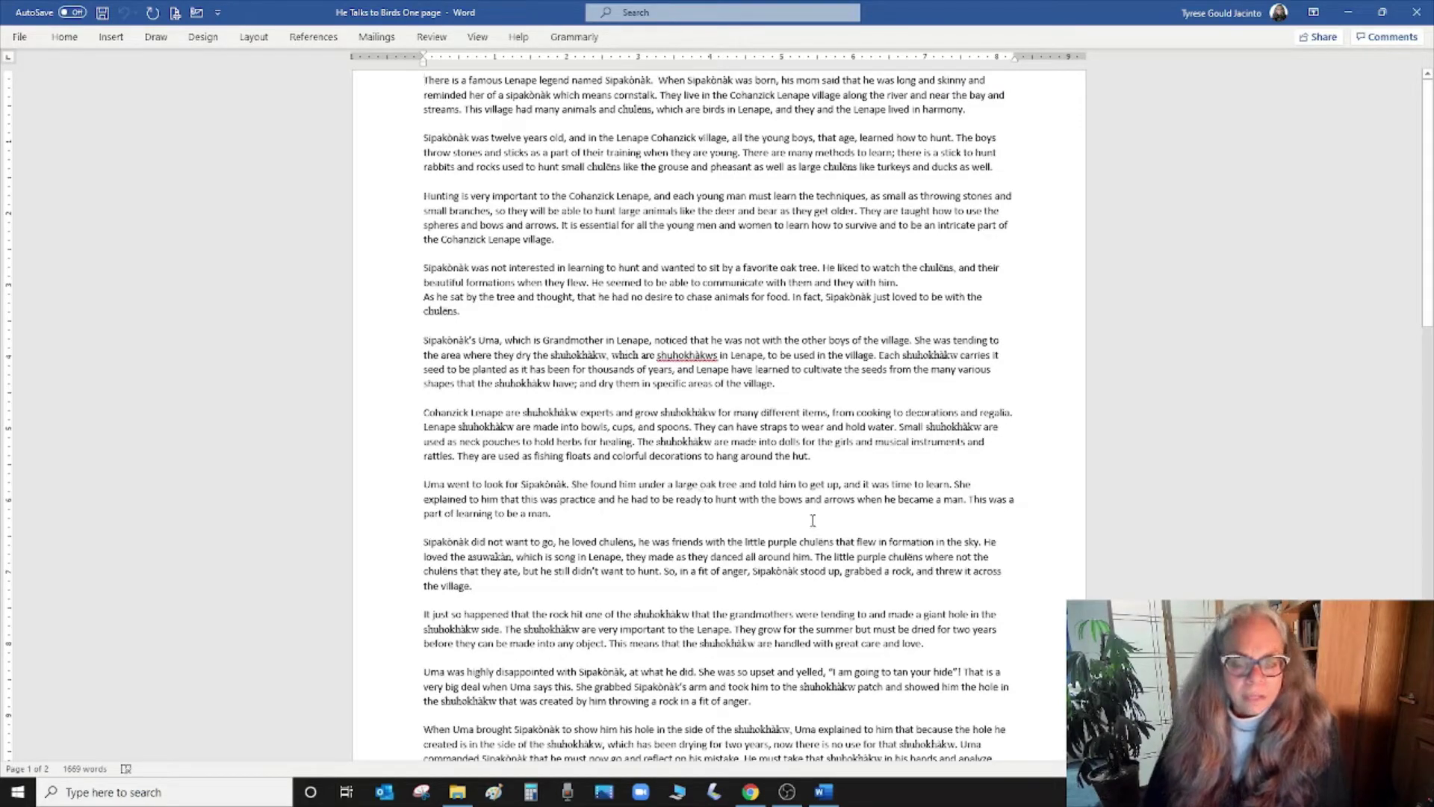
- Review the story's first page, then move to the top of page 2
{"action": "scroll", "coordinate": [804, 515], "scroll_direction": "down", "scroll_amount": 14}
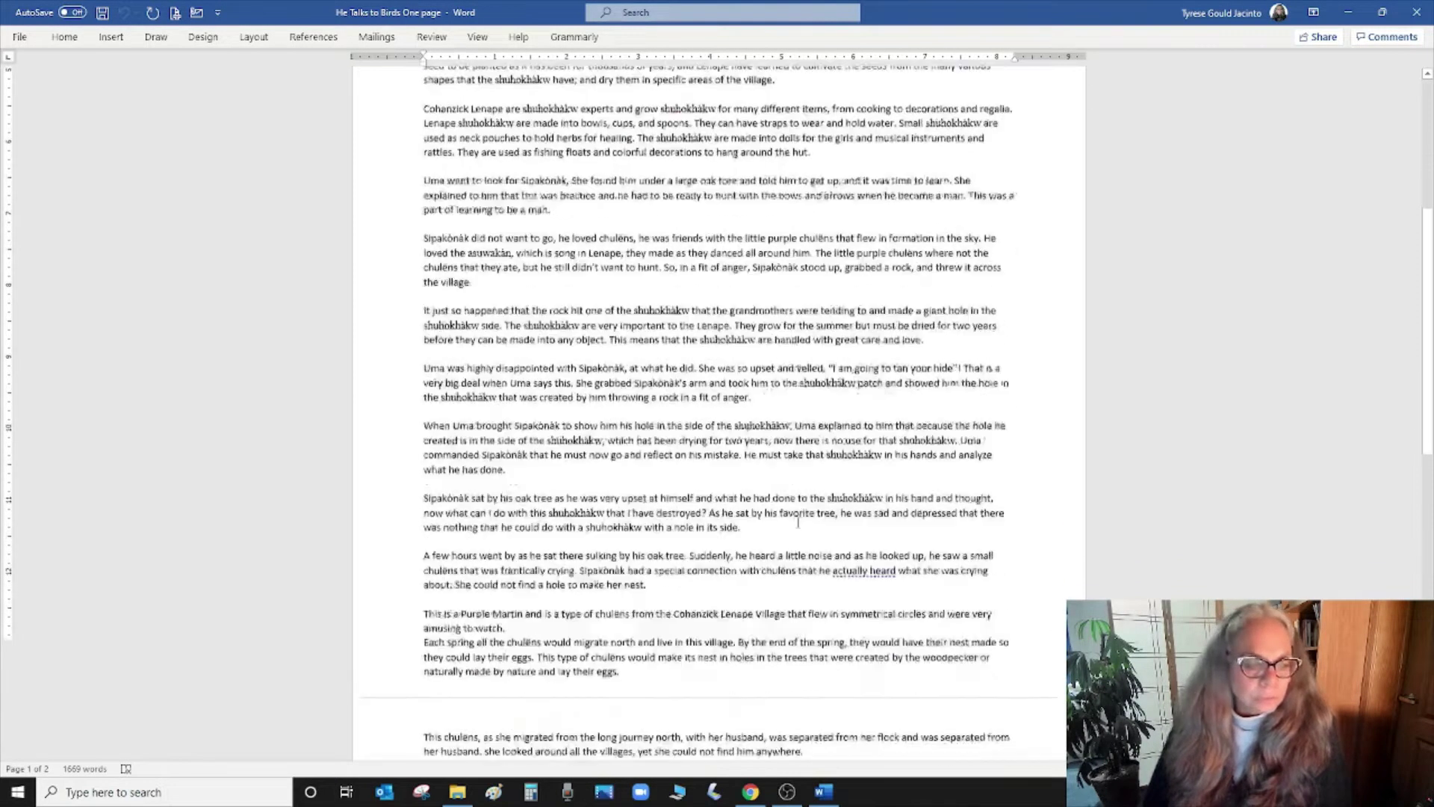
{"action": "scroll", "coordinate": [798, 528], "scroll_direction": "down", "scroll_amount": 9}
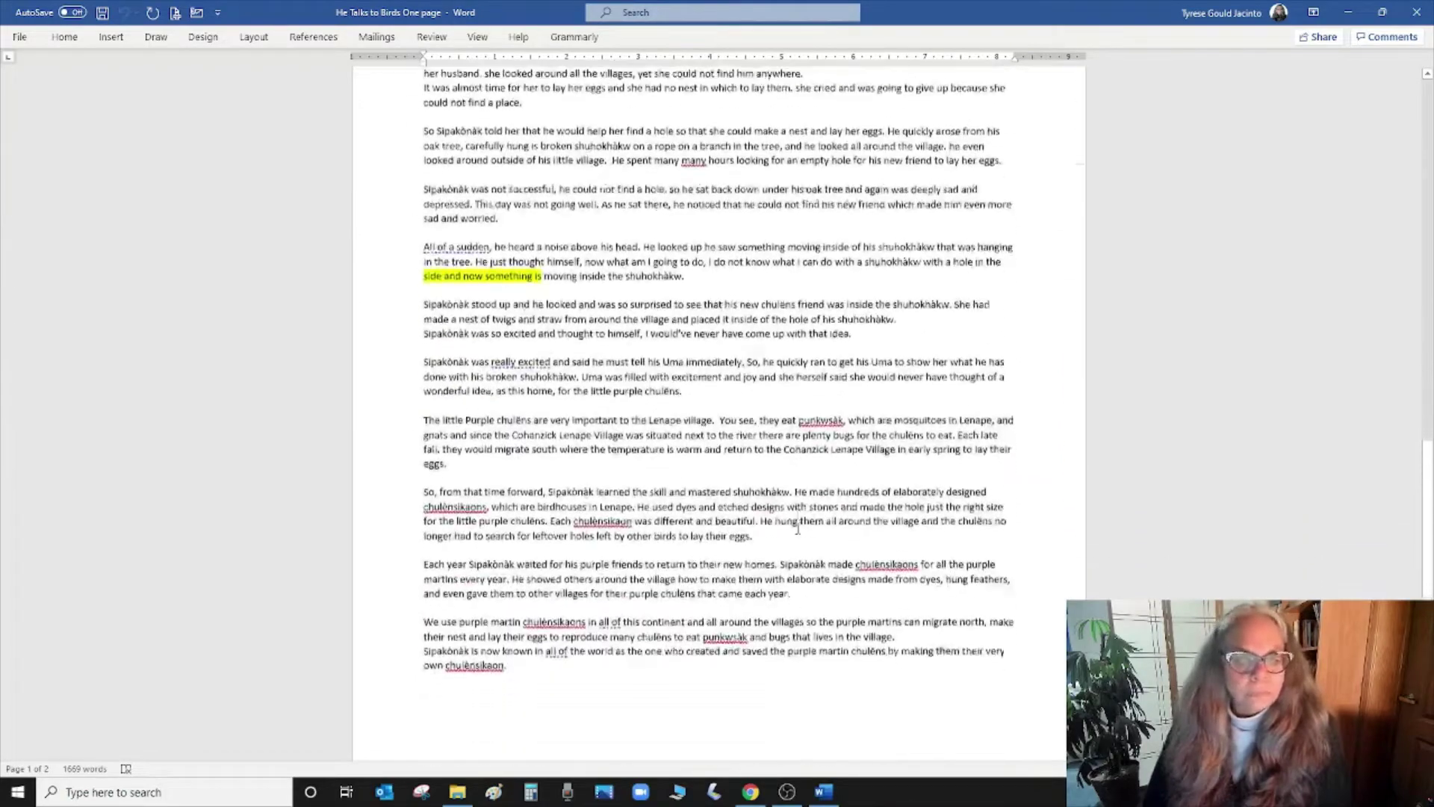
{"action": "scroll", "coordinate": [781, 545], "scroll_direction": "up", "scroll_amount": 20}
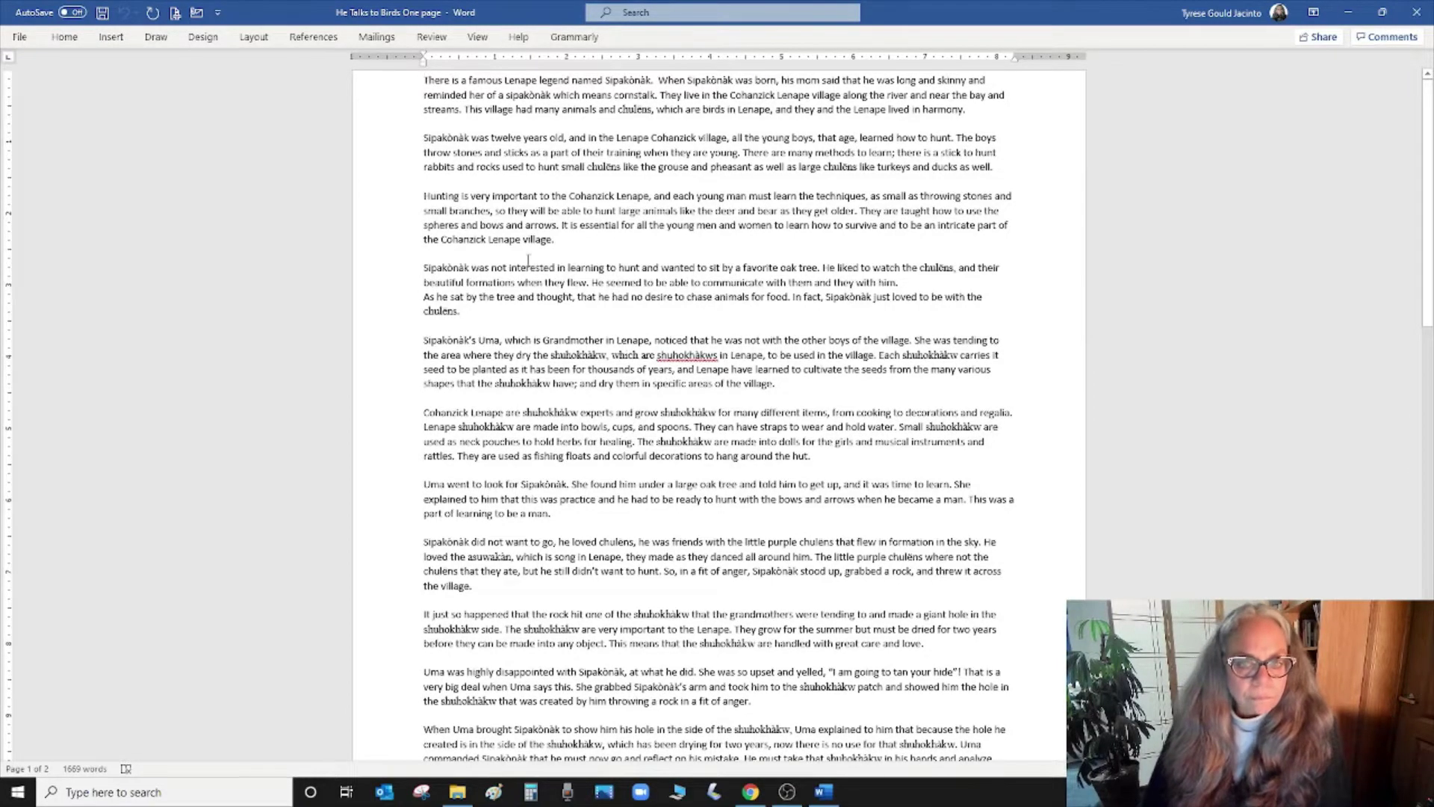
{"action": "left_click", "coordinate": [426, 83]}
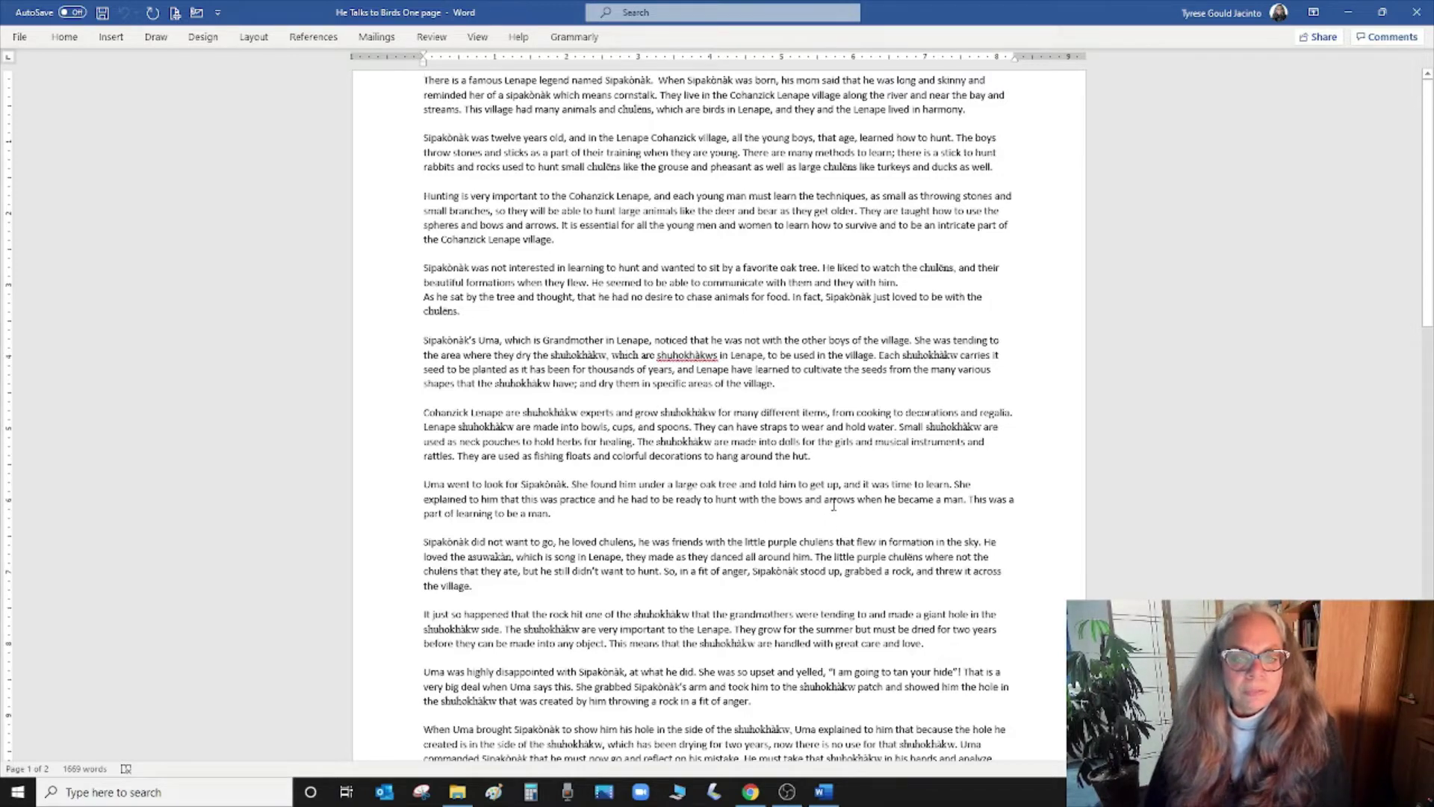
{"action": "scroll", "coordinate": [833, 505], "scroll_direction": "down", "scroll_amount": 8}
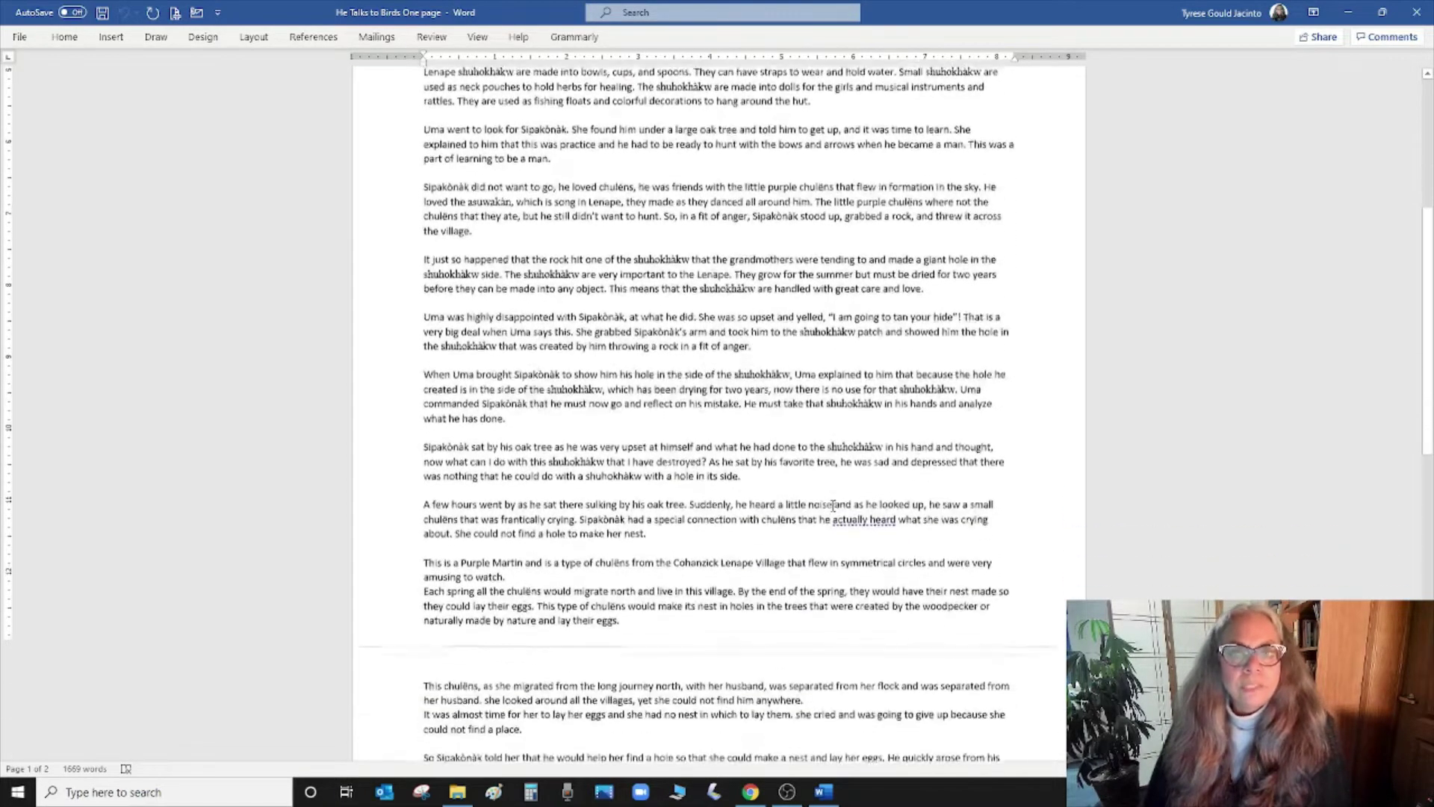
{"action": "scroll", "coordinate": [833, 505], "scroll_direction": "down", "scroll_amount": 2}
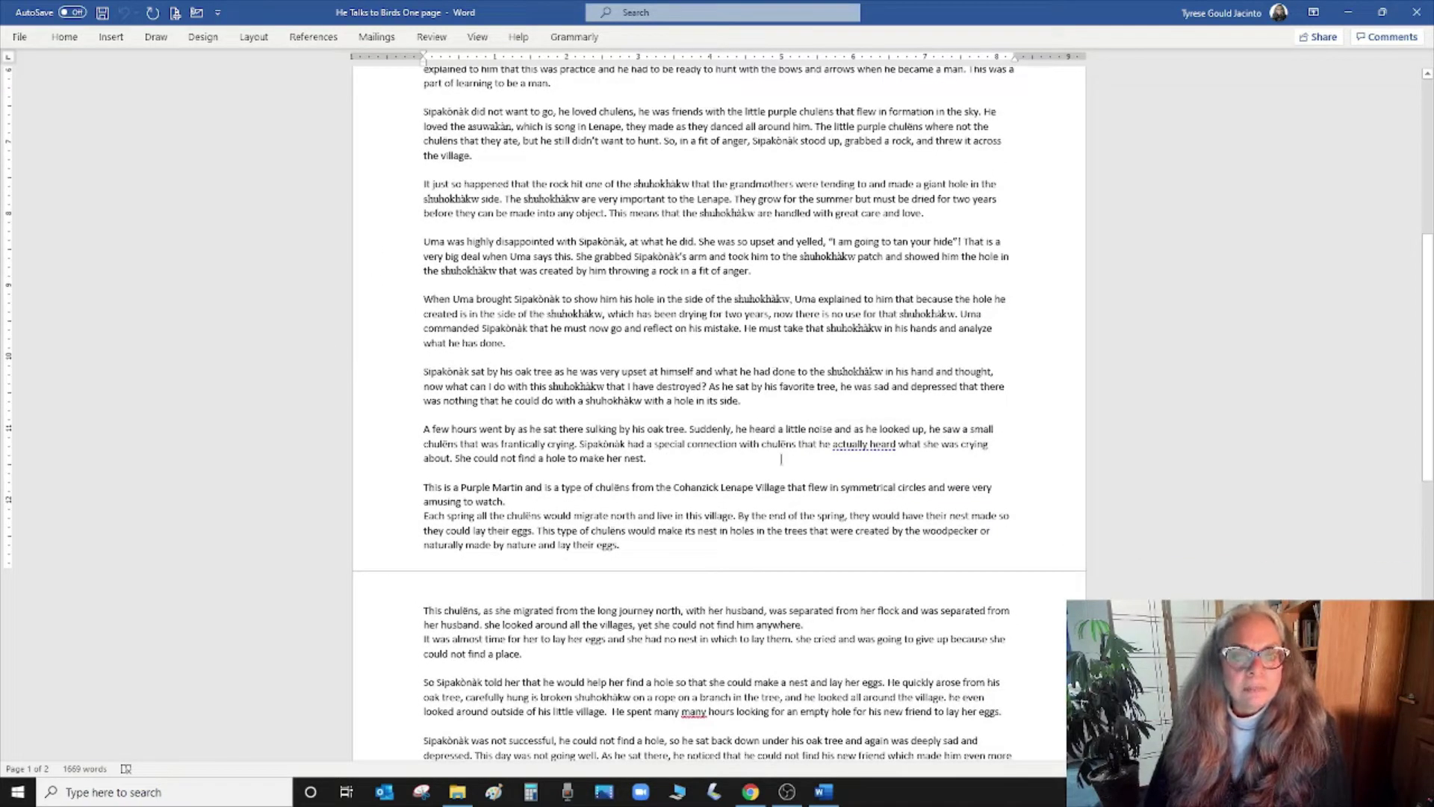
{"action": "scroll", "coordinate": [781, 459], "scroll_direction": "down", "scroll_amount": 4}
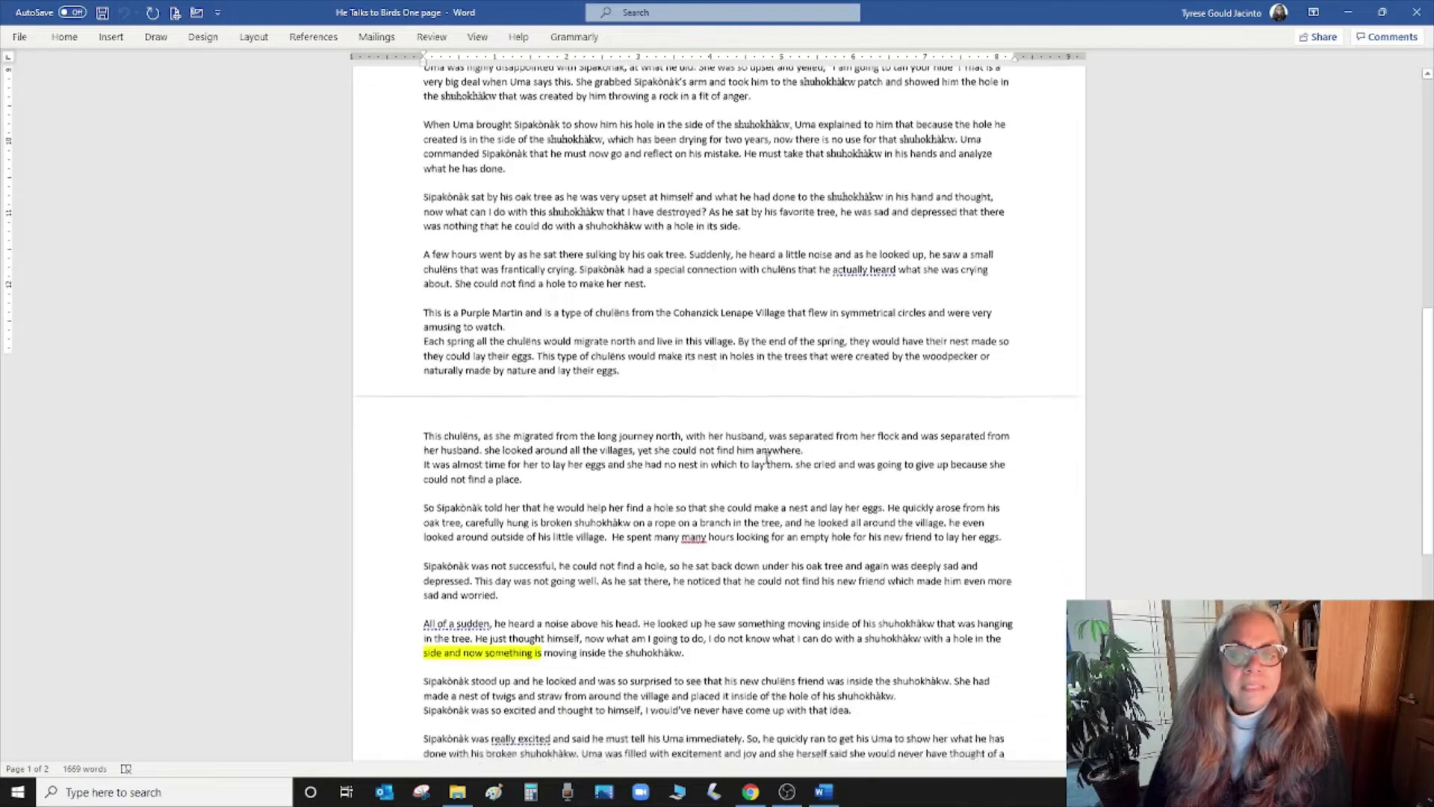
{"action": "scroll", "coordinate": [767, 457], "scroll_direction": "down", "scroll_amount": 1}
{"action": "left_click", "coordinate": [773, 357]}
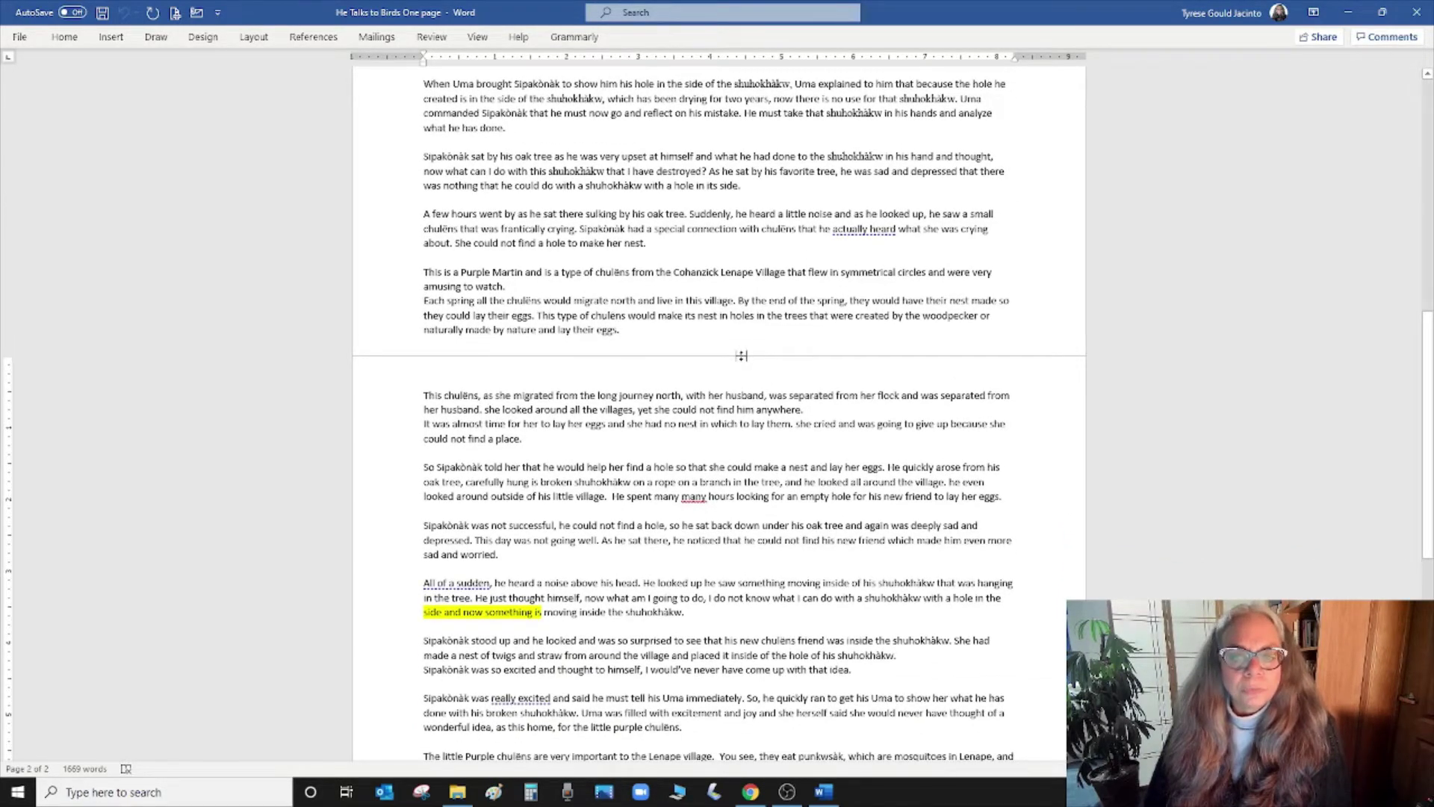
- Finish looking over page 2 and create a new blank document with Ctrl+N
{"action": "scroll", "coordinate": [742, 356], "scroll_direction": "down", "scroll_amount": 9}
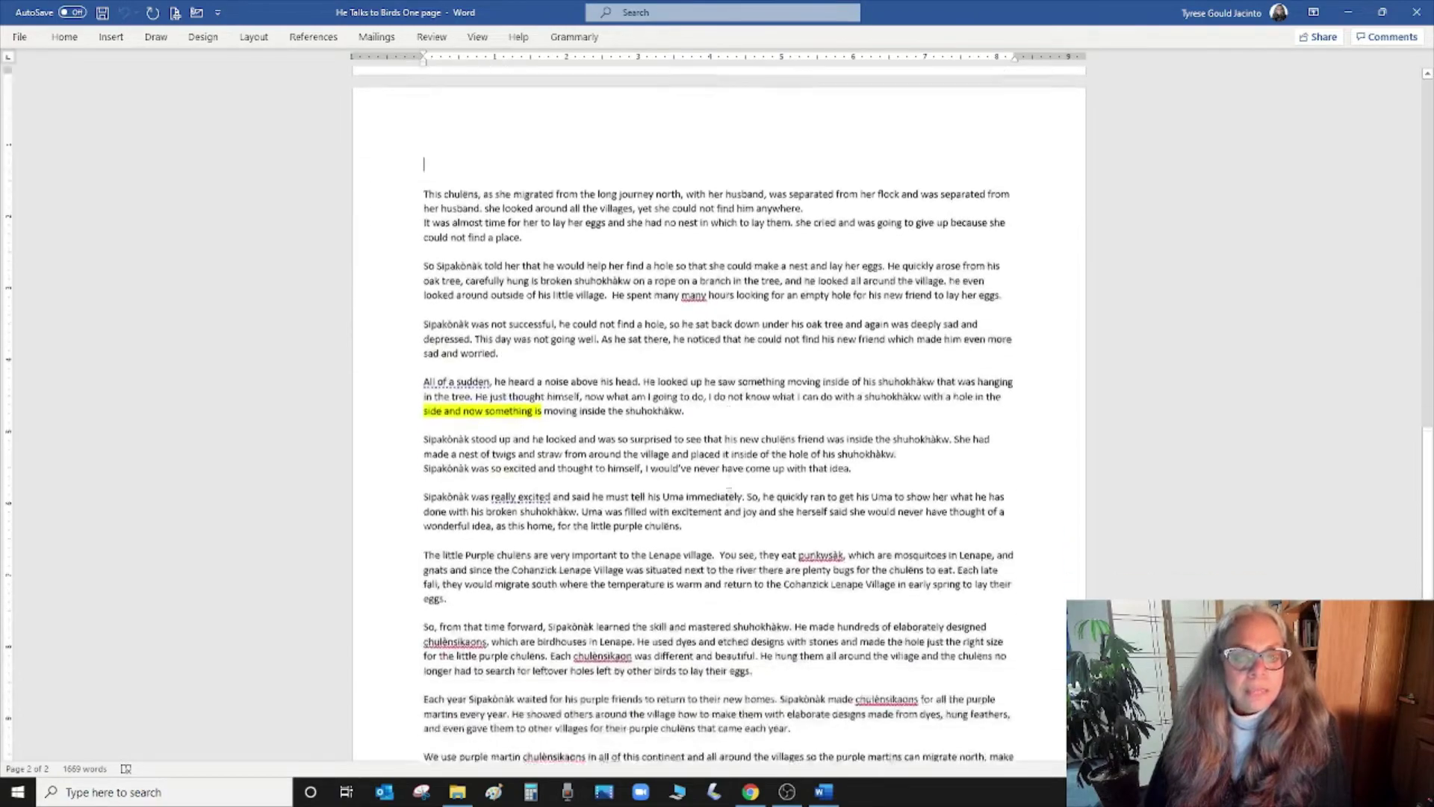
{"action": "scroll", "coordinate": [728, 486], "scroll_direction": "down", "scroll_amount": 5}
{"action": "scroll", "coordinate": [754, 426], "scroll_direction": "up", "scroll_amount": 14}
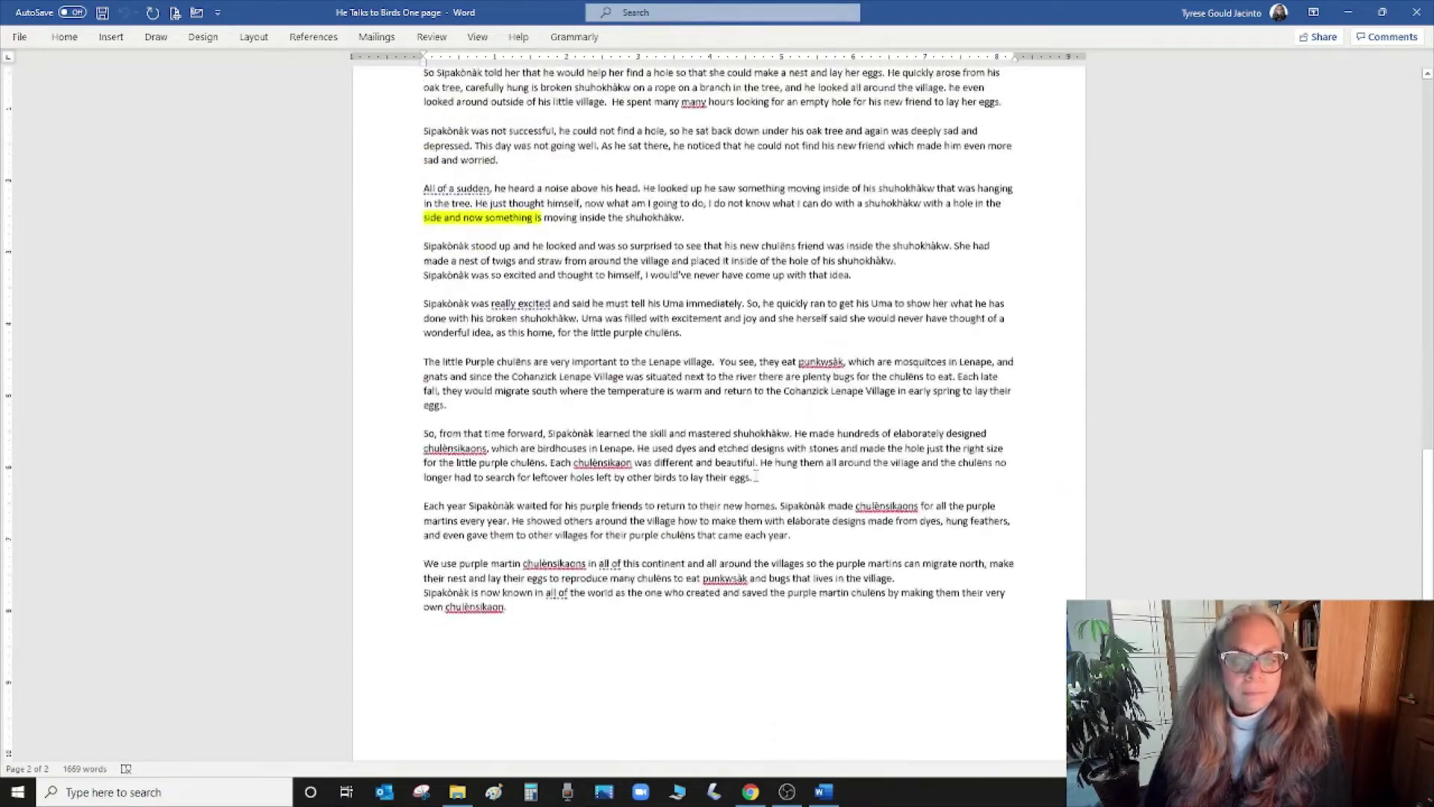
{"action": "scroll", "coordinate": [754, 425], "scroll_direction": "up", "scroll_amount": 15}
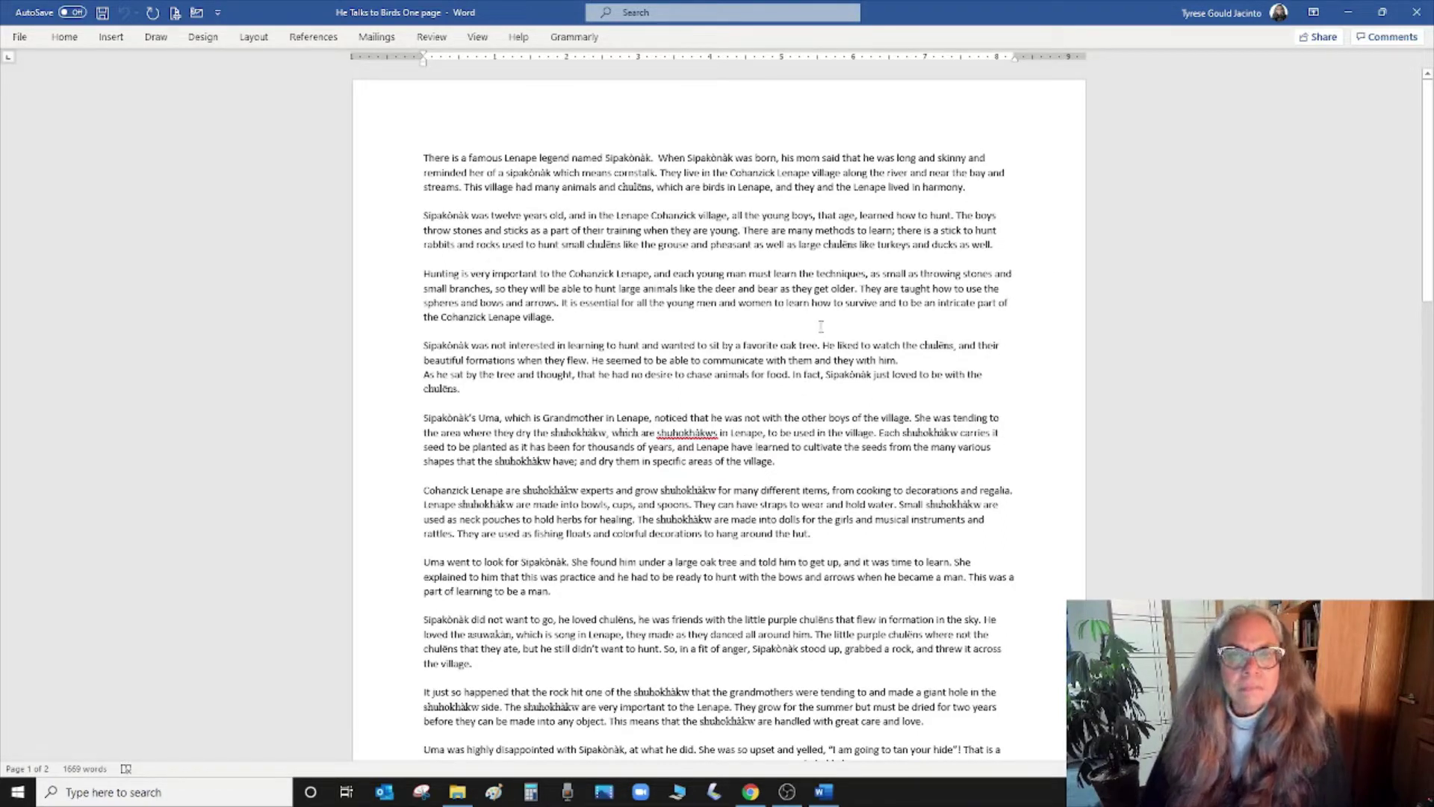
{"action": "scroll", "coordinate": [830, 451], "scroll_direction": "down", "scroll_amount": 8}
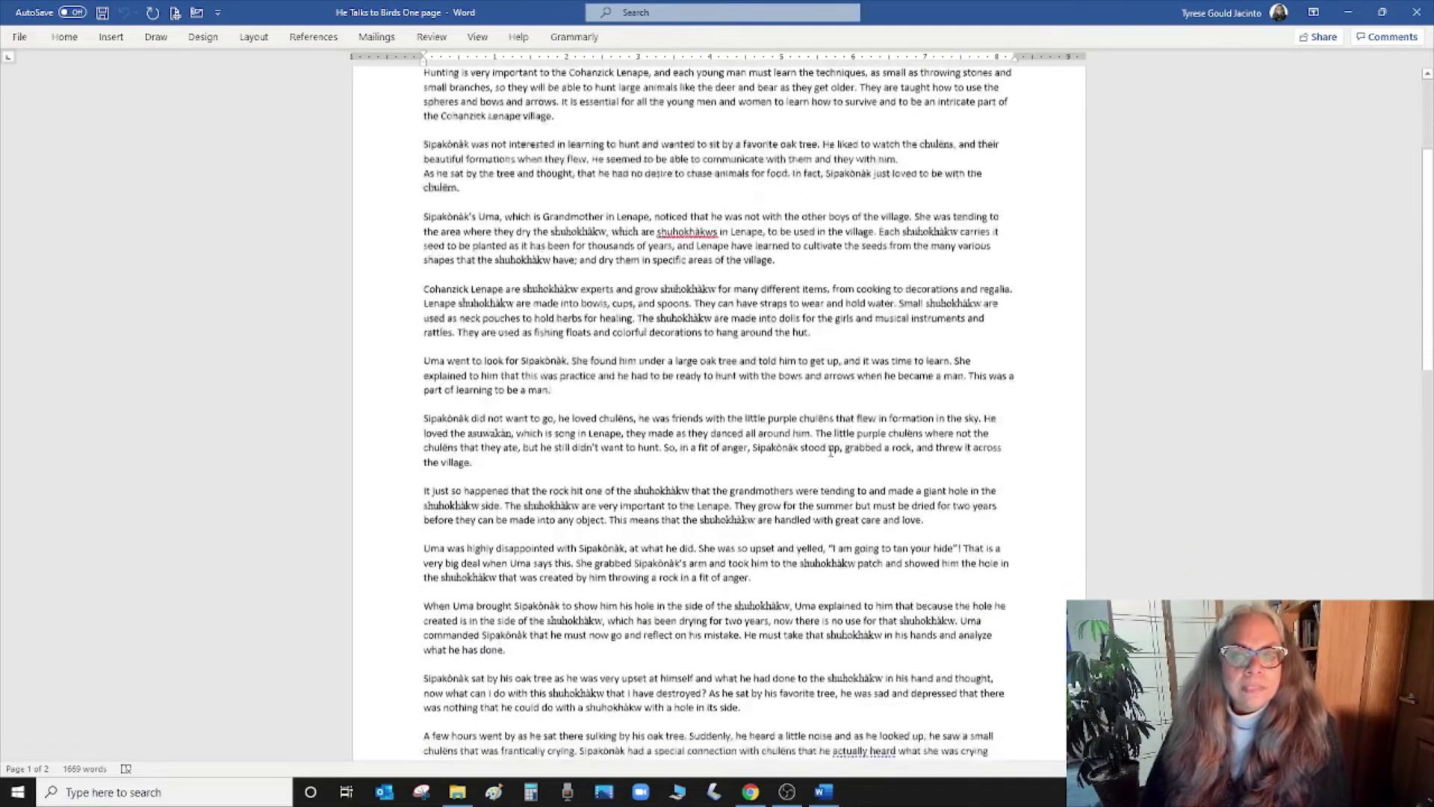
{"action": "scroll", "coordinate": [829, 448], "scroll_direction": "up", "scroll_amount": 10}
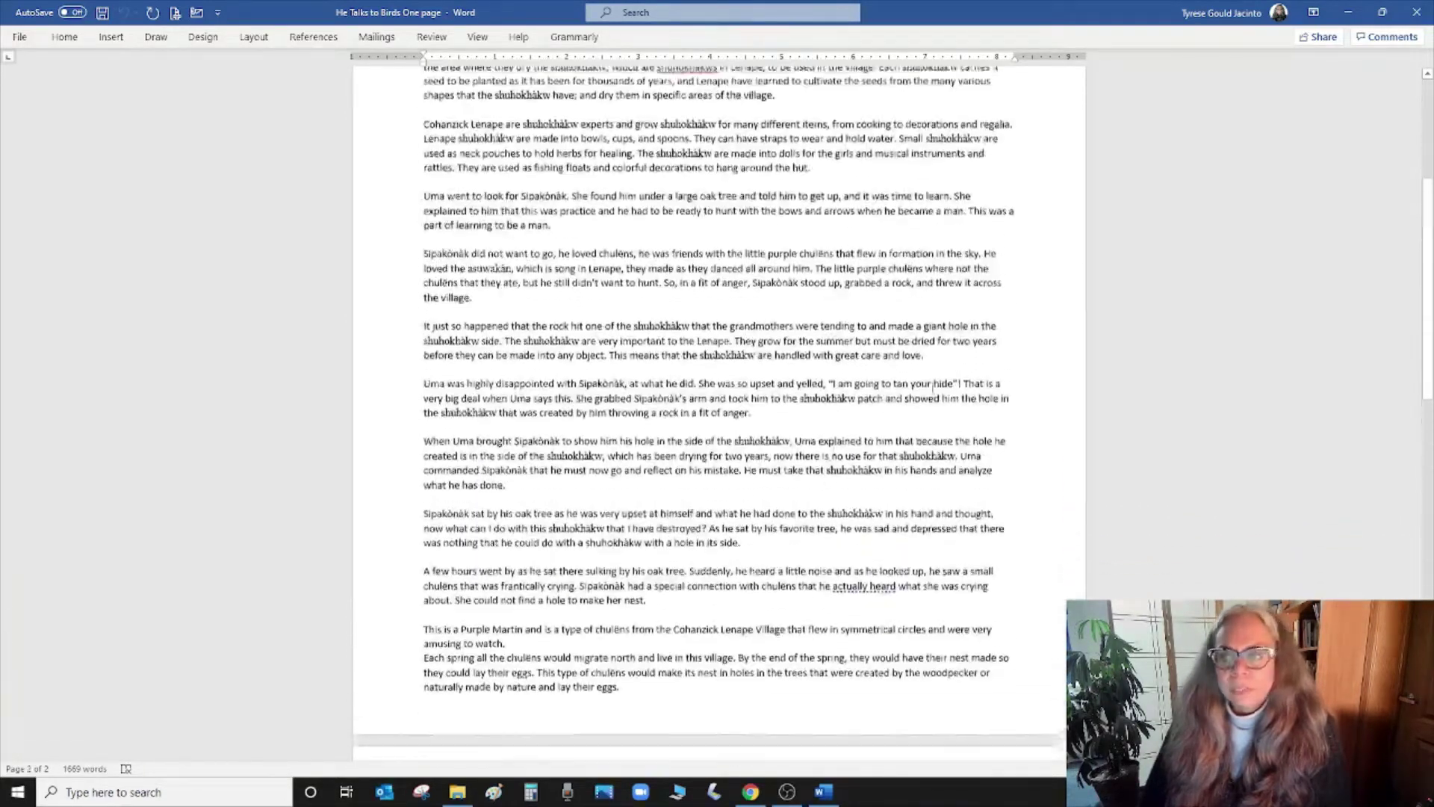
{"action": "key", "text": "ctrl+n"}
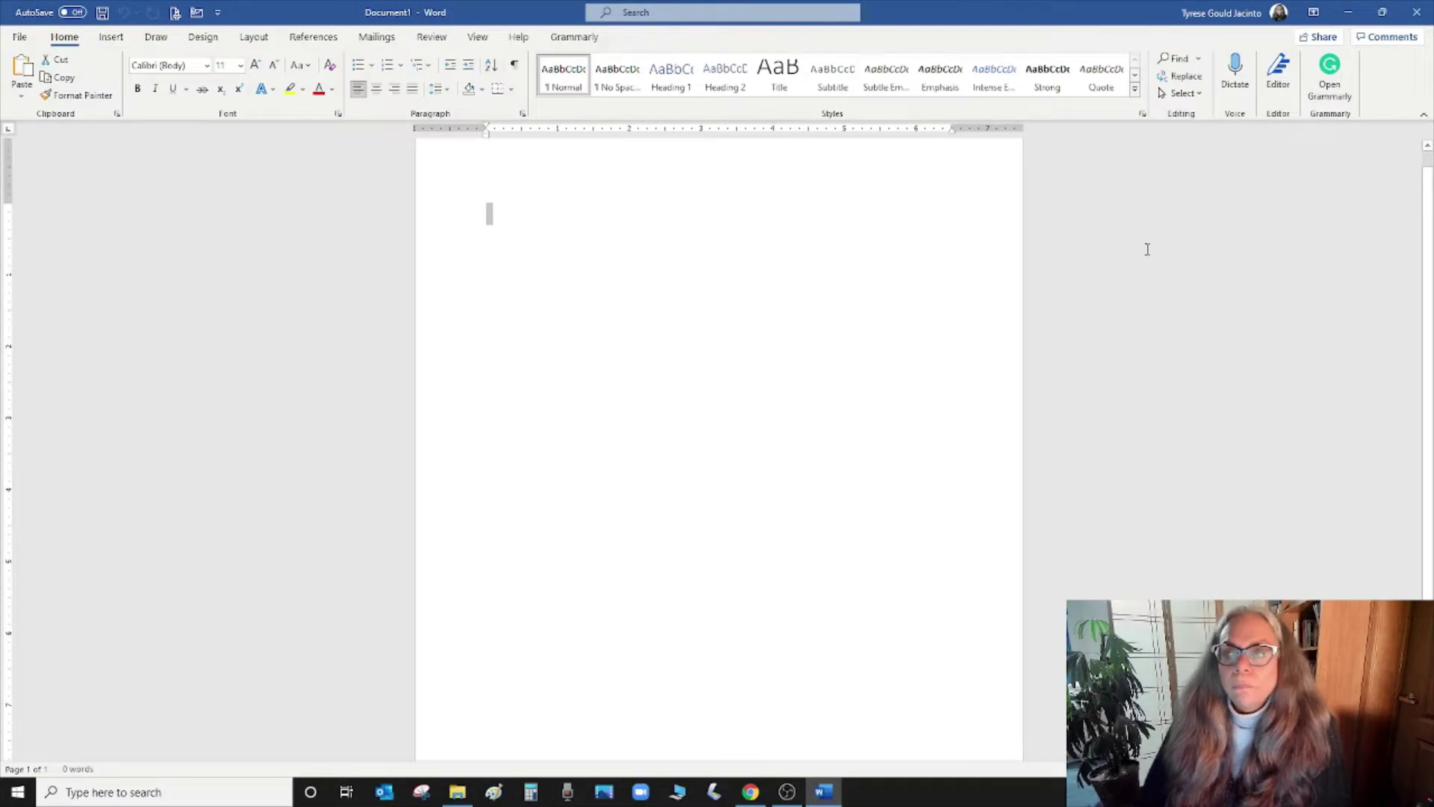
- Open the Grammarly pane, then switch to File Explorer's 'Book - He Talks to Birds' folder
{"action": "left_click", "coordinate": [1329, 77]}
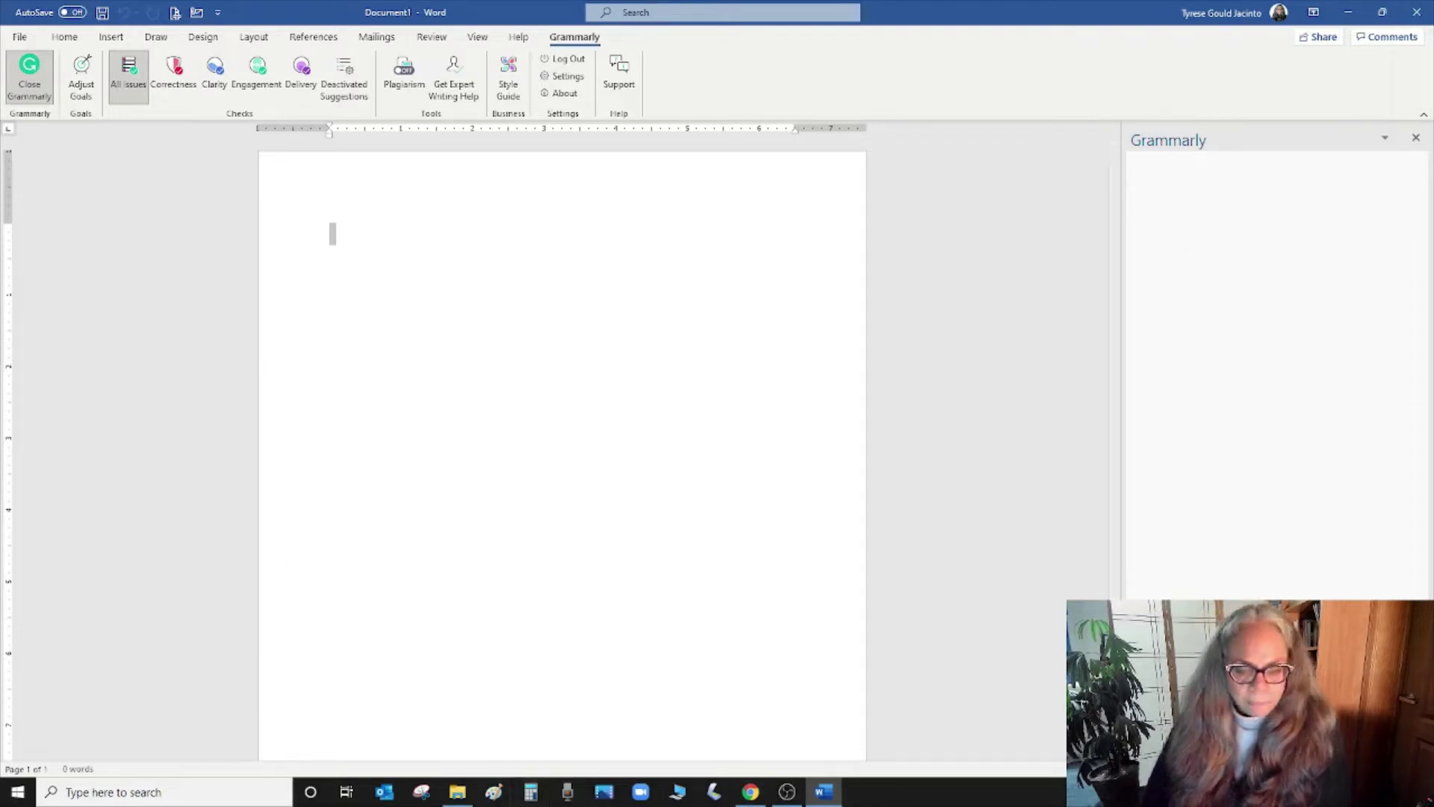
{"action": "left_click", "coordinate": [457, 792]}
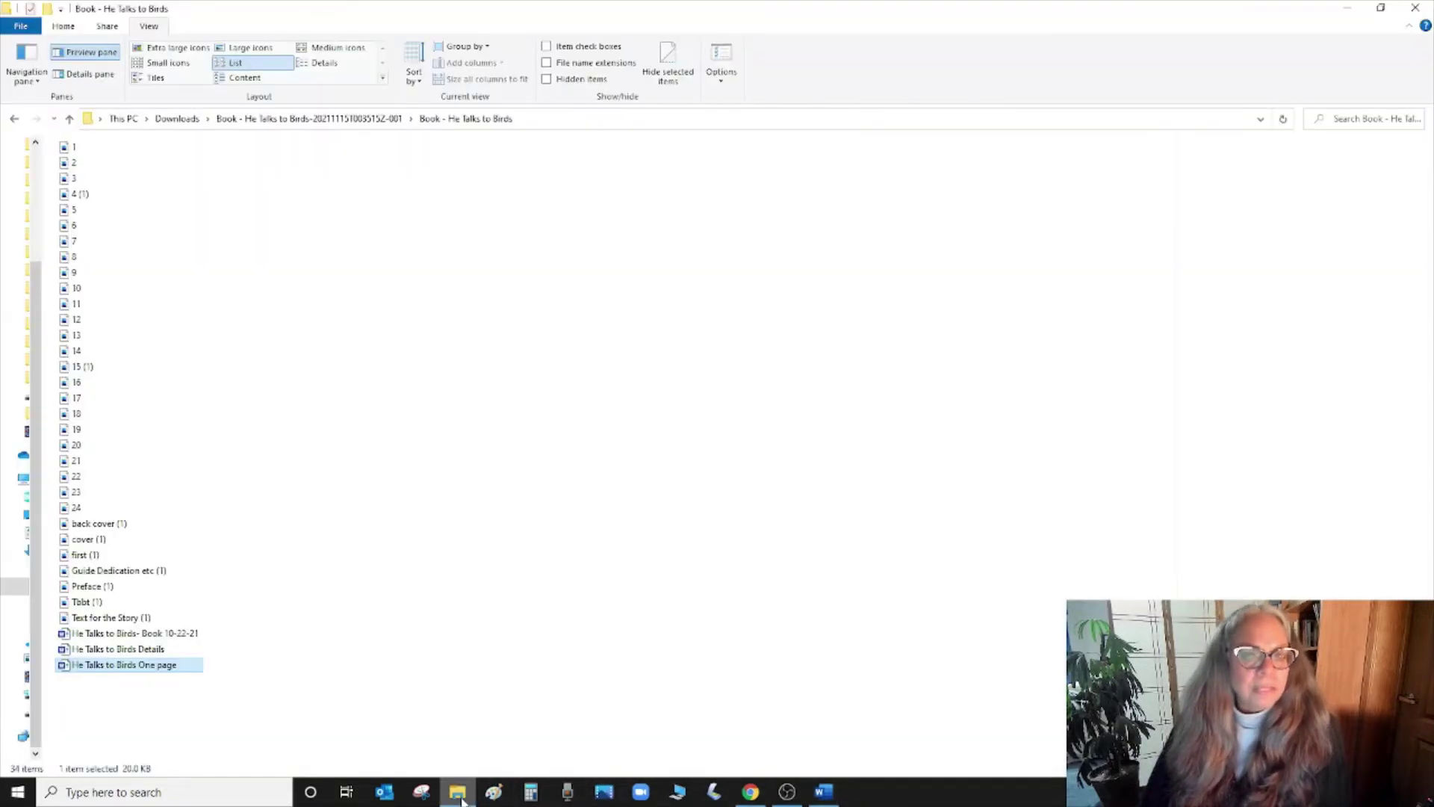
- Briefly open and close 'He Talks to Birds One page', then open 'He Talks to Birds Details'
{"action": "double_click", "coordinate": [99, 666]}
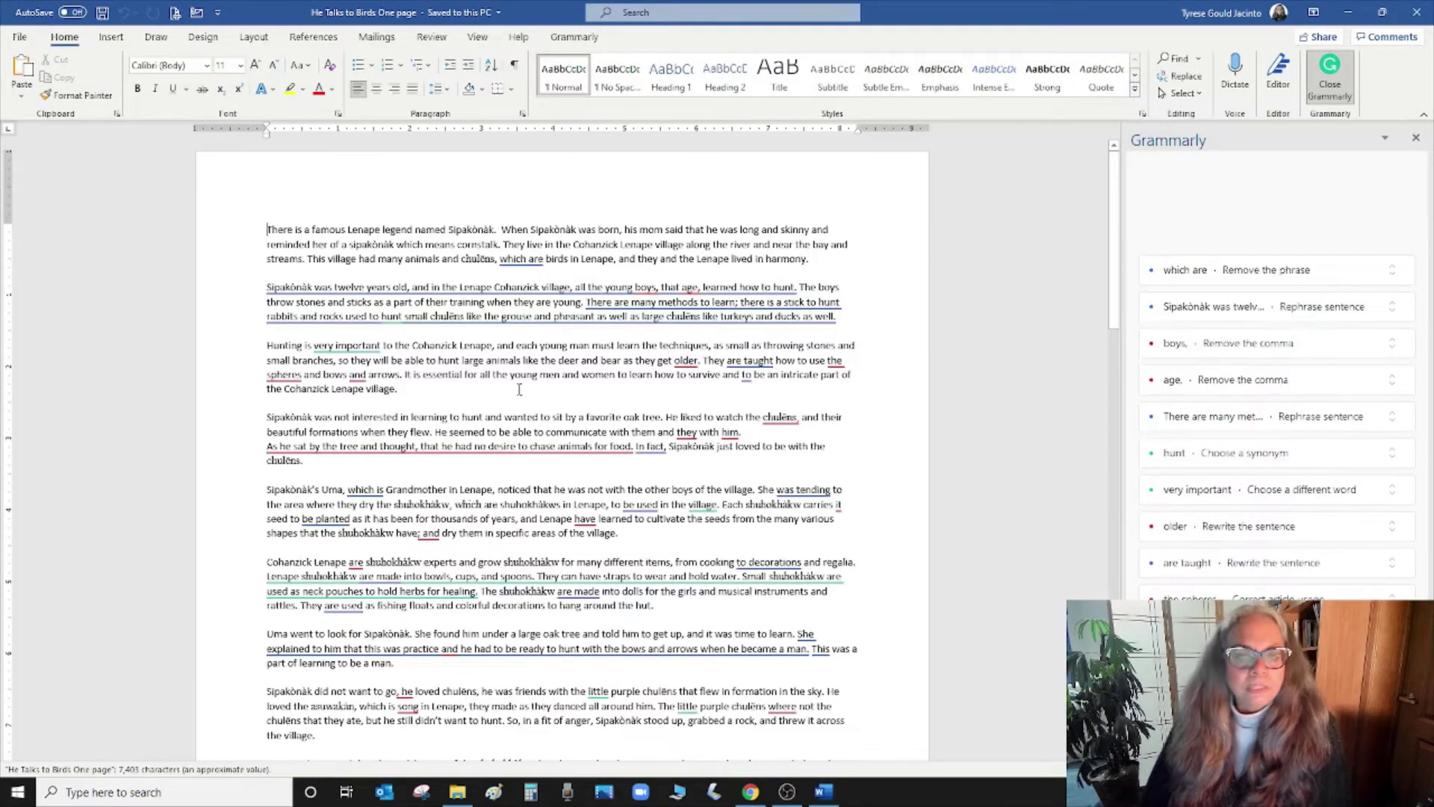
{"action": "scroll", "coordinate": [839, 566], "scroll_direction": "down", "scroll_amount": 1}
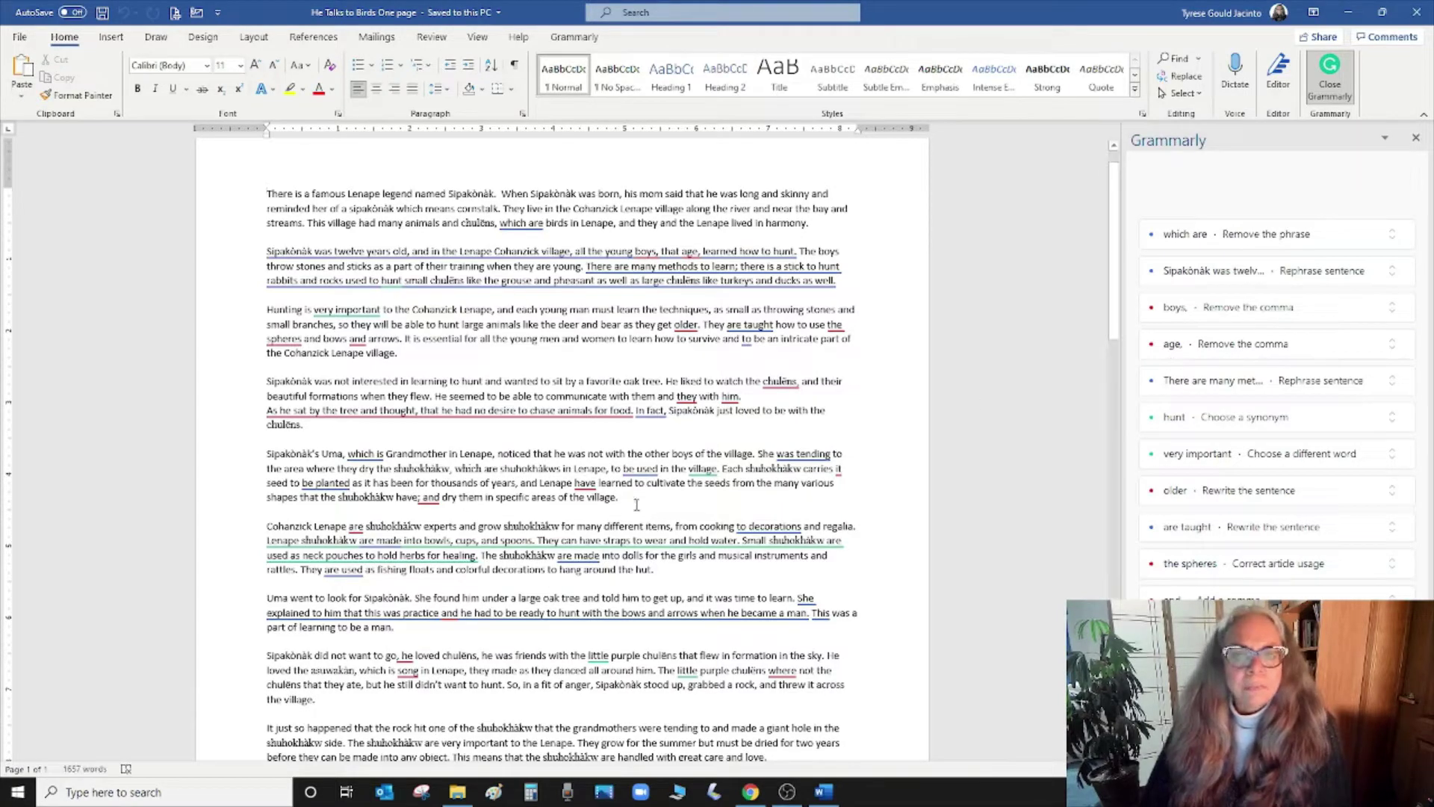
{"action": "key", "text": "alt+F4"}
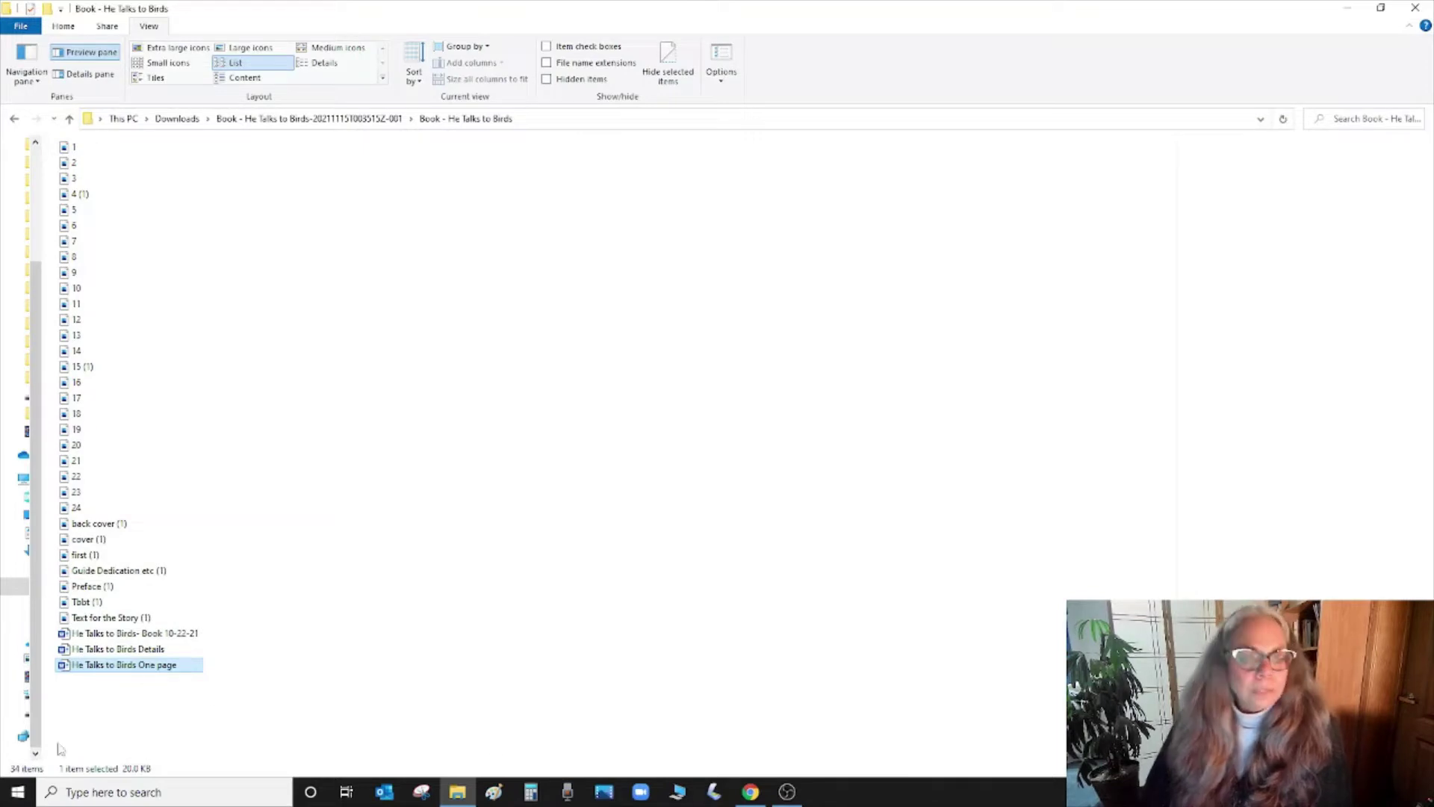
{"action": "double_click", "coordinate": [136, 652]}
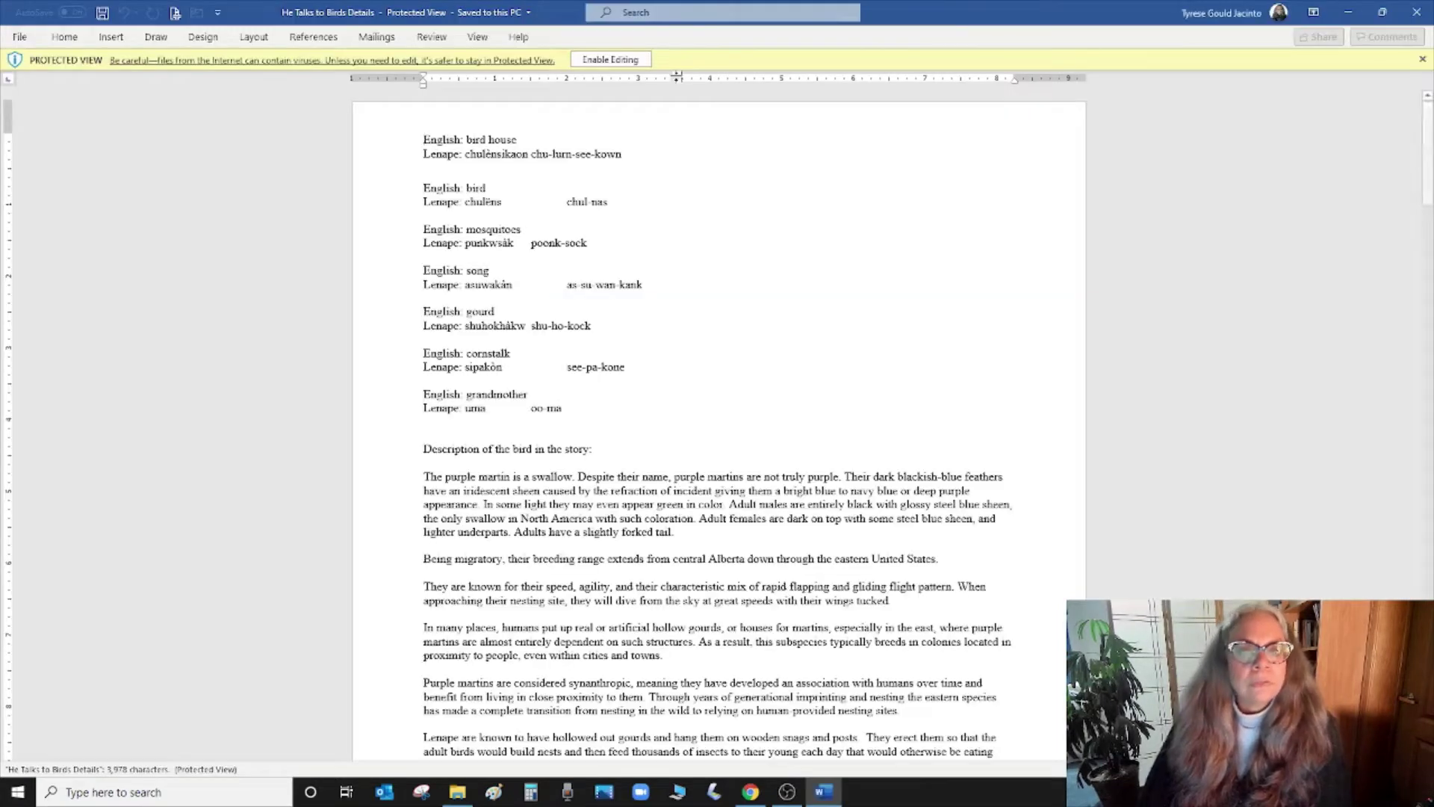
- Enable editing on the Details document and scroll through all 4 pages to the end
{"action": "left_click", "coordinate": [610, 59]}
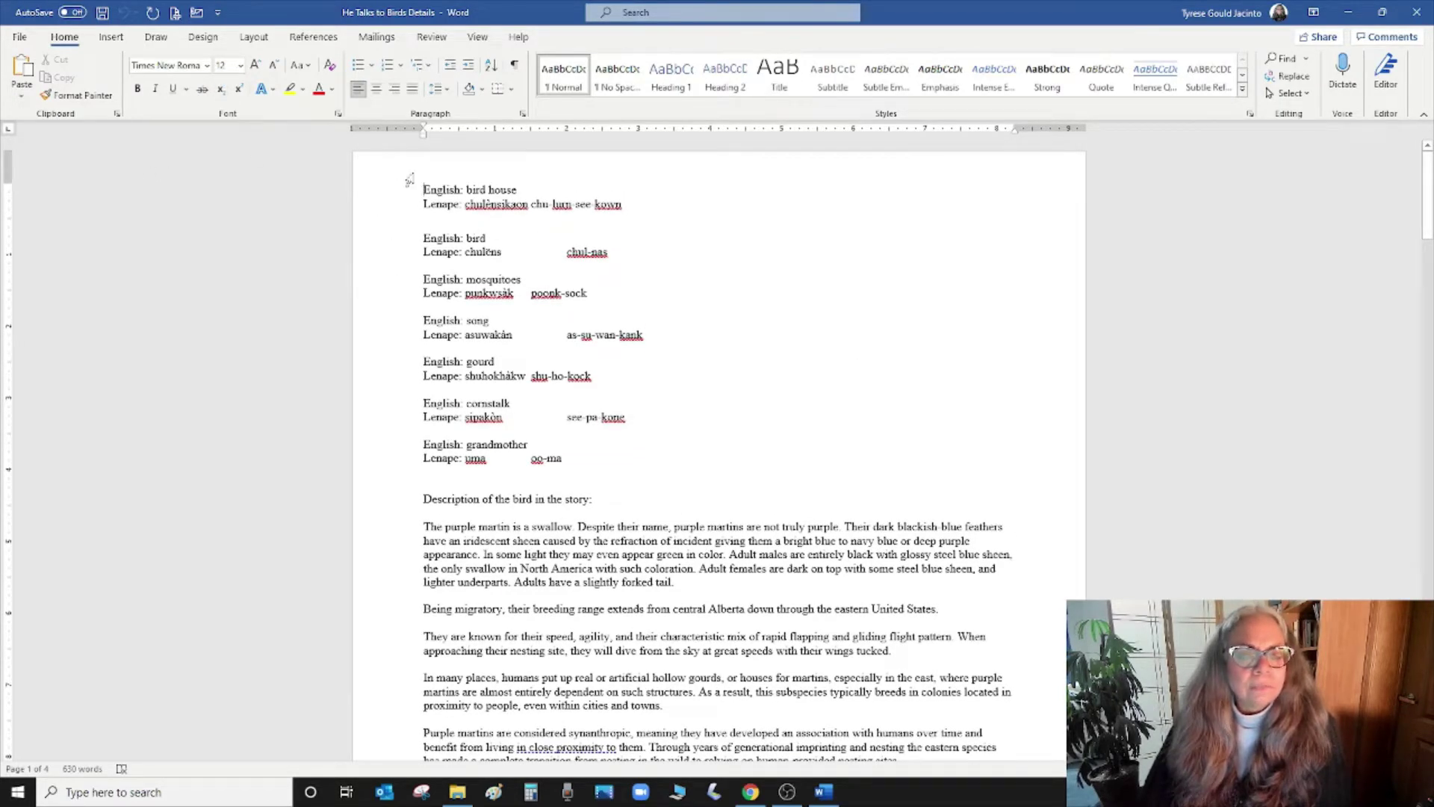
{"action": "scroll", "coordinate": [747, 388], "scroll_direction": "down", "scroll_amount": 2}
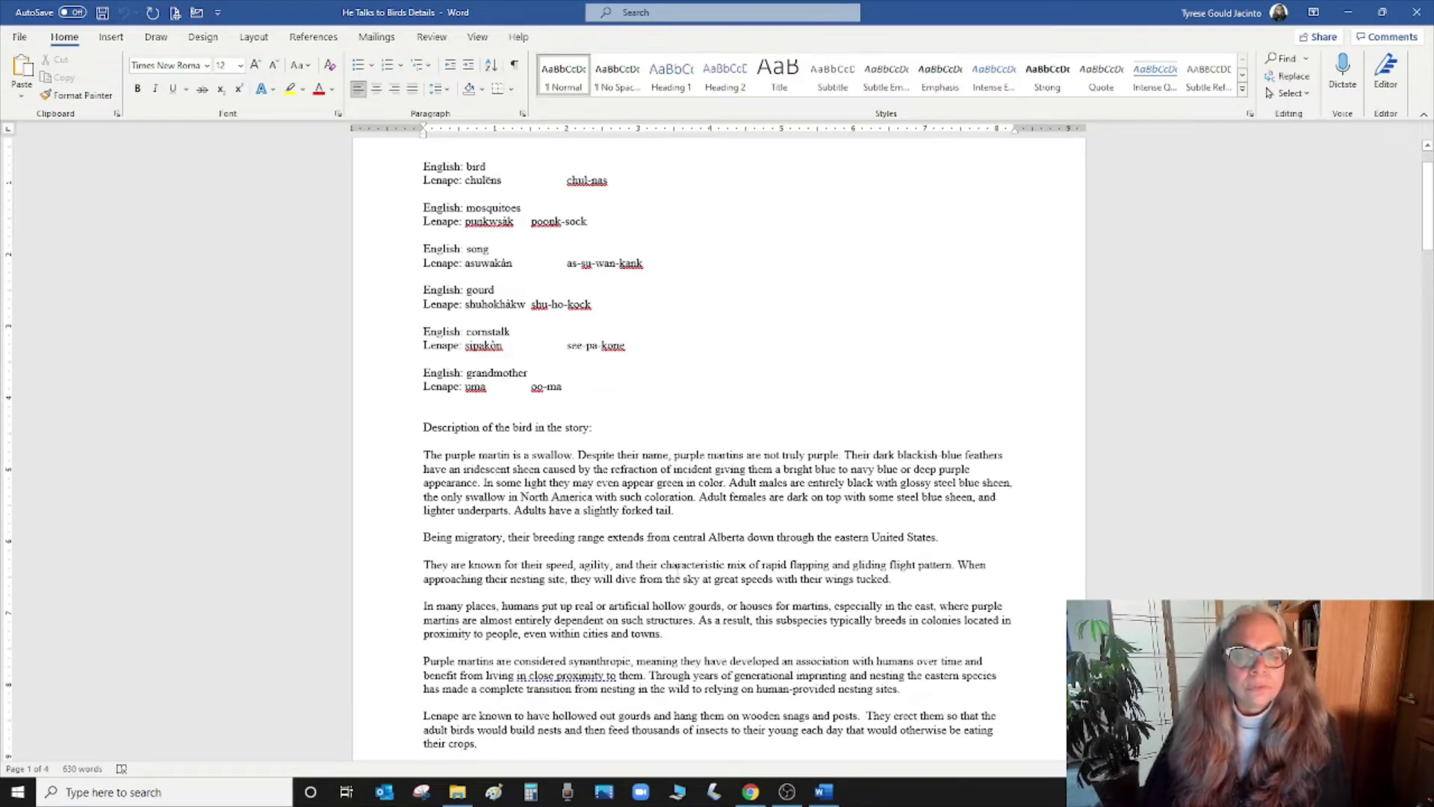
{"action": "scroll", "coordinate": [446, 404], "scroll_direction": "down", "scroll_amount": 1}
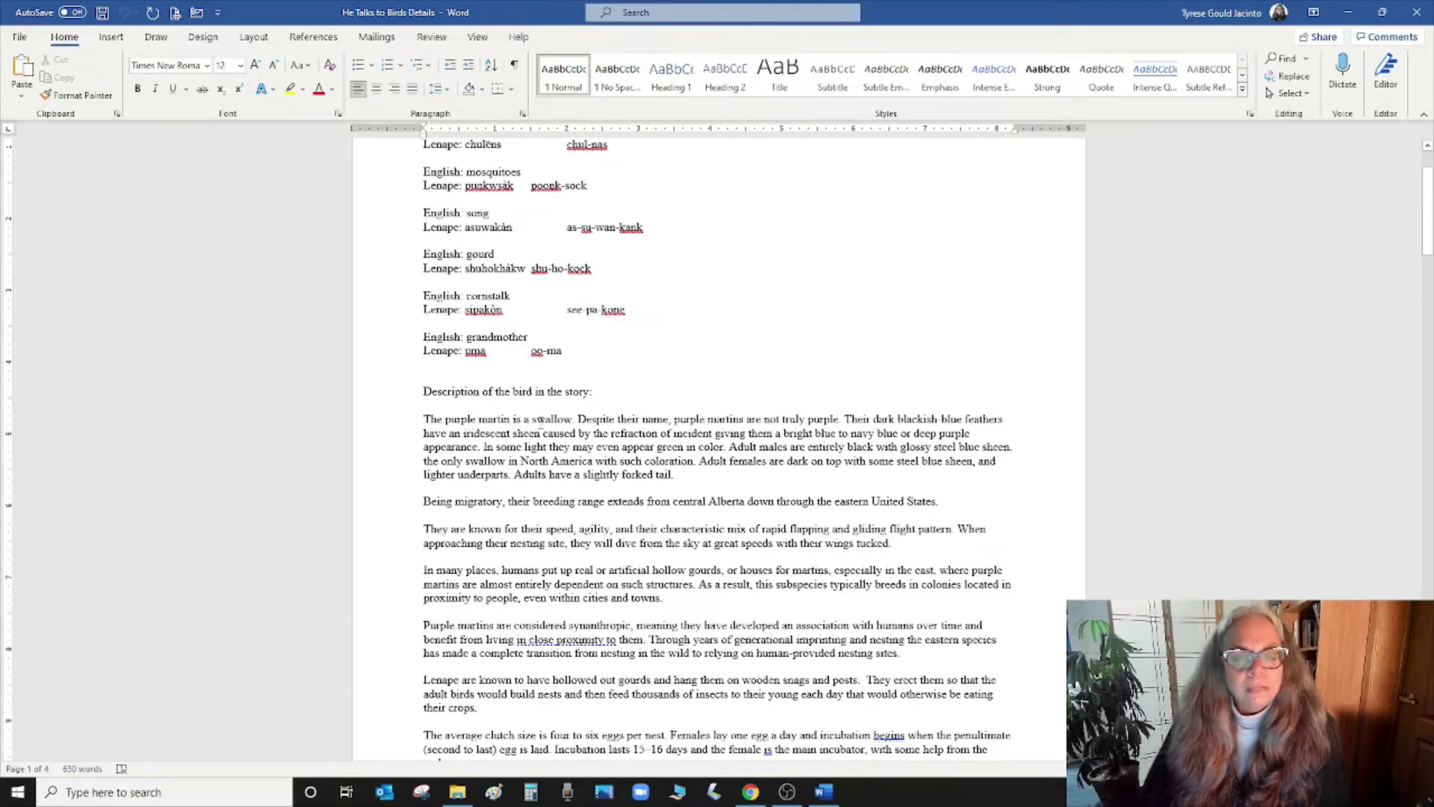
{"action": "scroll", "coordinate": [717, 448], "scroll_direction": "down", "scroll_amount": 3}
{"action": "scroll", "coordinate": [717, 448], "scroll_direction": "down", "scroll_amount": 2}
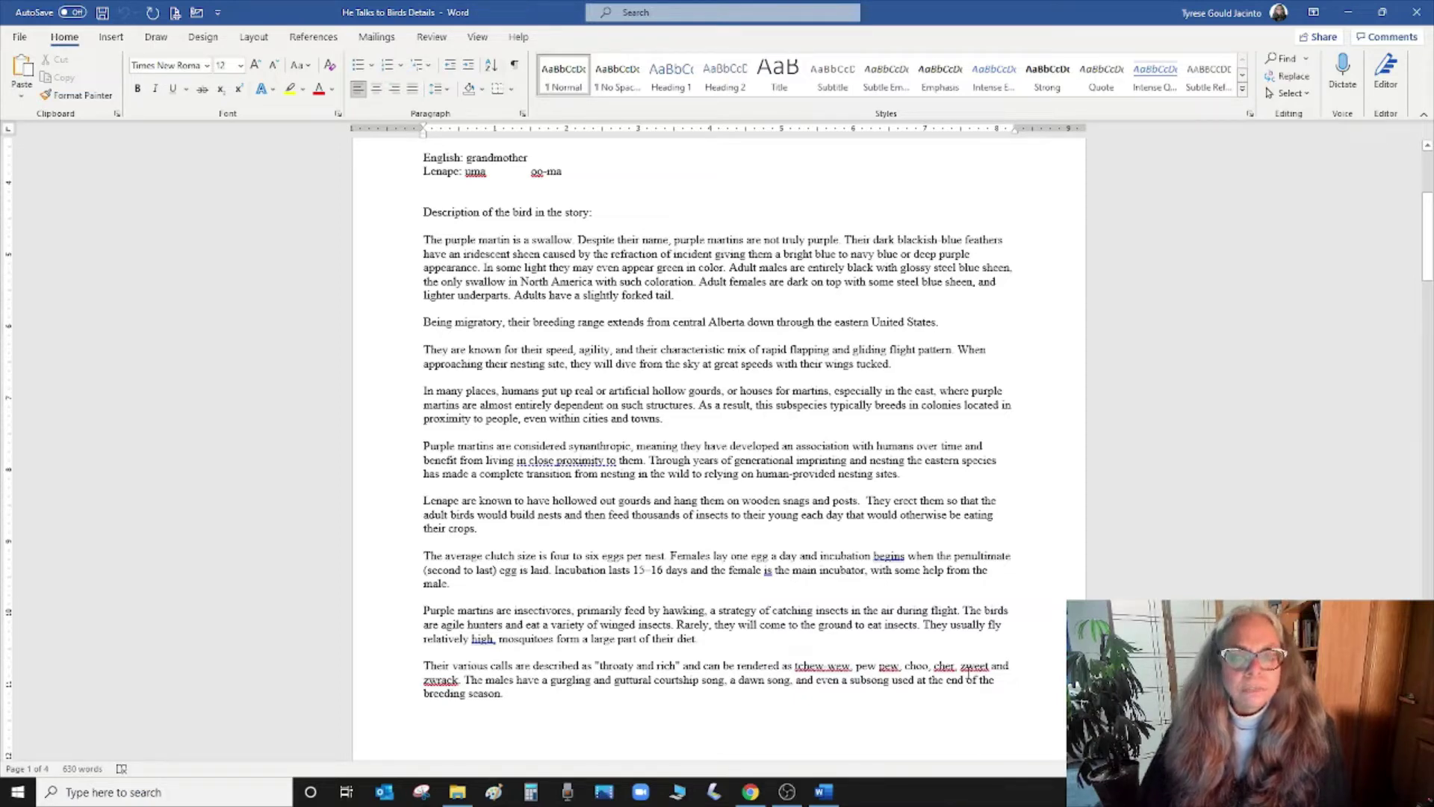
{"action": "scroll", "coordinate": [765, 491], "scroll_direction": "down", "scroll_amount": 3}
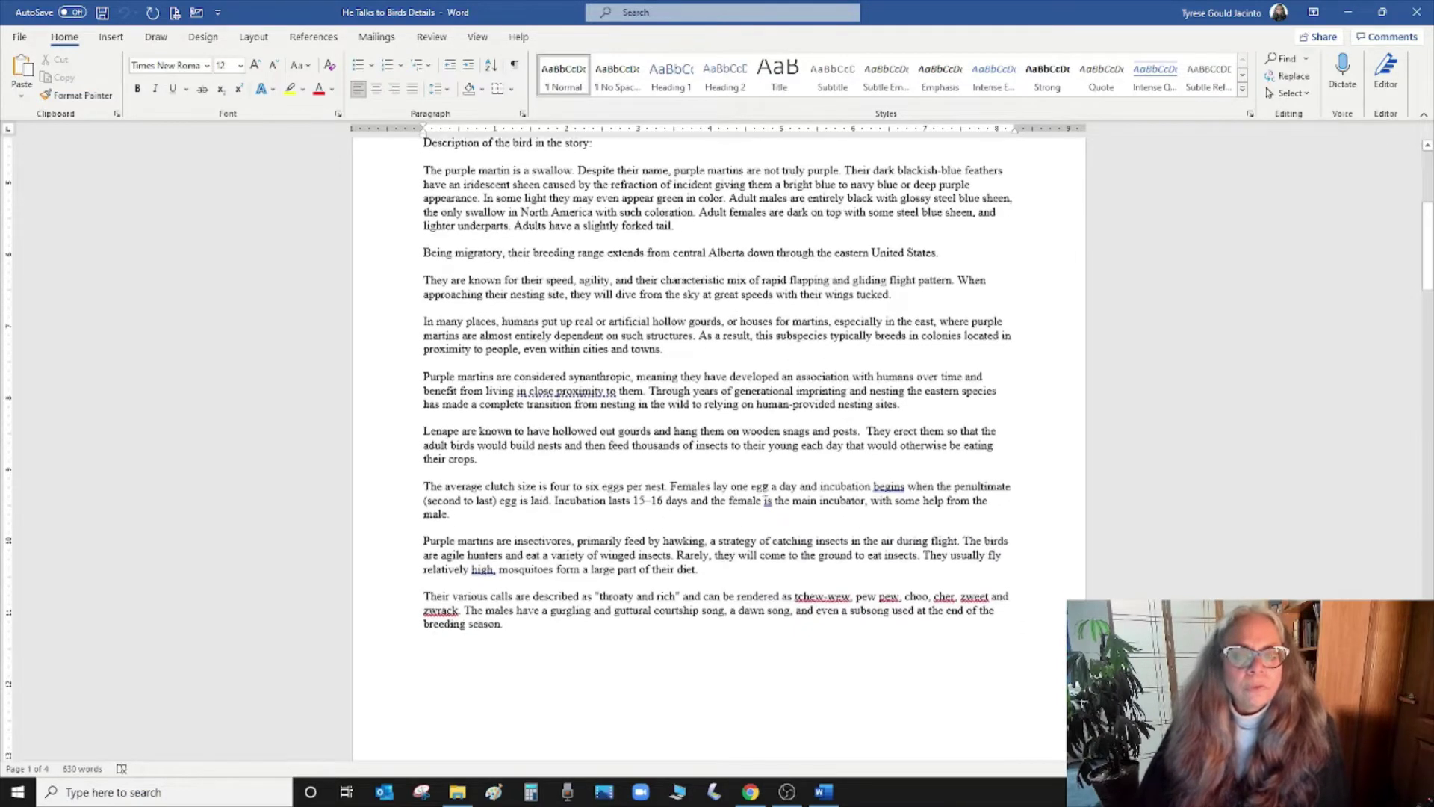
{"action": "scroll", "coordinate": [821, 489], "scroll_direction": "up", "scroll_amount": 1}
{"action": "scroll", "coordinate": [823, 486], "scroll_direction": "up", "scroll_amount": 5}
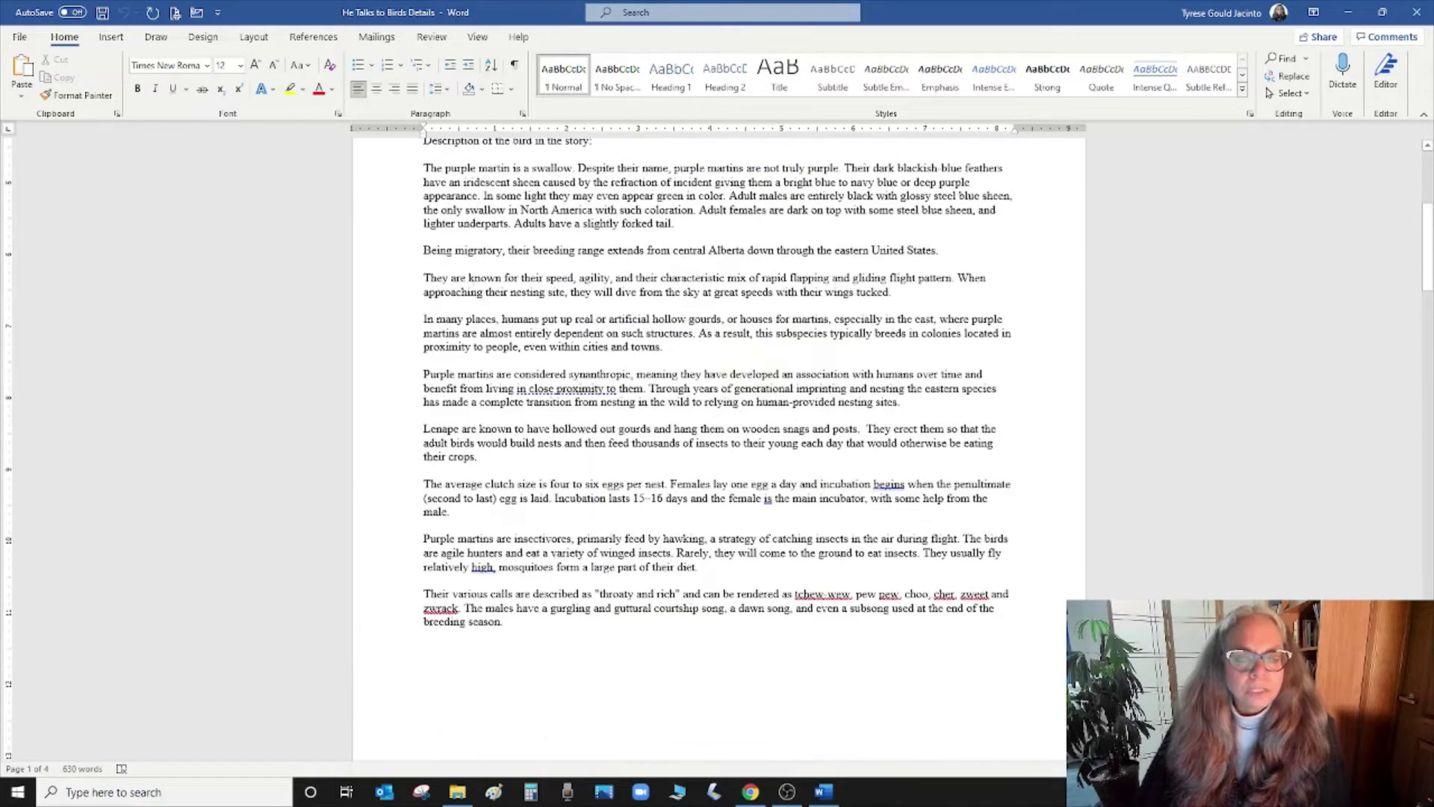
{"action": "key", "text": "ctrl+End"}
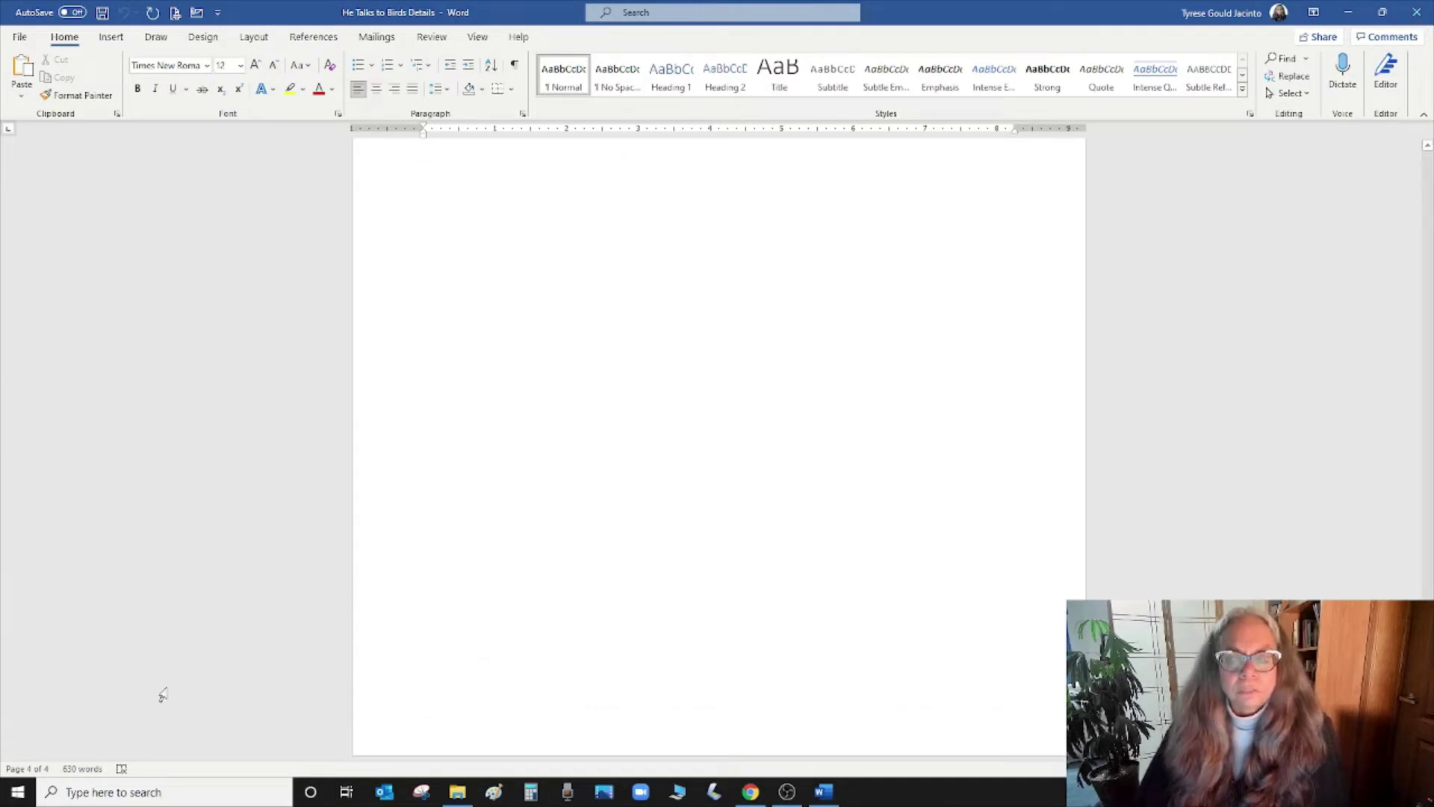
- Close the Details document and Word, then open the 'He Talks to Birds- Book 10-22-21' manuscript
{"action": "left_click", "coordinate": [1417, 12]}
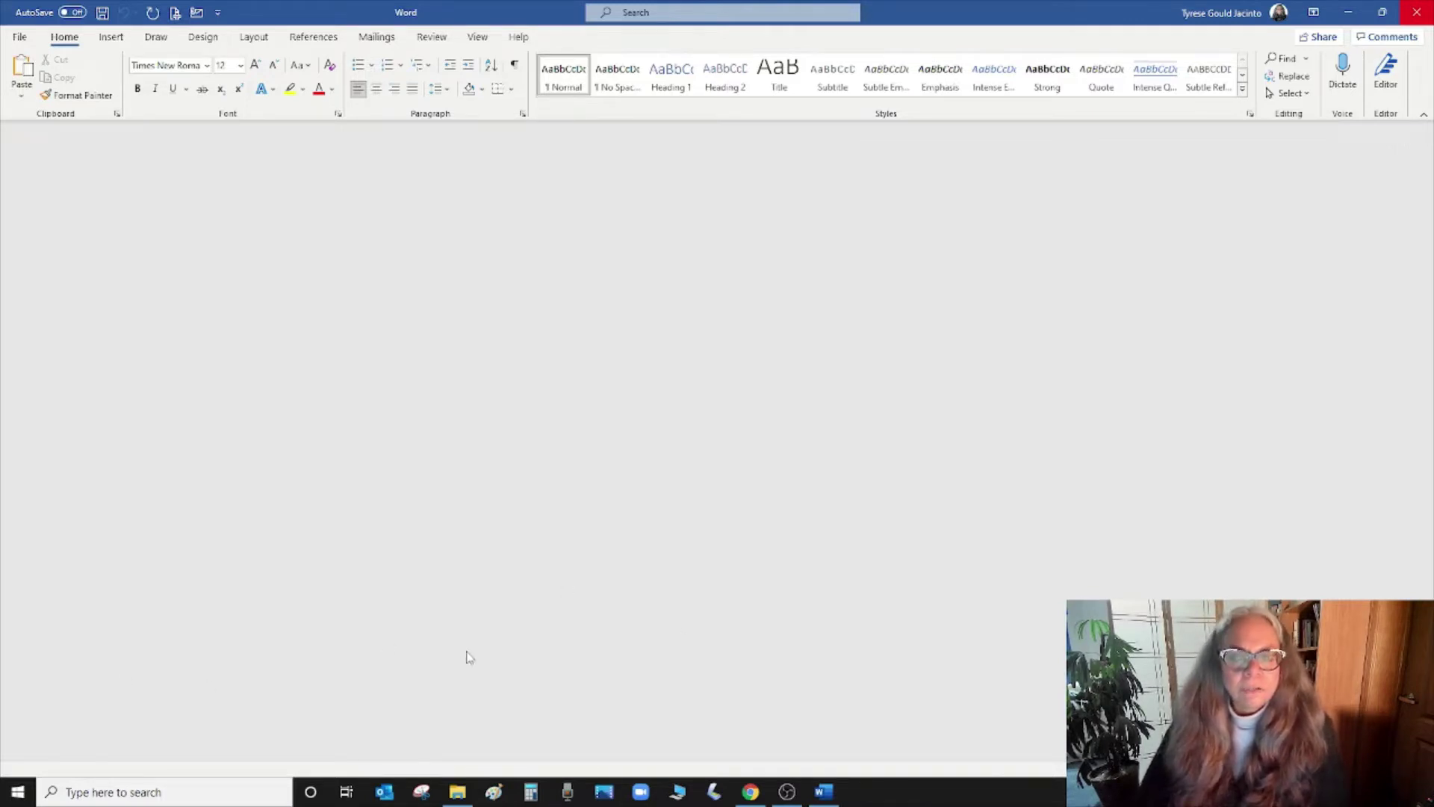
{"action": "key", "text": "alt+F4"}
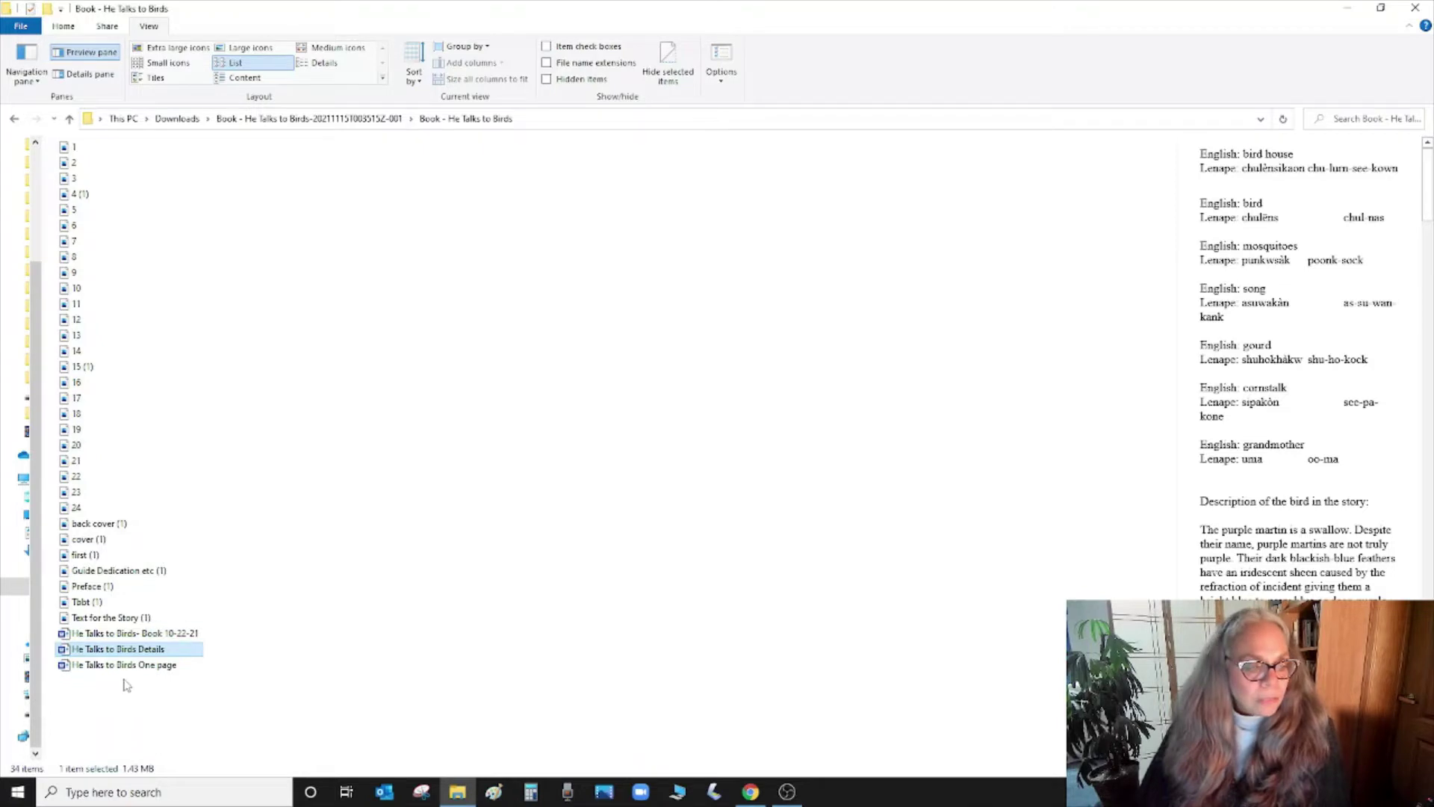
{"action": "double_click", "coordinate": [118, 635]}
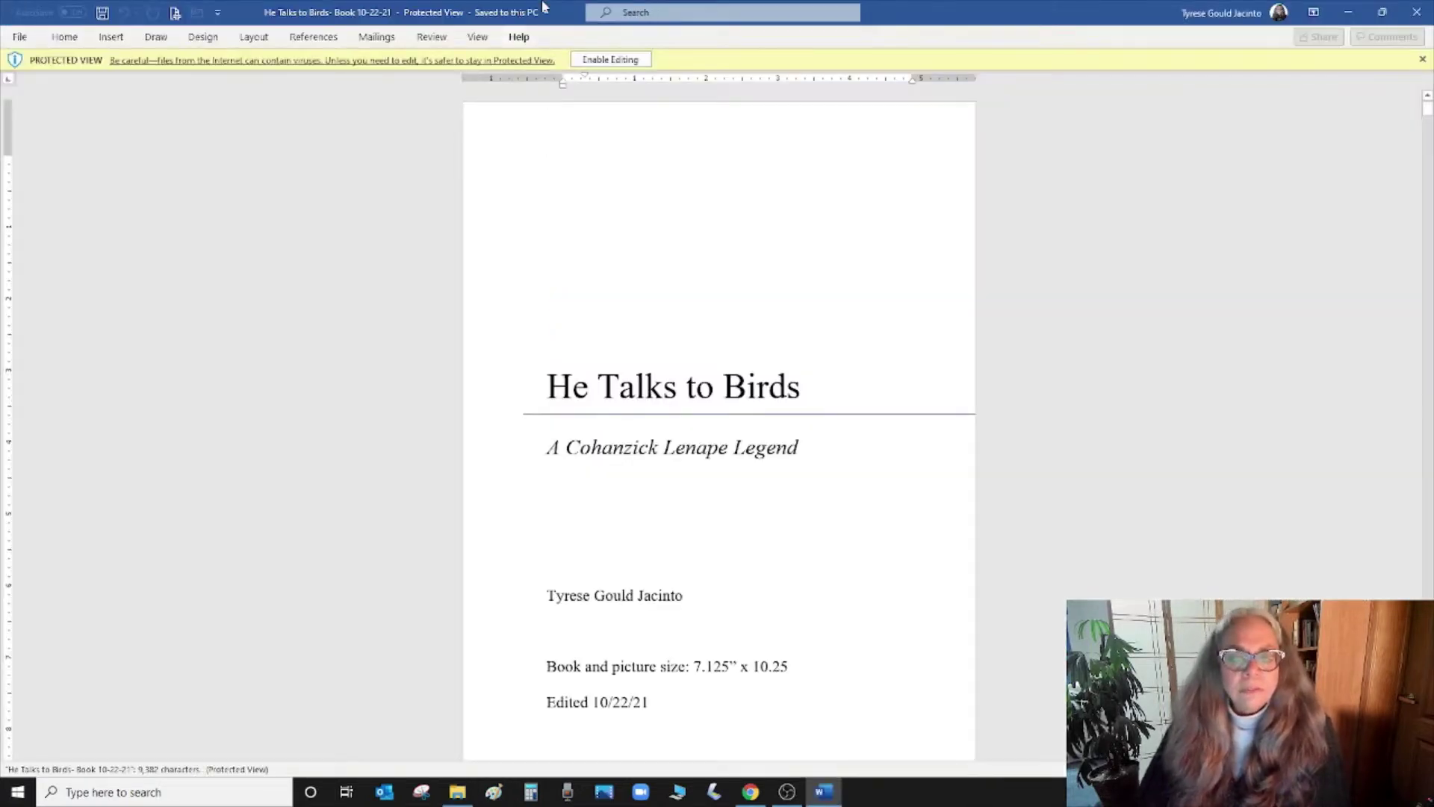
- Enable editing on the original manuscript and scroll through its opening pages
{"action": "left_click", "coordinate": [611, 59]}
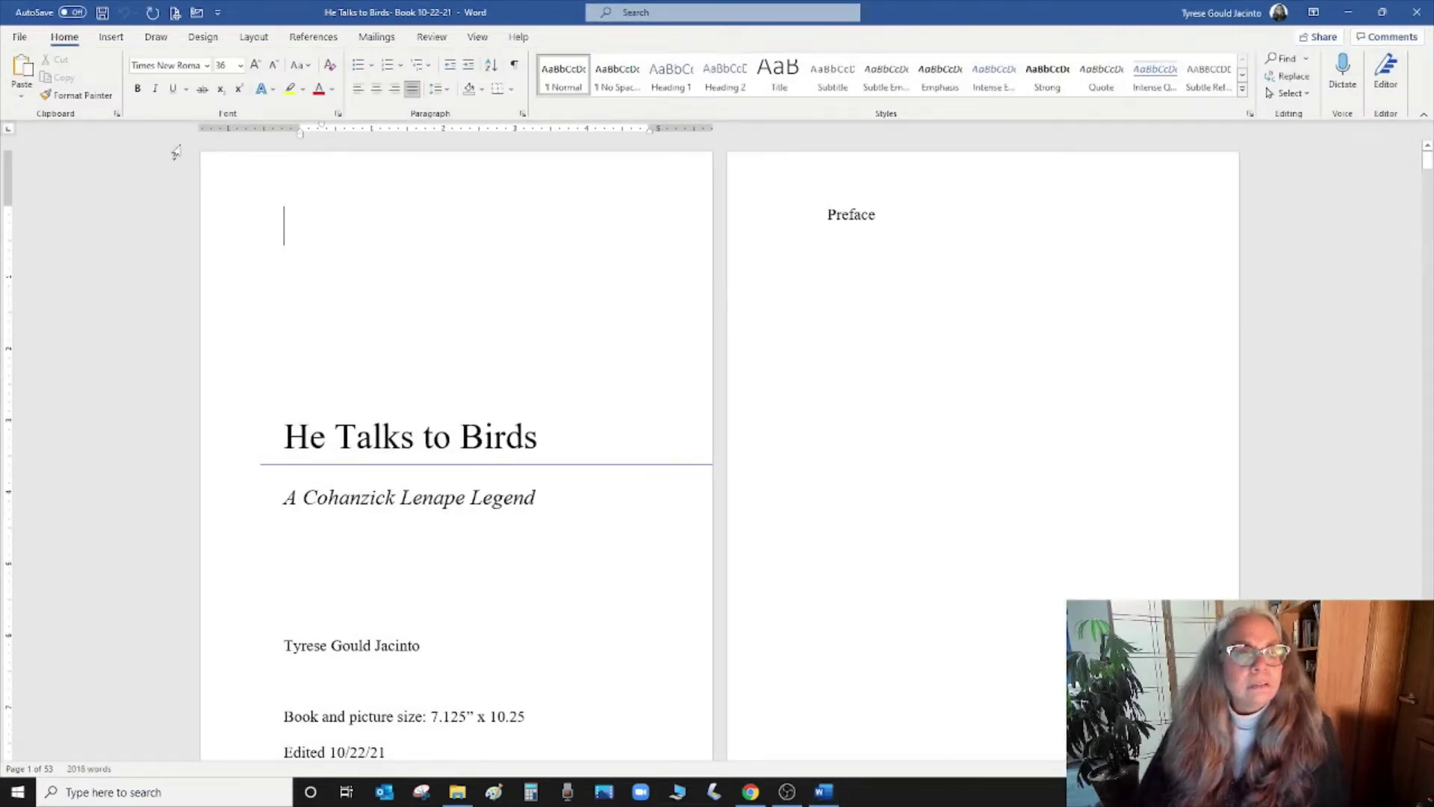
{"action": "scroll", "coordinate": [814, 559], "scroll_direction": "down", "scroll_amount": 3}
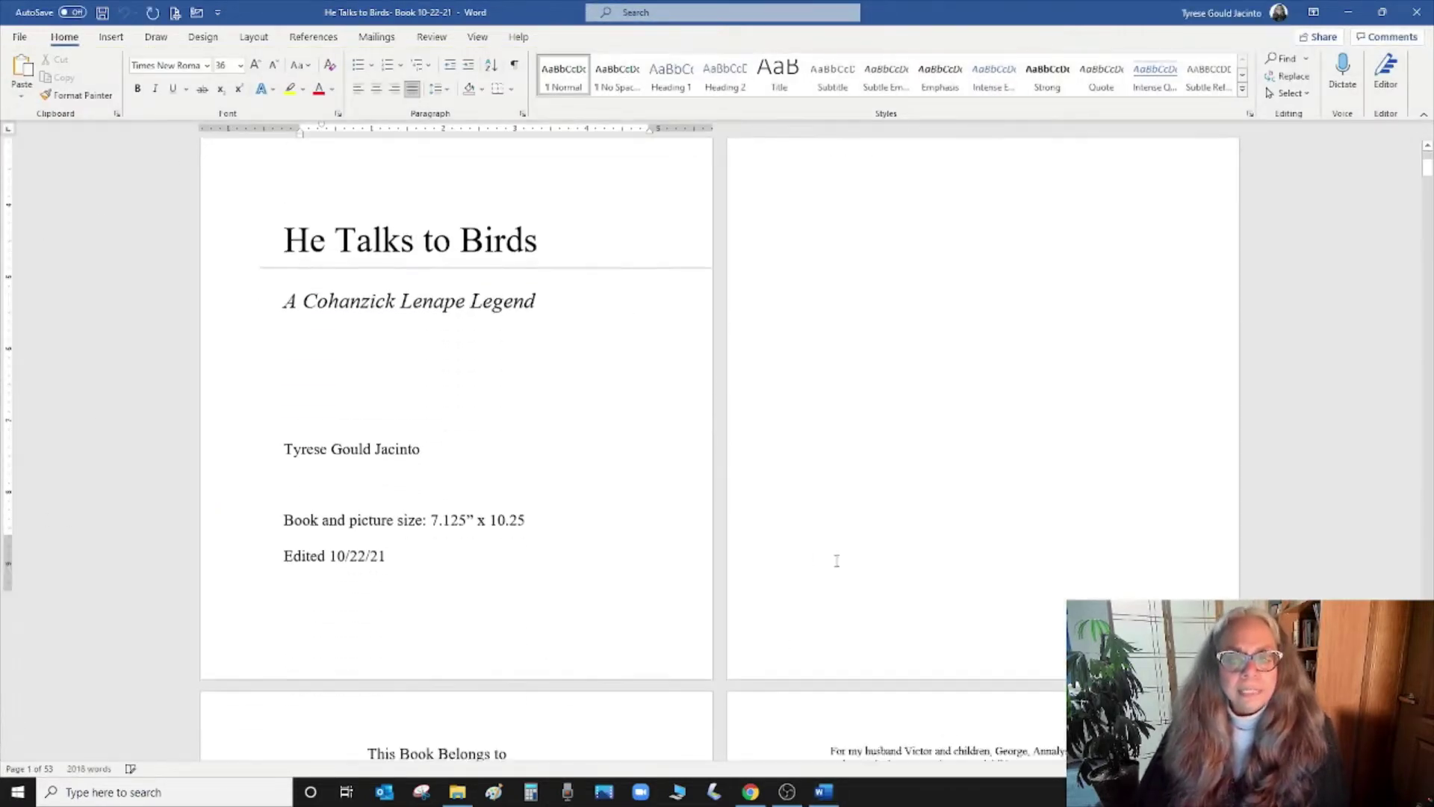
{"action": "scroll", "coordinate": [833, 556], "scroll_direction": "down", "scroll_amount": 1}
{"action": "scroll", "coordinate": [829, 552], "scroll_direction": "up", "scroll_amount": 3}
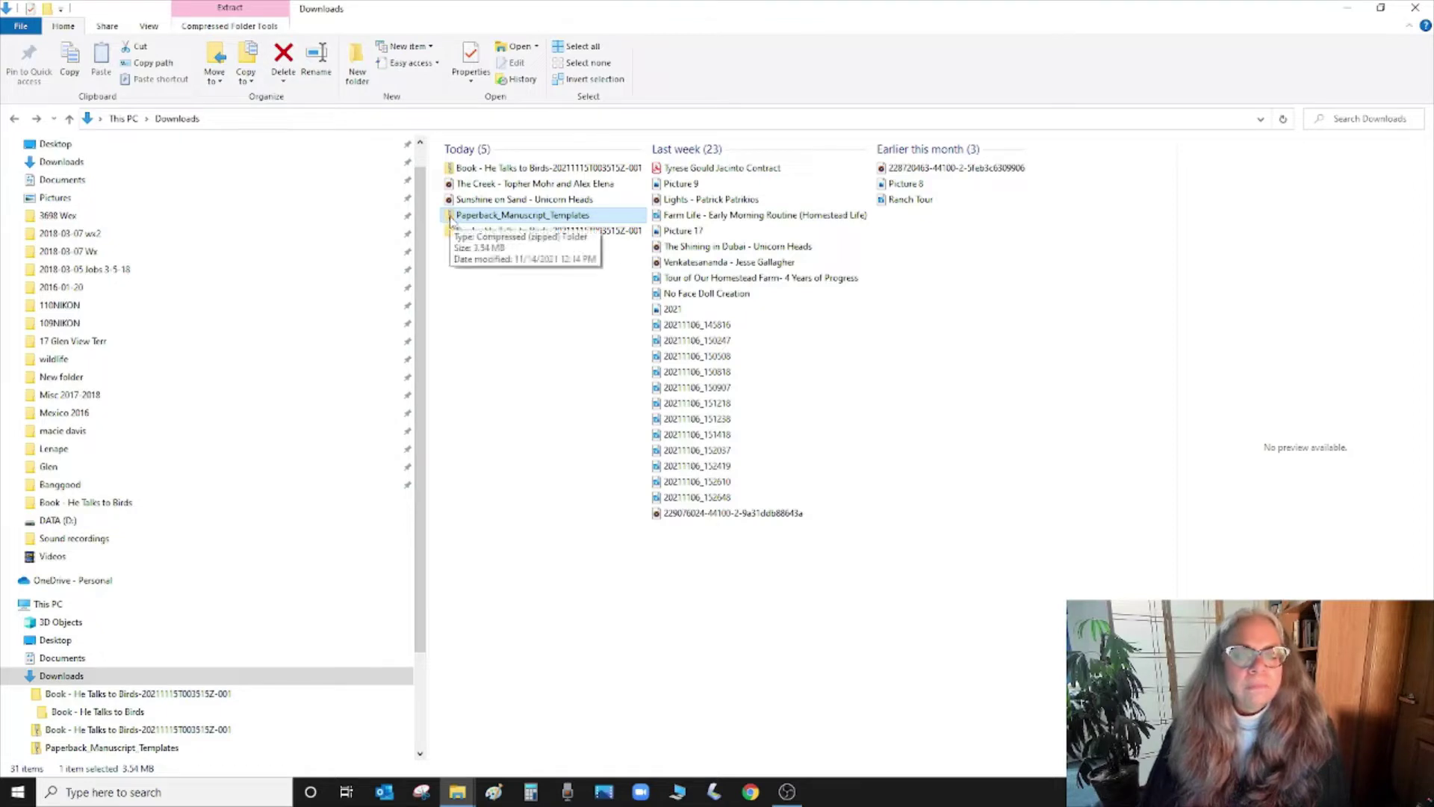
- Extract the Paperback_Manuscript_Templates zip into Downloads and maximize the extracted folder's window
{"action": "double_click", "coordinate": [478, 215]}
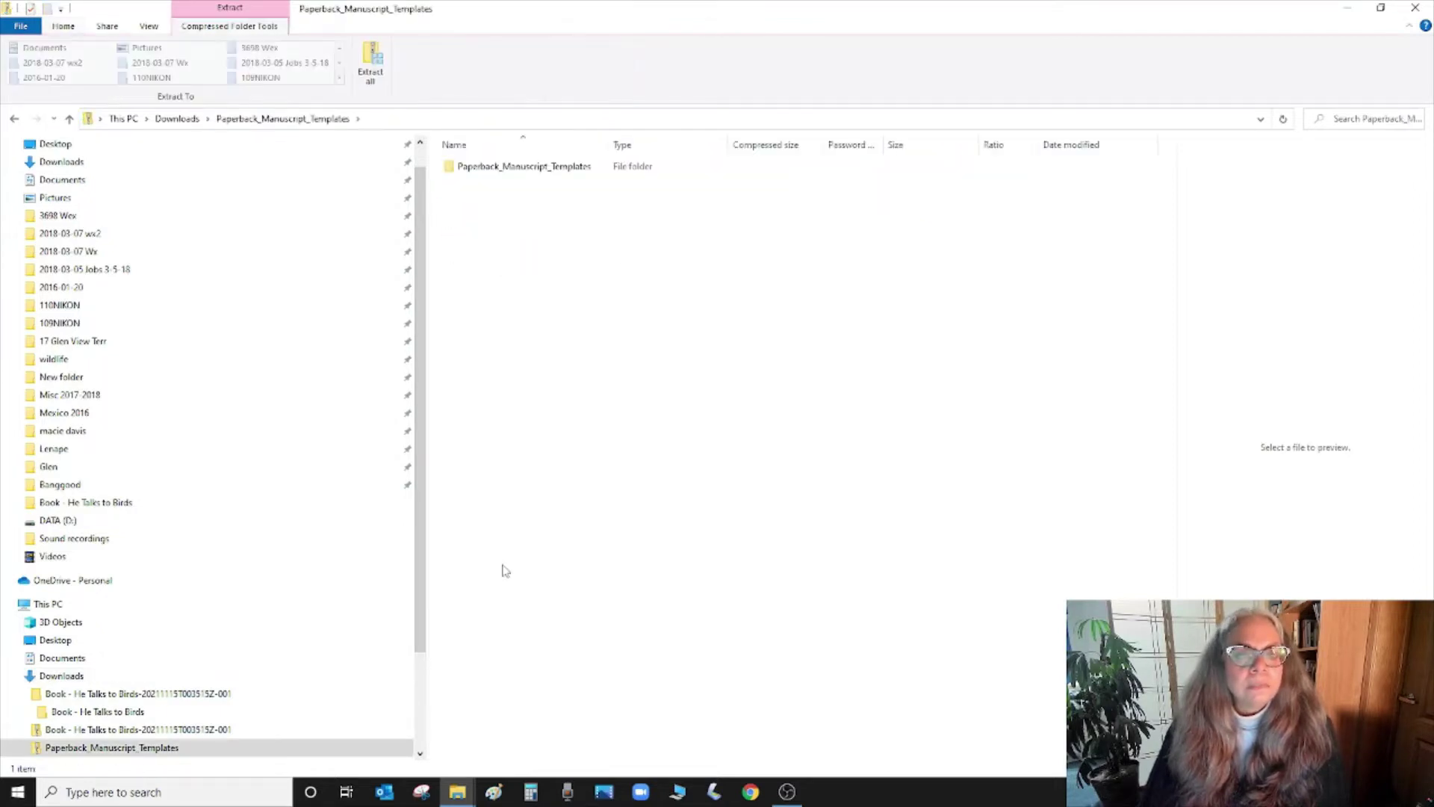
{"action": "left_click", "coordinate": [370, 63]}
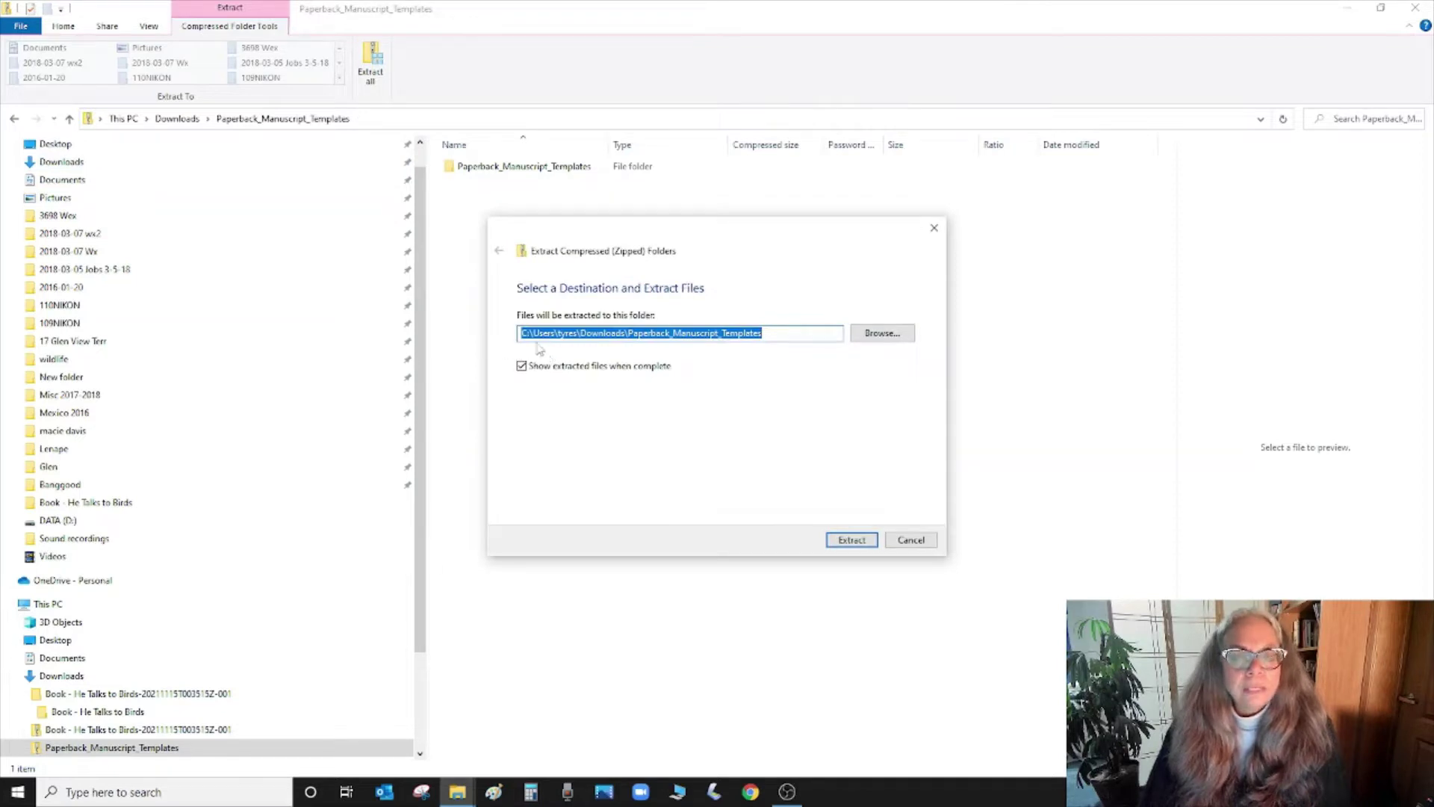
{"action": "left_click", "coordinate": [851, 540]}
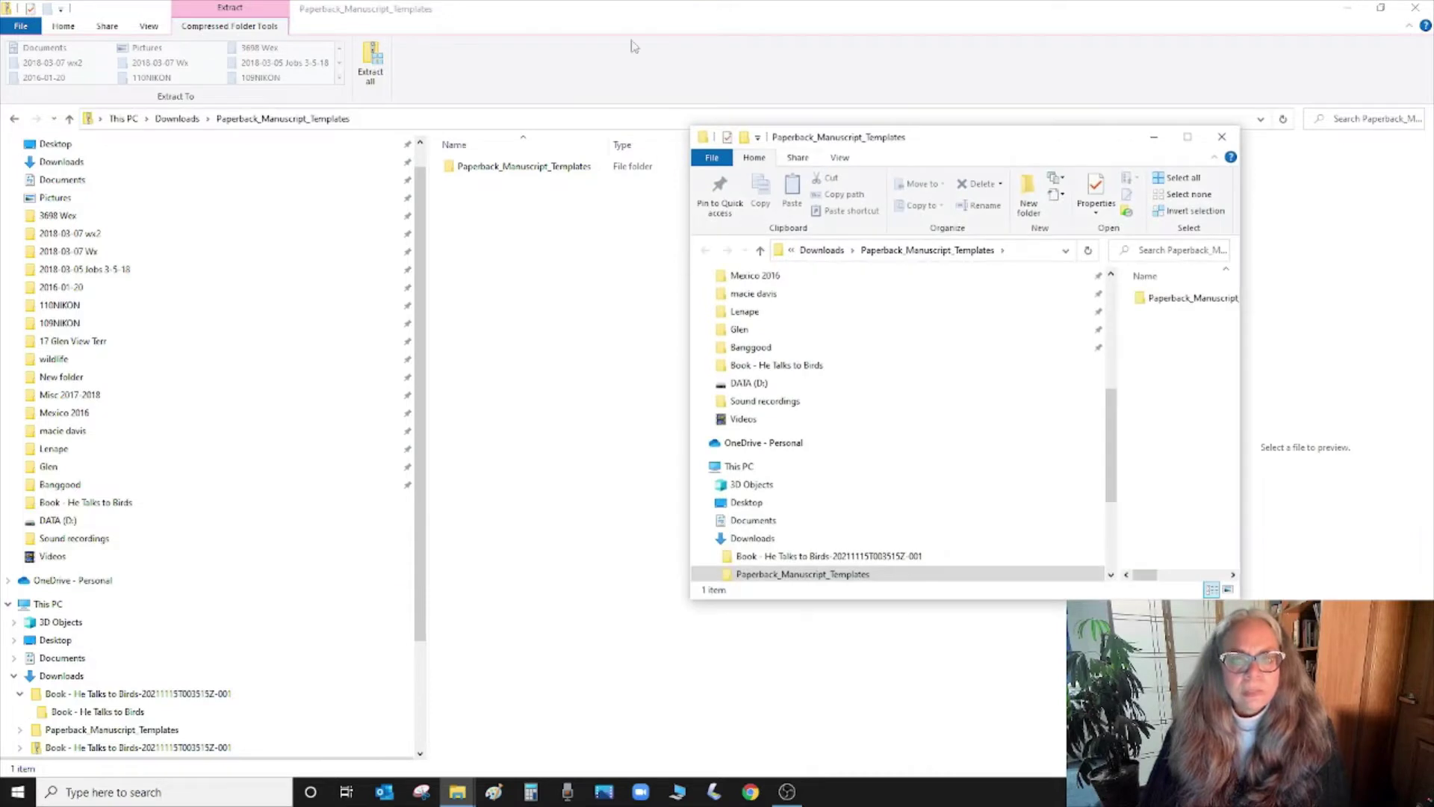
{"action": "left_click", "coordinate": [1187, 137]}
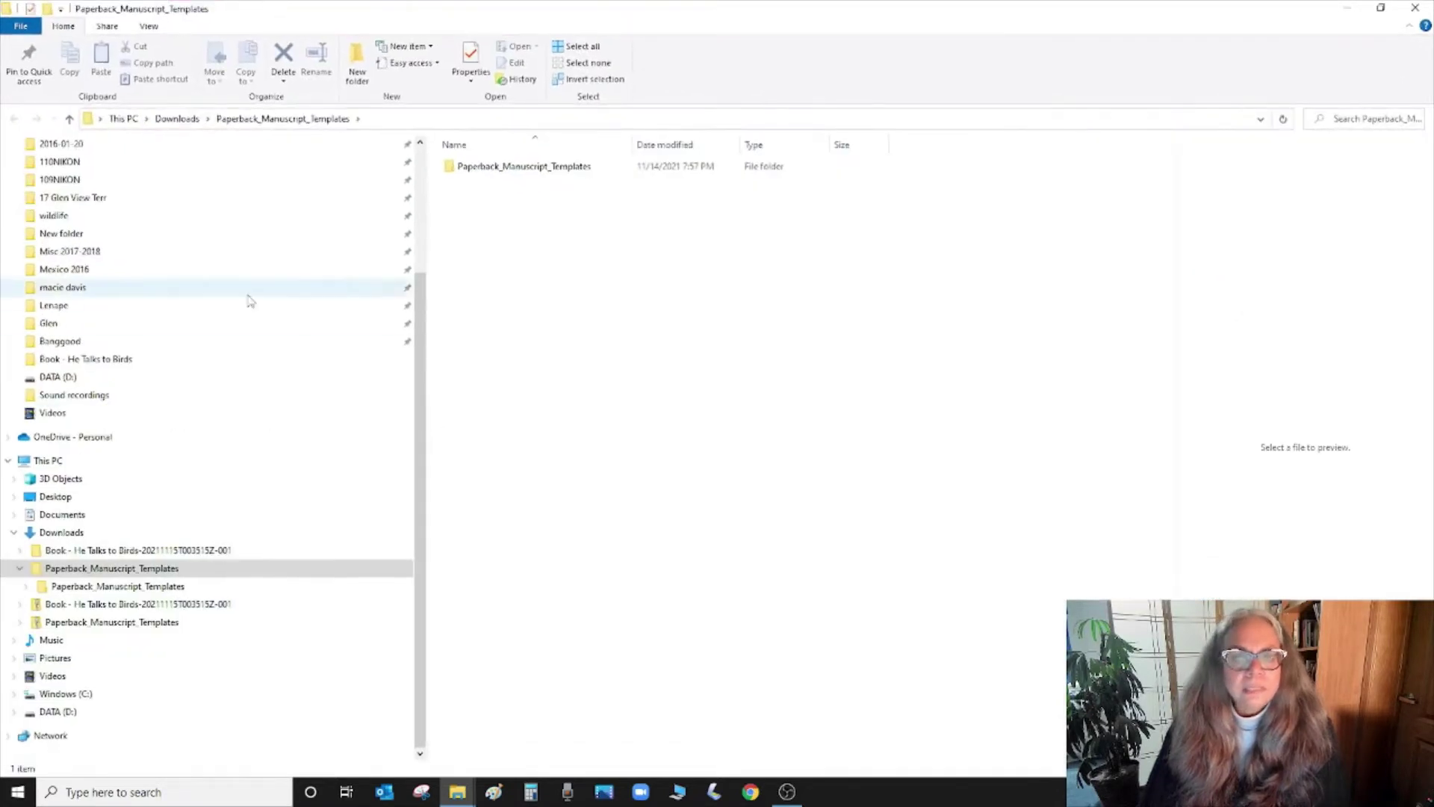
- Open the English templates folder and select the 7 x 10 in template
{"action": "left_click", "coordinate": [453, 170]}
{"action": "double_click", "coordinate": [453, 170]}
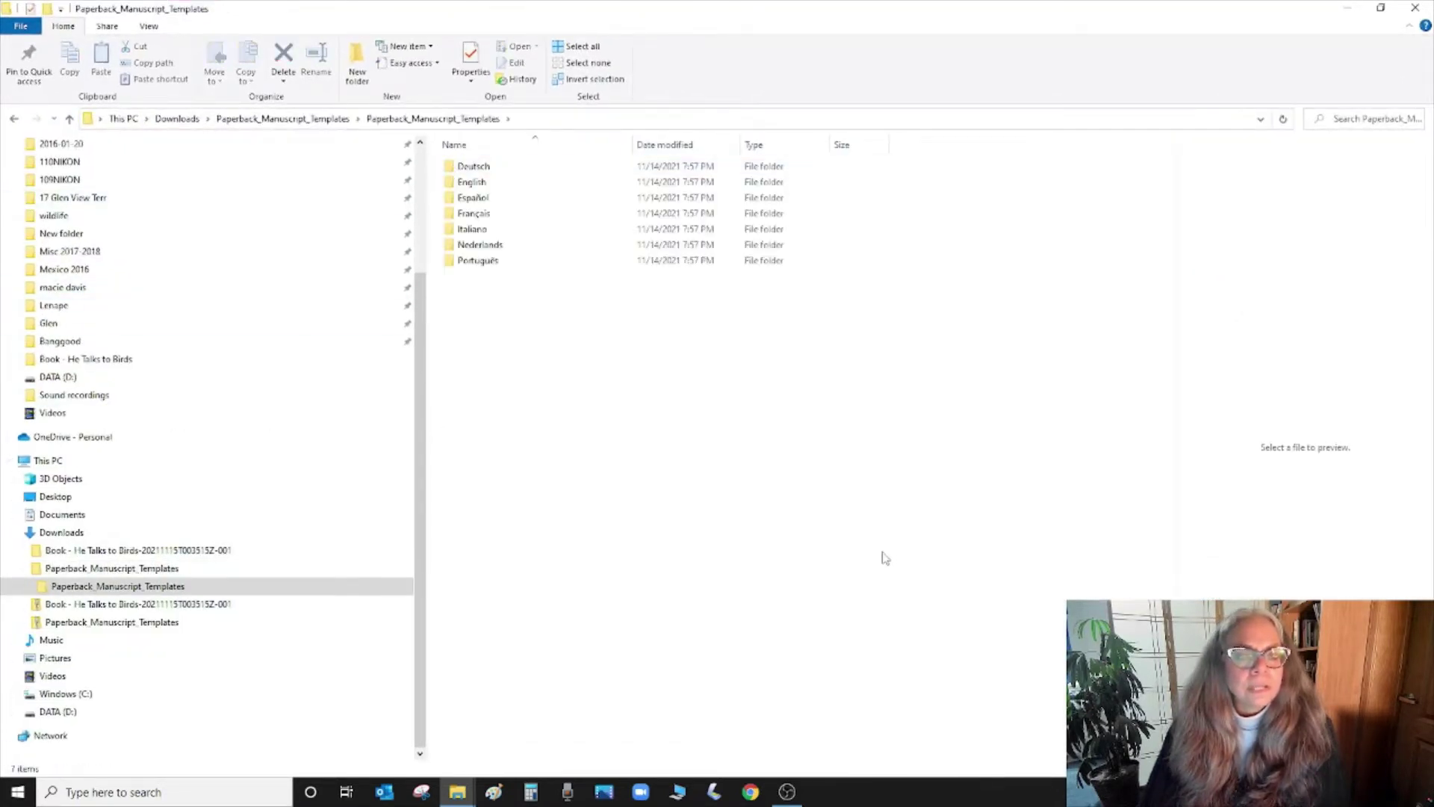
{"action": "double_click", "coordinate": [472, 181]}
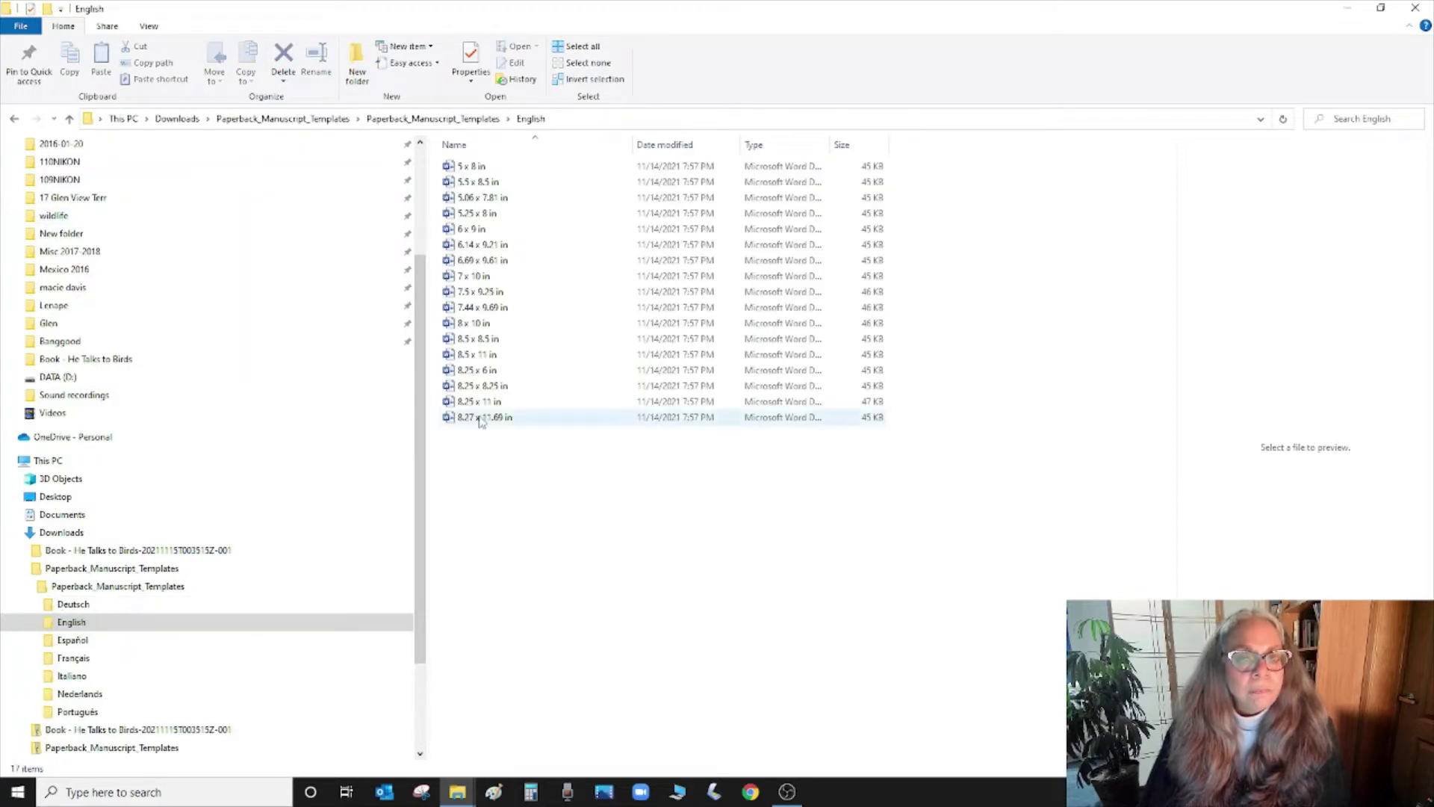
{"action": "left_click", "coordinate": [449, 279]}
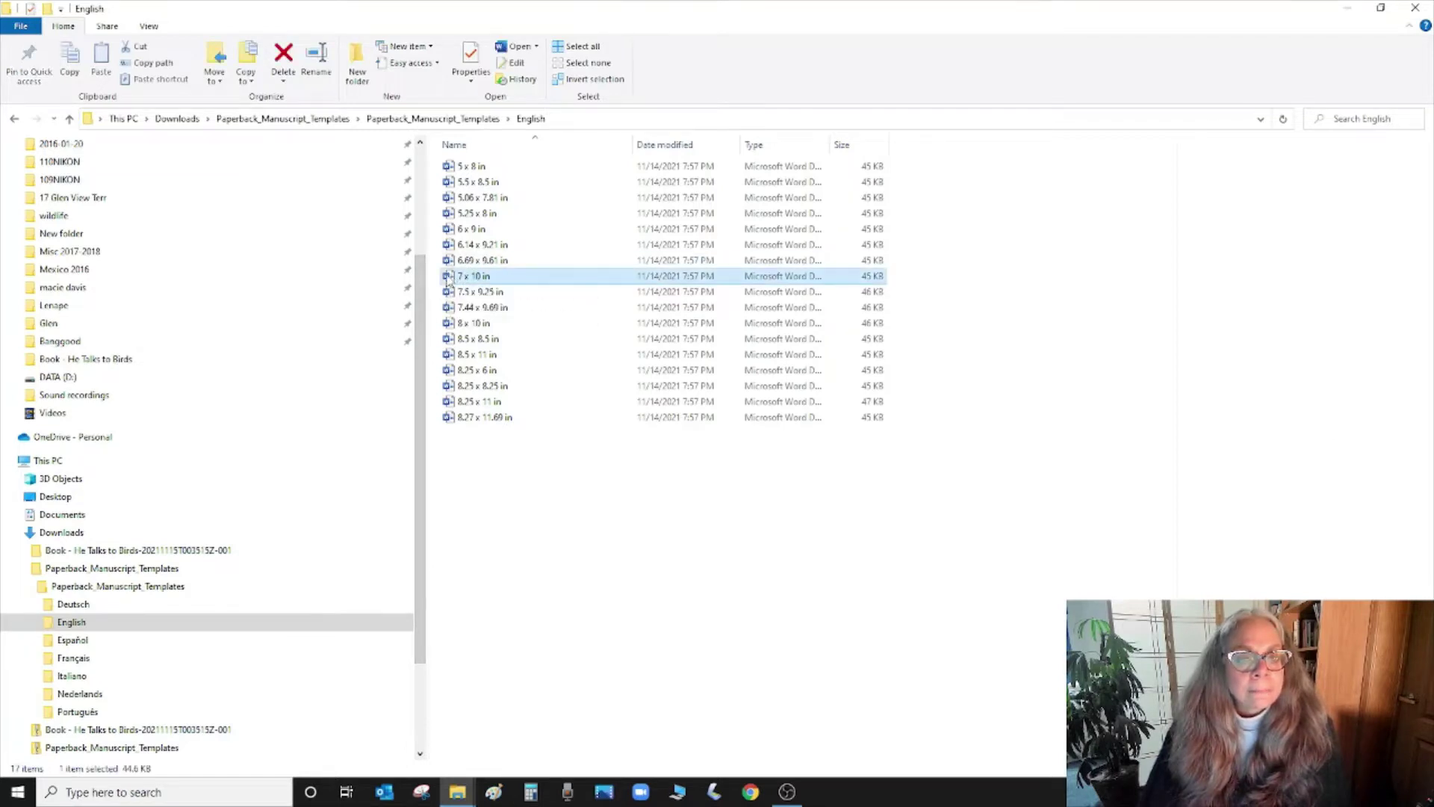
- Open the 7 x 10 in template, enable editing, and open Page Setup from the Layout tab
{"action": "double_click", "coordinate": [448, 279]}
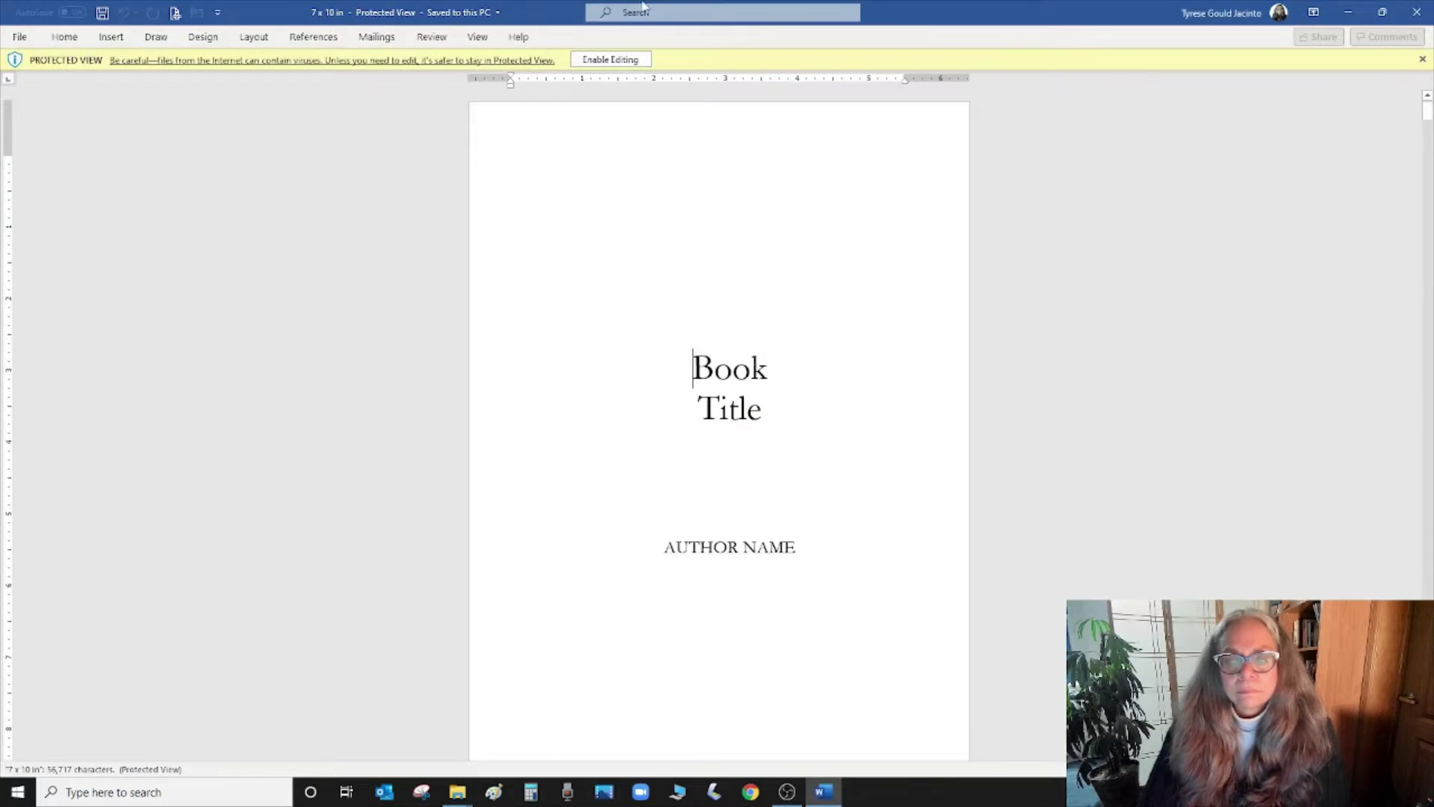
{"action": "left_click", "coordinate": [610, 60]}
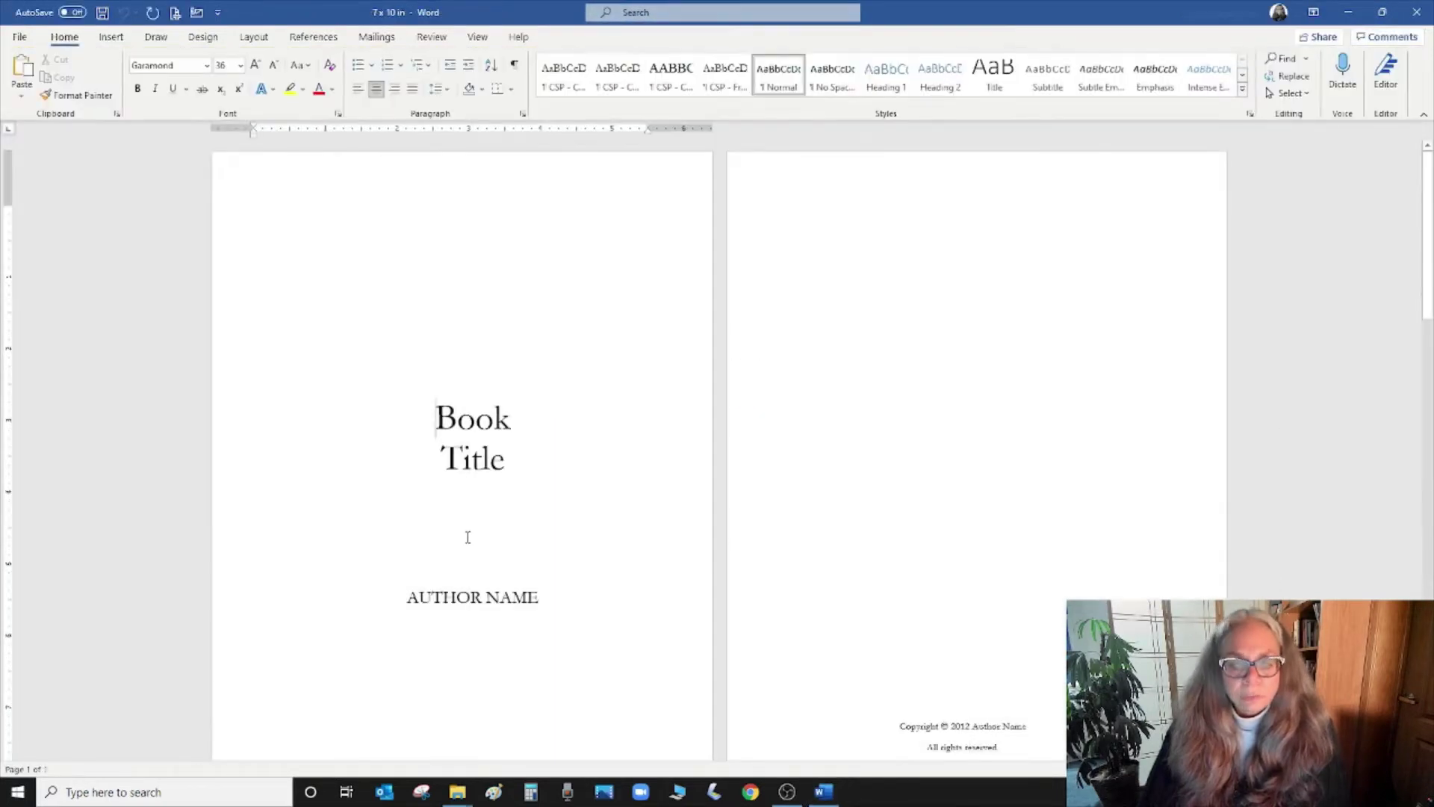
{"action": "scroll", "coordinate": [467, 537], "scroll_direction": "down", "scroll_amount": 10}
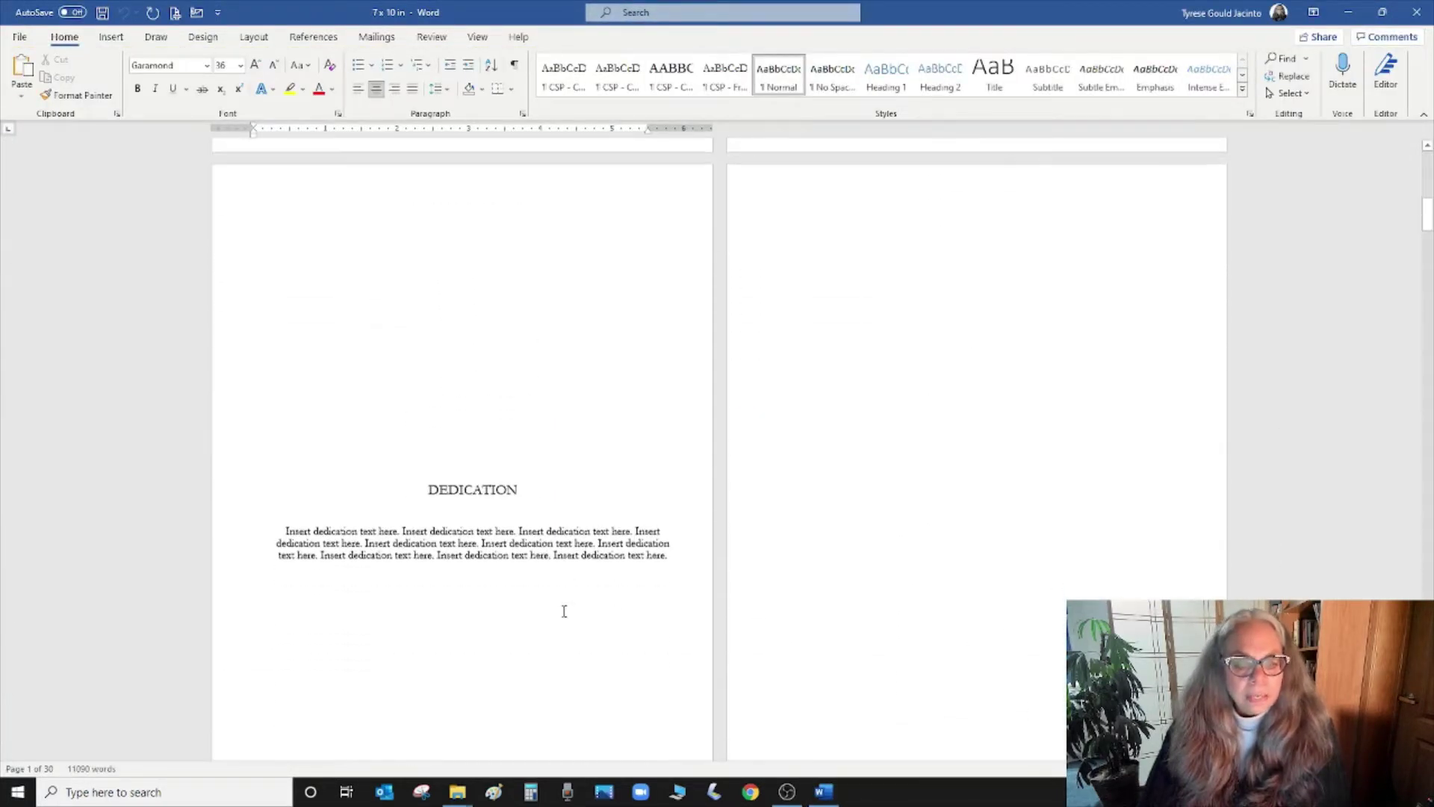
{"action": "scroll", "coordinate": [564, 605], "scroll_direction": "up", "scroll_amount": 10}
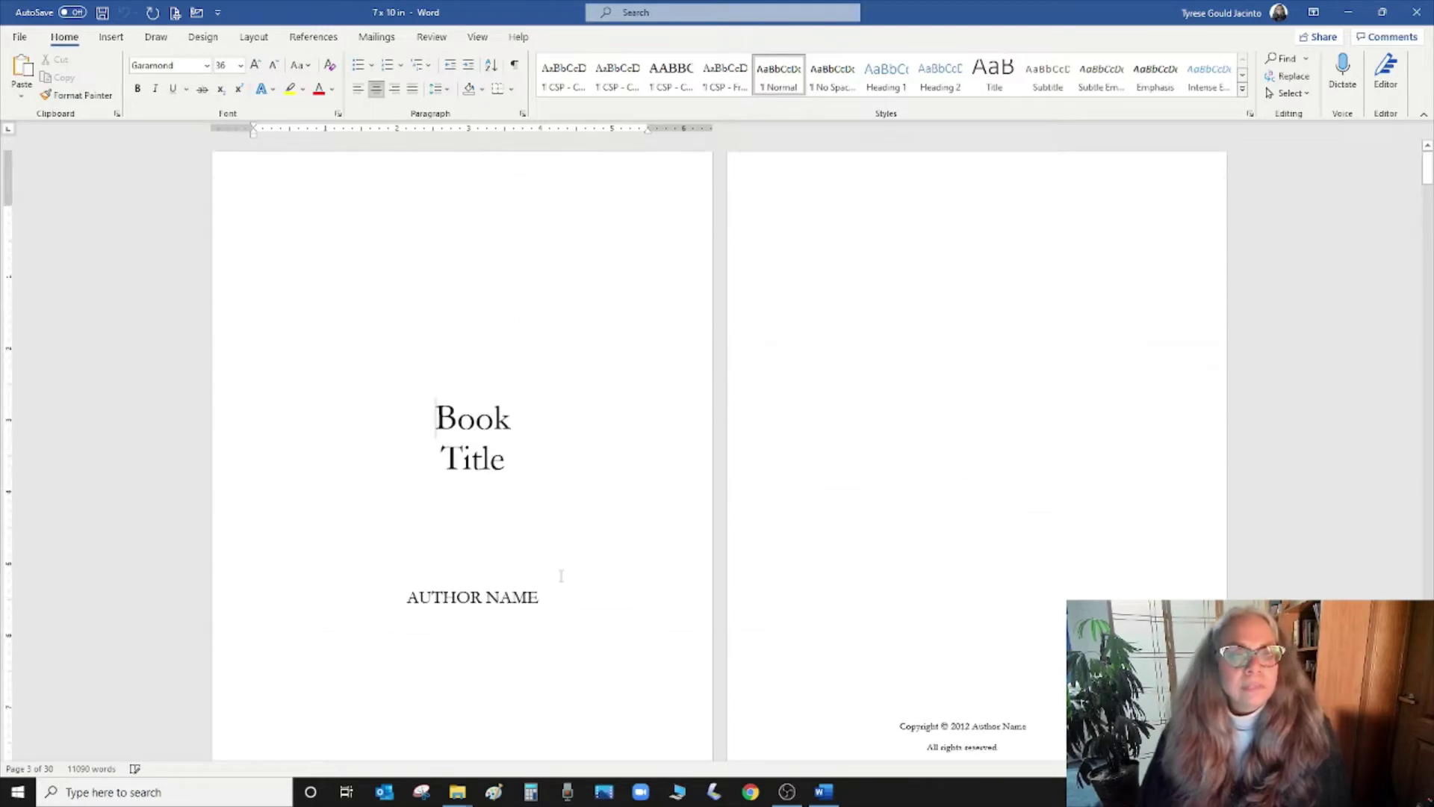
{"action": "scroll", "coordinate": [561, 576], "scroll_direction": "down", "scroll_amount": 15}
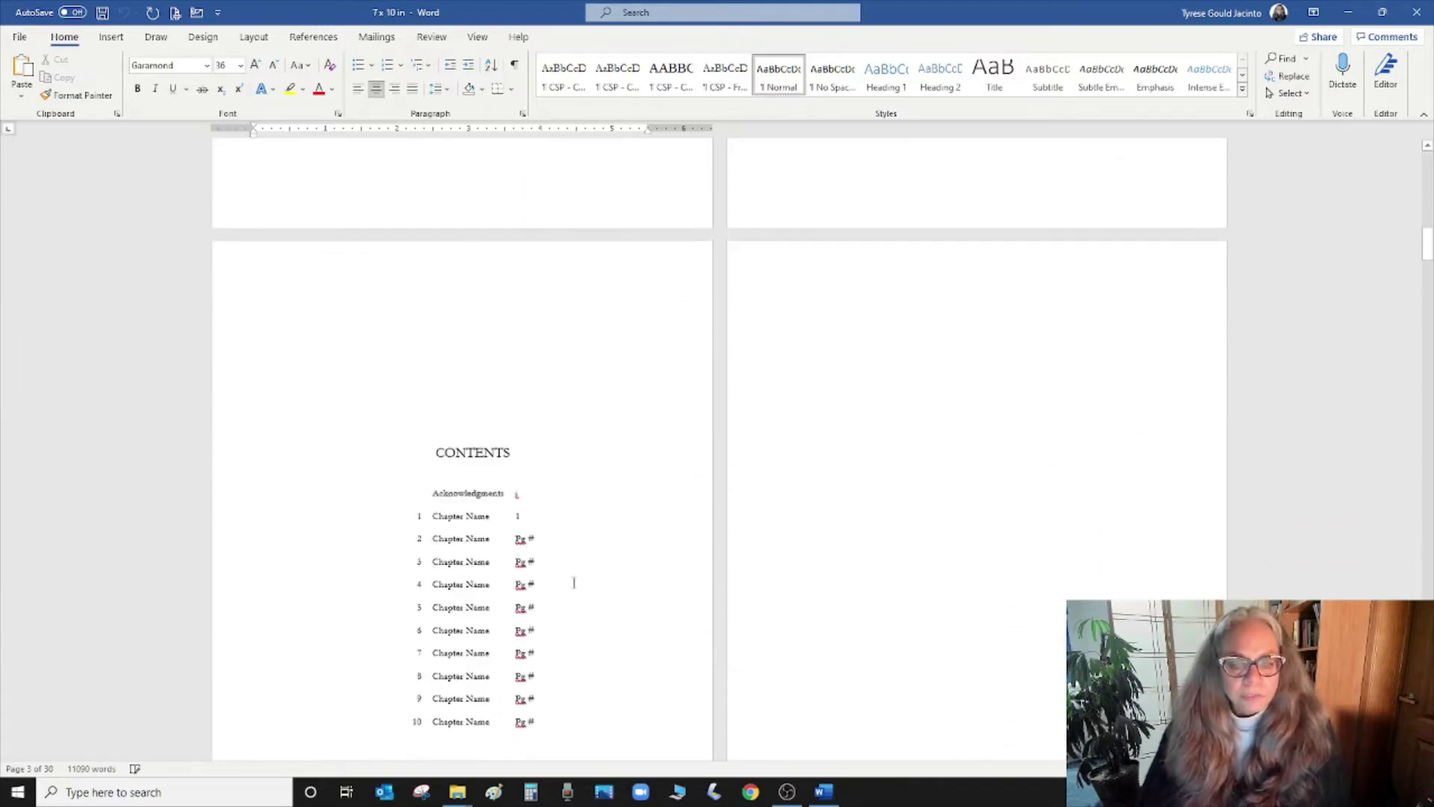
{"action": "scroll", "coordinate": [573, 583], "scroll_direction": "down", "scroll_amount": 8}
{"action": "left_click", "coordinate": [254, 38]}
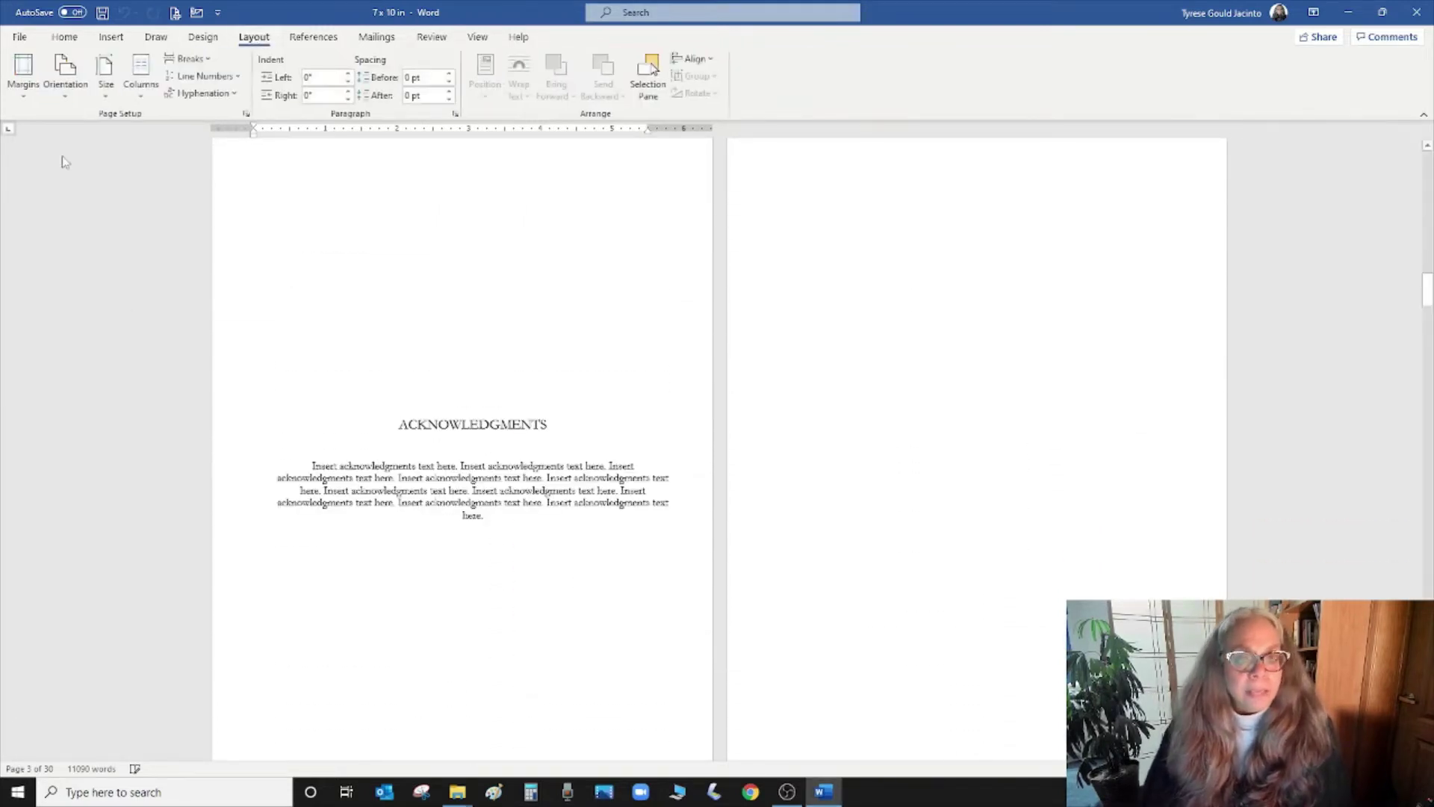
{"action": "left_click", "coordinate": [246, 114]}
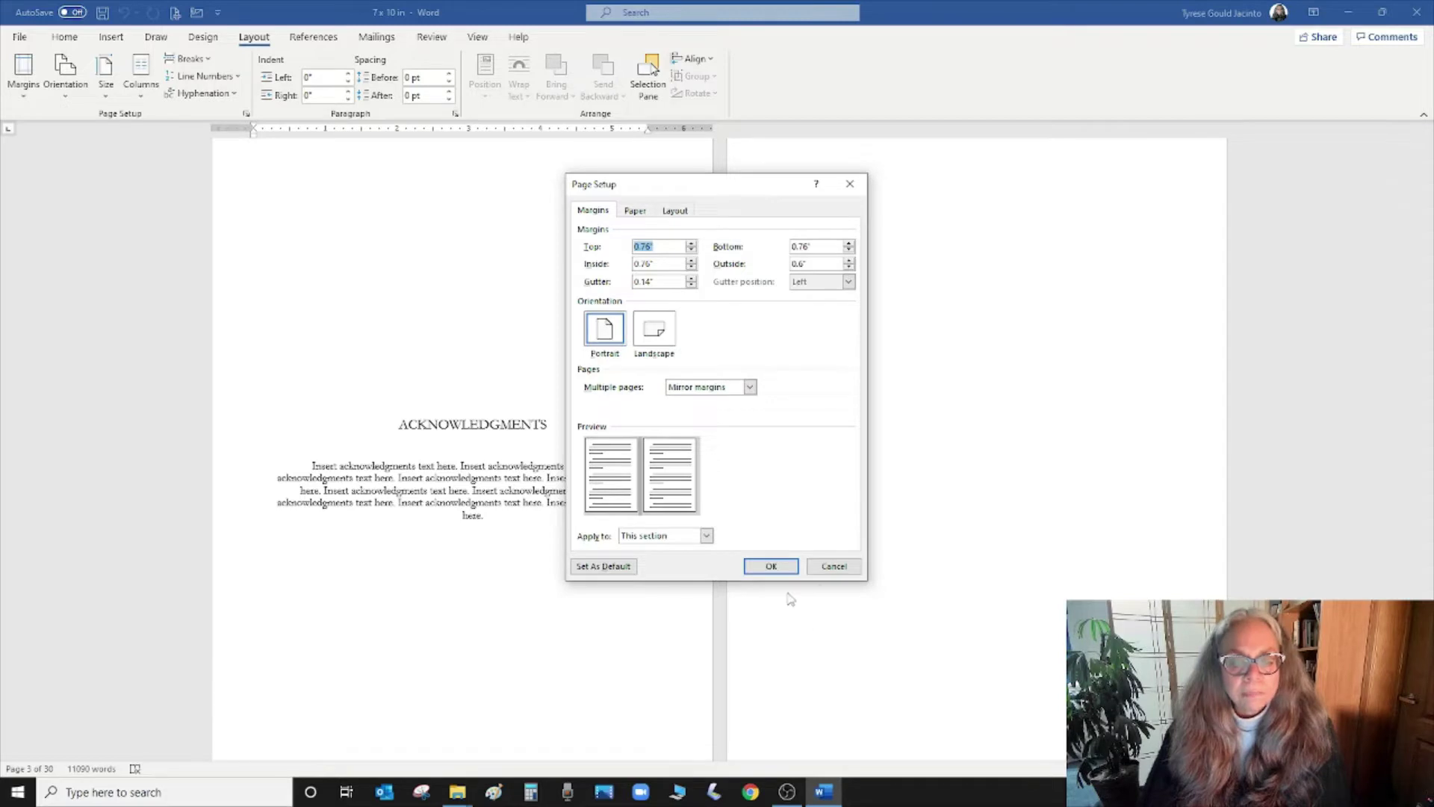
- Cancel Page Setup, keeping the mirror margins of 0.76 in inside and 0.6 in outside
{"action": "left_click", "coordinate": [835, 566]}
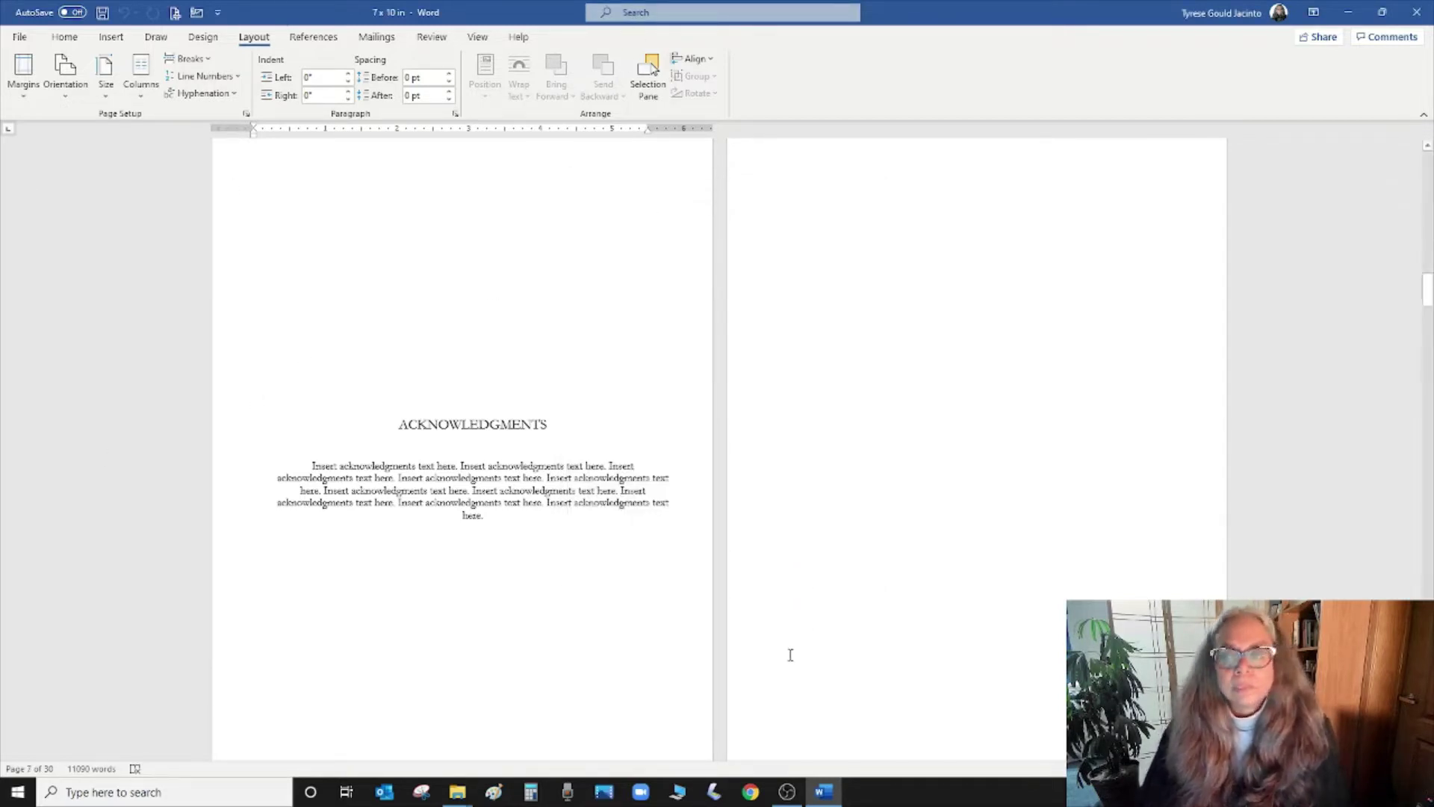
- Scroll through the template's chapter pages, placing the cursor on chapter one's second page
{"action": "scroll", "coordinate": [777, 688], "scroll_direction": "down", "scroll_amount": 1}
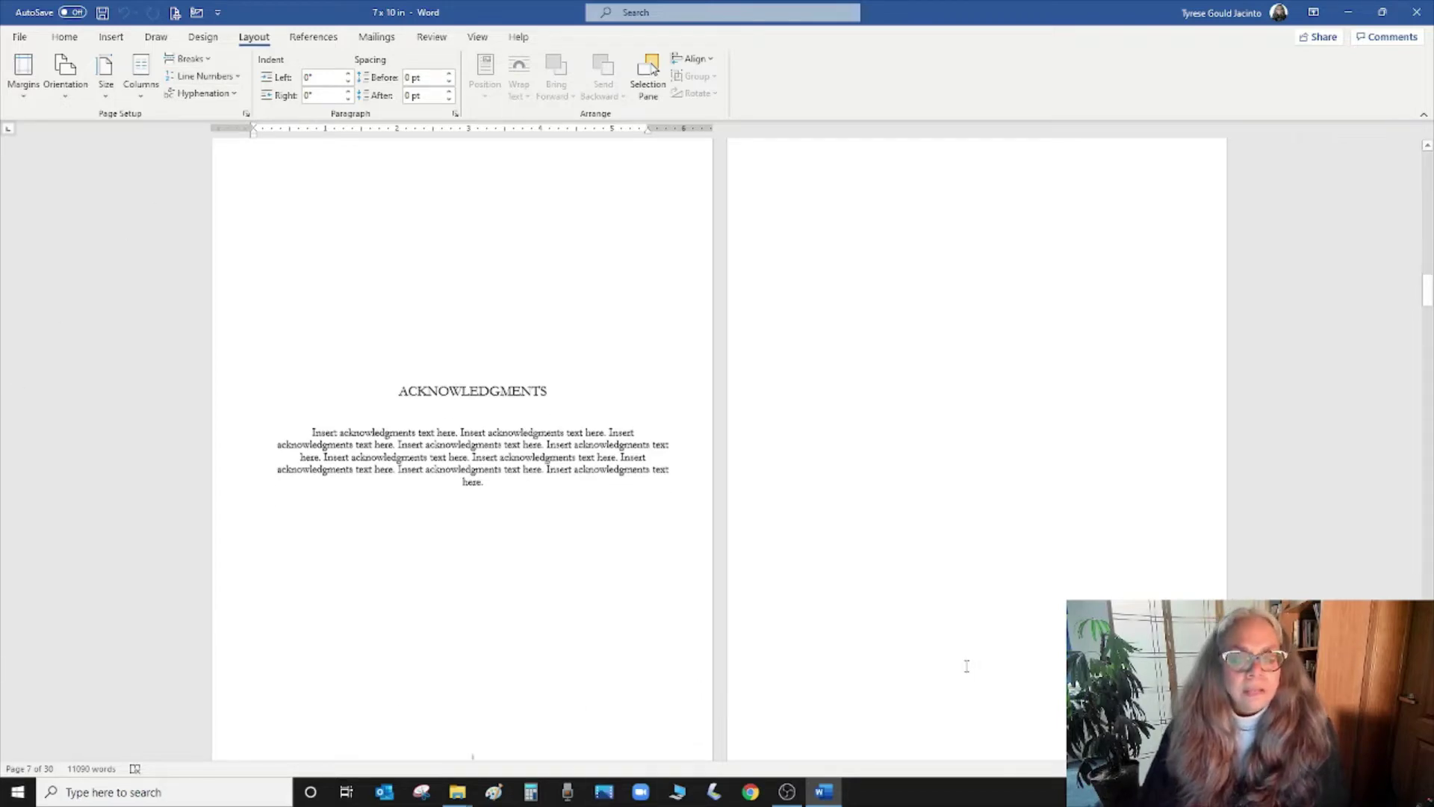
{"action": "scroll", "coordinate": [966, 665], "scroll_direction": "down", "scroll_amount": 15}
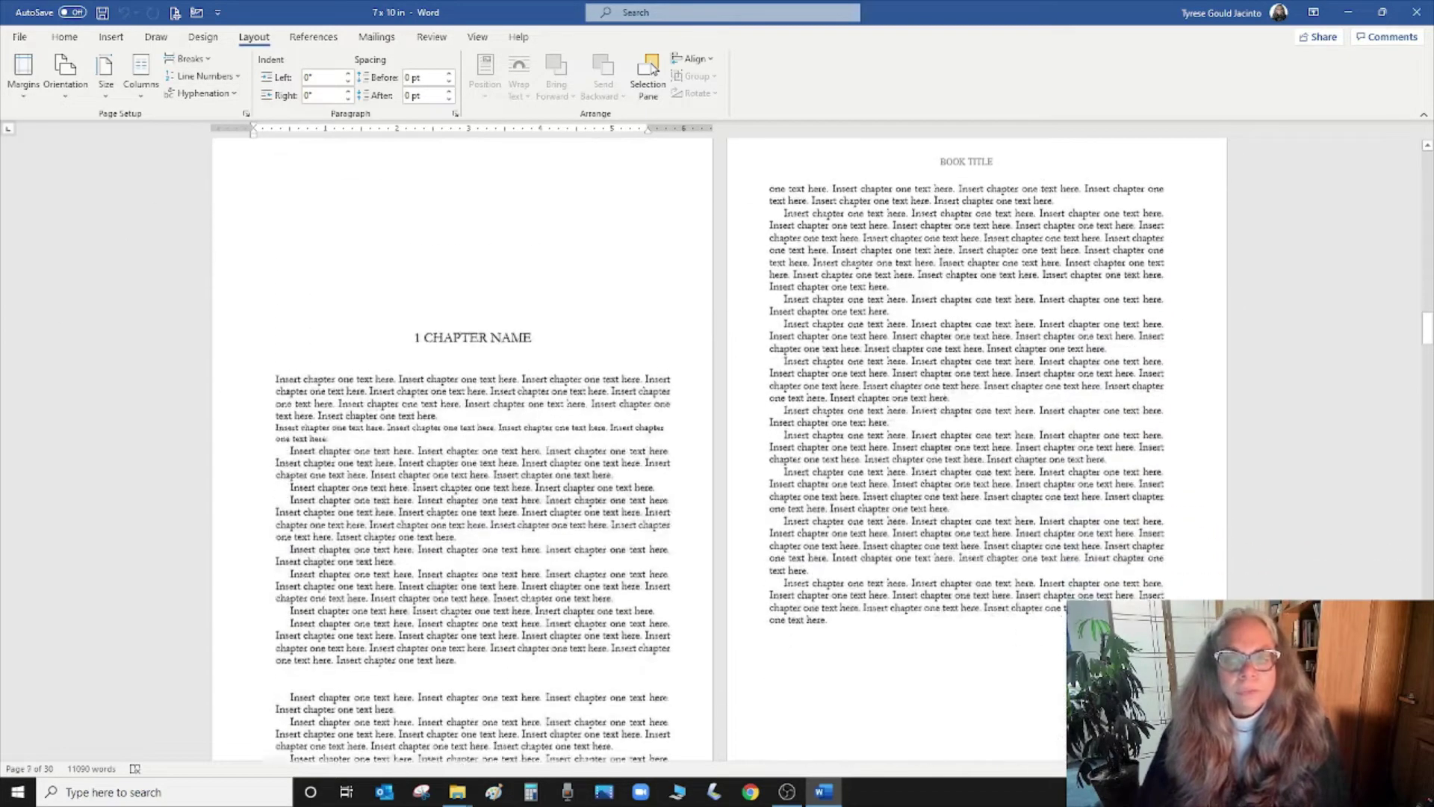
{"action": "scroll", "coordinate": [1045, 619], "scroll_direction": "up", "scroll_amount": 8}
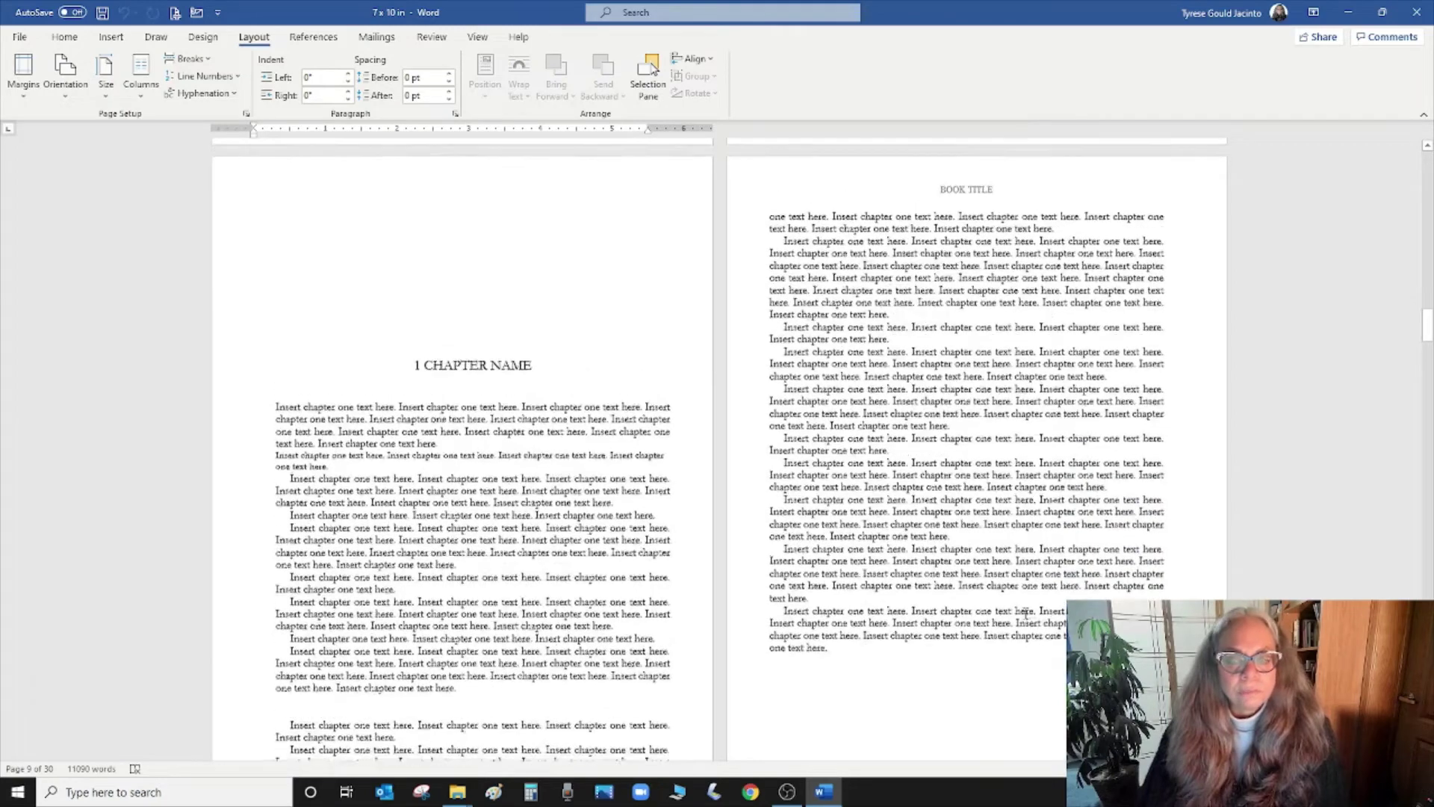
{"action": "scroll", "coordinate": [996, 681], "scroll_direction": "down", "scroll_amount": 10}
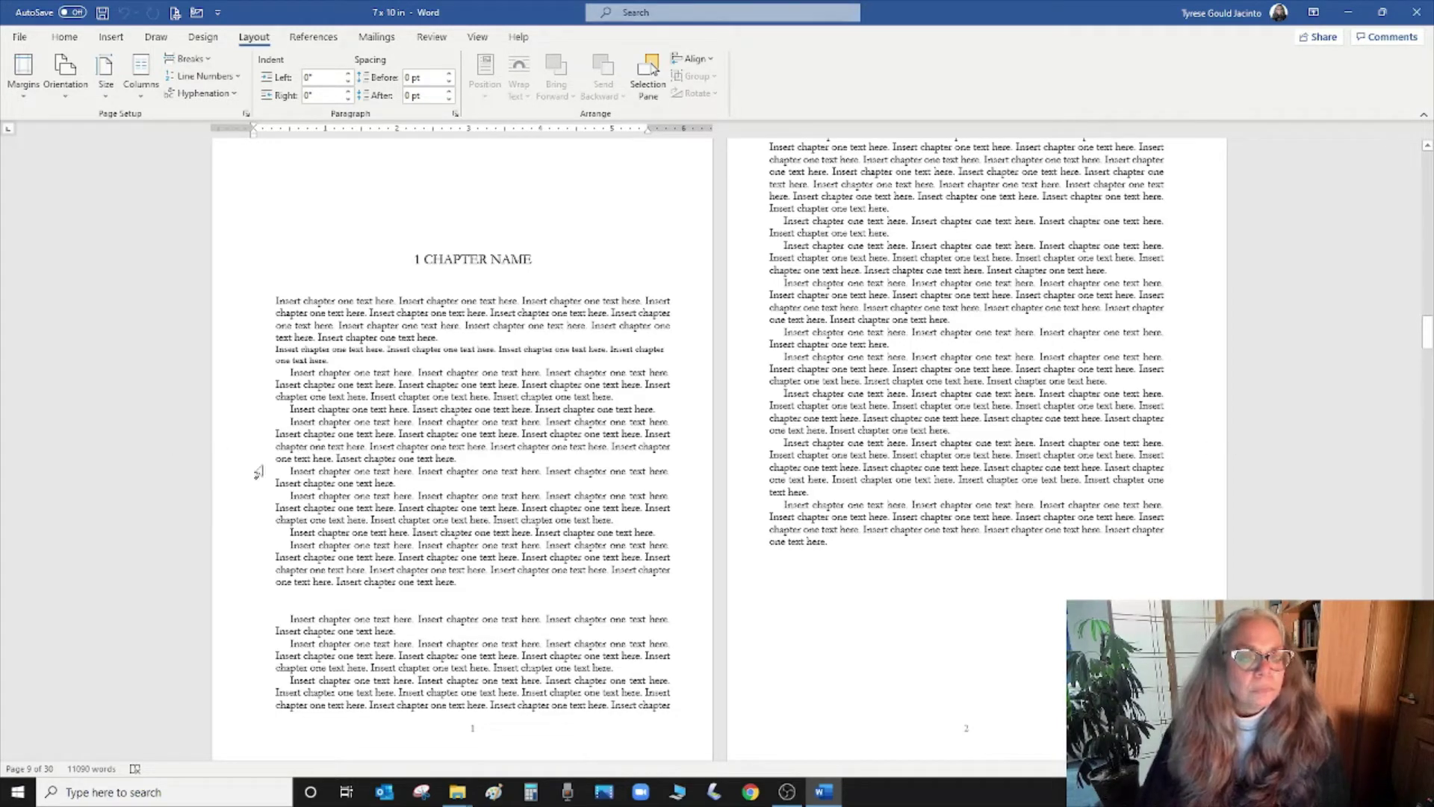
{"action": "scroll", "coordinate": [979, 590], "scroll_direction": "up", "scroll_amount": 10}
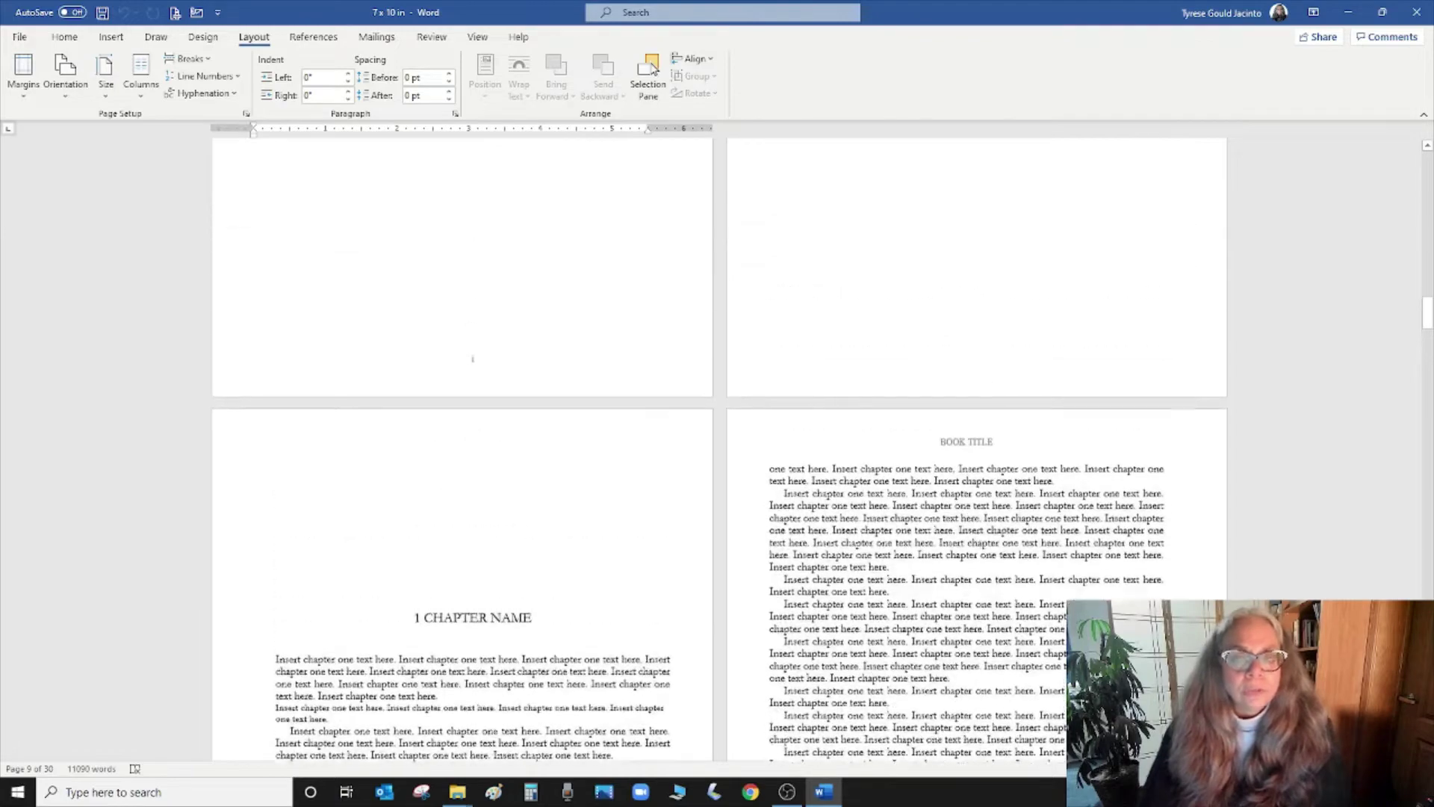
{"action": "scroll", "coordinate": [1059, 664], "scroll_direction": "down", "scroll_amount": 8}
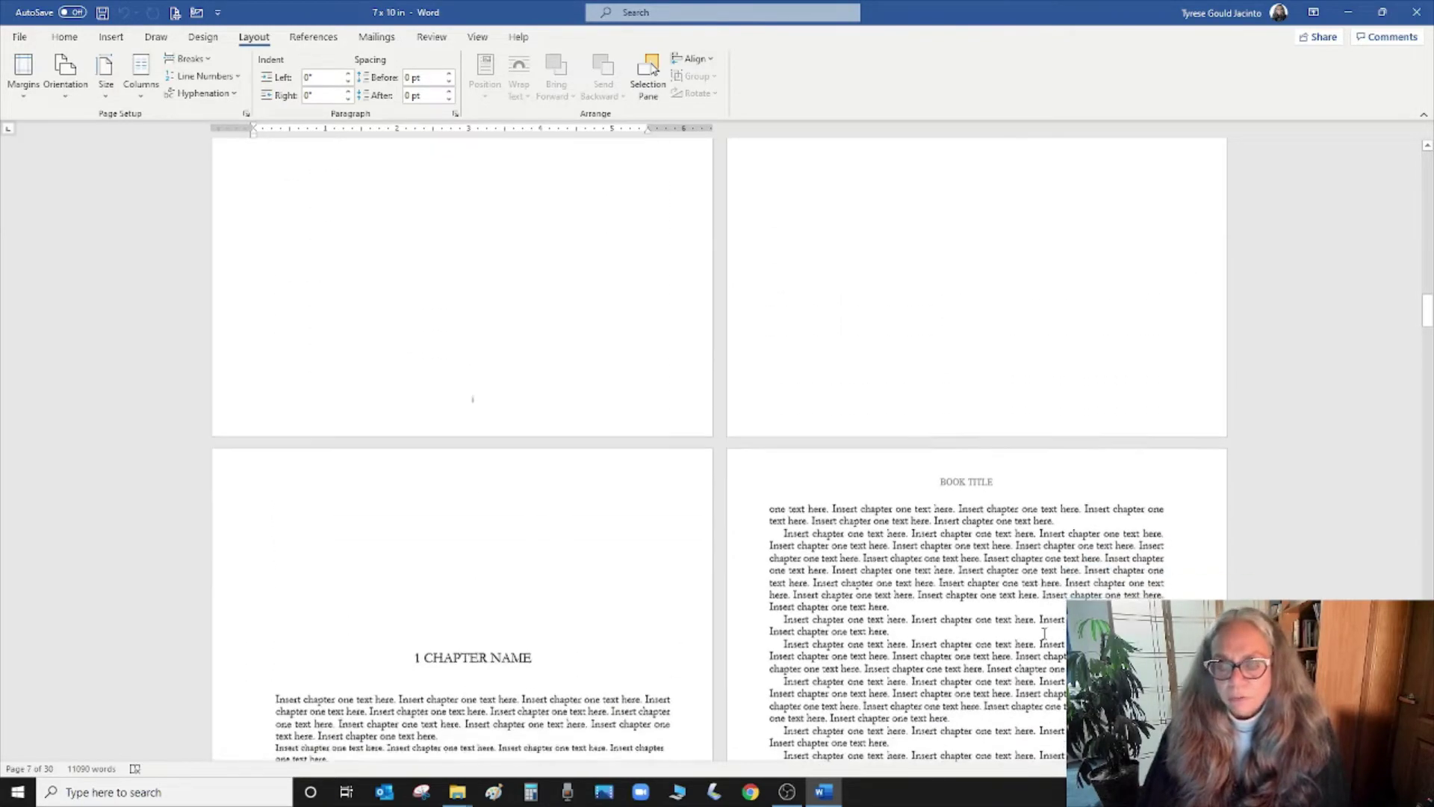
{"action": "scroll", "coordinate": [1202, 511], "scroll_direction": "down", "scroll_amount": 4, "text": "ctrl"}
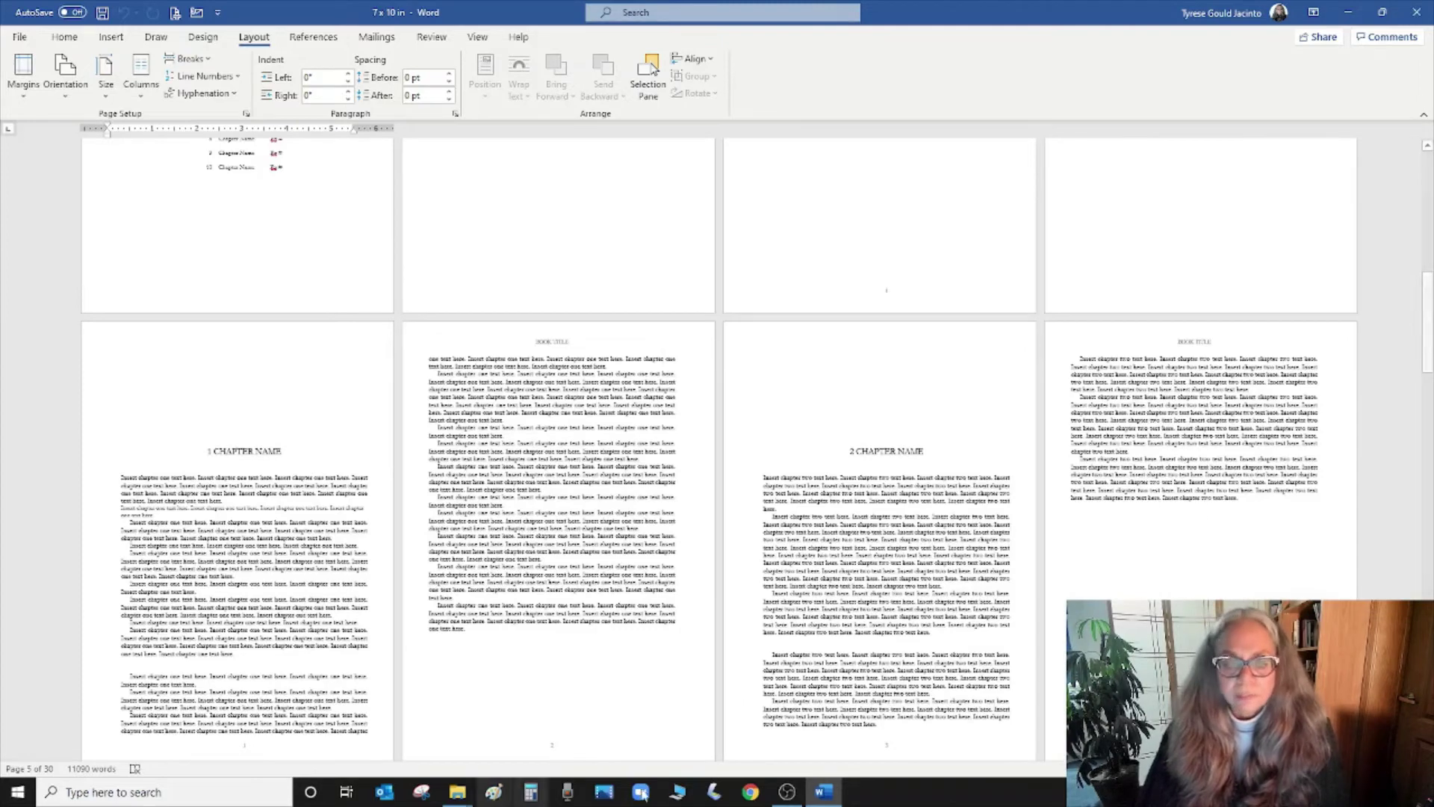
{"action": "left_click", "coordinate": [687, 454]}
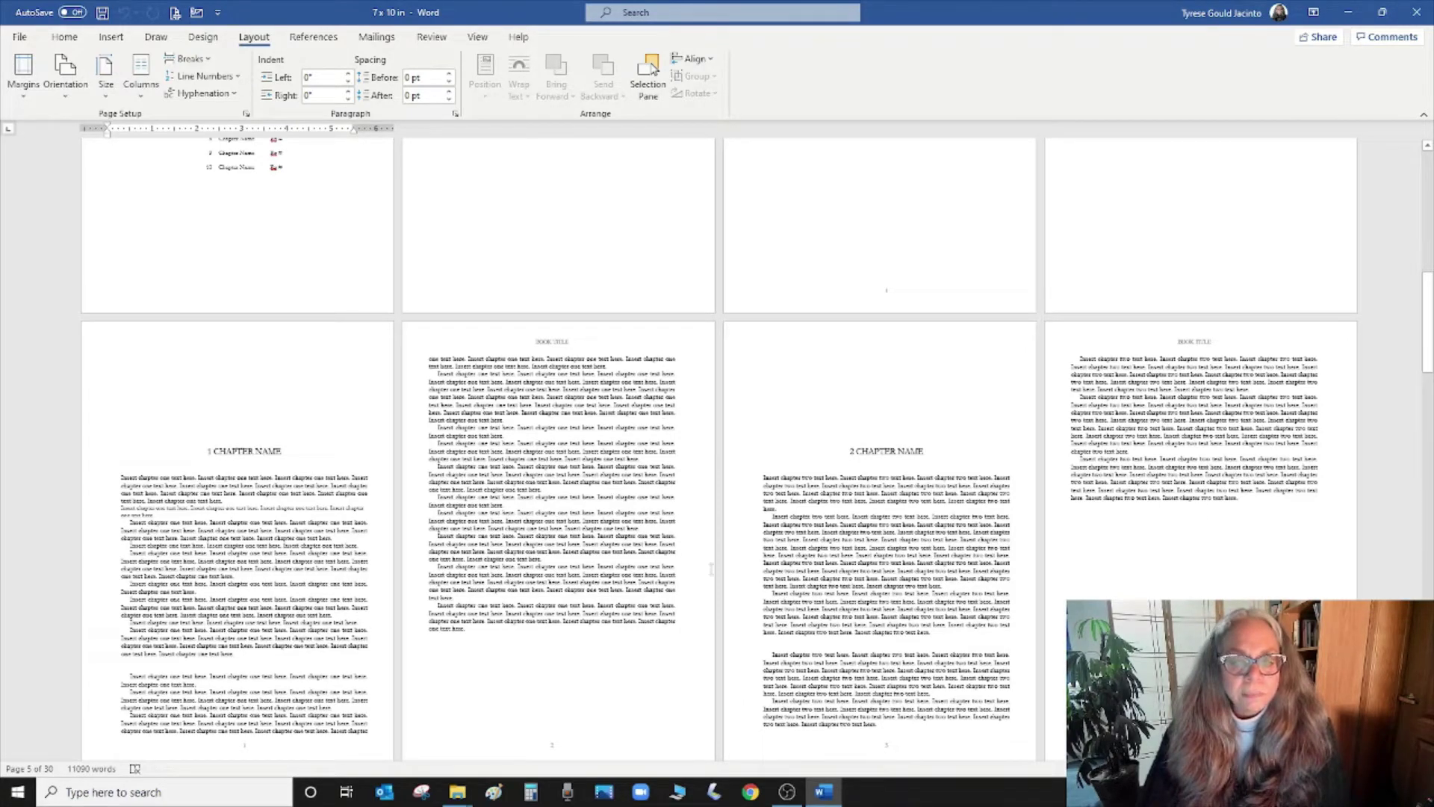
- Look over the remaining chapter pages and close the 7 x 10 in document
{"action": "scroll", "coordinate": [735, 580], "scroll_direction": "down", "scroll_amount": 5}
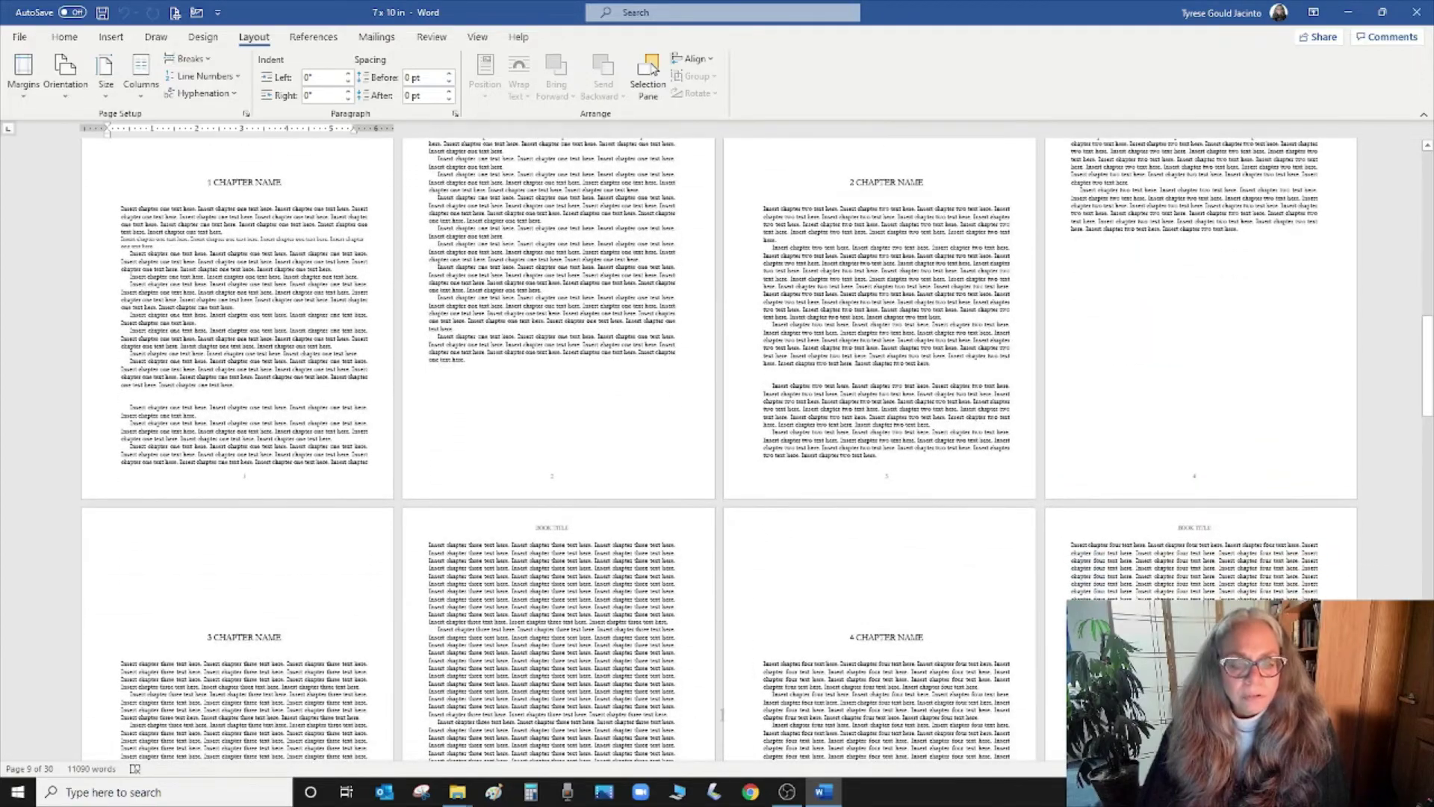
{"action": "scroll", "coordinate": [659, 693], "scroll_direction": "down", "scroll_amount": 2}
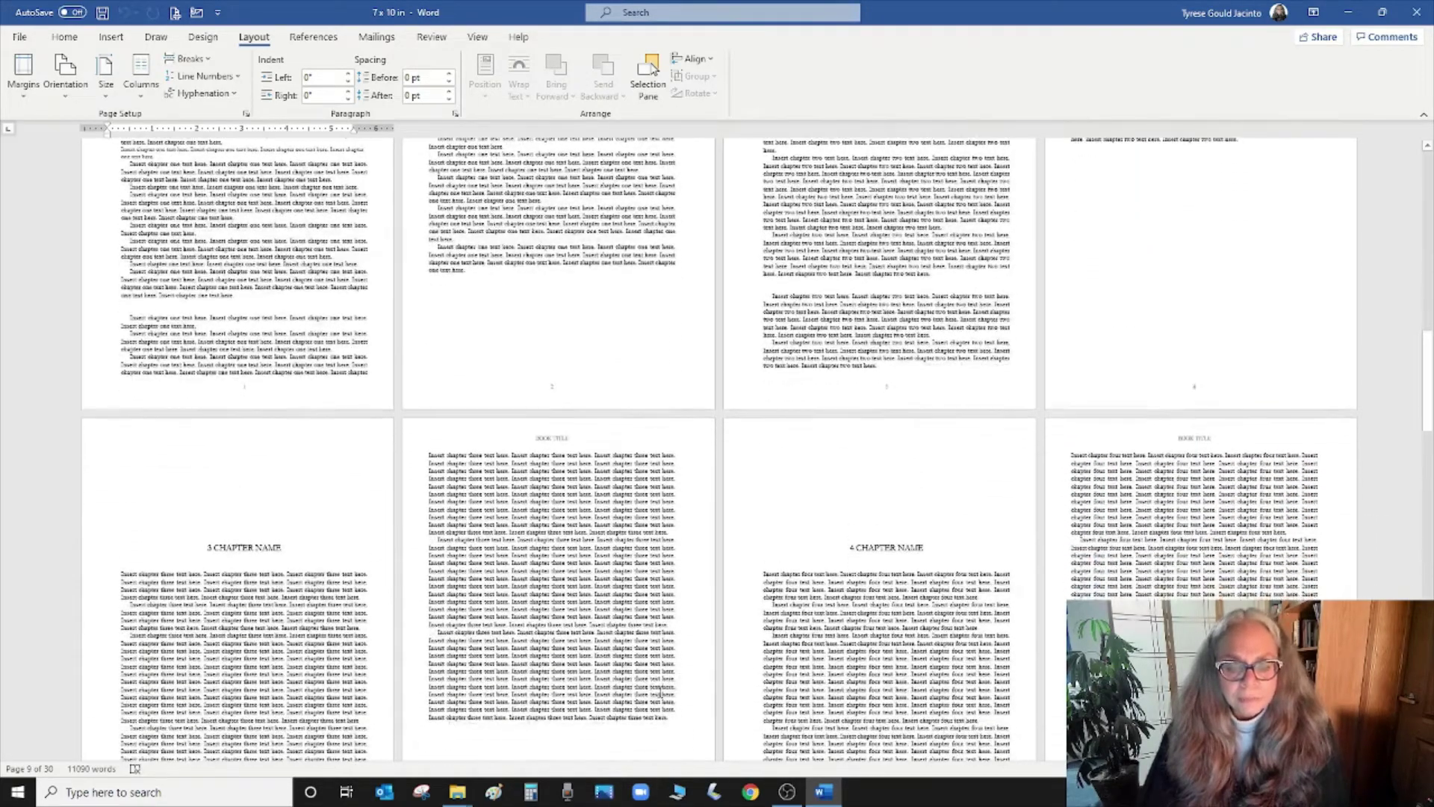
{"action": "scroll", "coordinate": [721, 702], "scroll_direction": "down", "scroll_amount": 5}
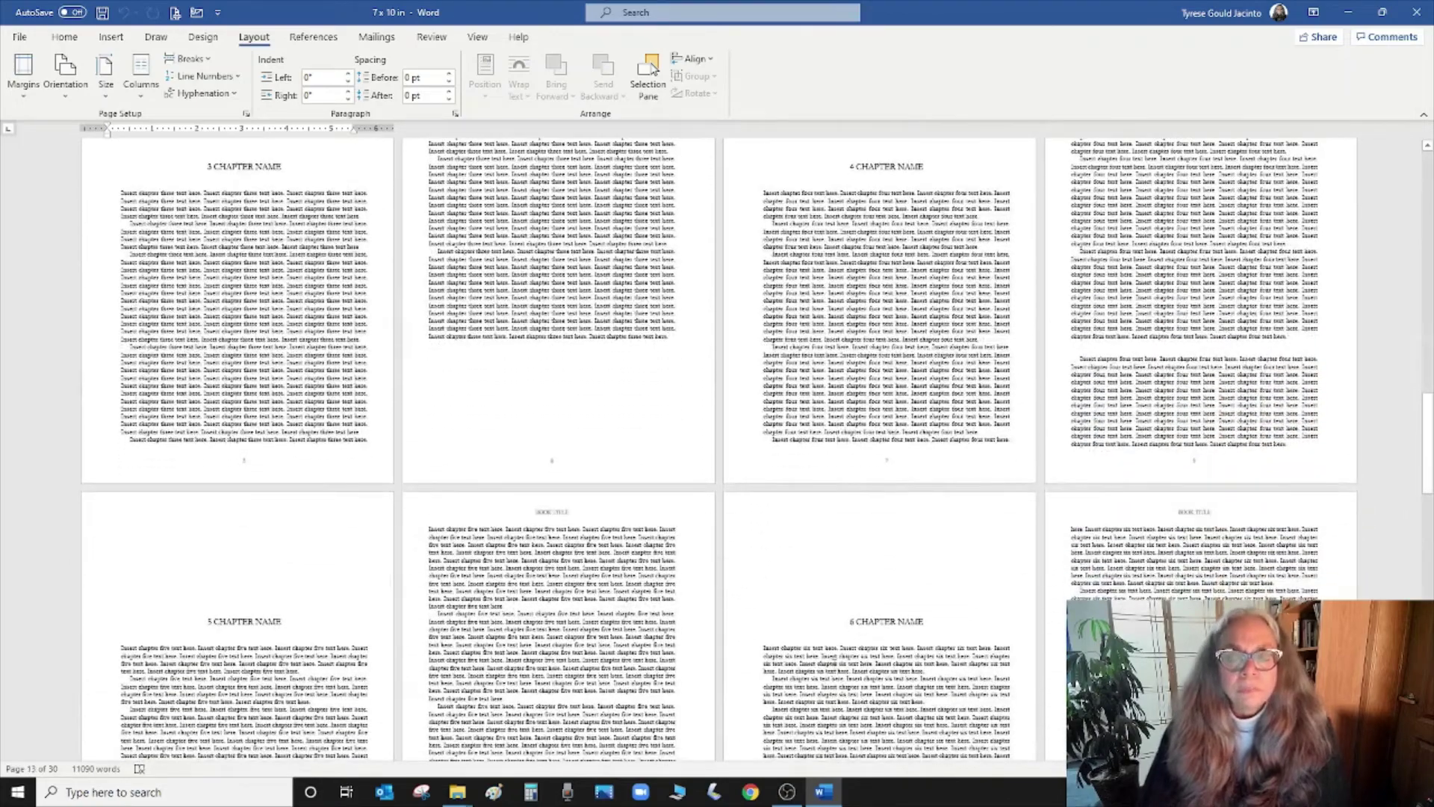
{"action": "scroll", "coordinate": [721, 449], "scroll_direction": "up", "scroll_amount": 2}
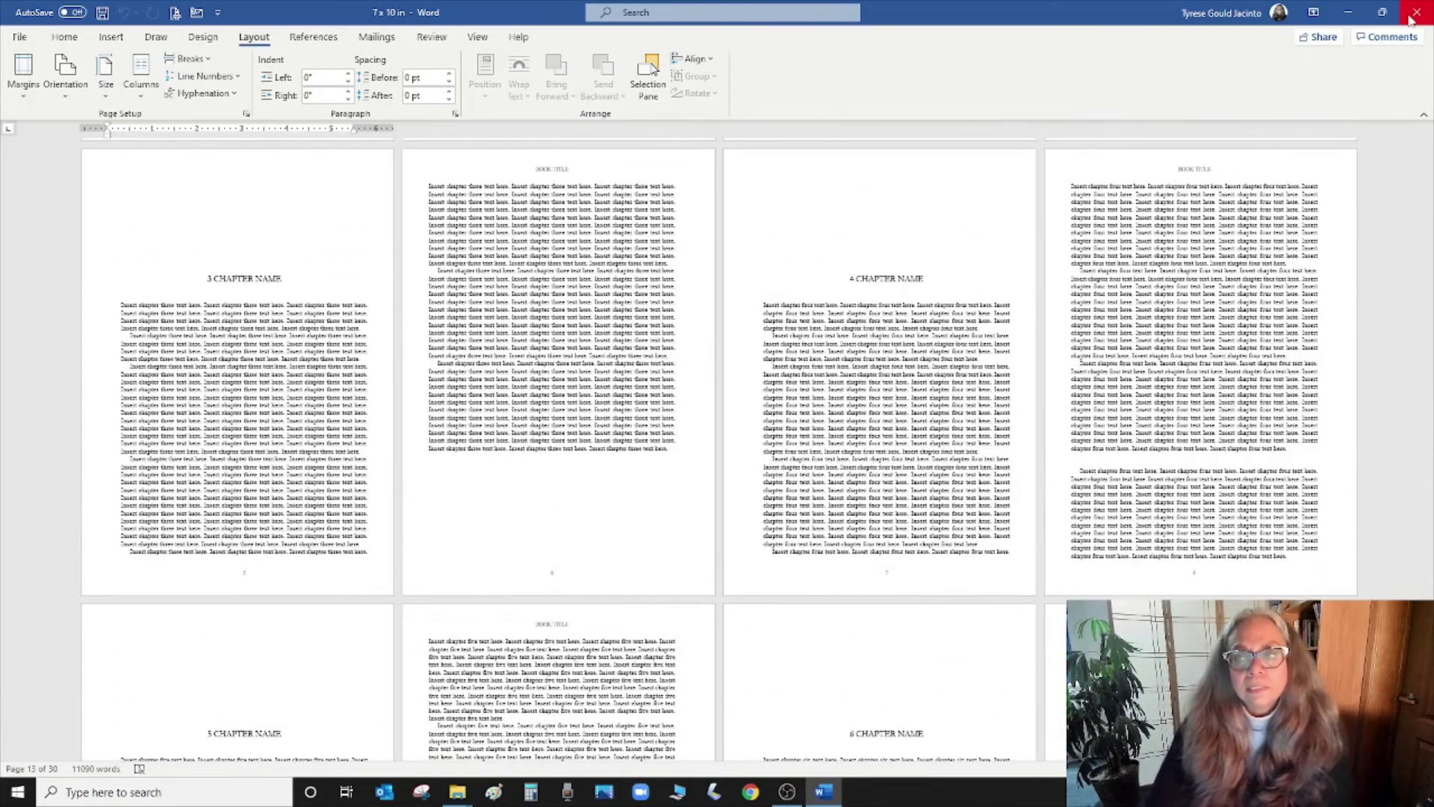
{"action": "left_click", "coordinate": [1416, 13]}
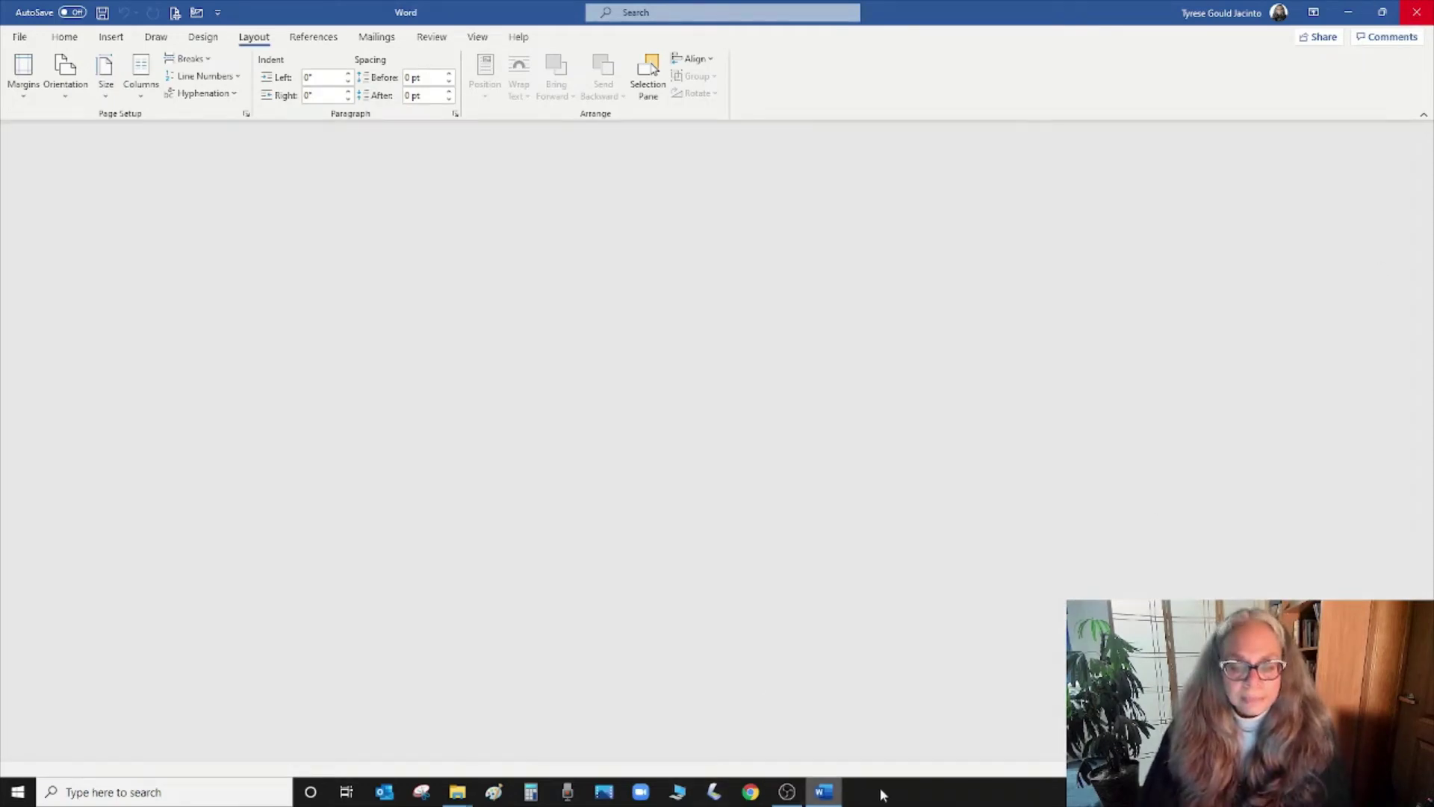
- Minimize Word, go to Downloads > Book - He Talks to Birds, and open 'He Talks to Birds One page'
{"action": "left_click", "coordinate": [826, 796]}
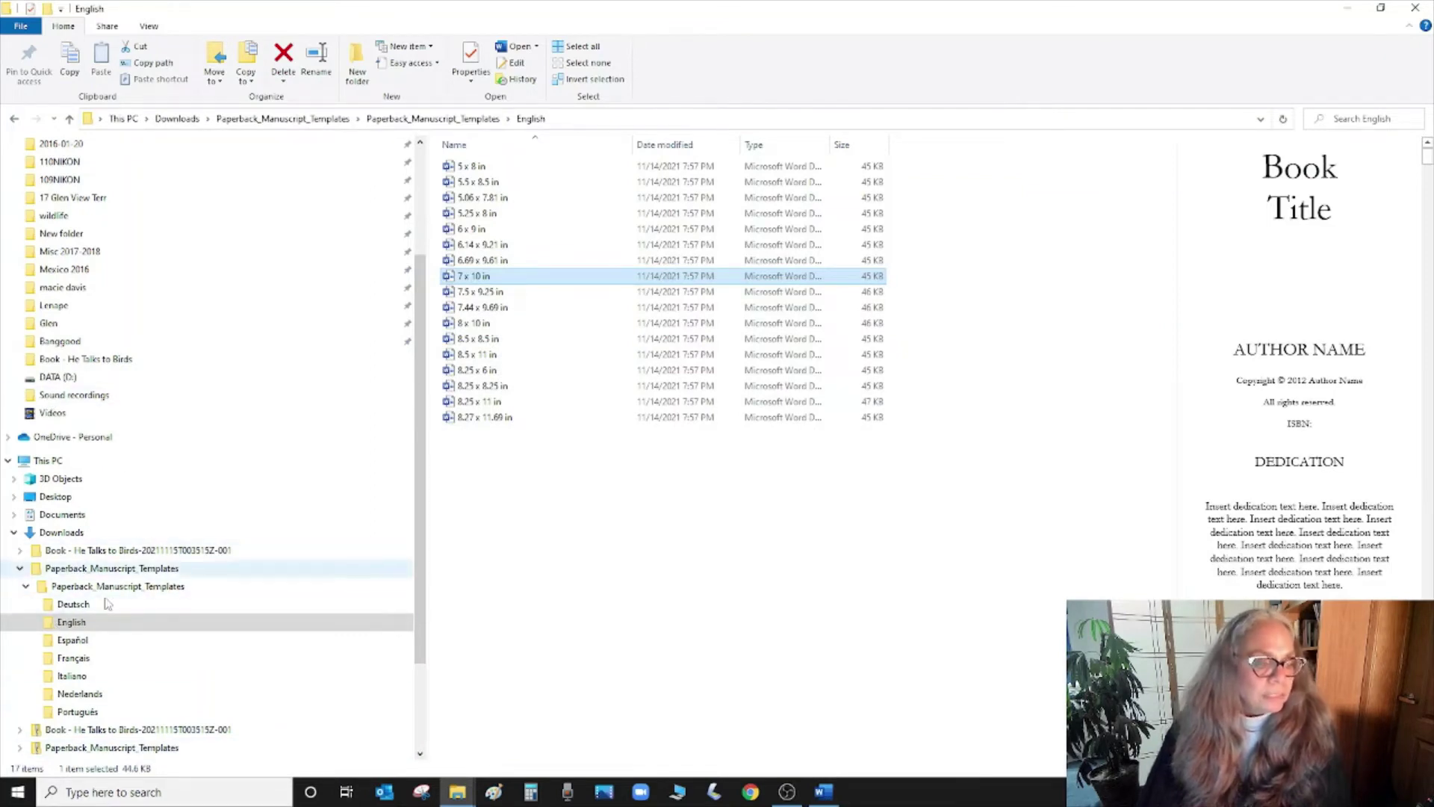
{"action": "left_click", "coordinate": [102, 551]}
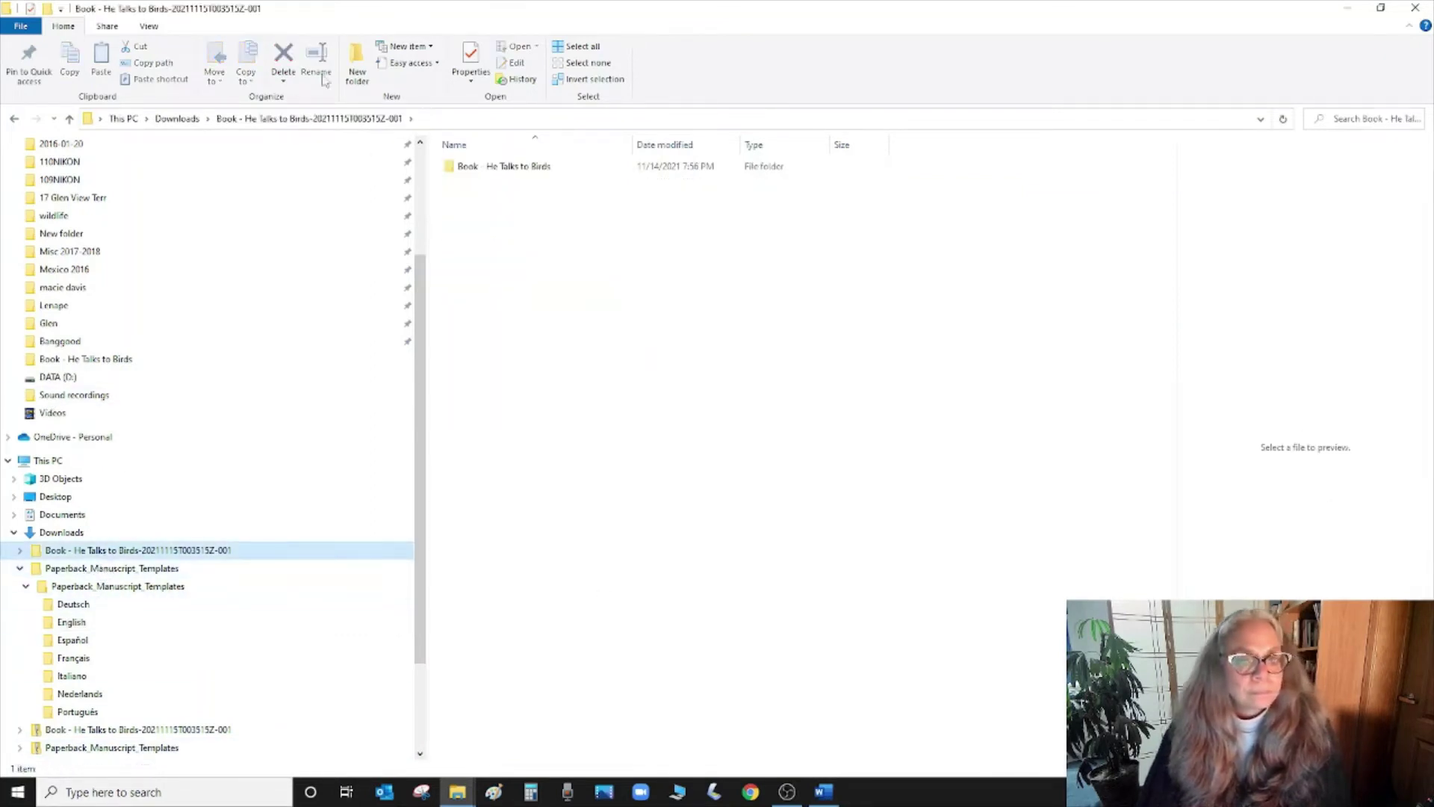
{"action": "double_click", "coordinate": [457, 167]}
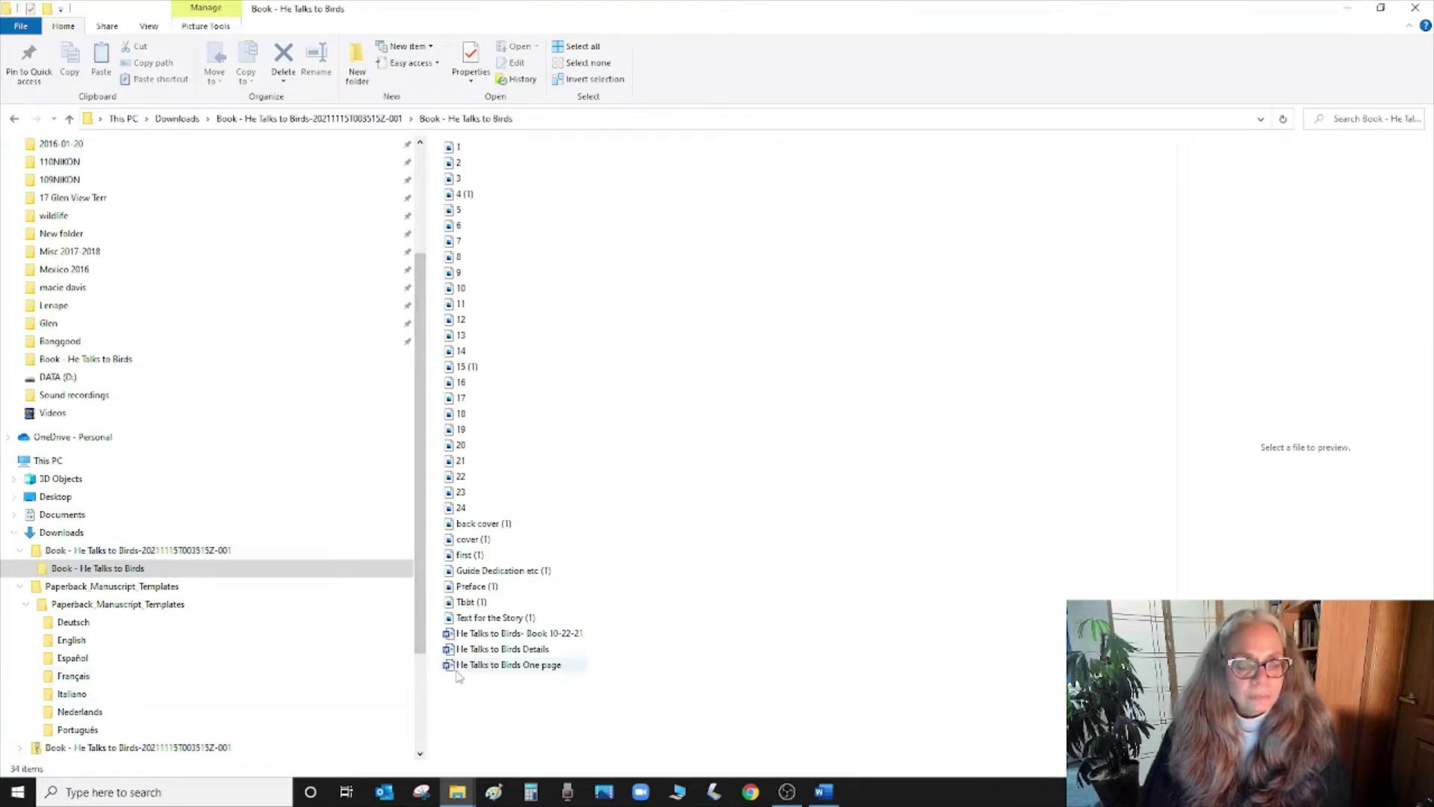
{"action": "left_click", "coordinate": [478, 667]}
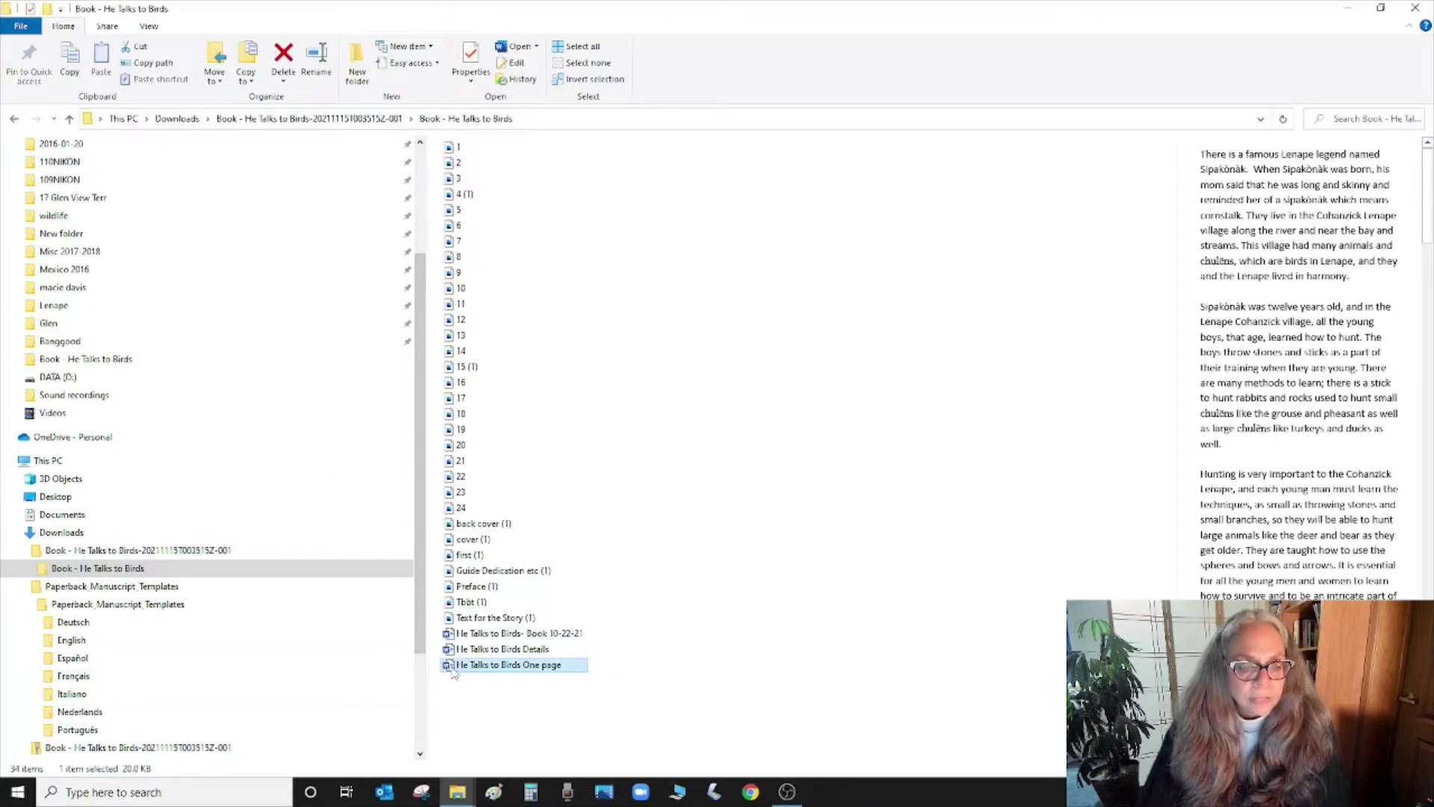
{"action": "double_click", "coordinate": [453, 665]}
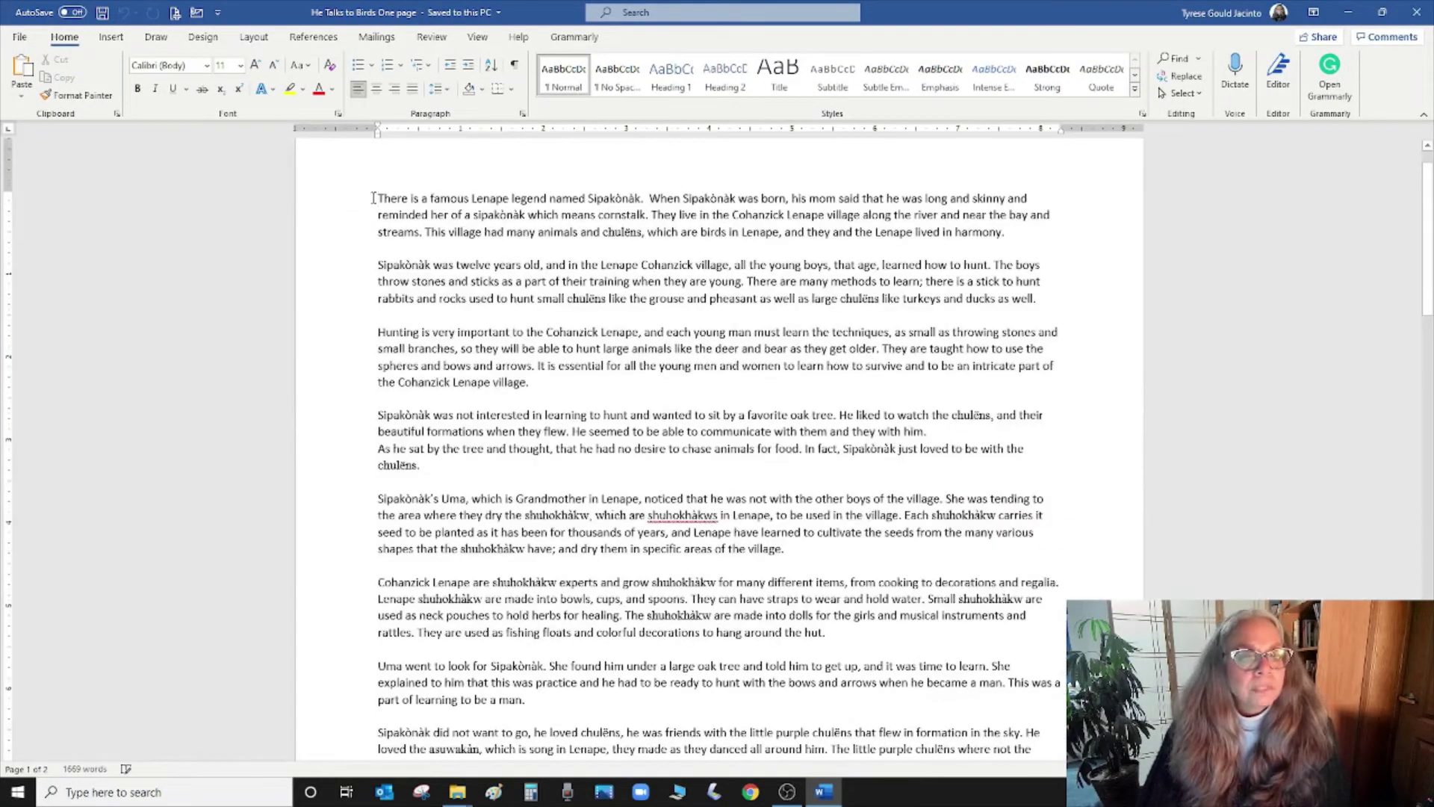
- Select and copy the story's opening paragraph about the Lenape legend
{"action": "left_click_drag", "start_coordinate": [378, 198], "coordinate": [1059, 241]}
{"action": "key", "text": "ctrl+c"}
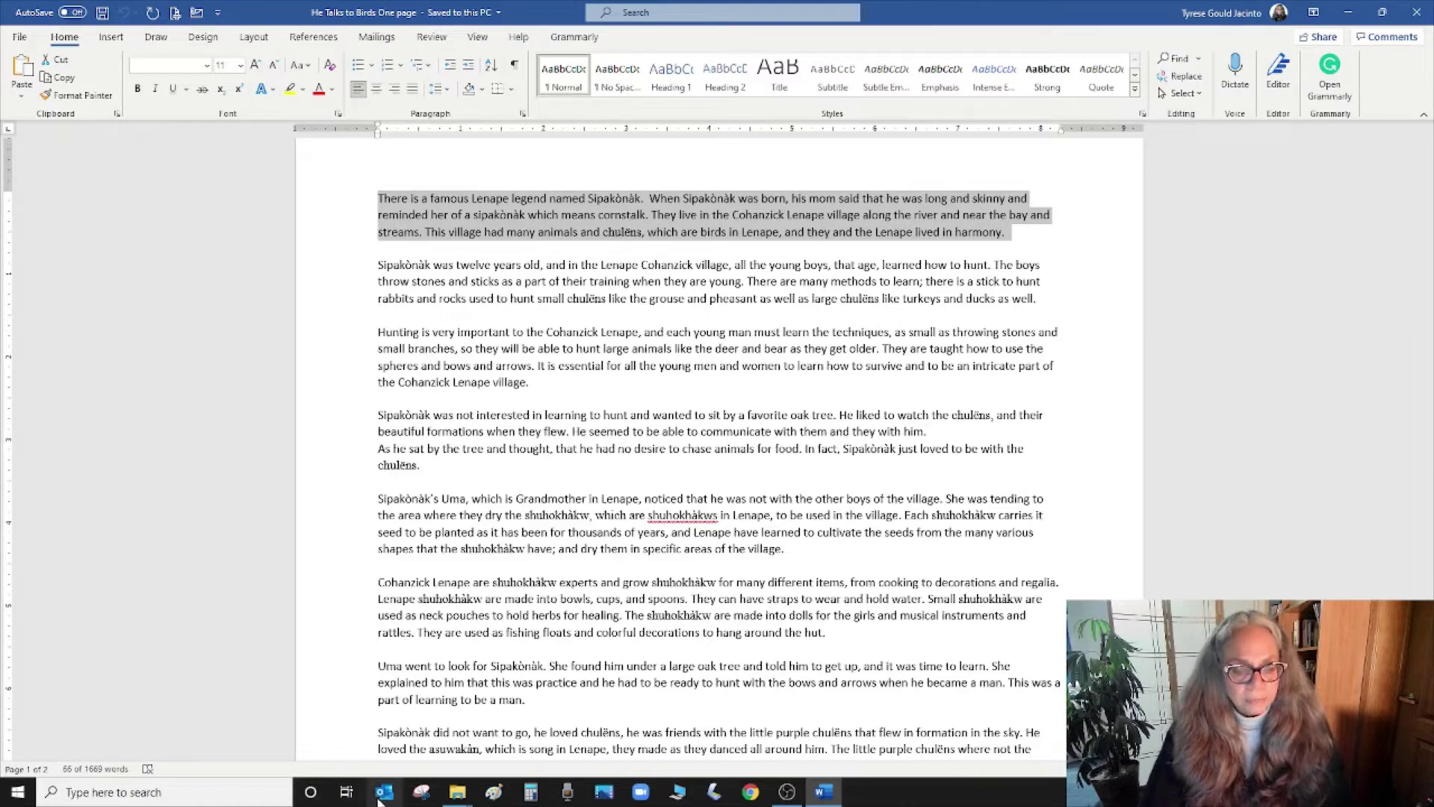
{"action": "left_click", "coordinate": [455, 798]}
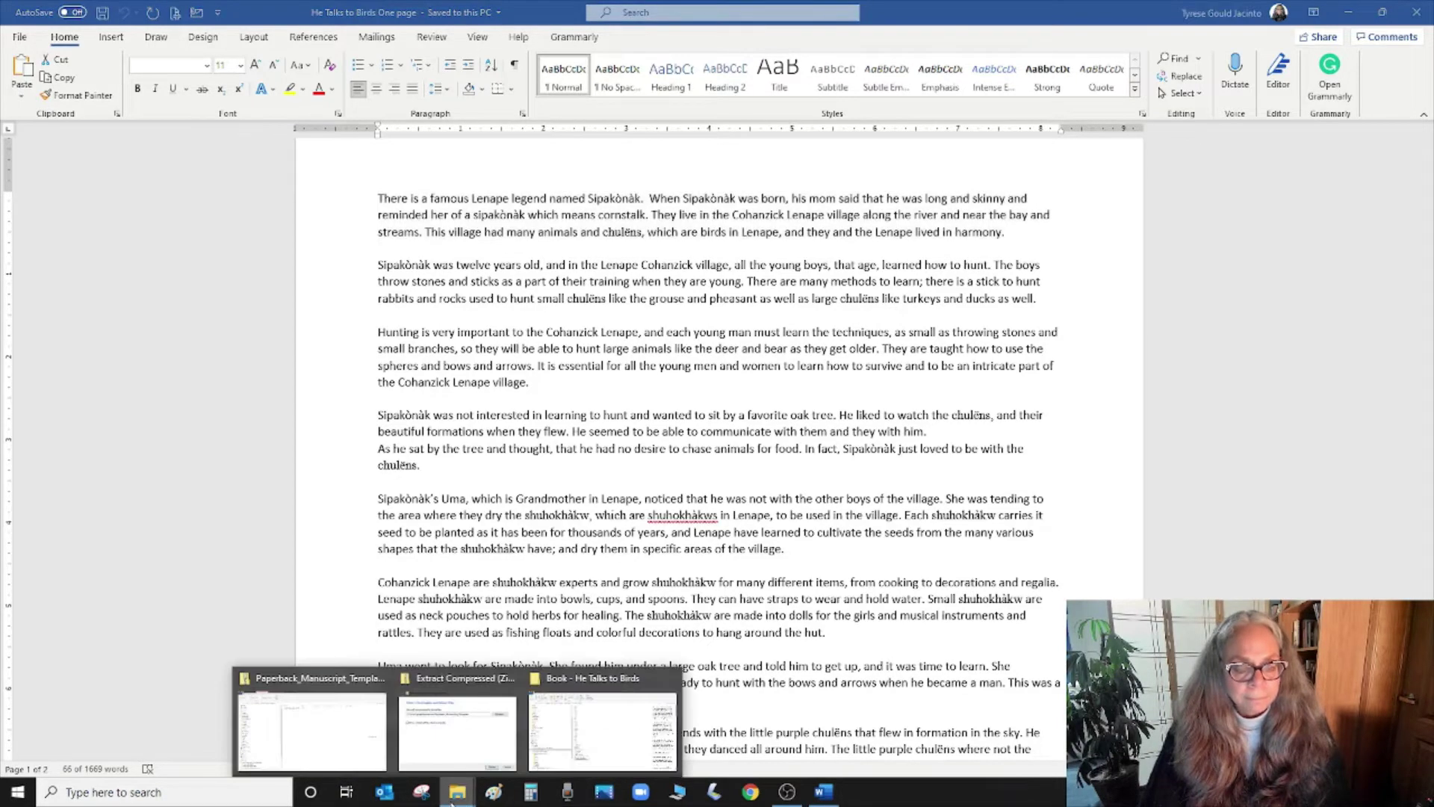
- Open the '7 x 10 in' template from Paperback_Manuscript_Templates > English
{"action": "left_click", "coordinate": [602, 728]}
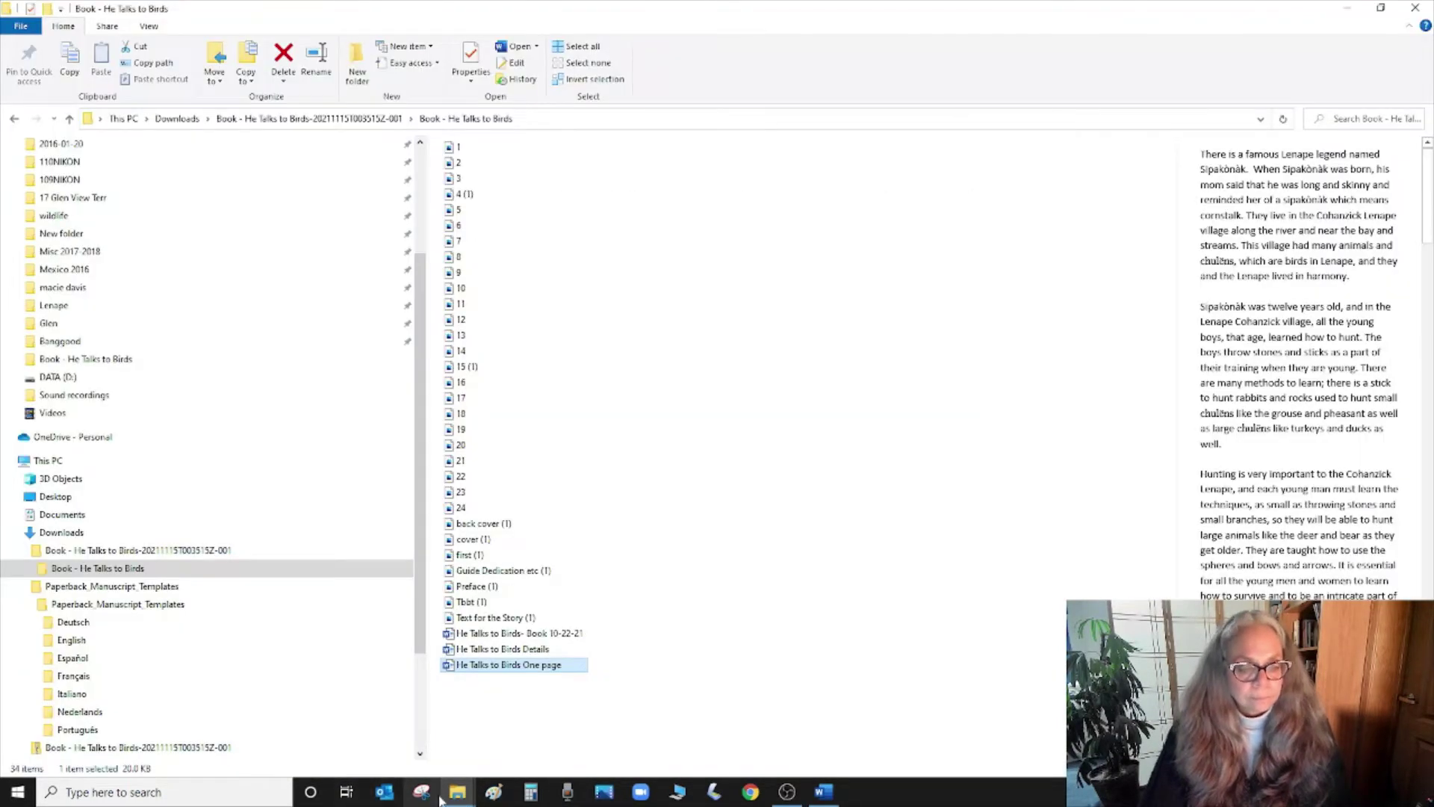
{"action": "mouse_move", "coordinate": [449, 793]}
{"action": "left_click", "coordinate": [351, 723]}
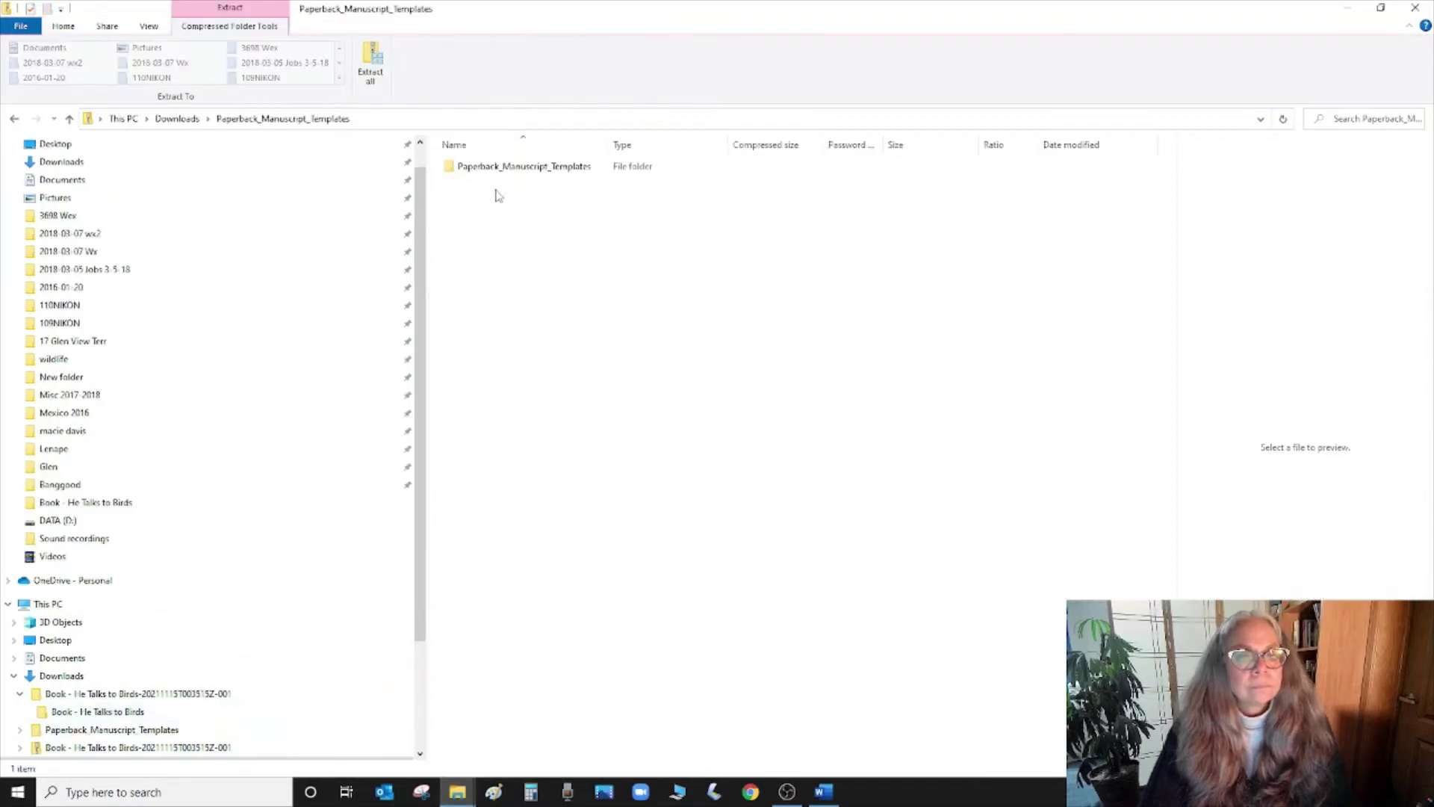
{"action": "double_click", "coordinate": [458, 167]}
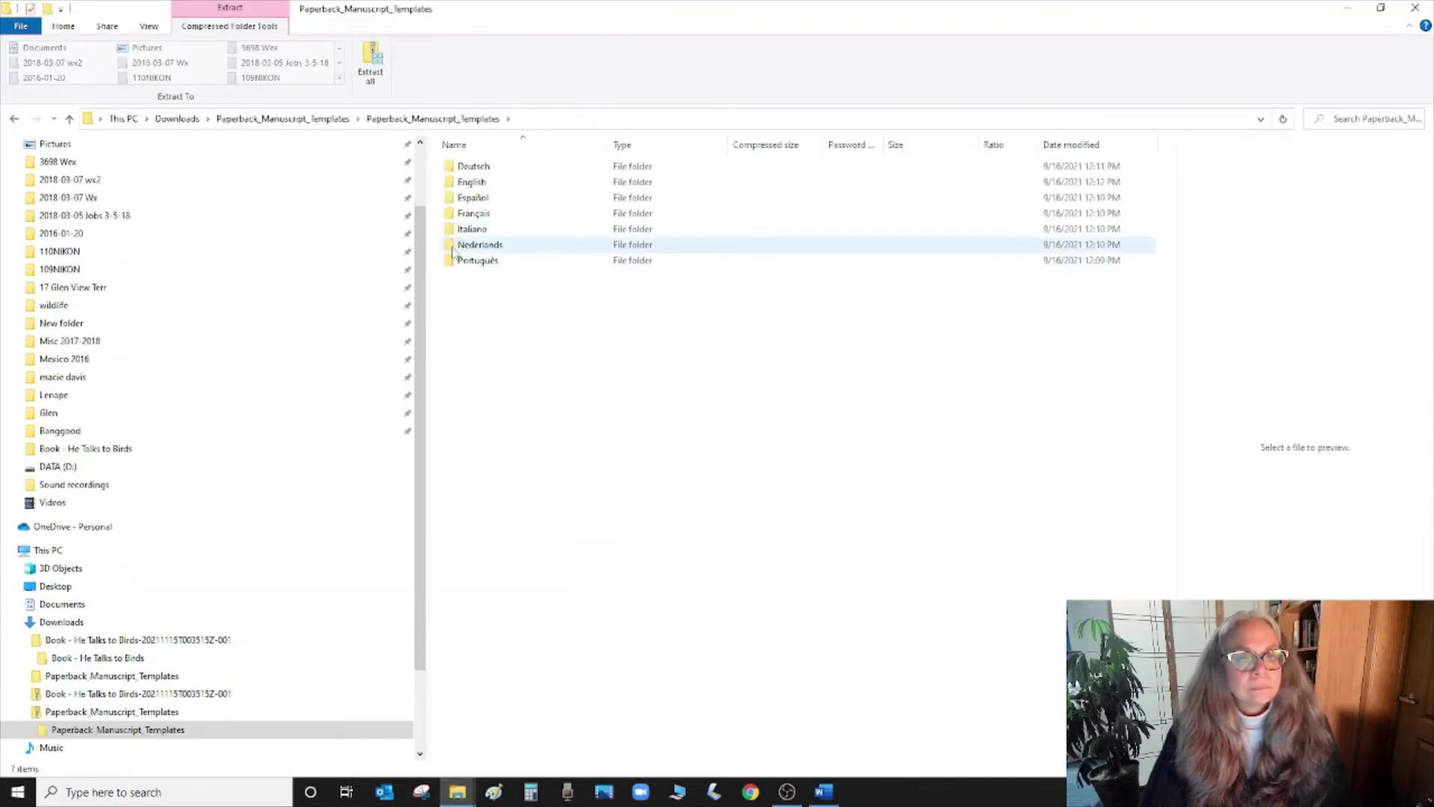
{"action": "double_click", "coordinate": [454, 182]}
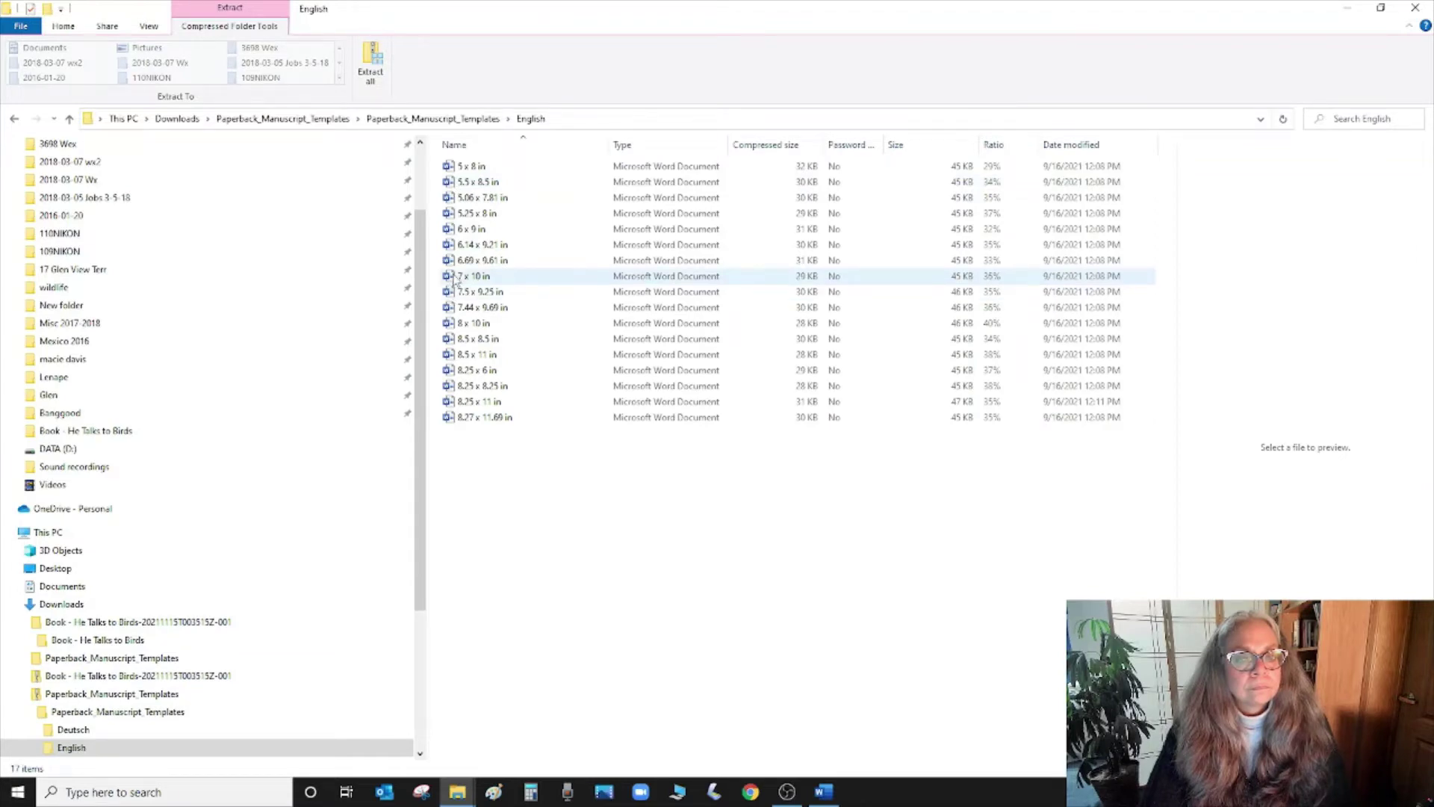
{"action": "double_click", "coordinate": [450, 277]}
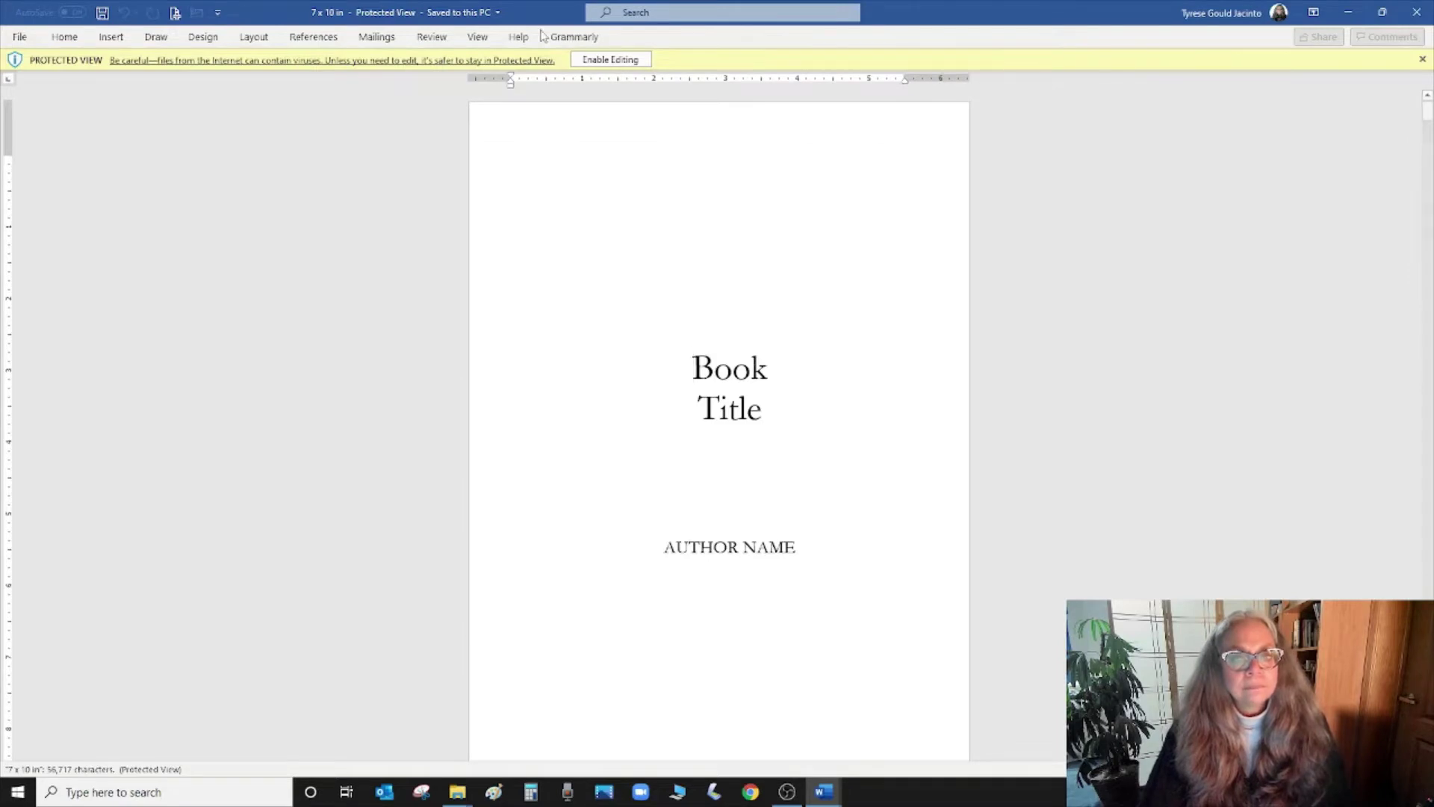
- Enable editing on the 7 x 10 in template and select the Chapter 1 placeholder text
{"action": "left_click", "coordinate": [610, 59]}
{"action": "scroll", "coordinate": [779, 528], "scroll_direction": "down", "scroll_amount": 10}
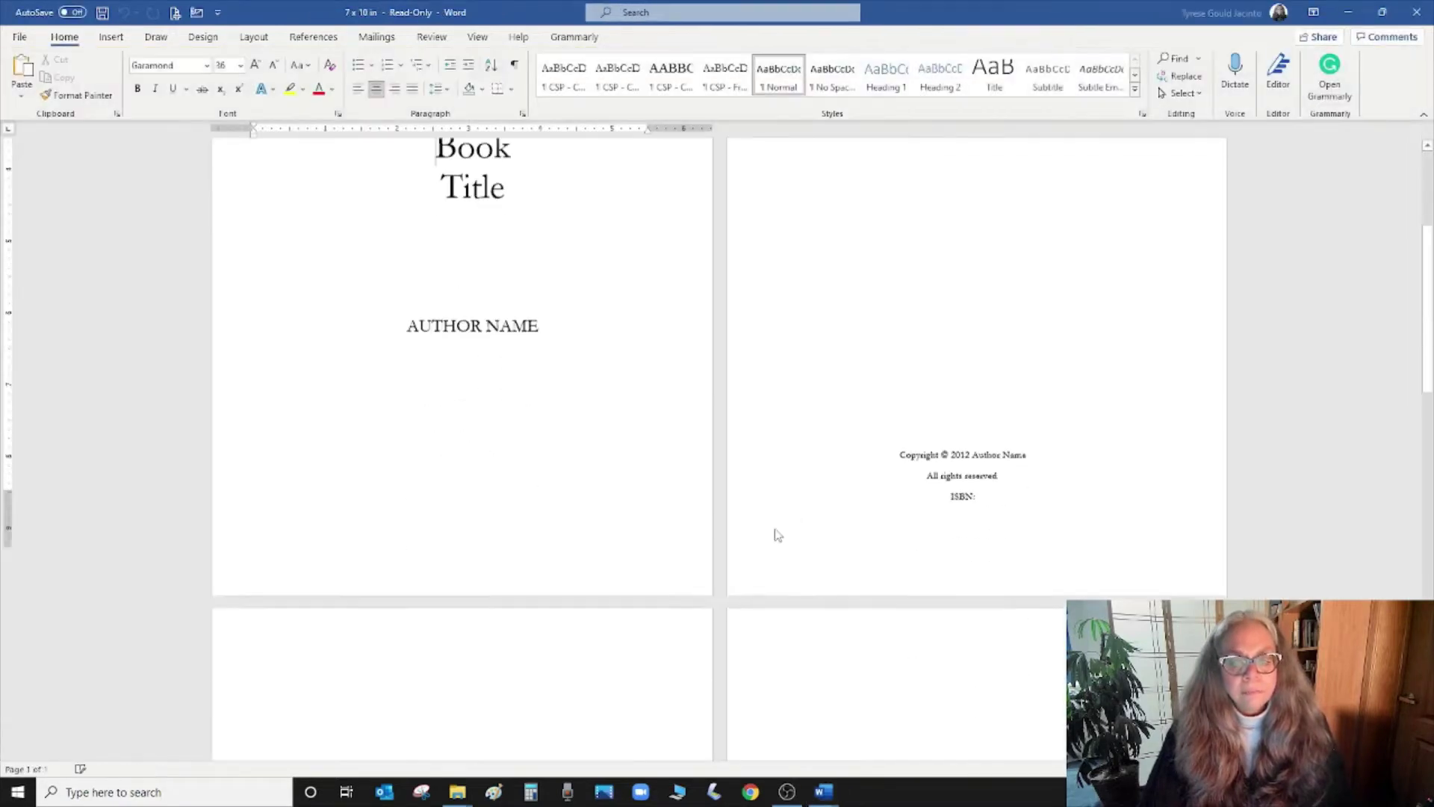
{"action": "scroll", "coordinate": [852, 587], "scroll_direction": "down", "scroll_amount": 10}
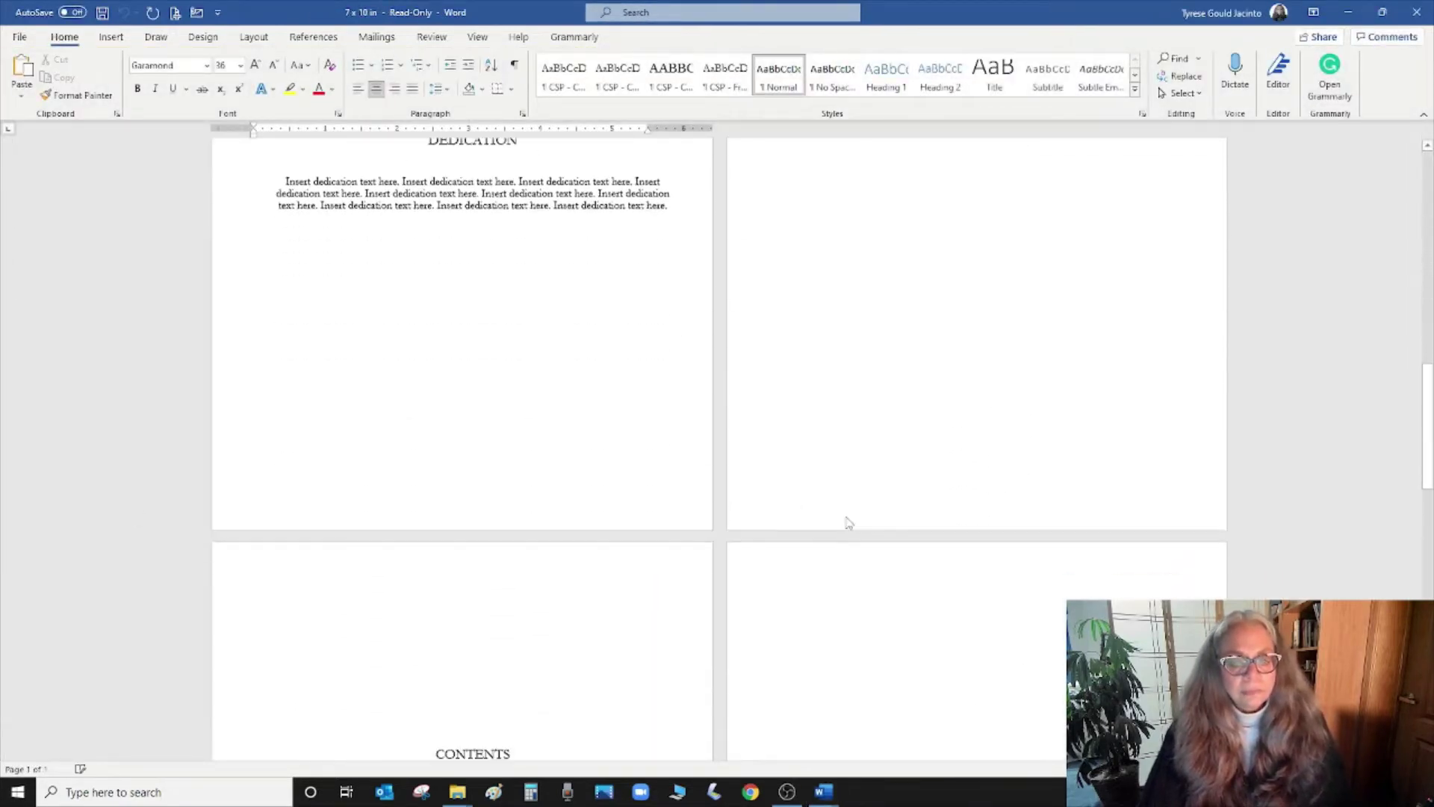
{"action": "scroll", "coordinate": [874, 555], "scroll_direction": "down", "scroll_amount": 10}
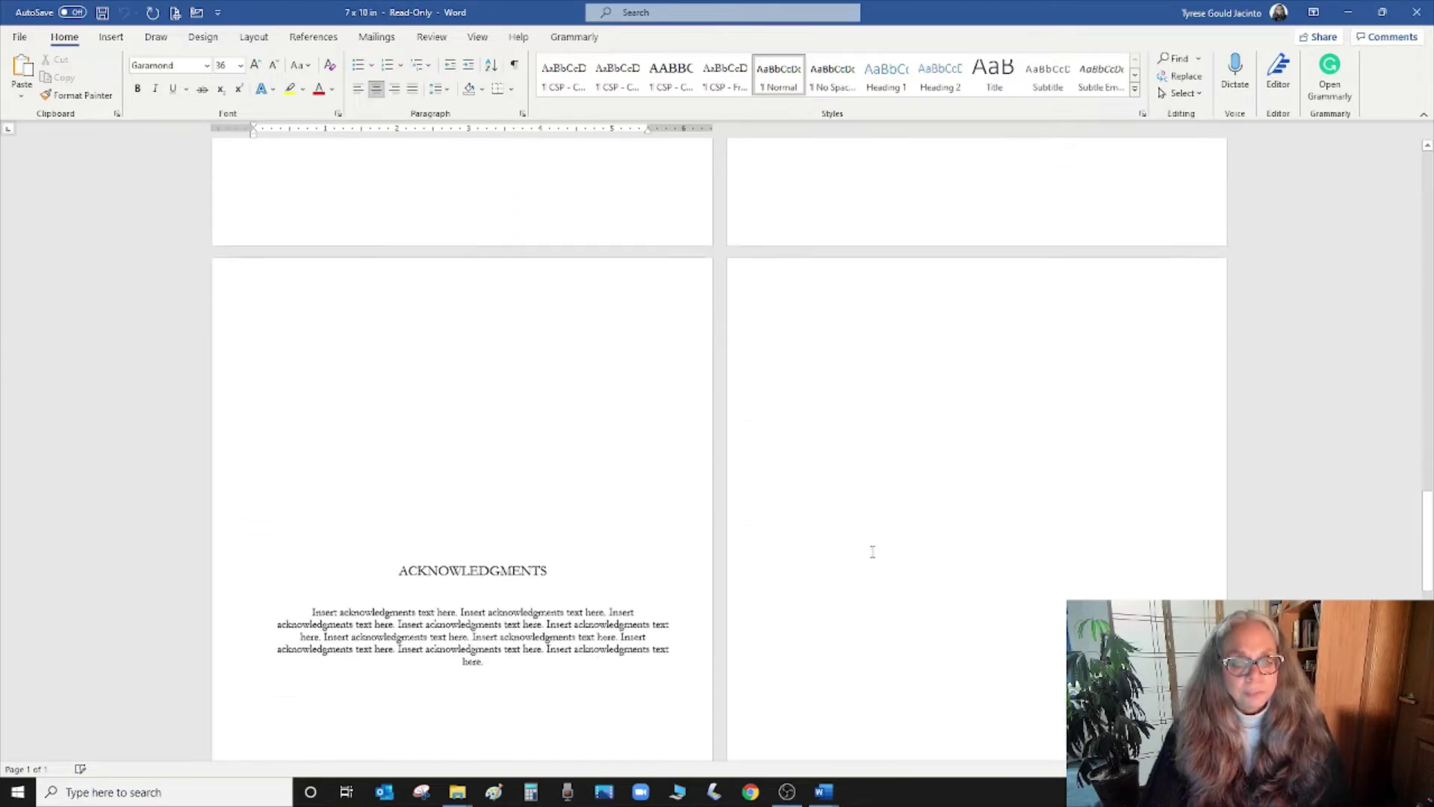
{"action": "scroll", "coordinate": [472, 366], "scroll_direction": "down", "scroll_amount": 8}
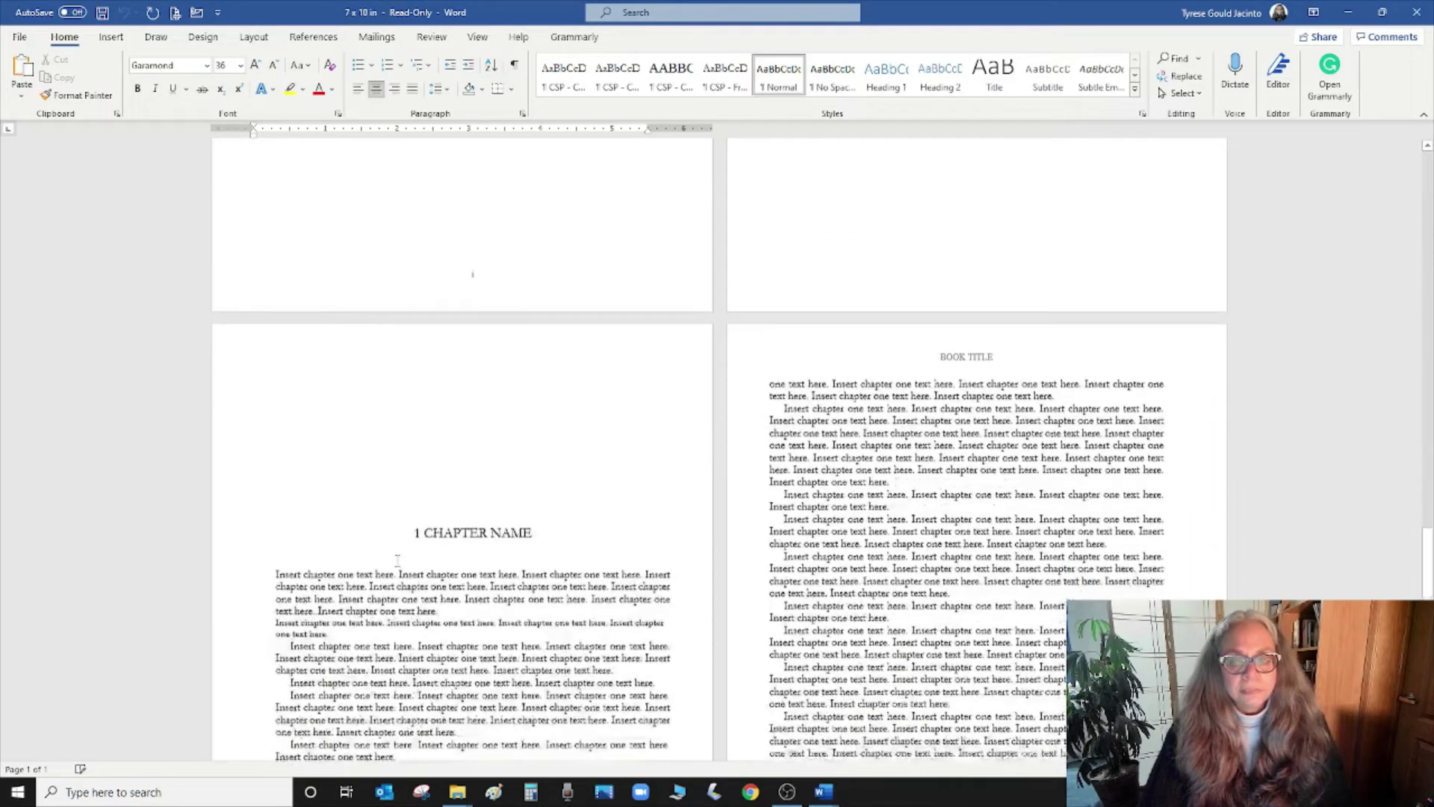
{"action": "left_click_drag", "start_coordinate": [274, 371], "coordinate": [685, 687]}
- Delete the chapter one and two placeholder text and the 1 CHAPTER NAME heading
{"action": "key", "text": "Delete"}
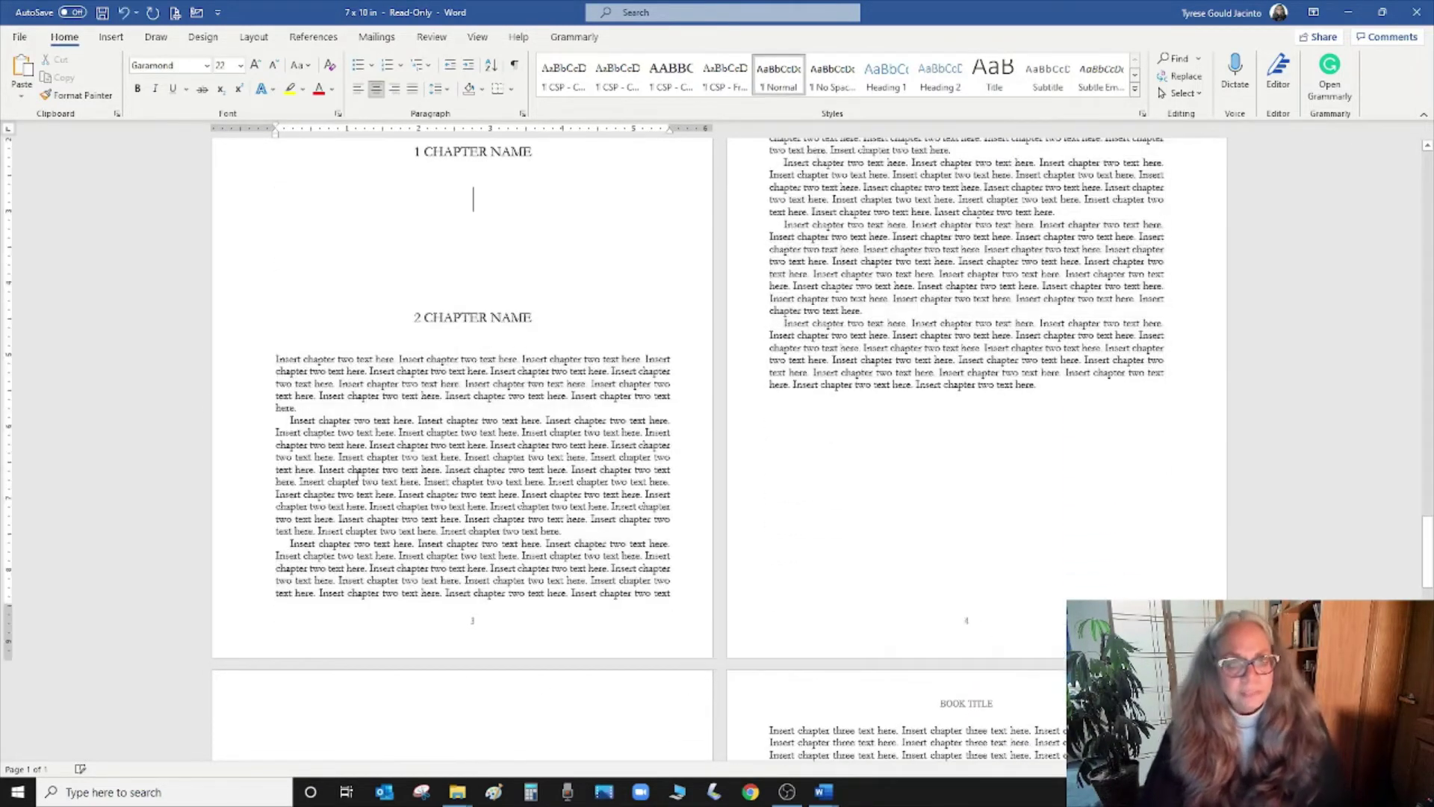
{"action": "left_click_drag", "start_coordinate": [260, 357], "coordinate": [477, 751]}
{"action": "key", "text": "Delete"}
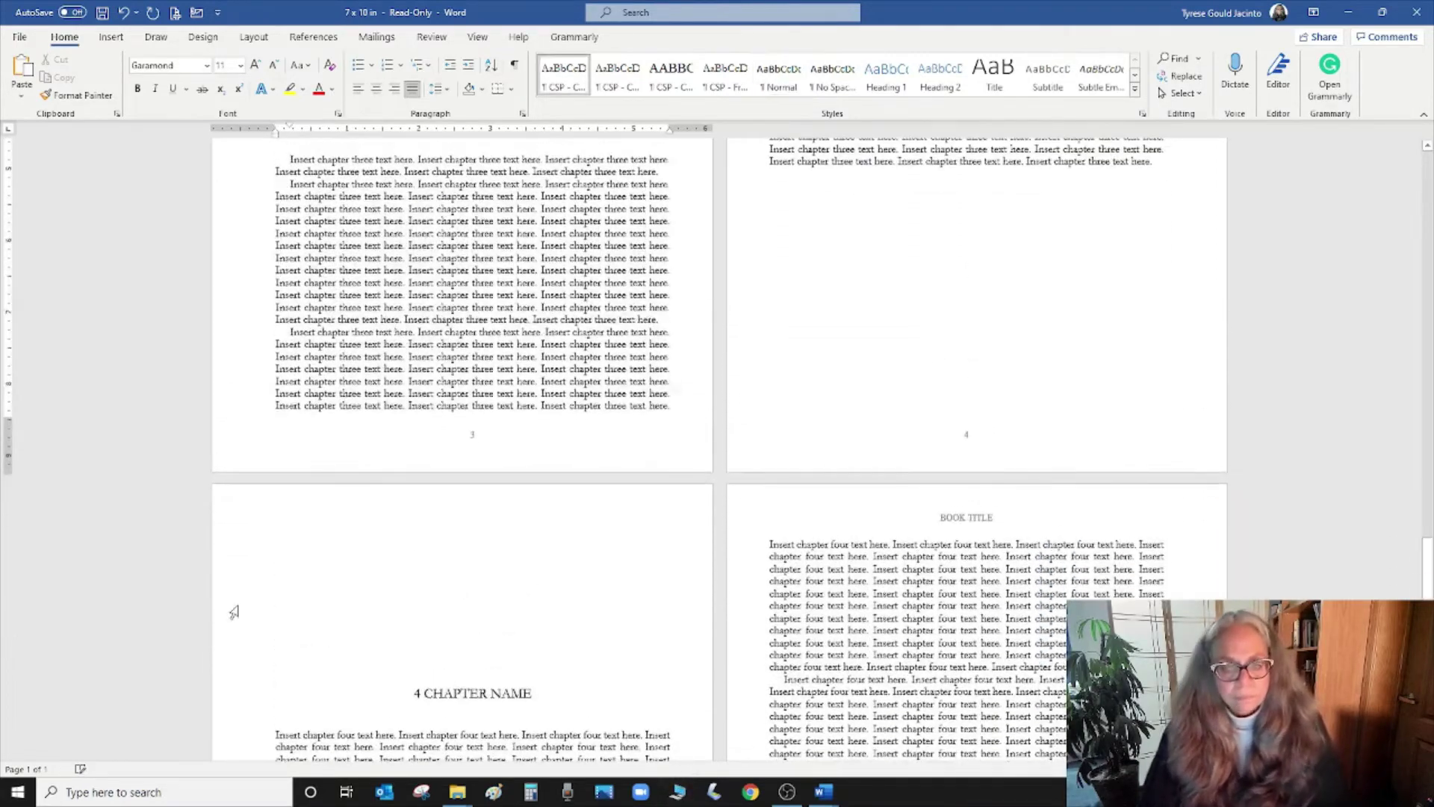
{"action": "scroll", "coordinate": [493, 598], "scroll_direction": "up", "scroll_amount": 5}
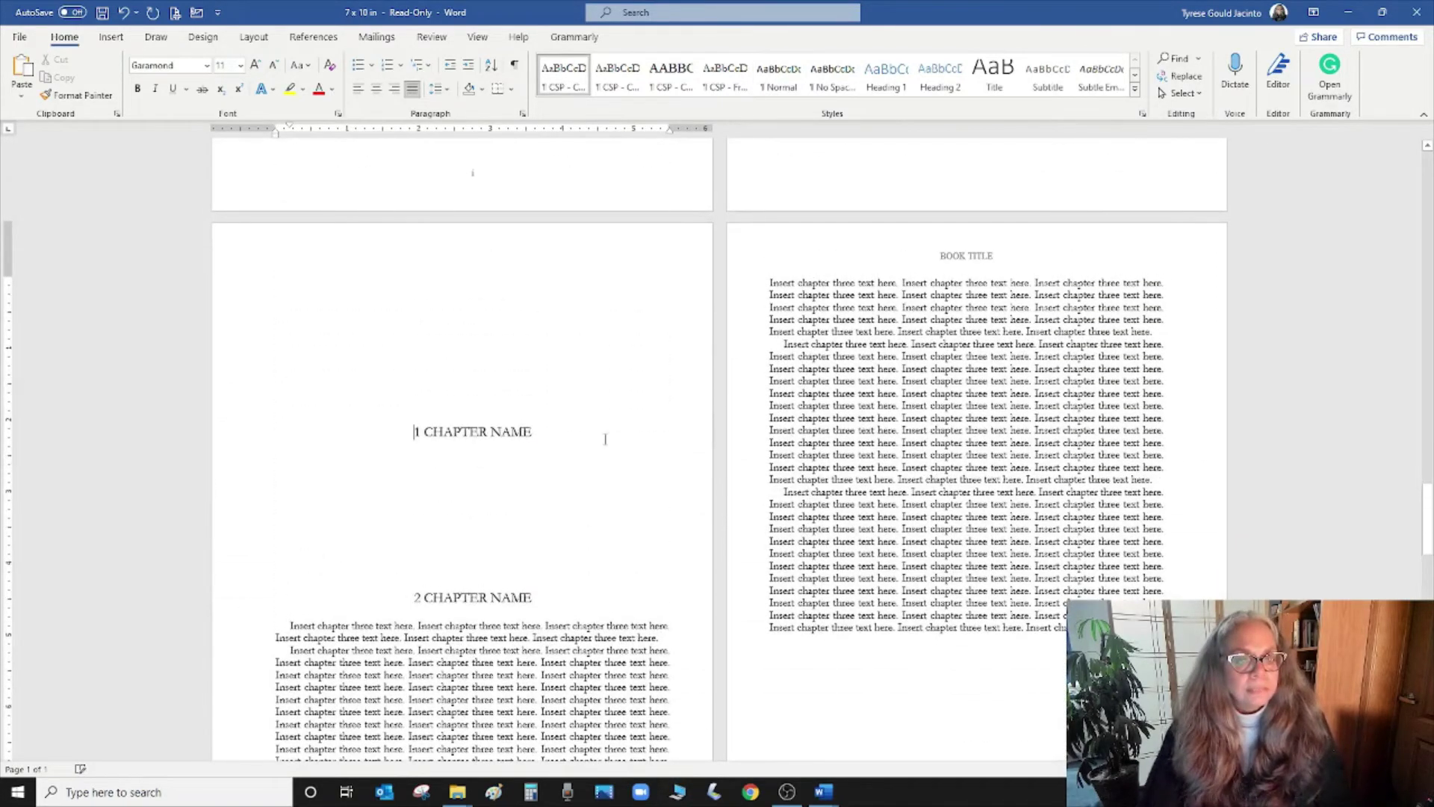
{"action": "triple_click", "coordinate": [605, 439]}
{"action": "key", "text": "Delete"}
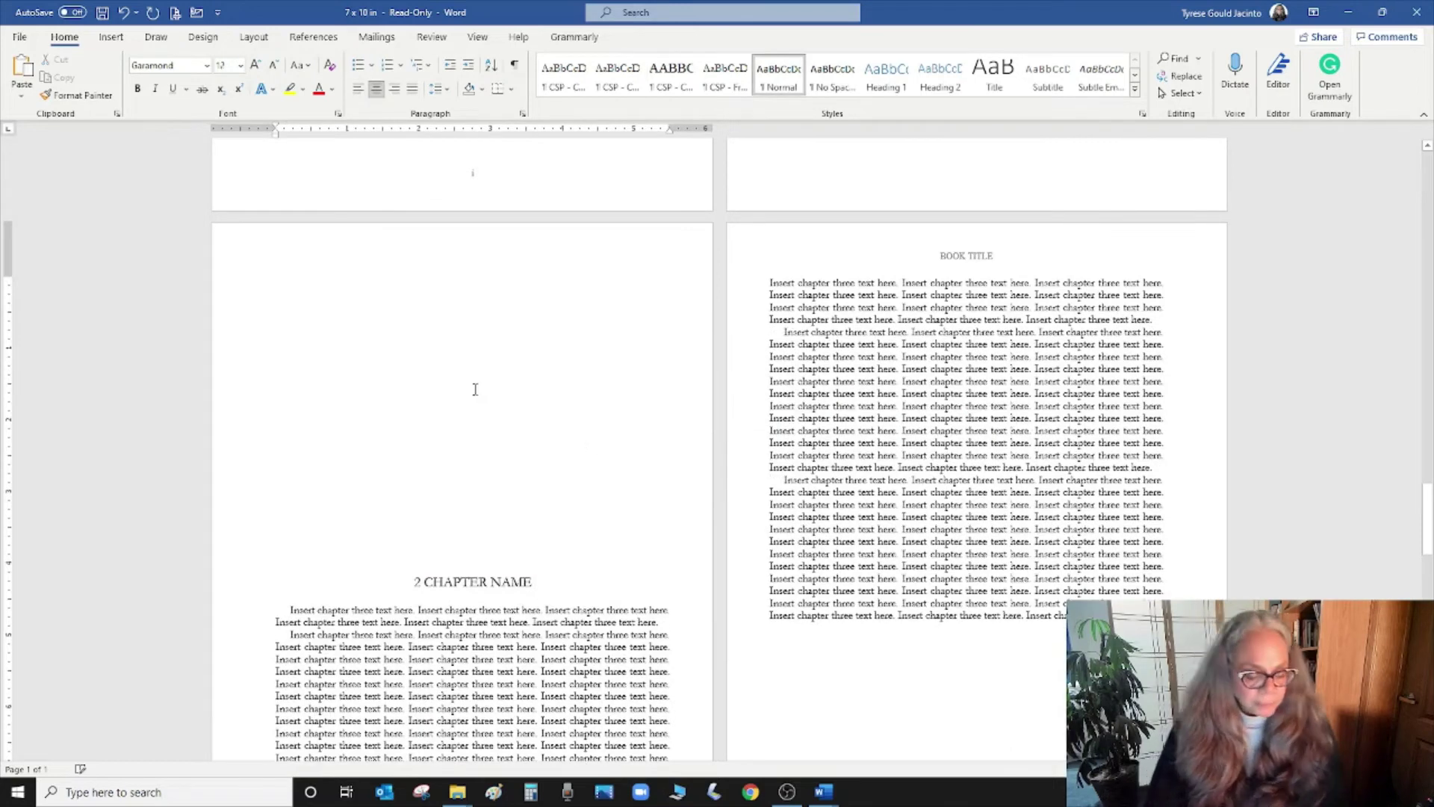
- Paste the Lenape legend paragraph and delete everything from 2 CHAPTER NAME onward
{"action": "key", "text": "ctrl+v"}
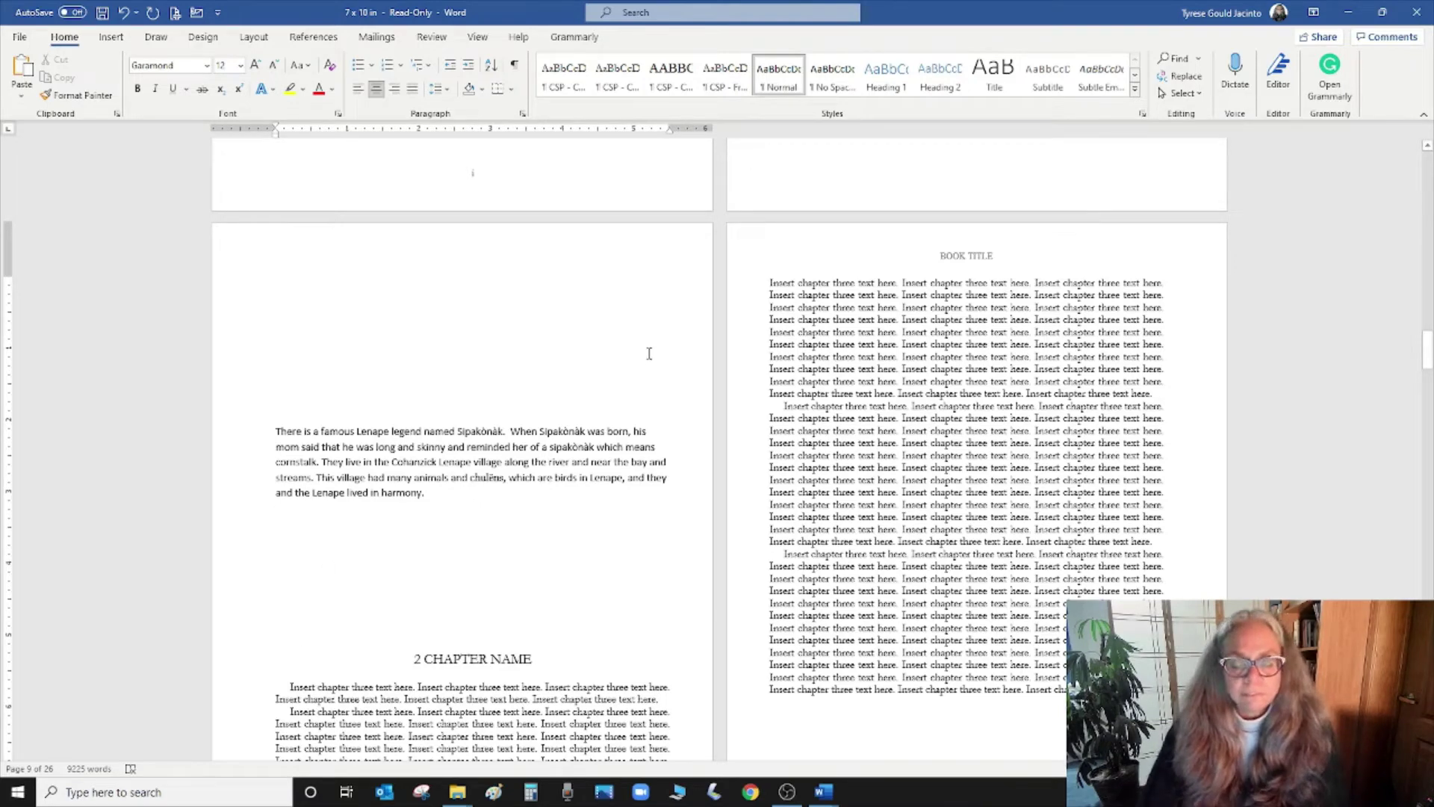
{"action": "left_click", "coordinate": [324, 462]}
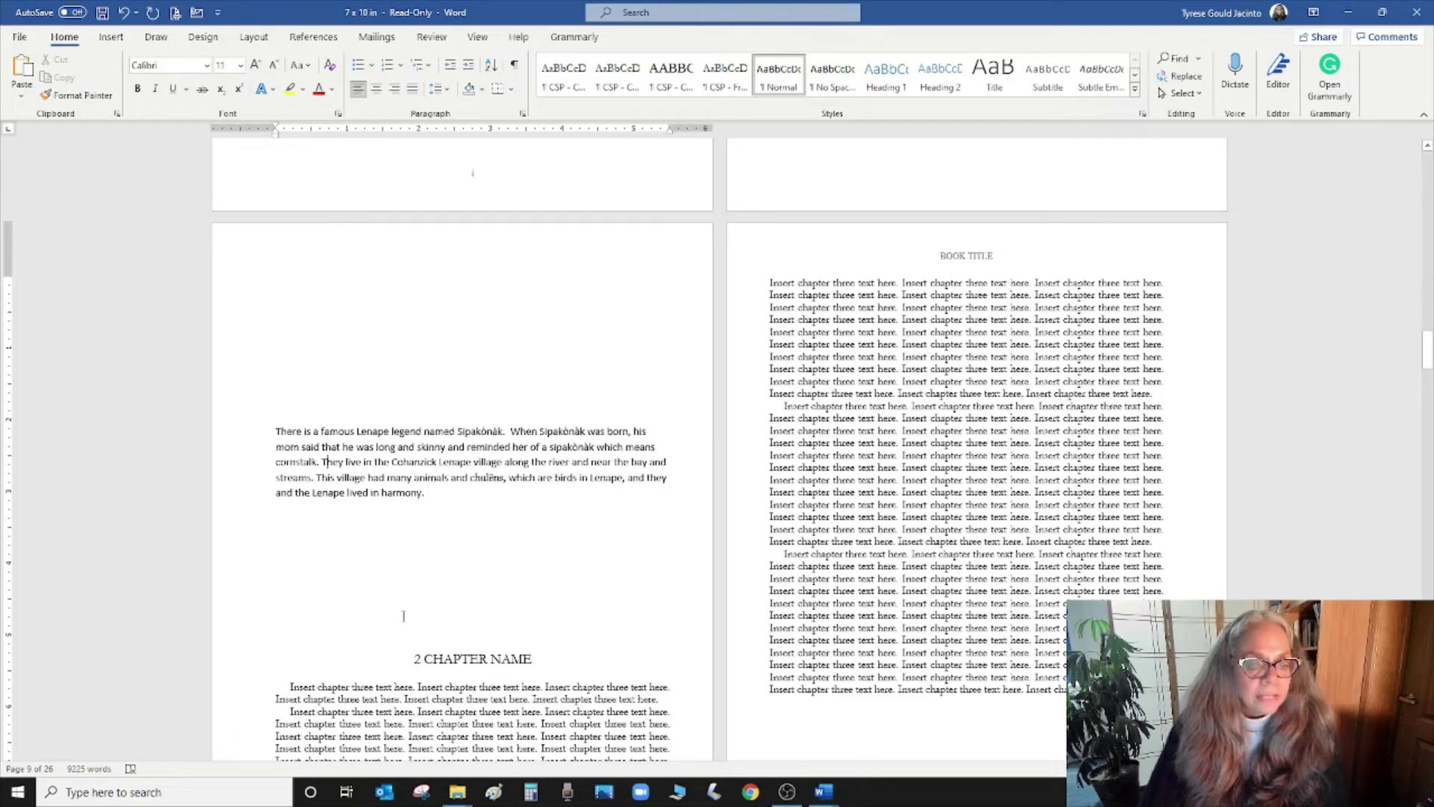
{"action": "left_click_drag", "start_coordinate": [475, 635], "coordinate": [1046, 791]}
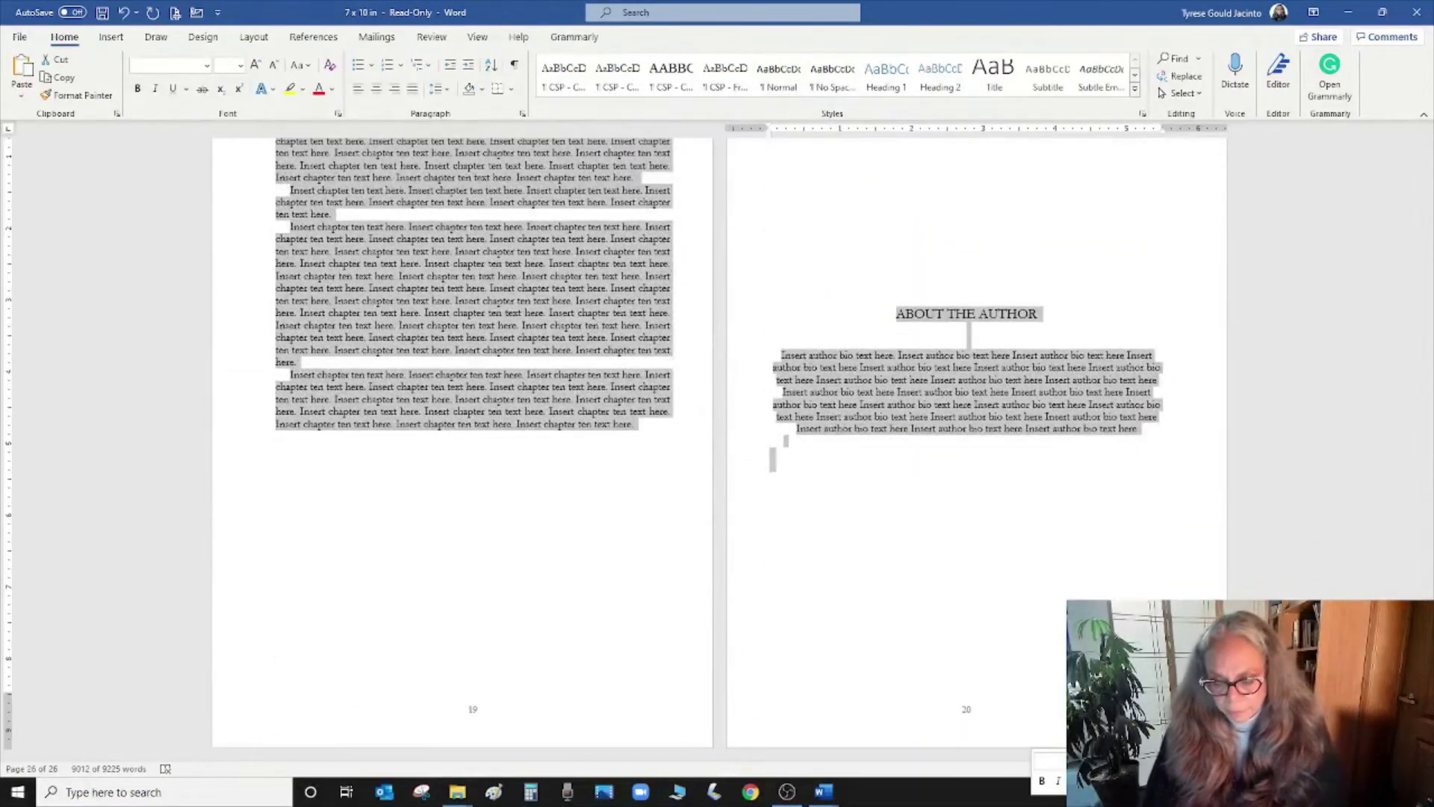
{"action": "key", "text": "Delete"}
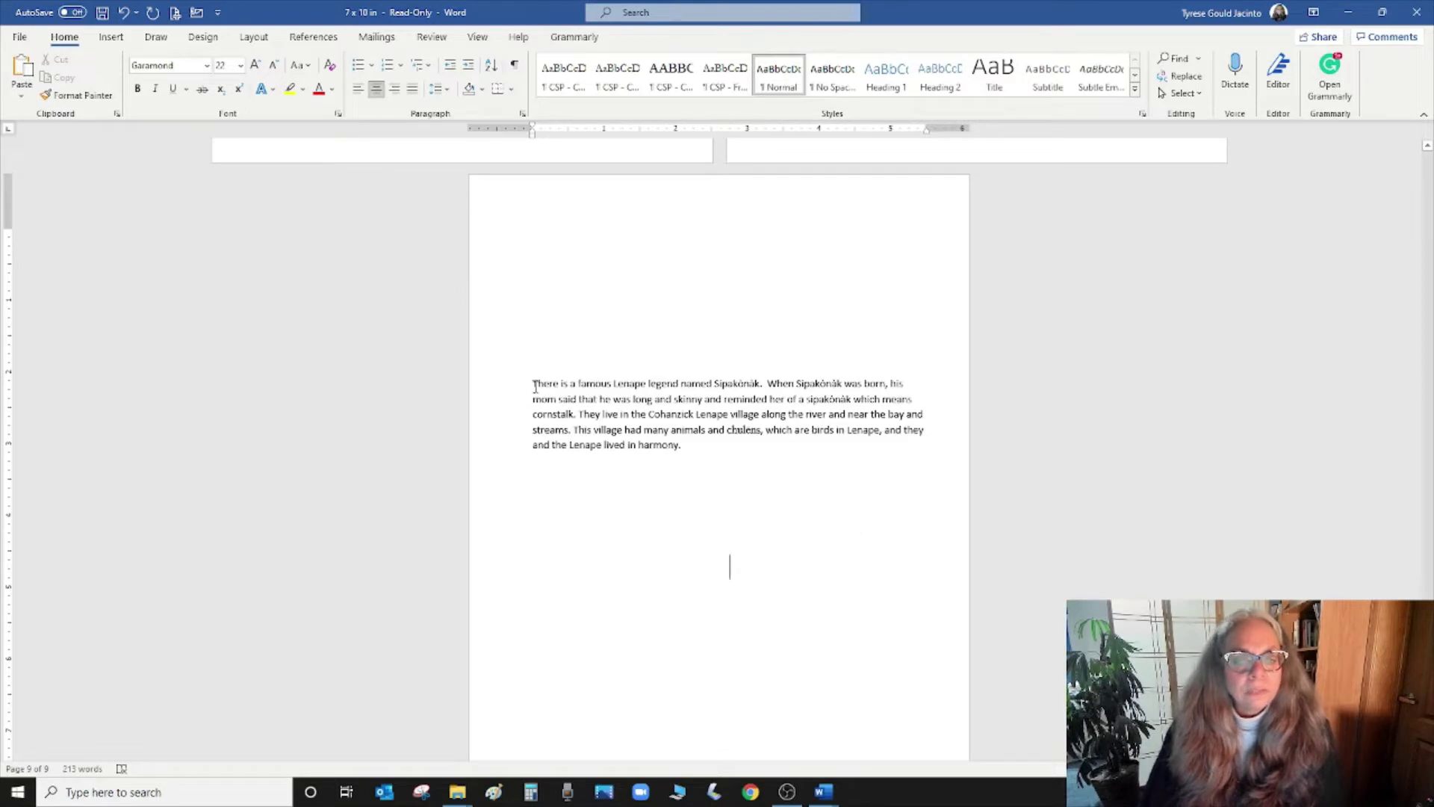
- Set the pasted paragraph to Times New Roman and adjust its size to 14 pt
{"action": "left_click_drag", "start_coordinate": [535, 382], "coordinate": [710, 461]}
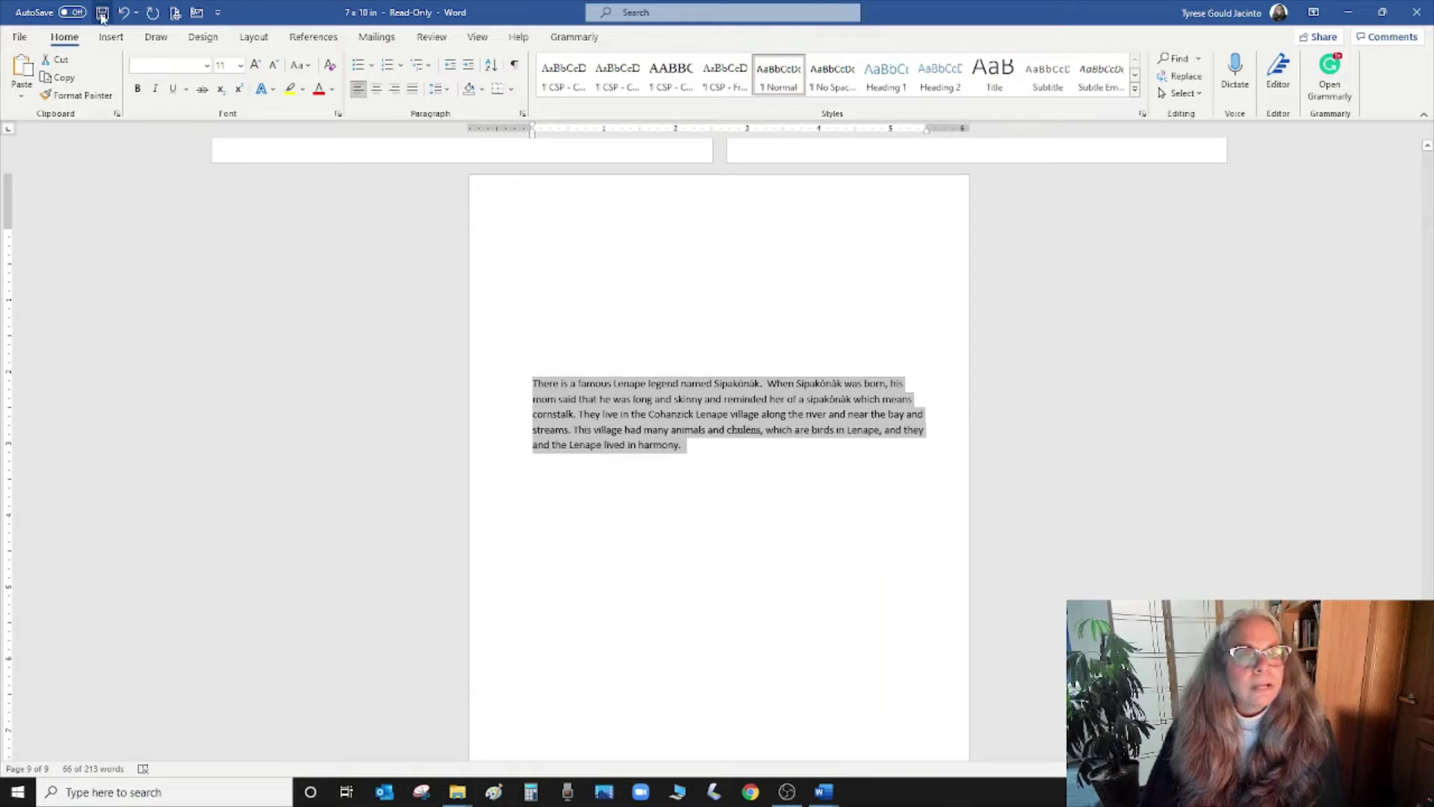
{"action": "left_click", "coordinate": [206, 65]}
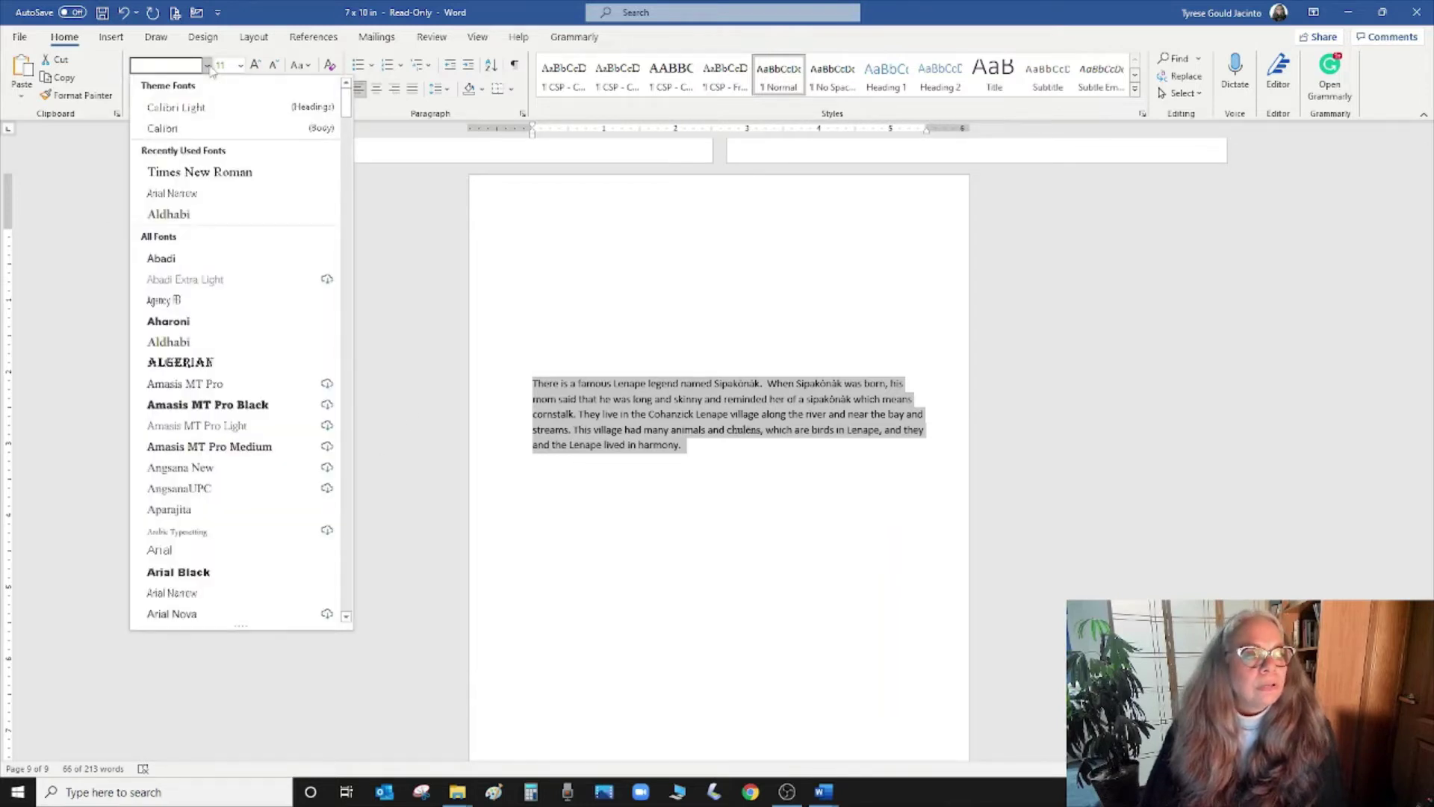
{"action": "left_click", "coordinate": [212, 179]}
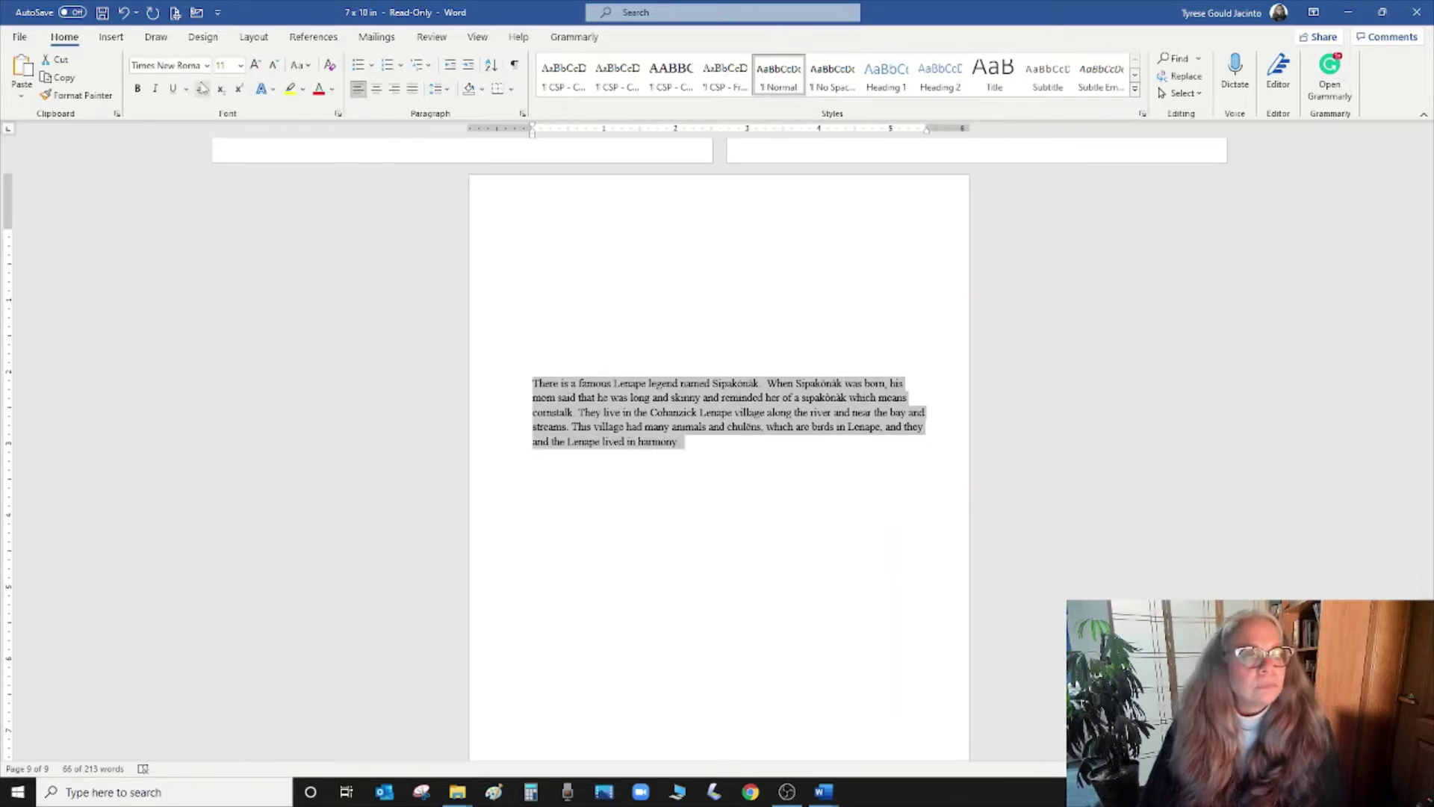
{"action": "left_click", "coordinate": [257, 70]}
{"action": "left_click", "coordinate": [256, 69]}
{"action": "left_click", "coordinate": [256, 69]}
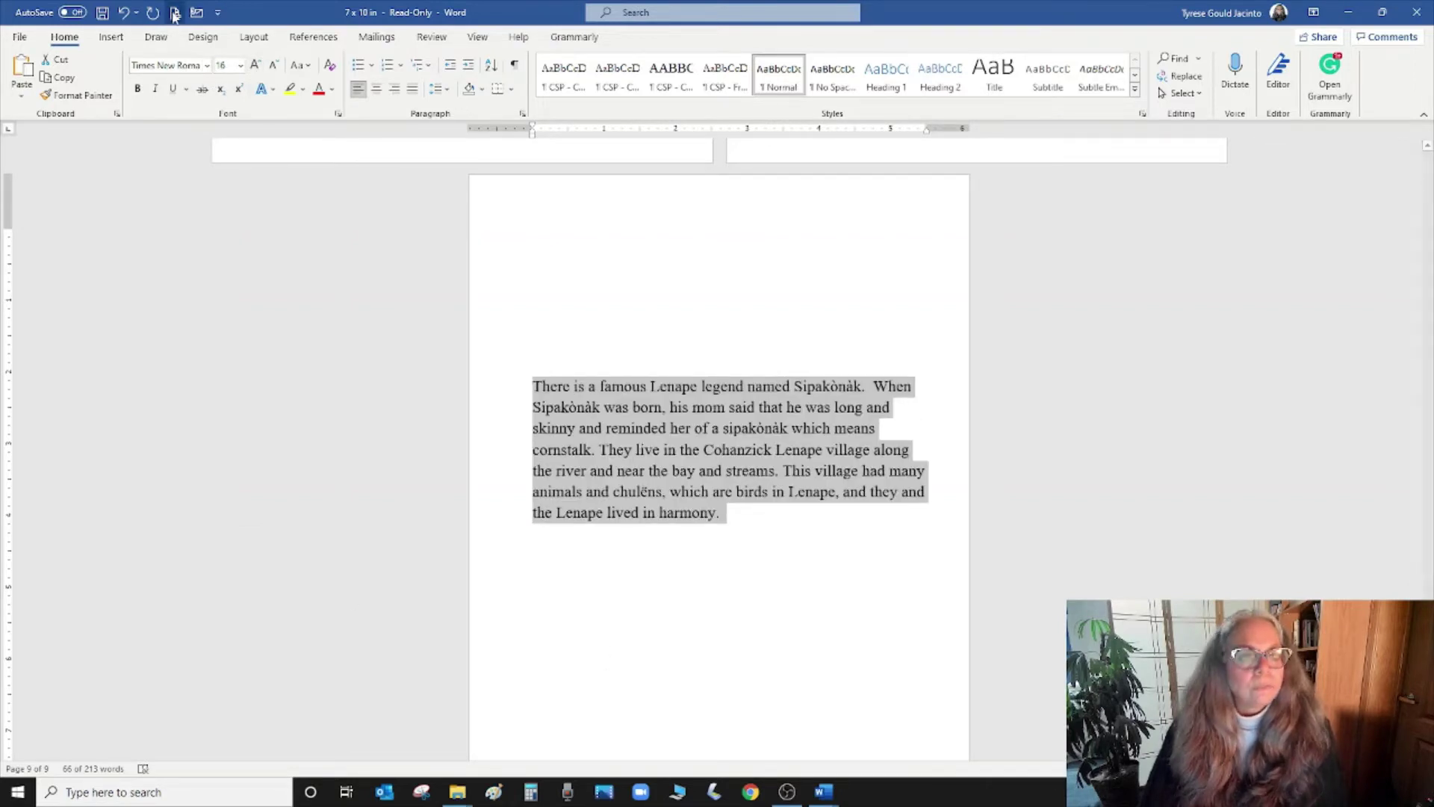
{"action": "left_click", "coordinate": [274, 69]}
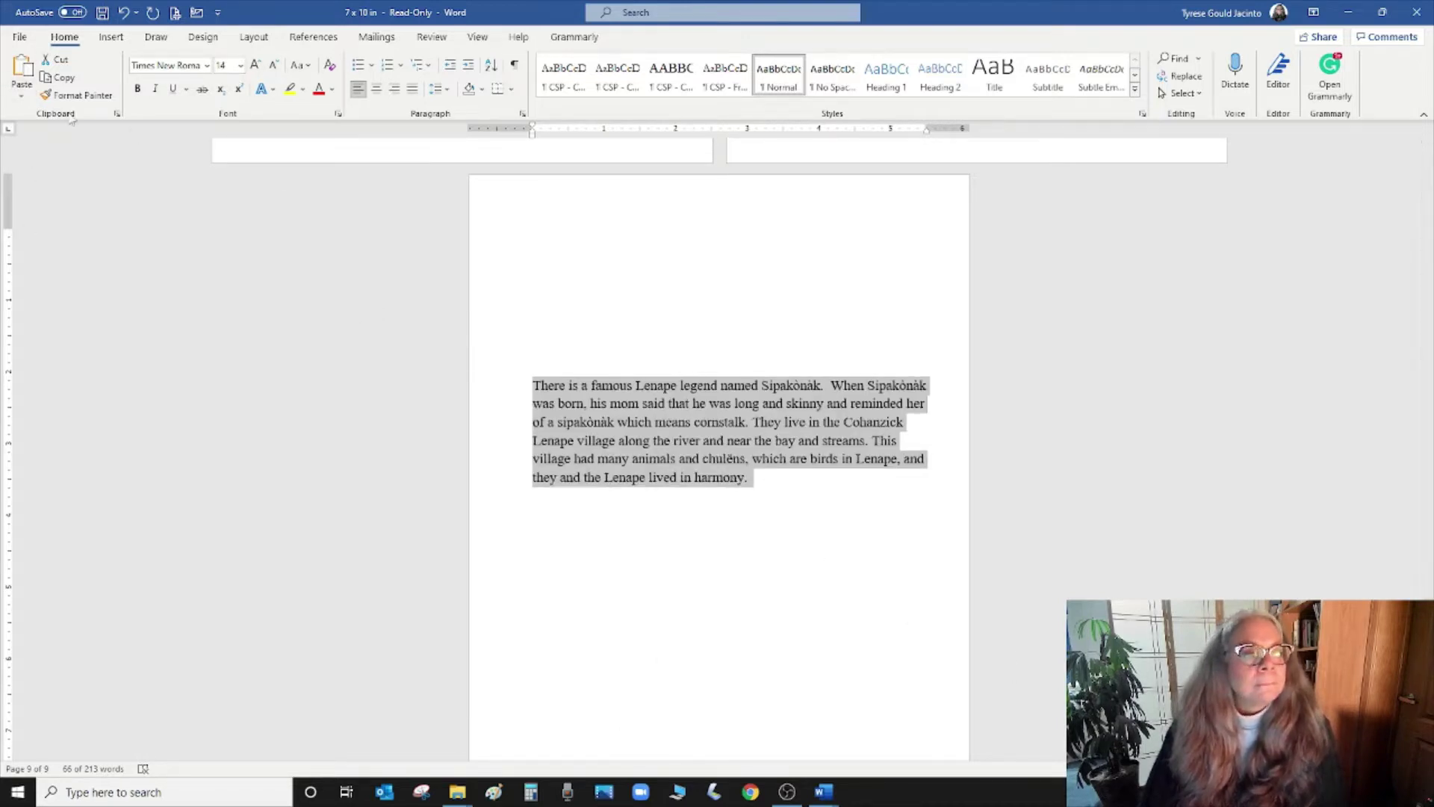
{"action": "left_click", "coordinate": [759, 422]}
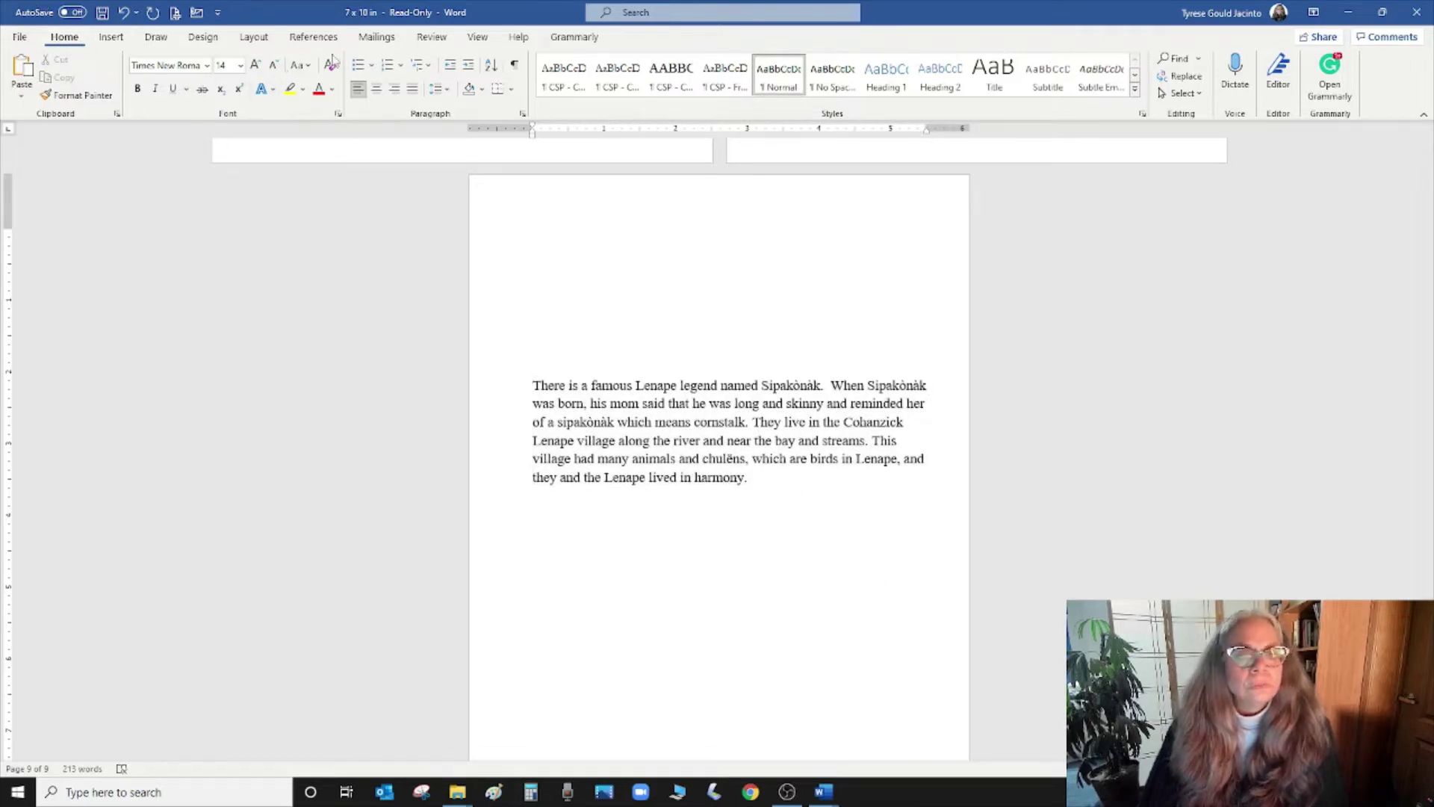
- Select all the document text and apply Times New Roman at 14 pt
{"action": "left_click", "coordinate": [1181, 92]}
{"action": "left_click", "coordinate": [1201, 113]}
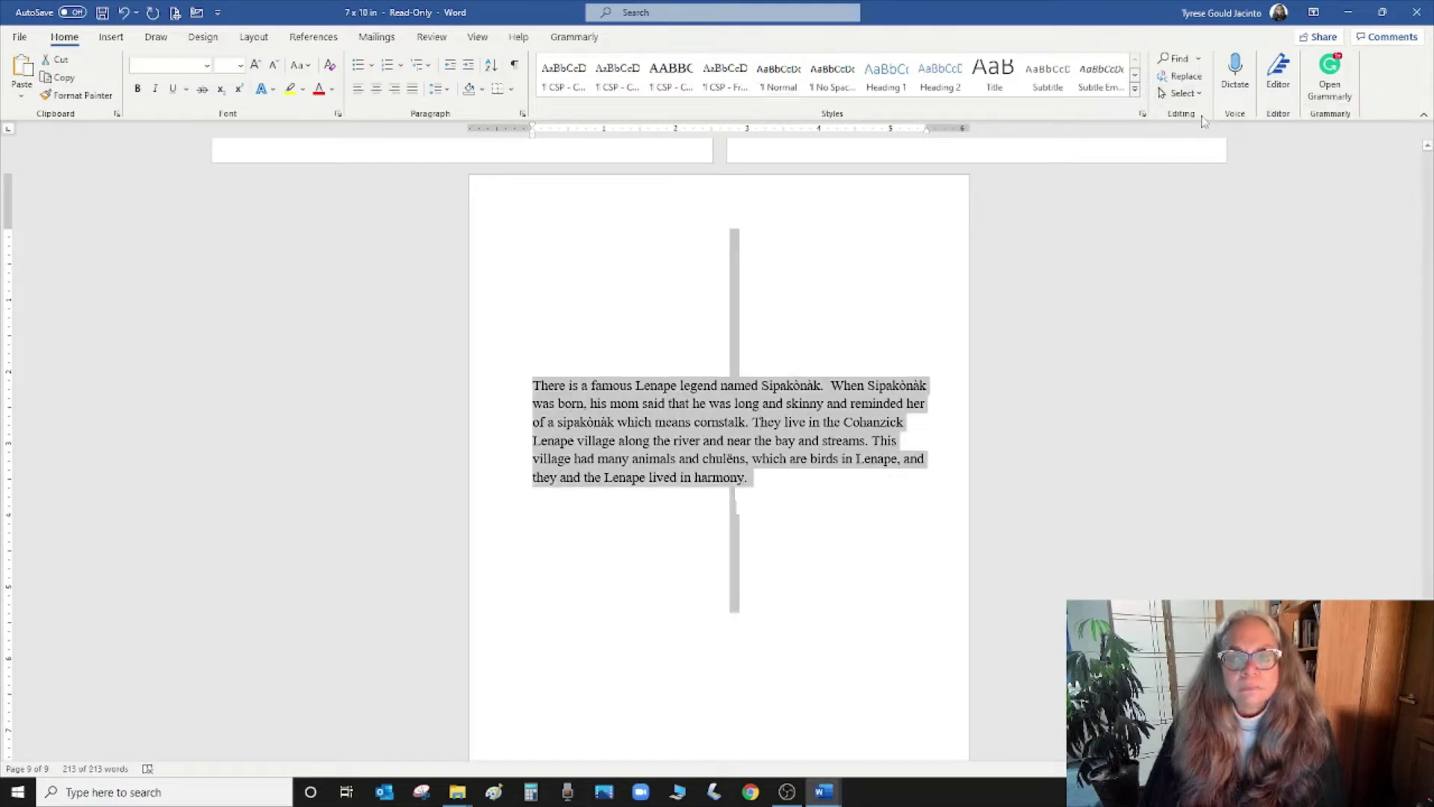
{"action": "left_click", "coordinate": [207, 65]}
{"action": "left_click", "coordinate": [275, 349]}
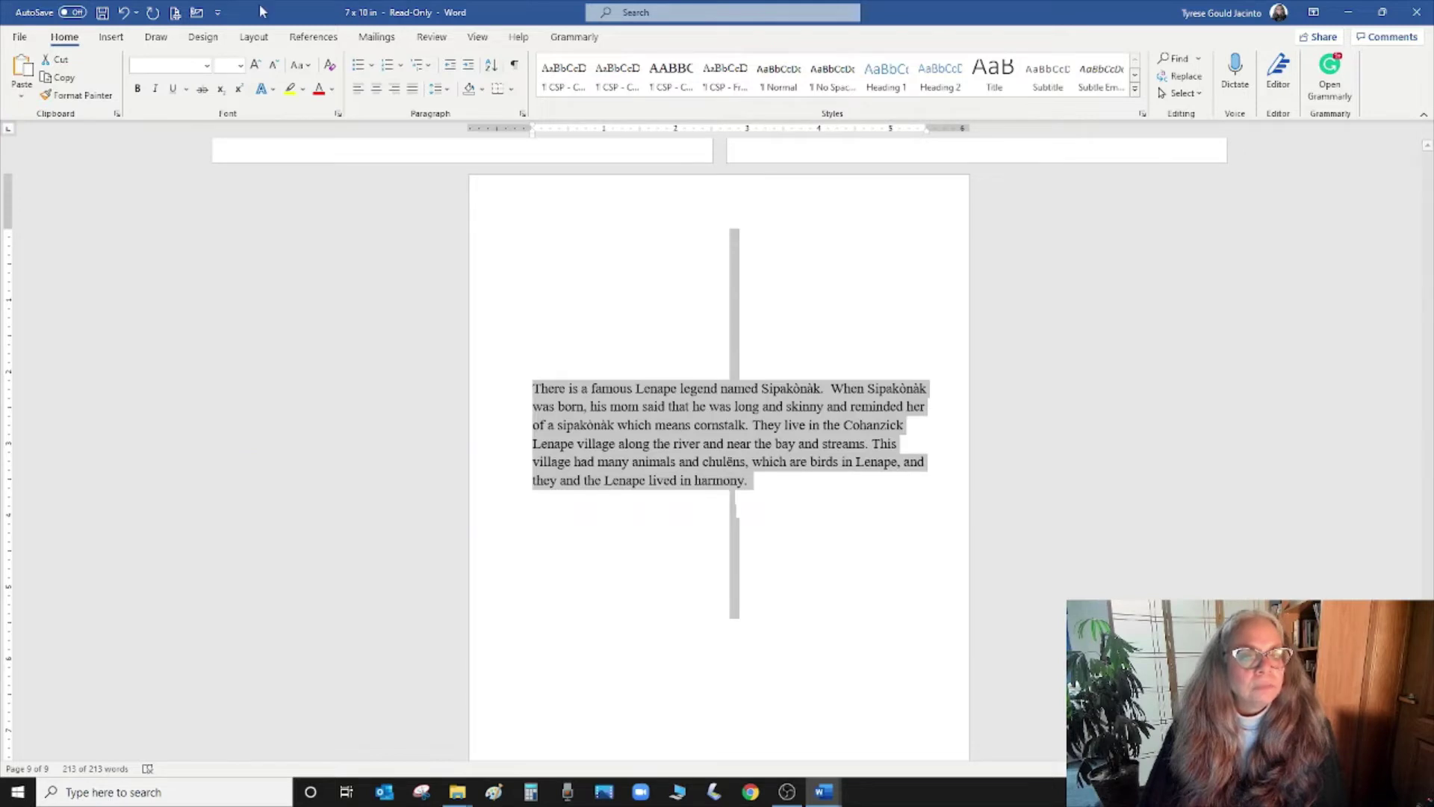
{"action": "left_click", "coordinate": [240, 65]}
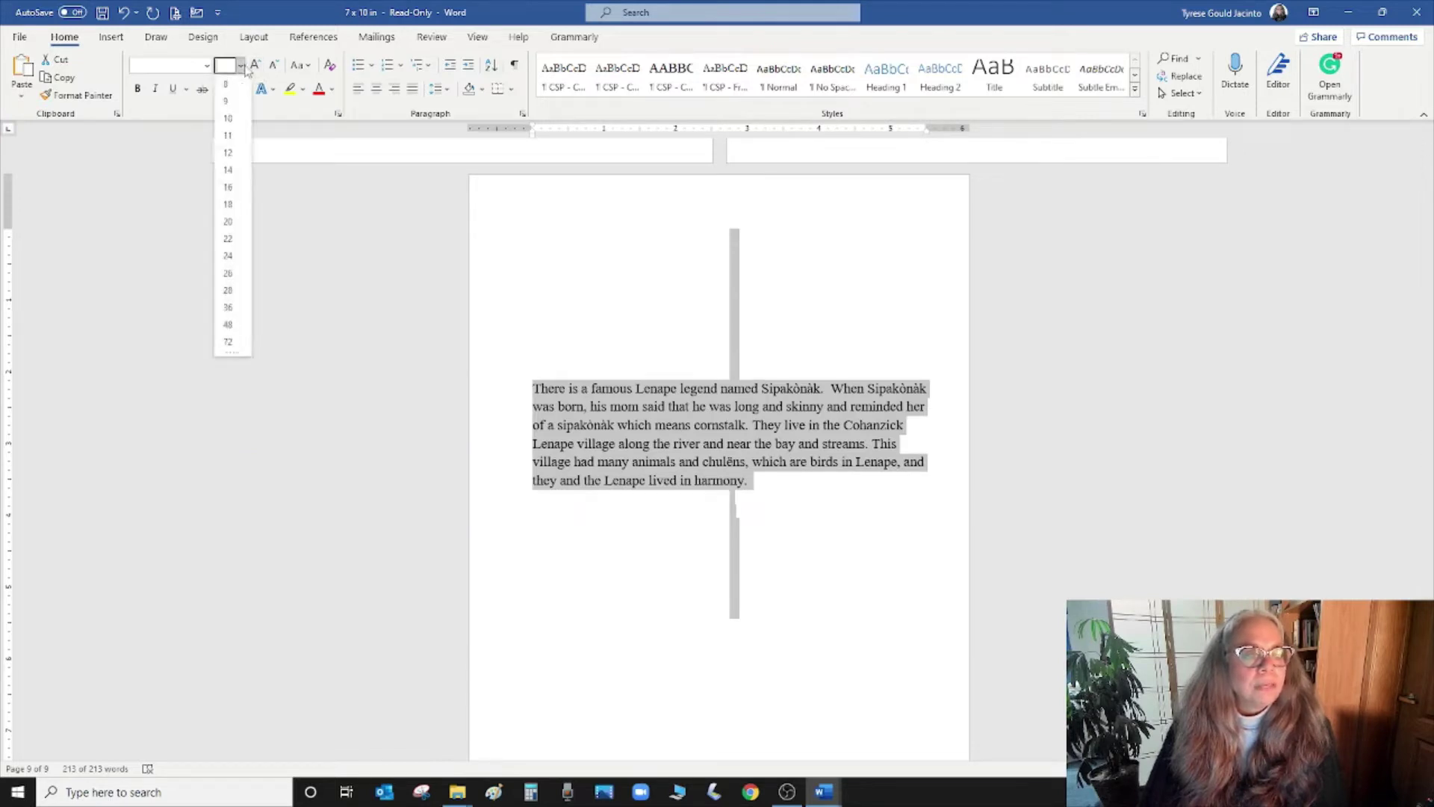
{"action": "left_click", "coordinate": [228, 170]}
{"action": "left_click", "coordinate": [871, 503]}
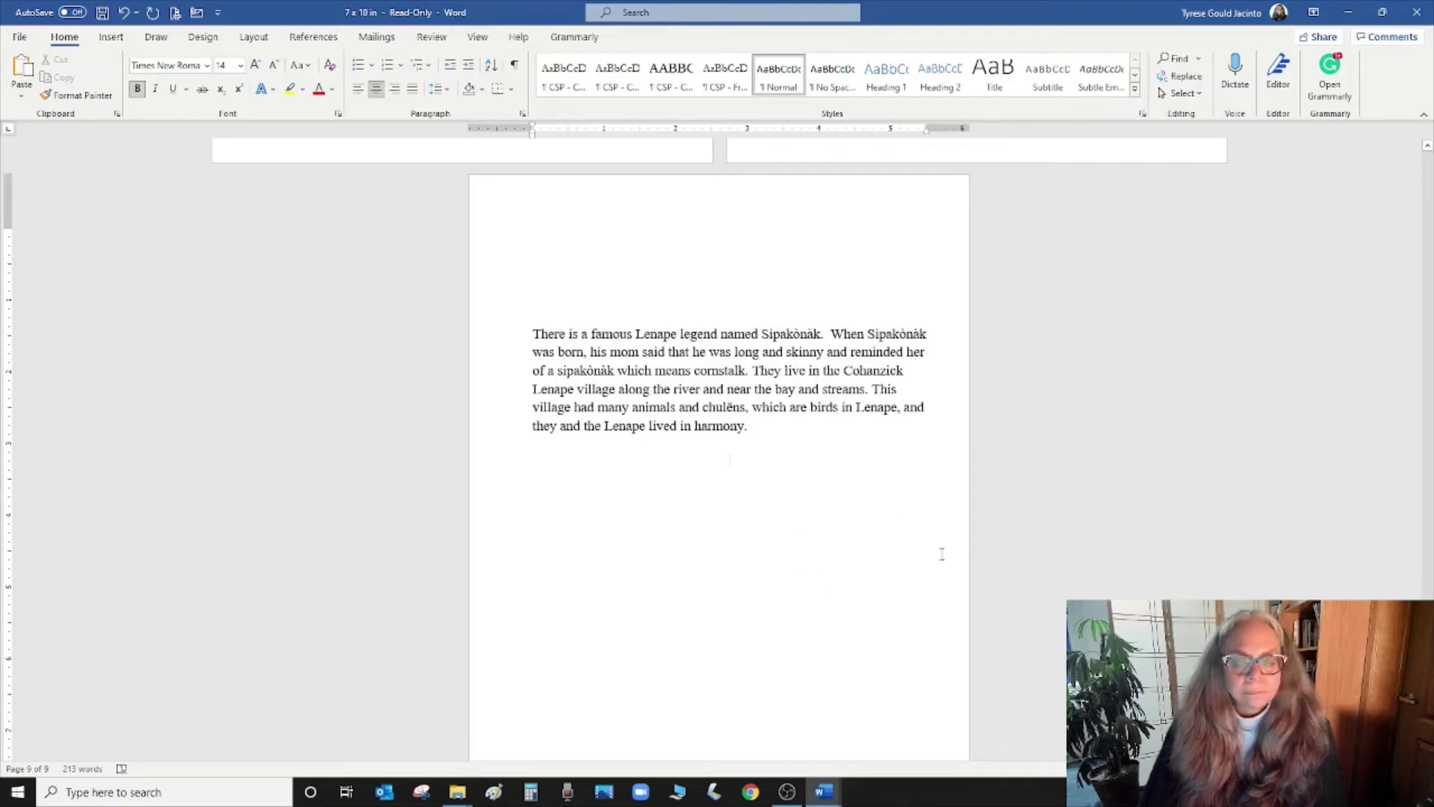
- Split the paragraph before 'They live' and select both resulting paragraphs
{"action": "left_click", "coordinate": [754, 371]}
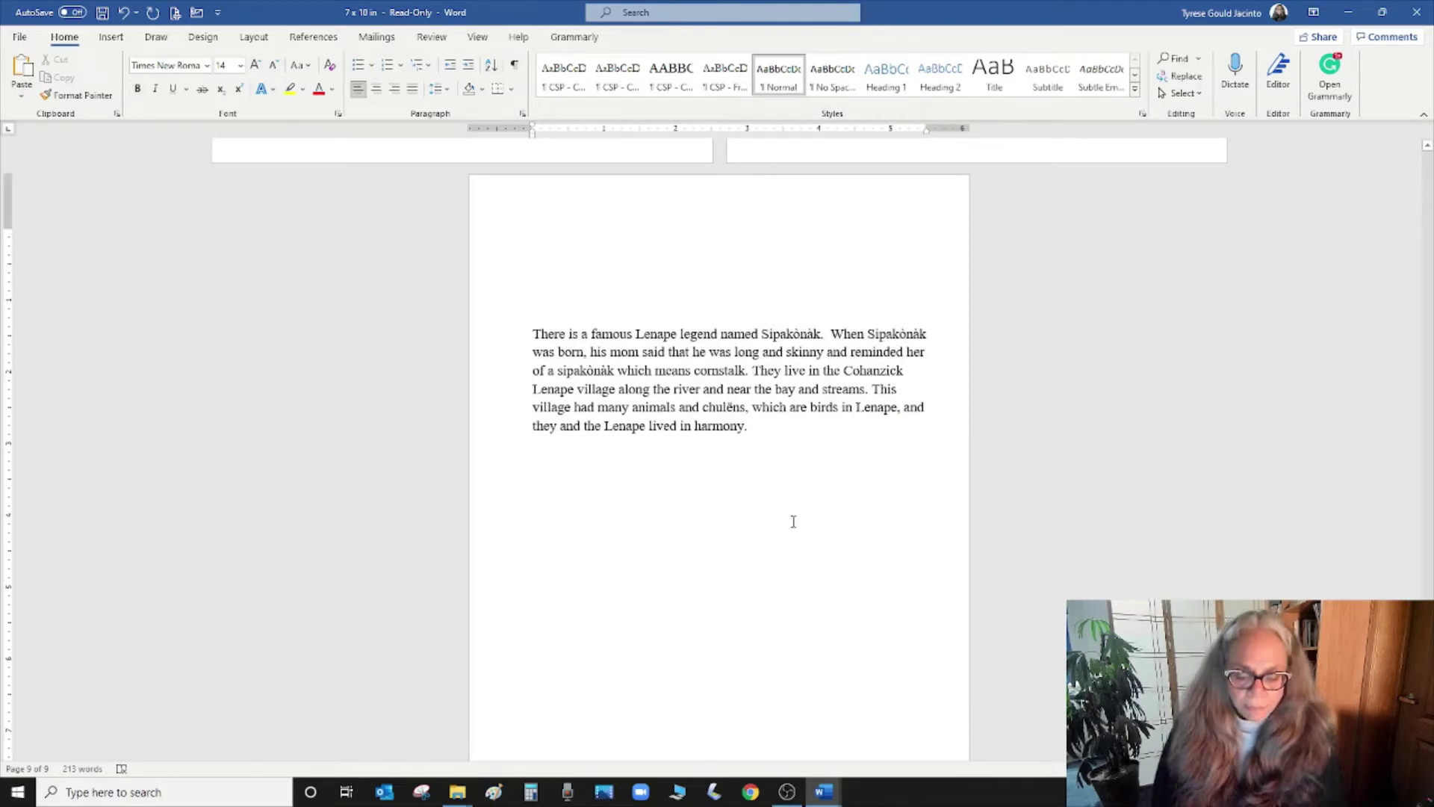
{"action": "key", "text": "Return"}
{"action": "left_click_drag", "start_coordinate": [482, 334], "coordinate": [480, 426]}
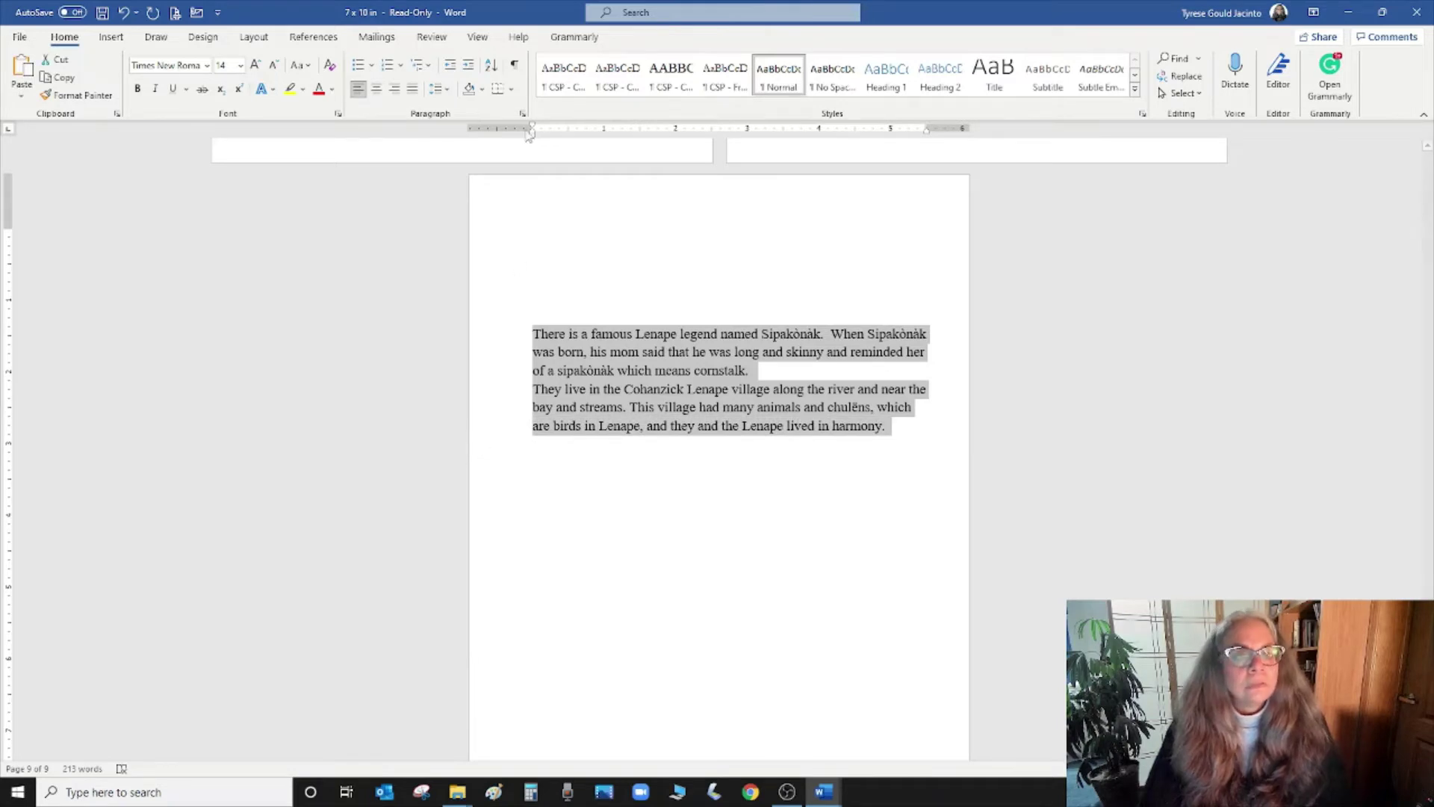
- Set the two story paragraphs' line spacing to 2.0
{"action": "left_click", "coordinate": [446, 92]}
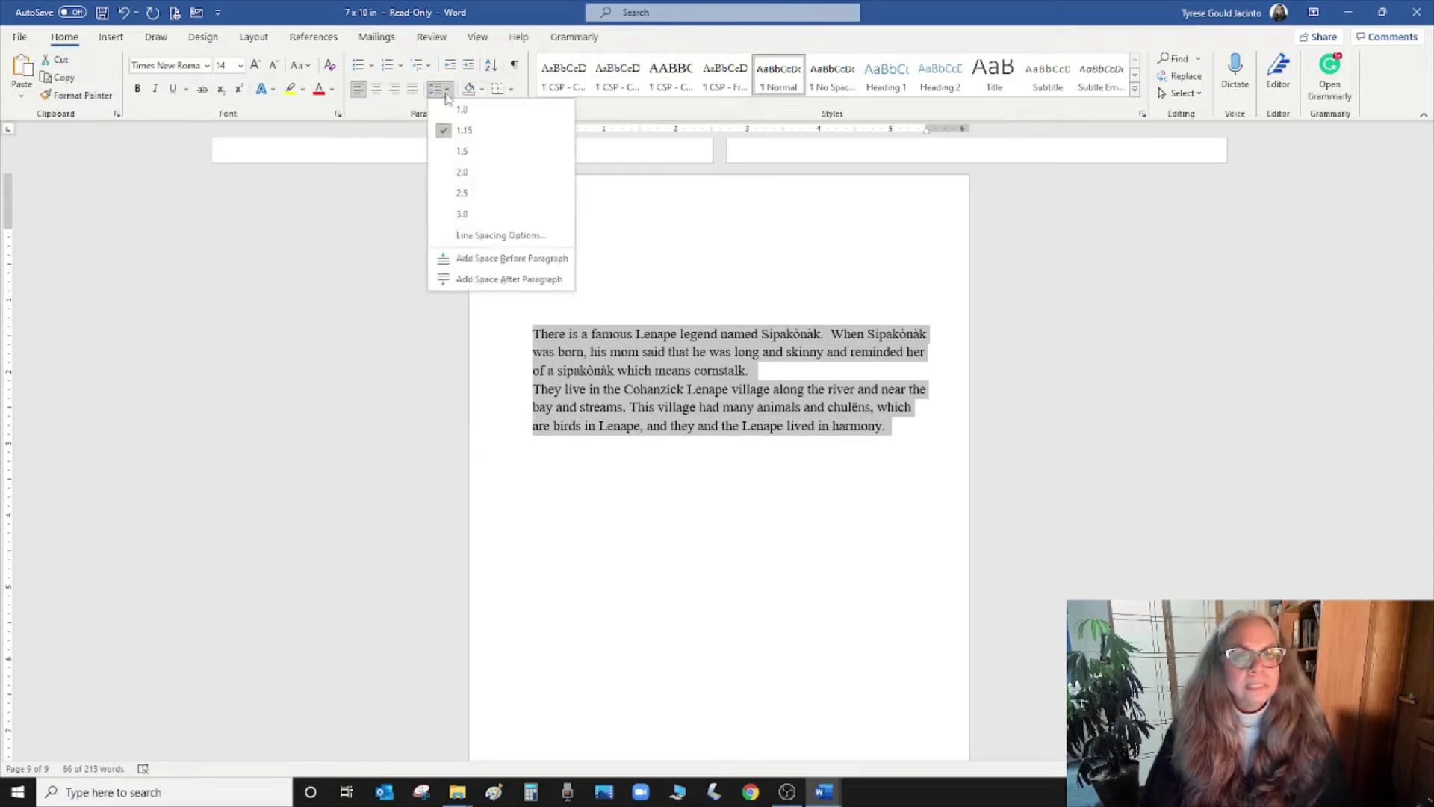
{"action": "left_click", "coordinate": [463, 171]}
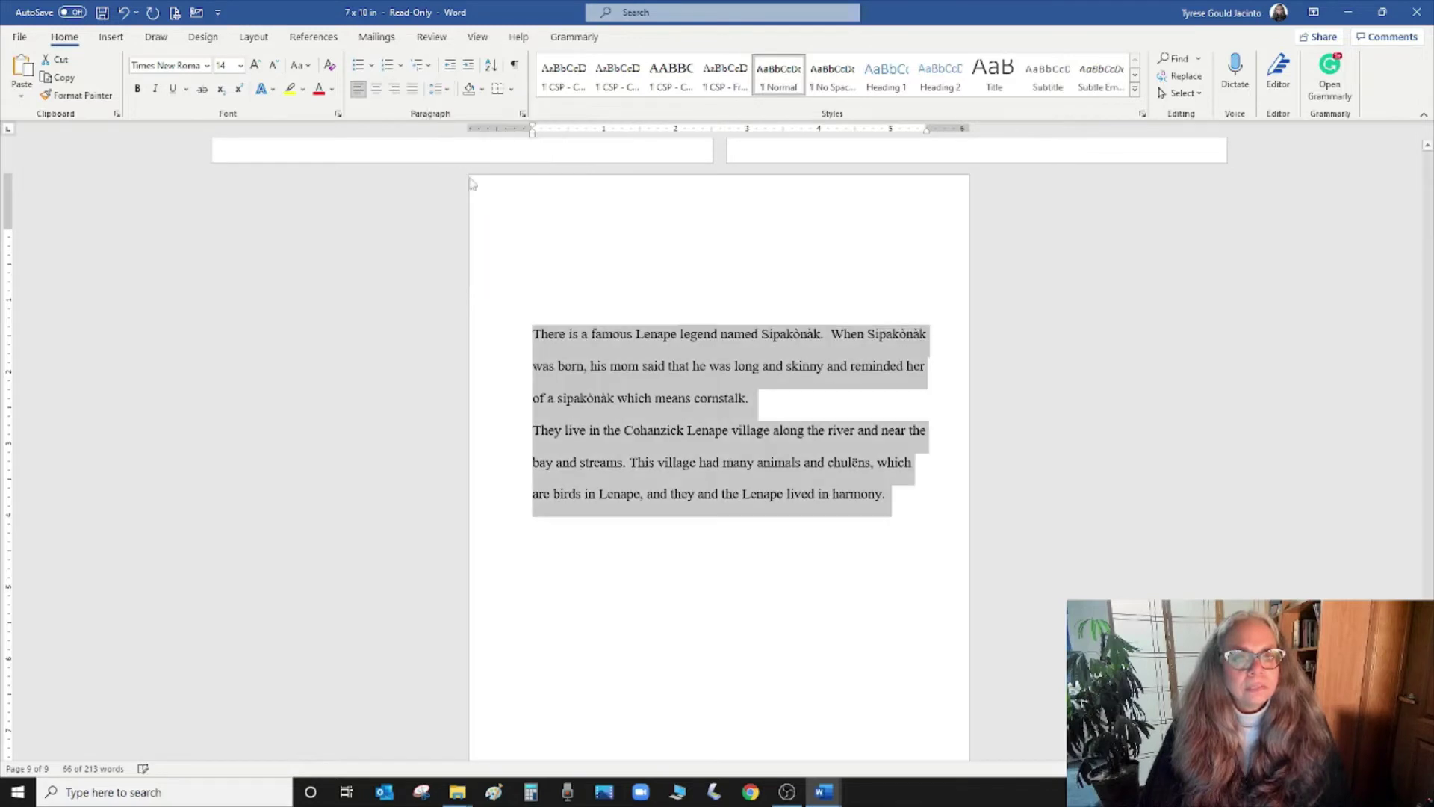
{"action": "left_click", "coordinate": [666, 583]}
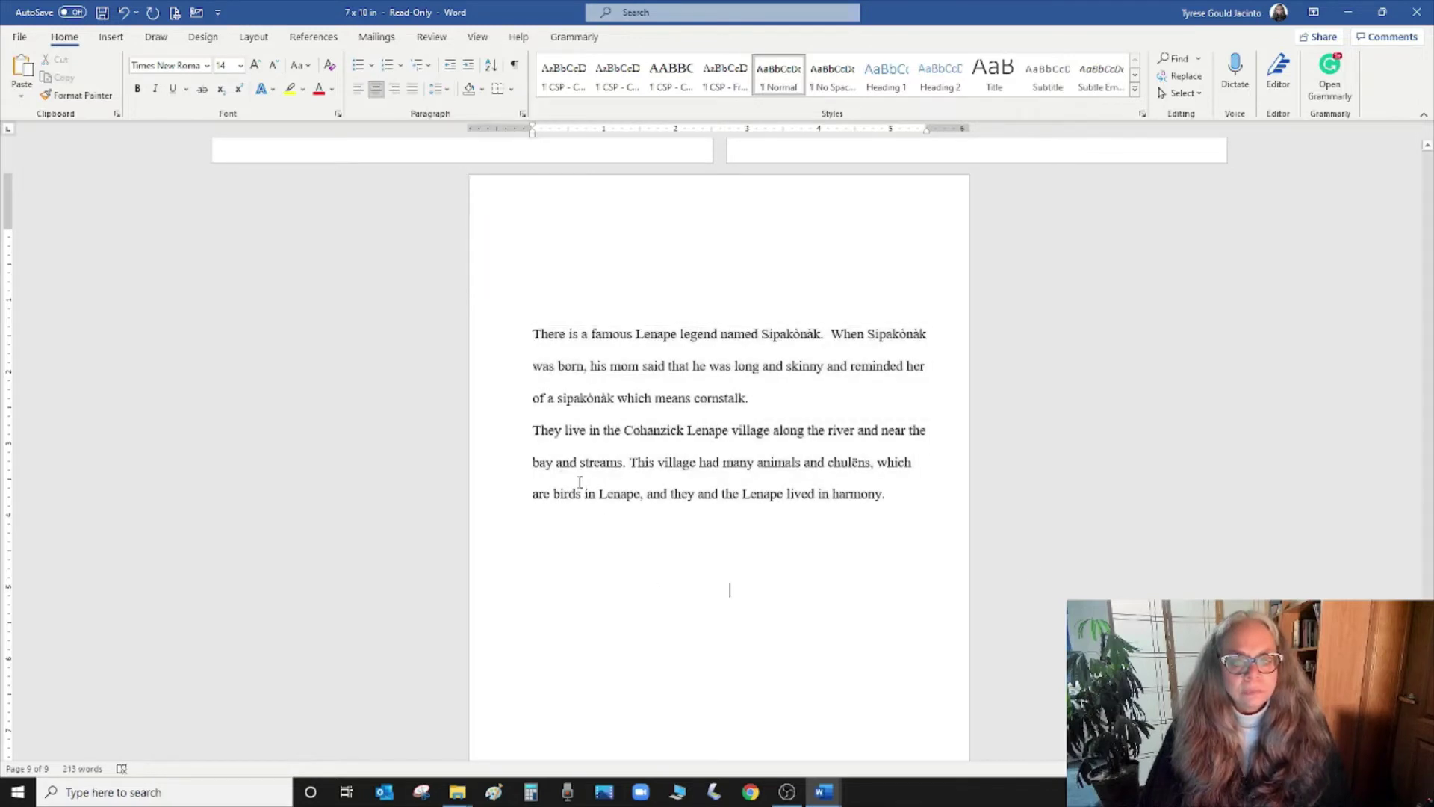
- Place the insertion point before 'They' and scroll back through the template
{"action": "left_click", "coordinate": [537, 441]}
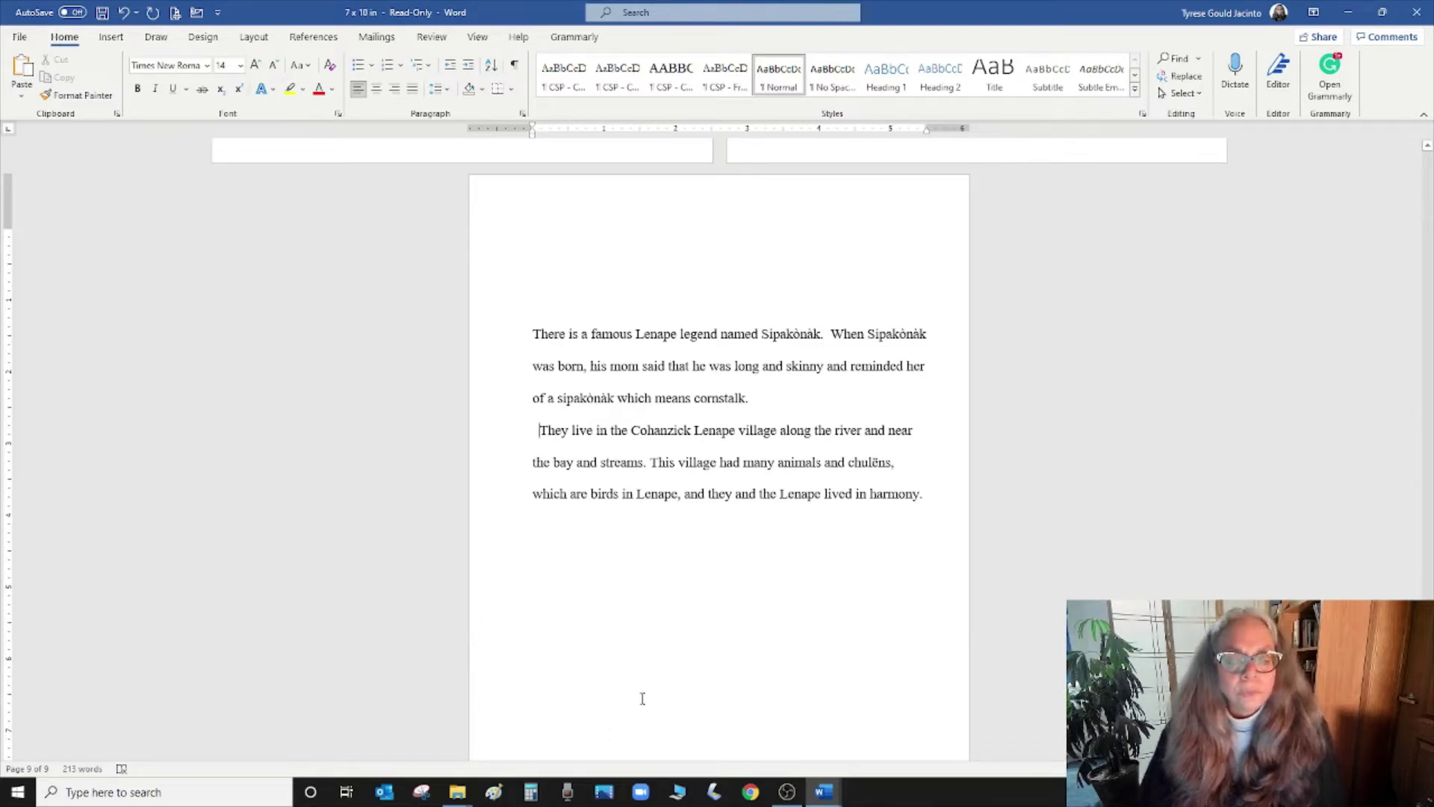
{"action": "scroll", "coordinate": [765, 594], "scroll_direction": "up", "scroll_amount": 6}
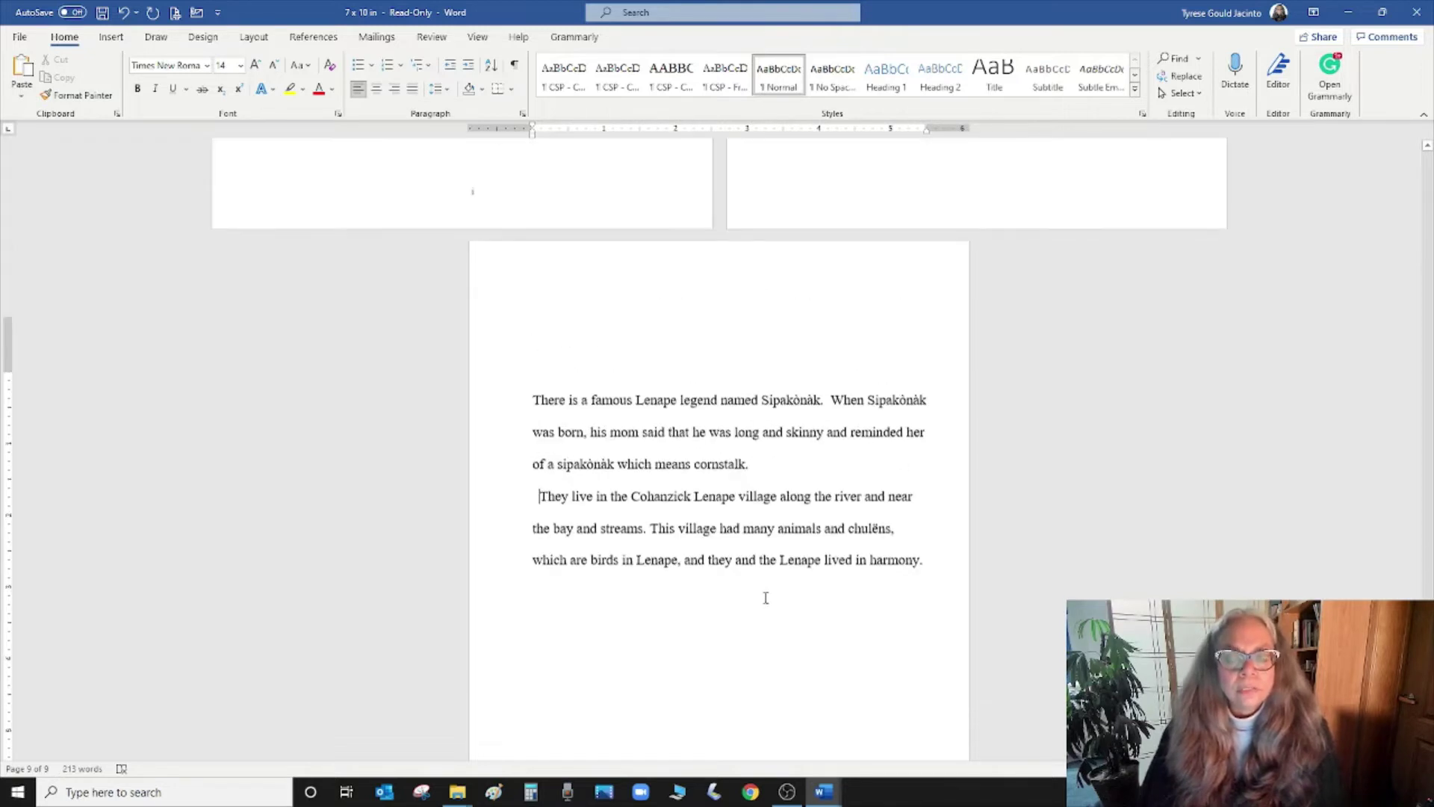
{"action": "scroll", "coordinate": [737, 620], "scroll_direction": "up", "scroll_amount": 8}
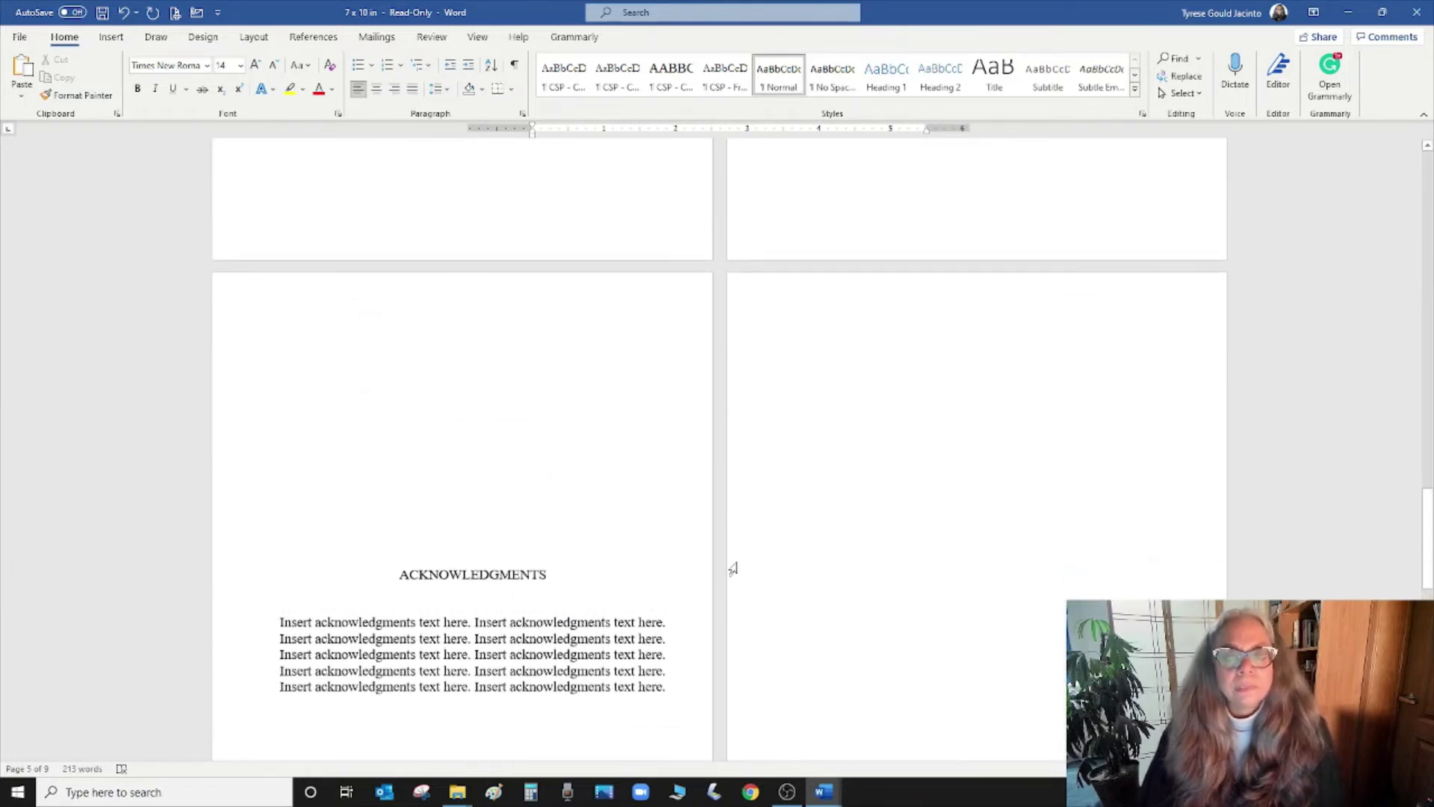
{"action": "scroll", "coordinate": [715, 572], "scroll_direction": "up", "scroll_amount": 10}
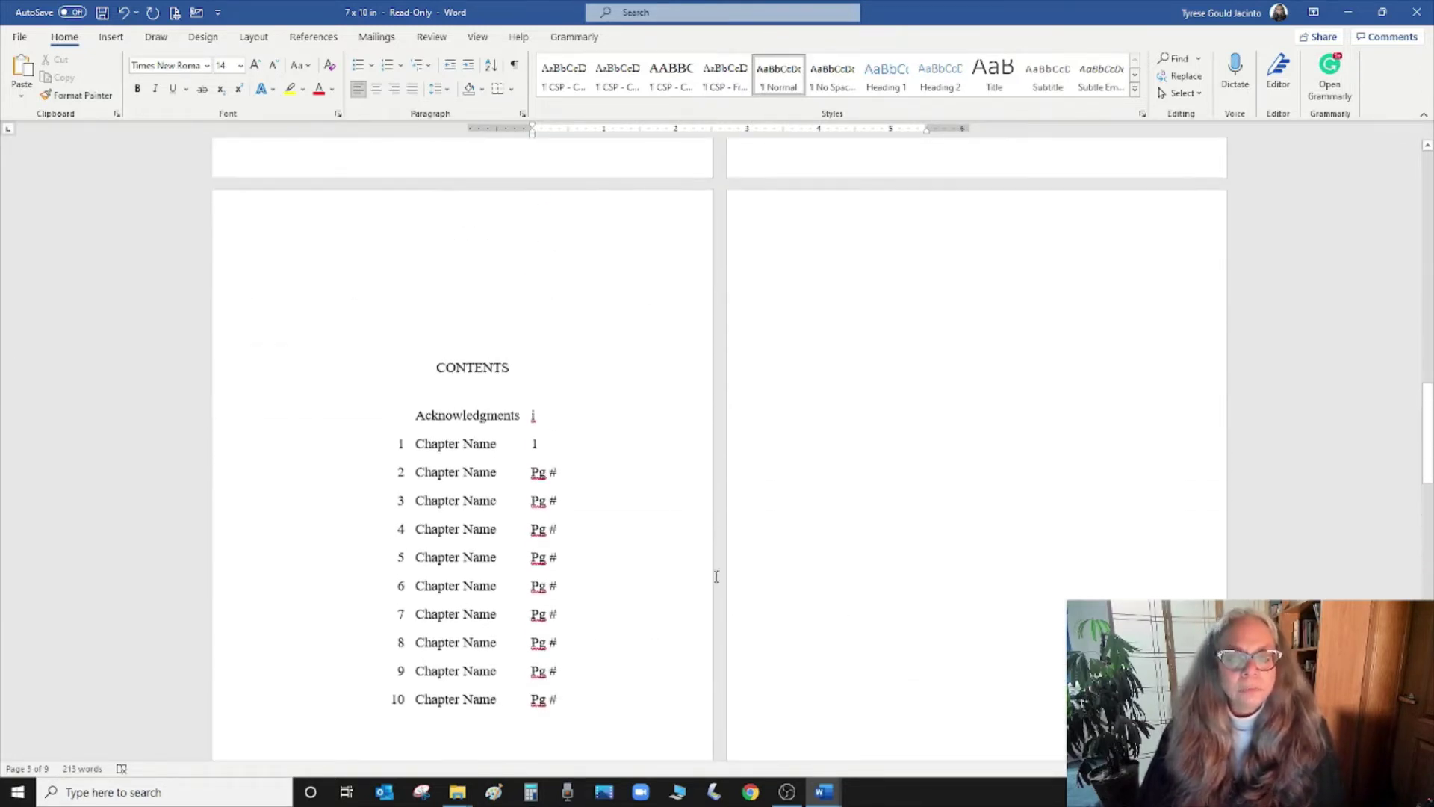
{"action": "scroll", "coordinate": [717, 574], "scroll_direction": "down", "scroll_amount": 10}
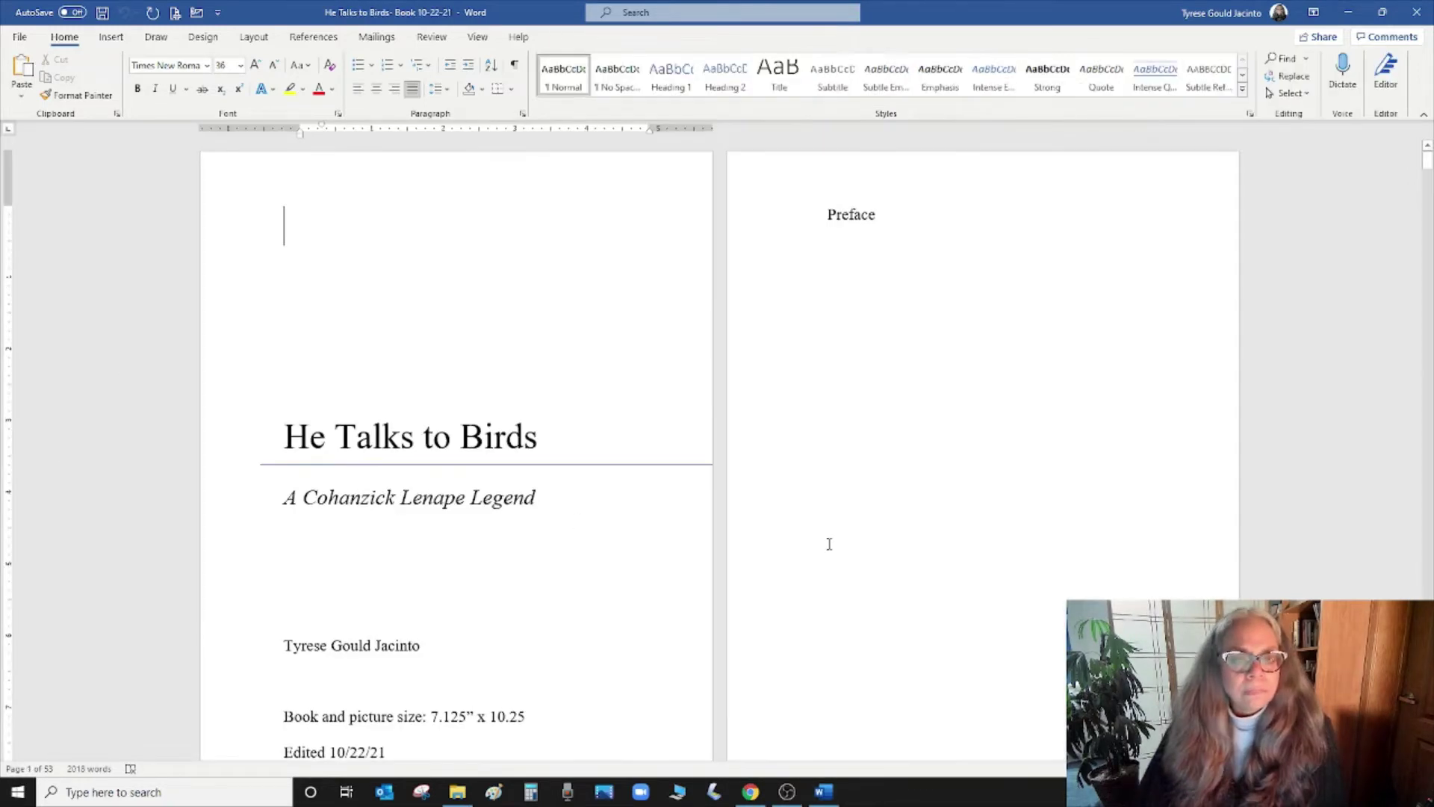
- Scroll from the title page past the pronunciation guide and copyright page to the Notes list
{"action": "scroll", "coordinate": [1010, 490], "scroll_direction": "down", "scroll_amount": 1}
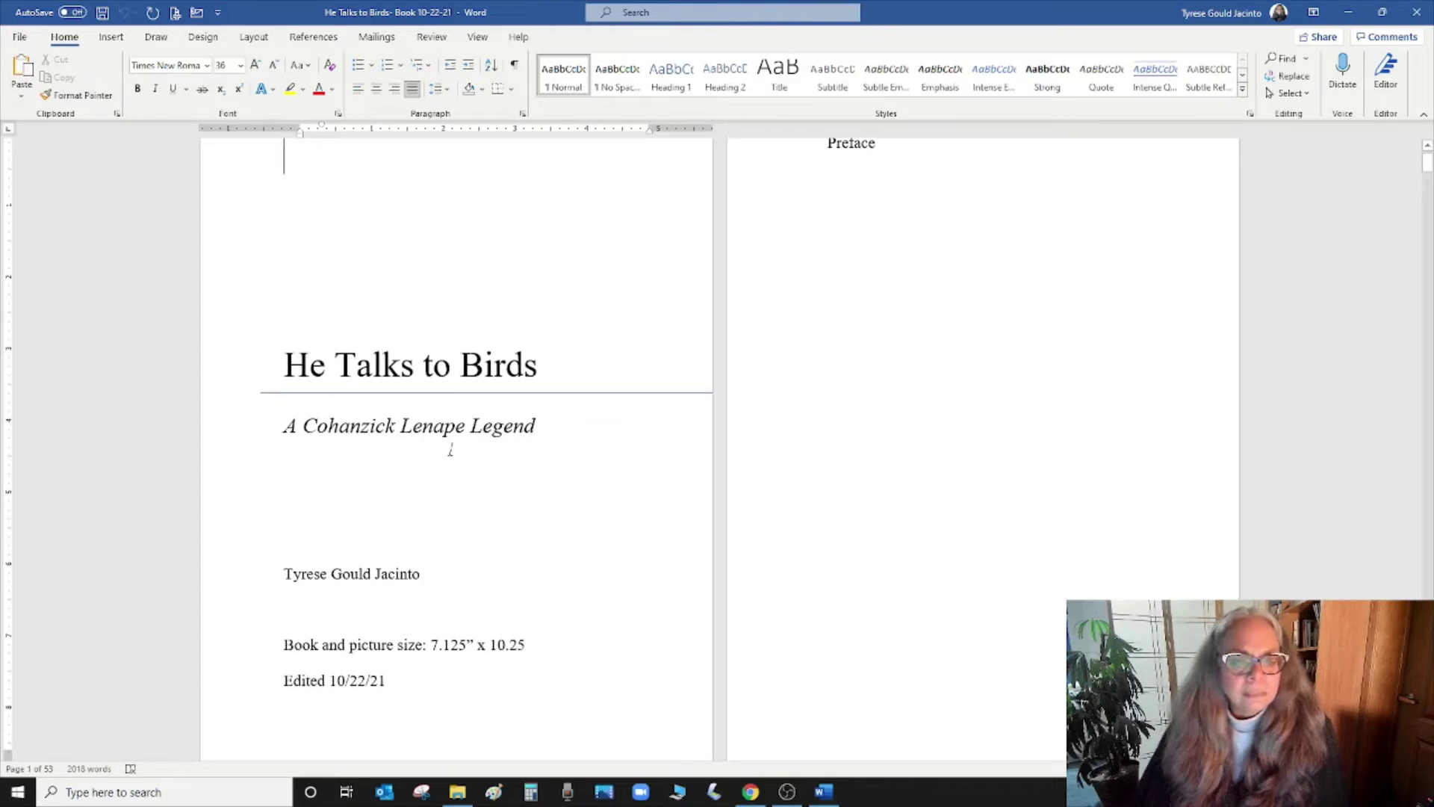
{"action": "scroll", "coordinate": [727, 508], "scroll_direction": "down", "scroll_amount": 5}
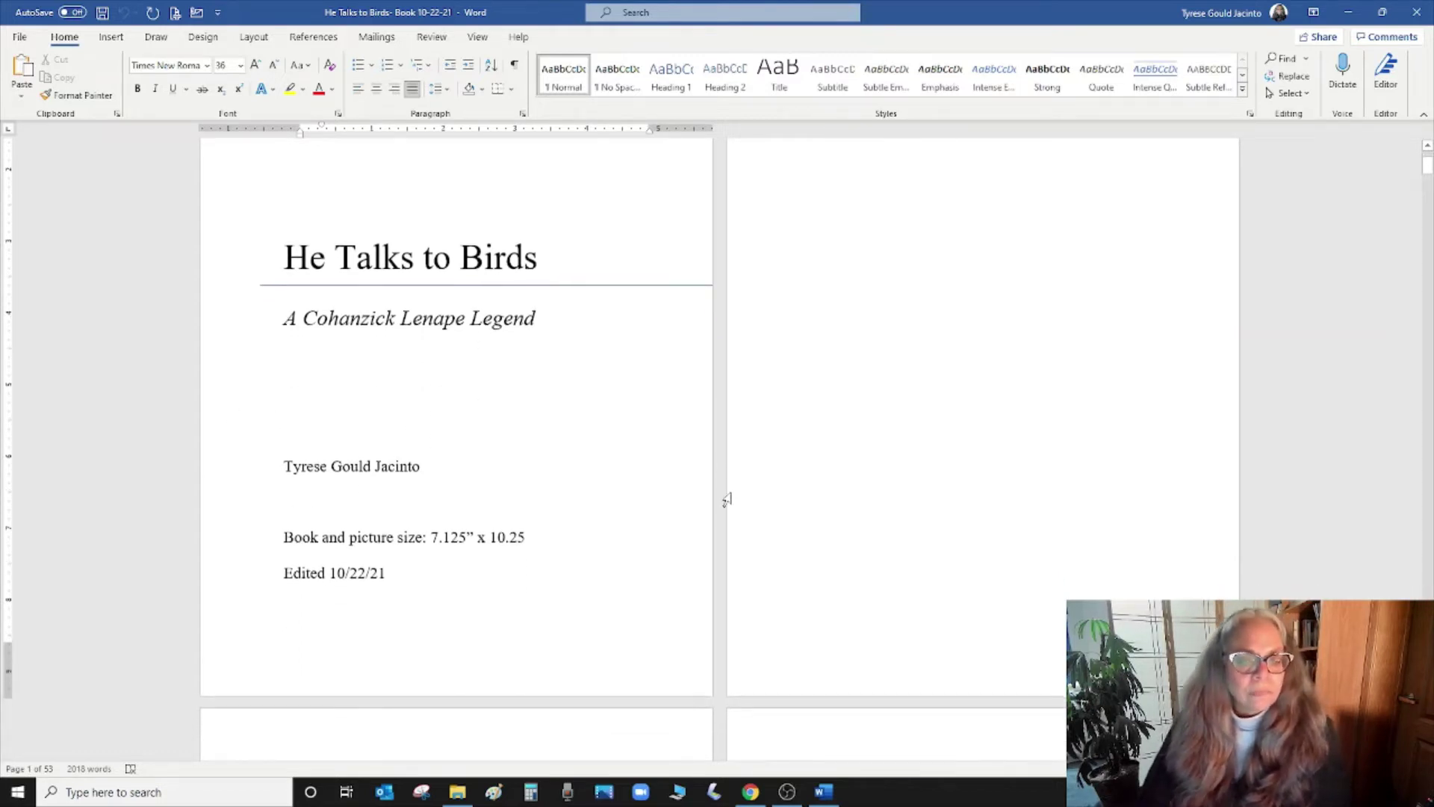
{"action": "scroll", "coordinate": [702, 519], "scroll_direction": "down", "scroll_amount": 1}
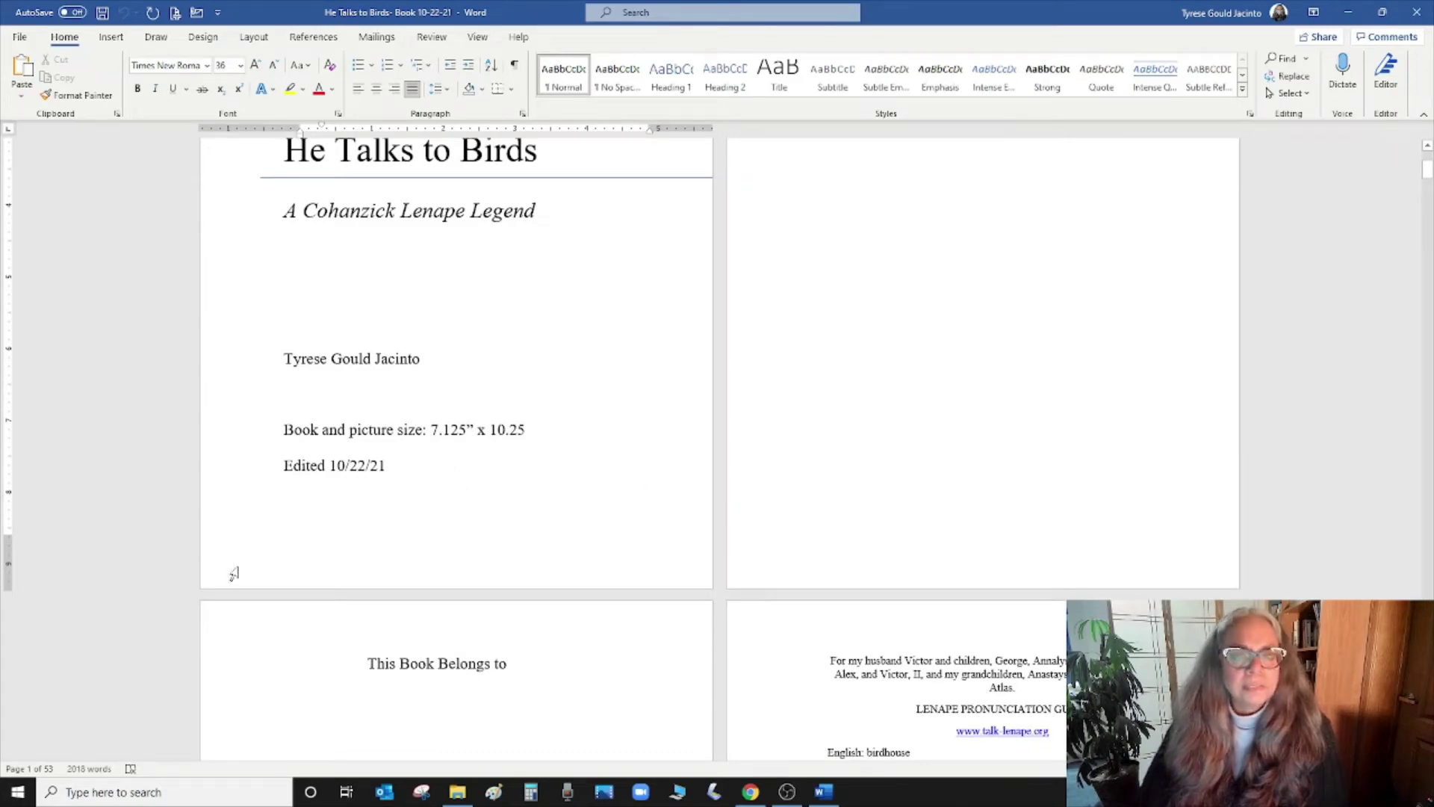
{"action": "scroll", "coordinate": [528, 512], "scroll_direction": "down", "scroll_amount": 2}
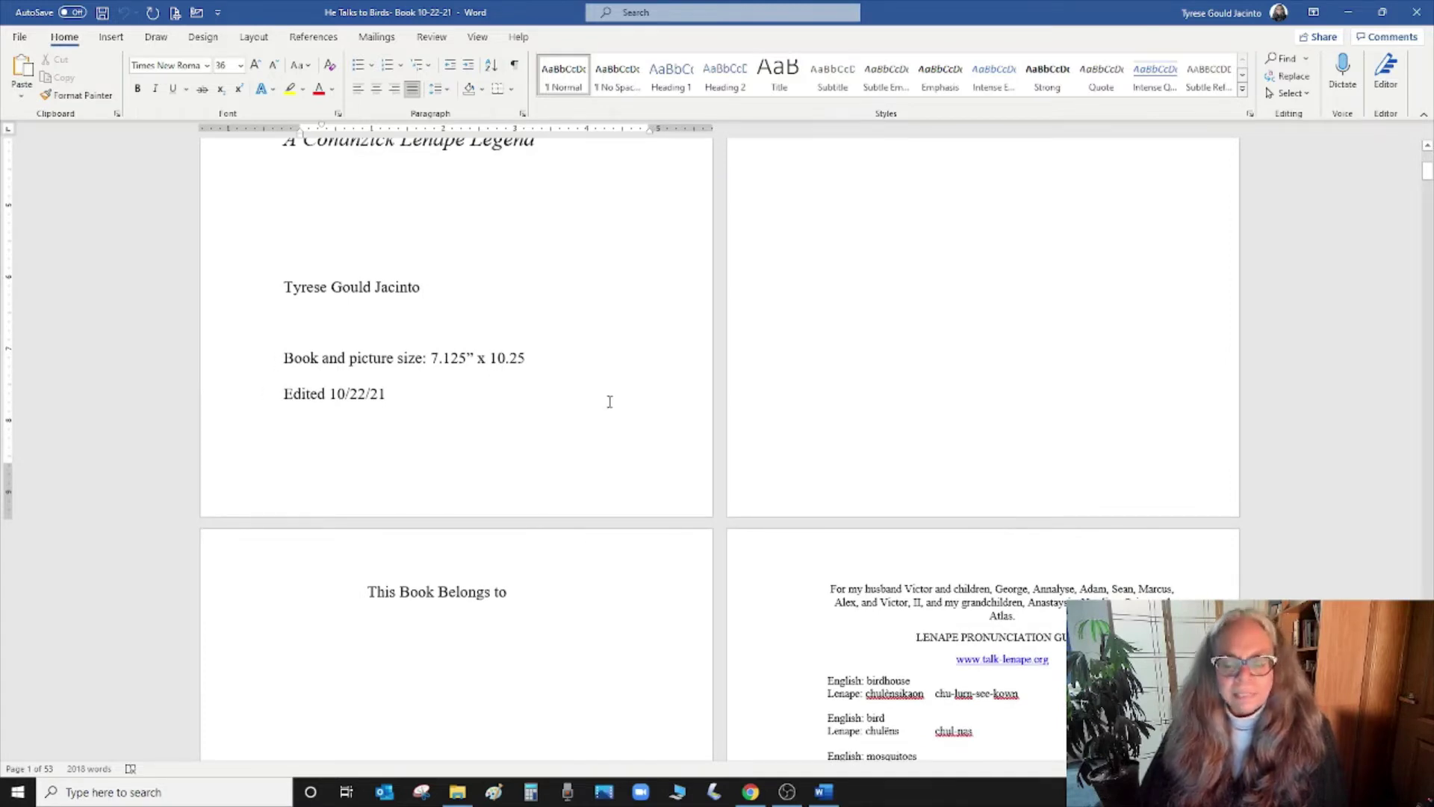
{"action": "scroll", "coordinate": [608, 378], "scroll_direction": "down", "scroll_amount": 2}
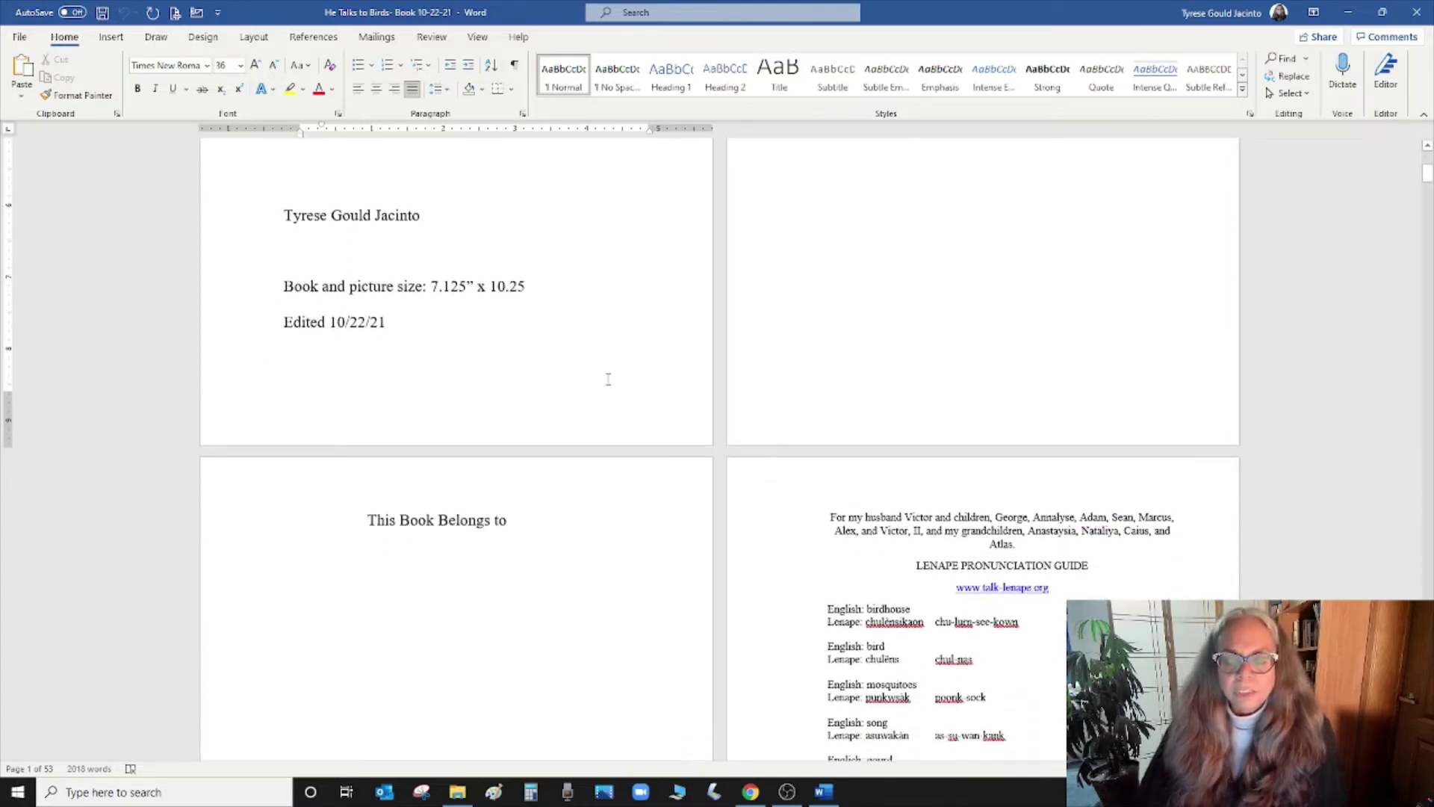
{"action": "scroll", "coordinate": [640, 433], "scroll_direction": "down", "scroll_amount": 2}
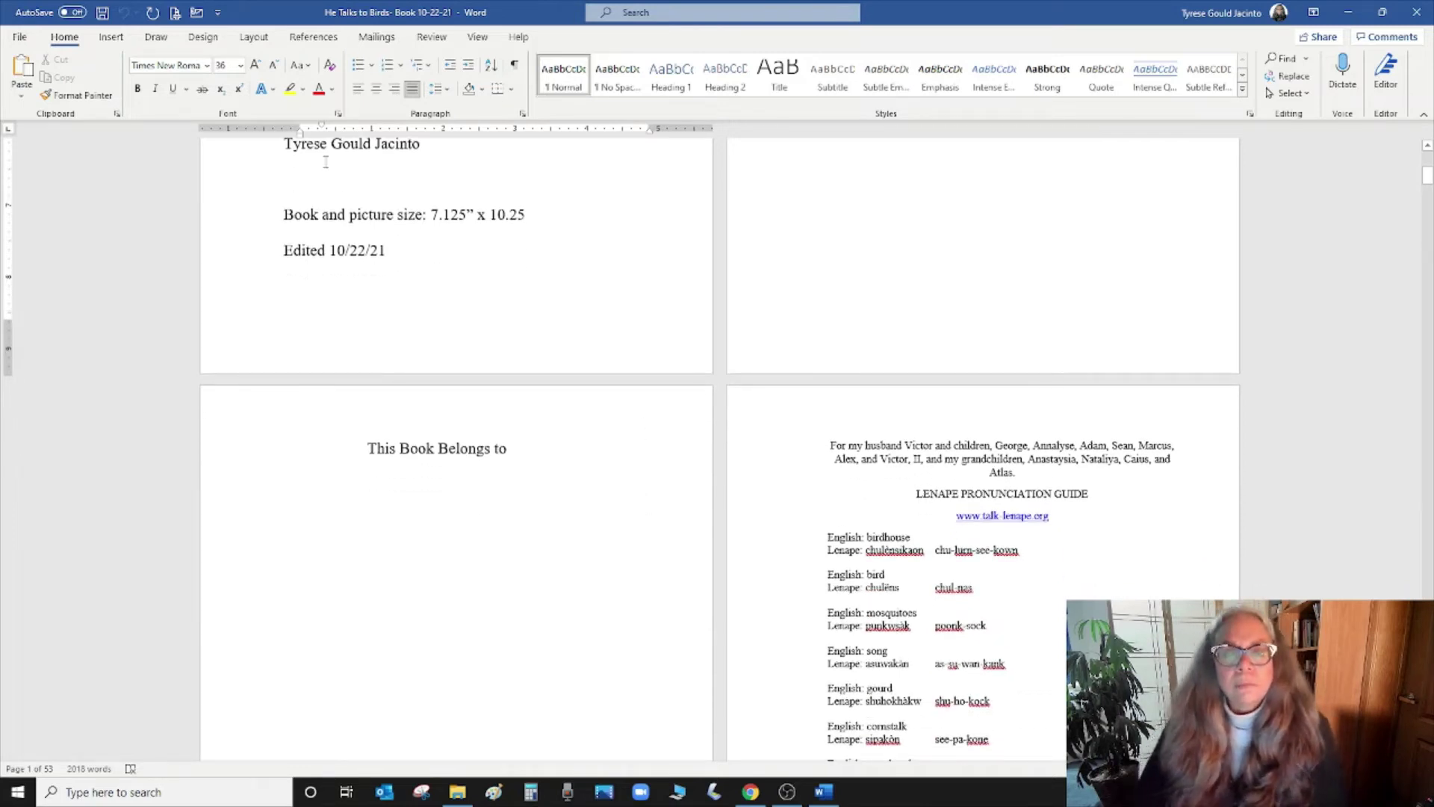
{"action": "scroll", "coordinate": [972, 425], "scroll_direction": "up", "scroll_amount": 5}
{"action": "scroll", "coordinate": [973, 425], "scroll_direction": "down", "scroll_amount": 2}
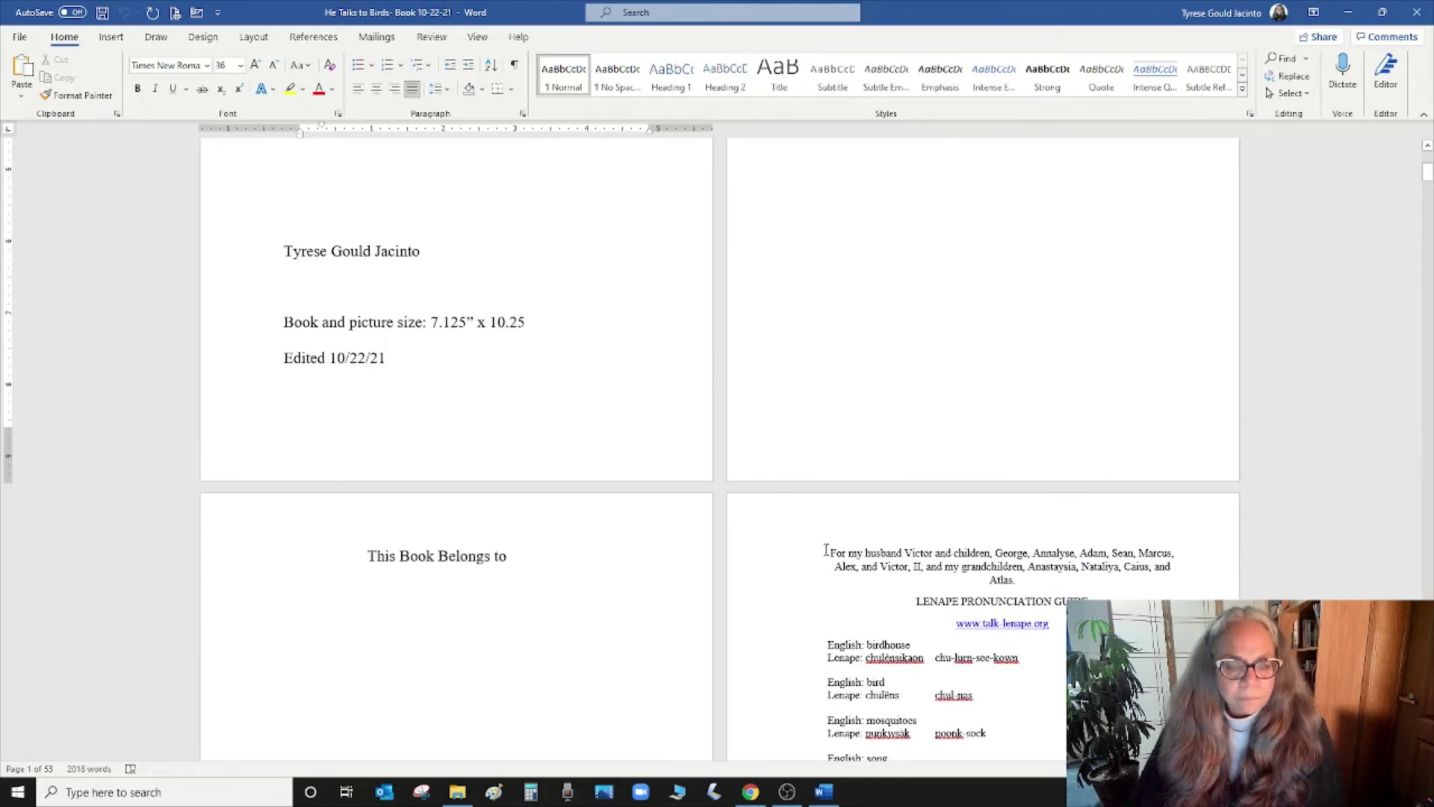
{"action": "scroll", "coordinate": [826, 550], "scroll_direction": "up", "scroll_amount": 10}
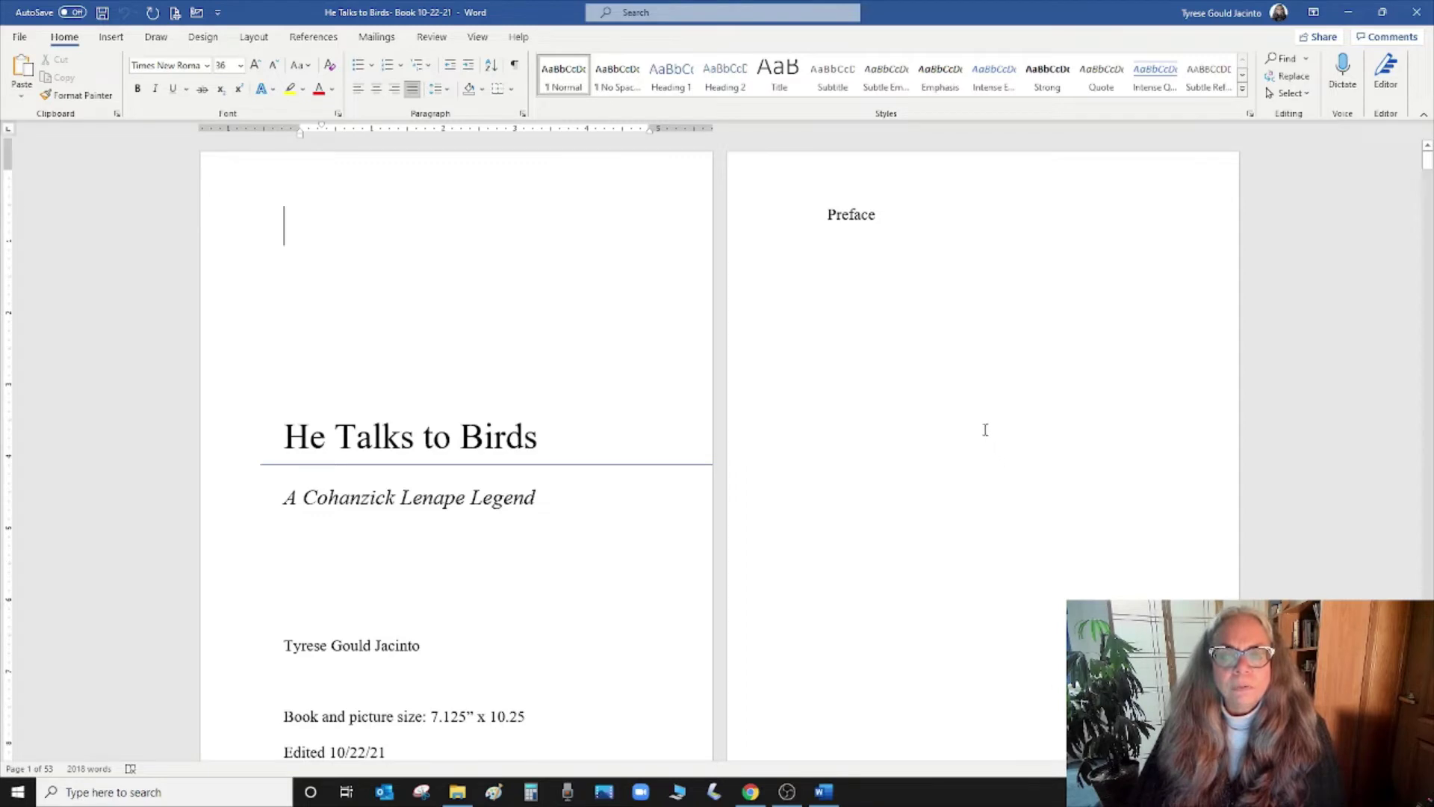
{"action": "scroll", "coordinate": [985, 429], "scroll_direction": "down", "scroll_amount": 14}
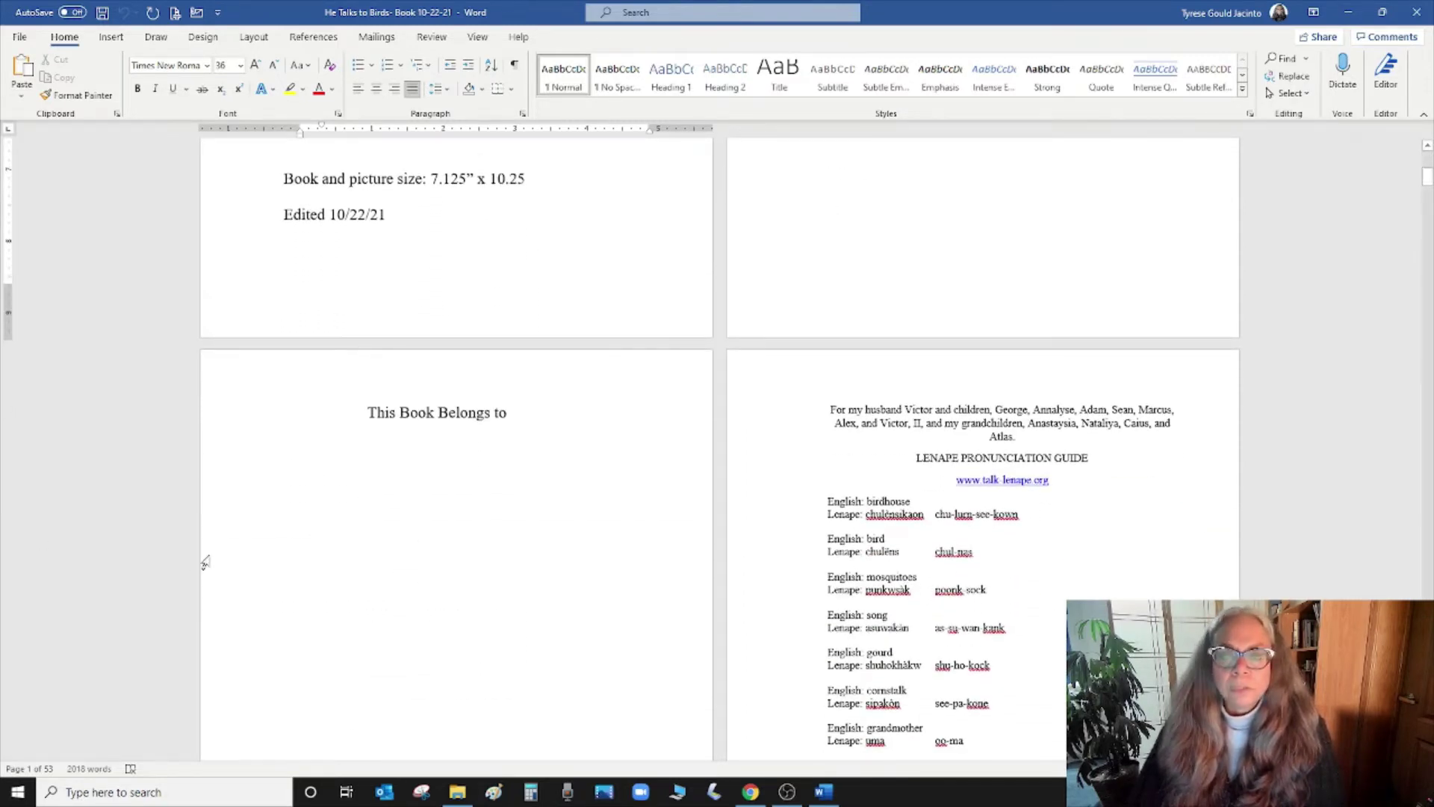
{"action": "scroll", "coordinate": [1128, 534], "scroll_direction": "down", "scroll_amount": 3}
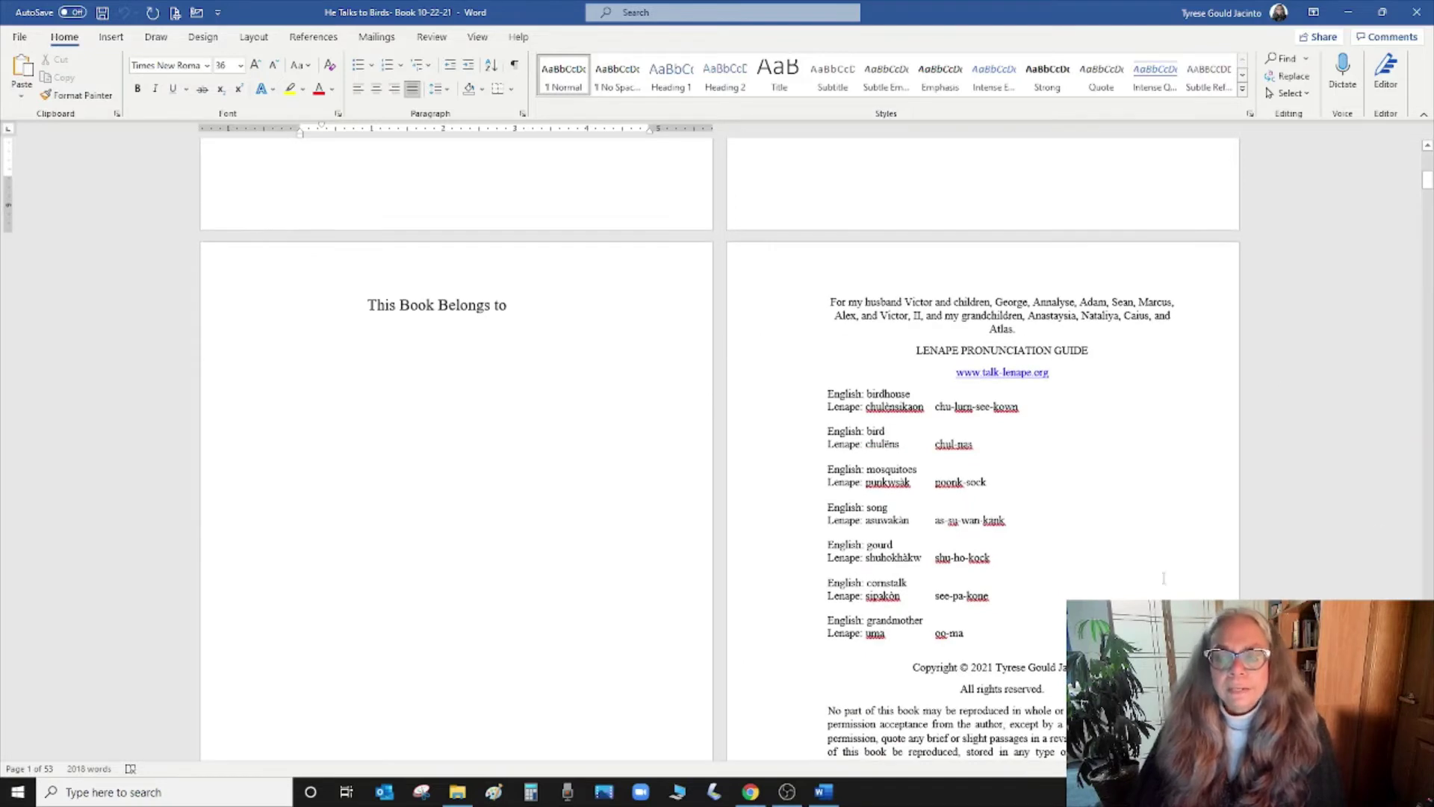
{"action": "scroll", "coordinate": [780, 269], "scroll_direction": "down", "scroll_amount": 2}
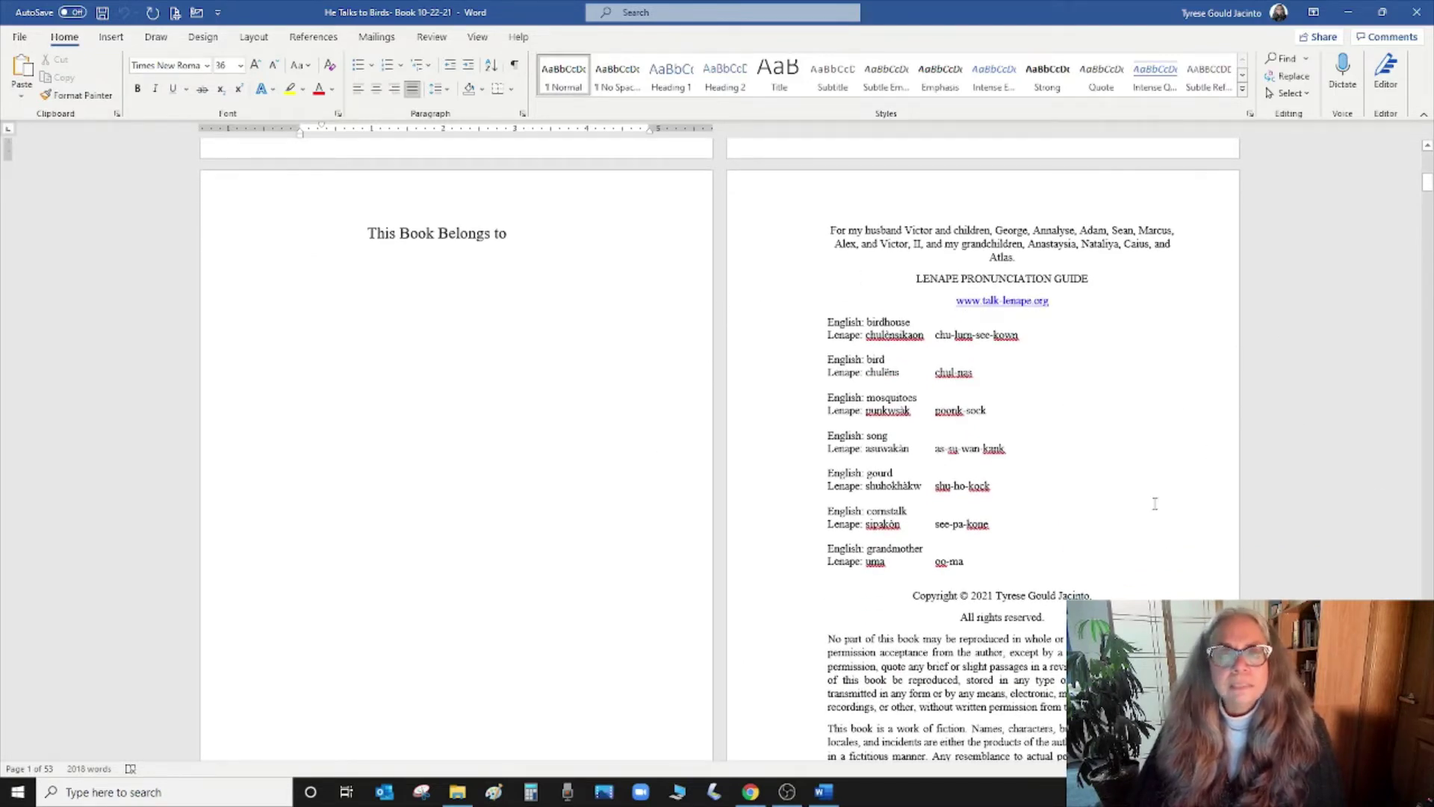
{"action": "scroll", "coordinate": [1154, 505], "scroll_direction": "down", "scroll_amount": 1}
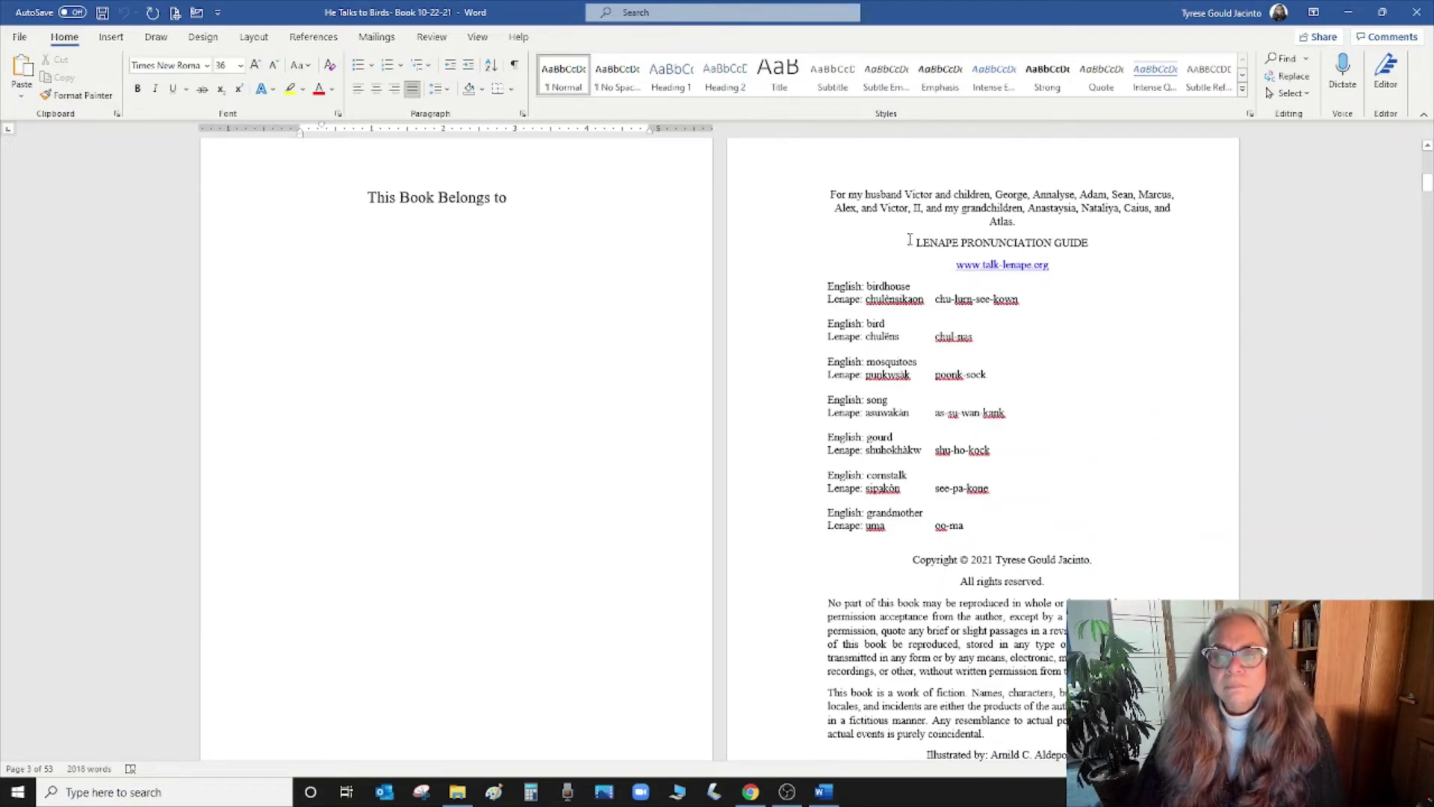
{"action": "scroll", "coordinate": [1146, 333], "scroll_direction": "down", "scroll_amount": 3}
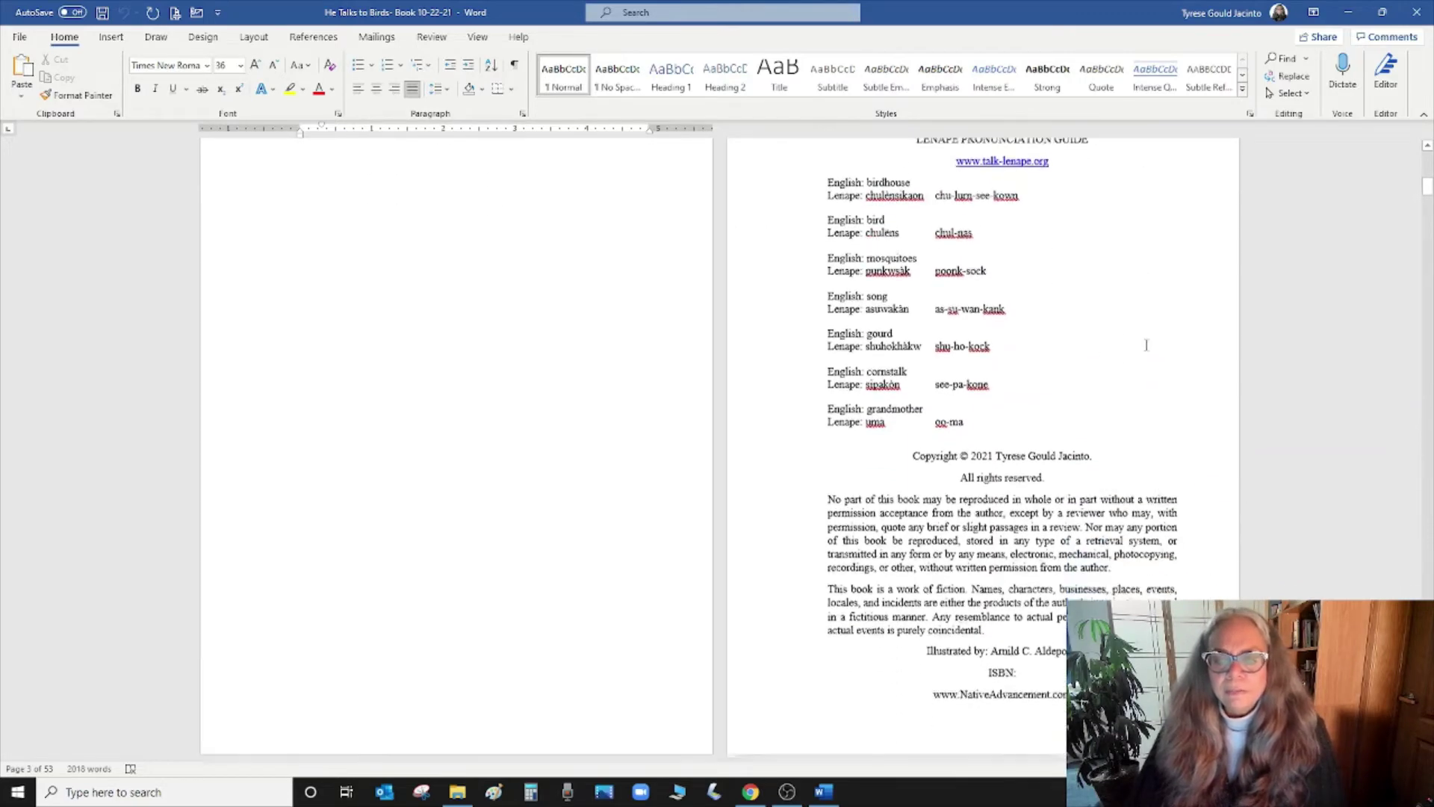
{"action": "scroll", "coordinate": [1073, 374], "scroll_direction": "down", "scroll_amount": 3}
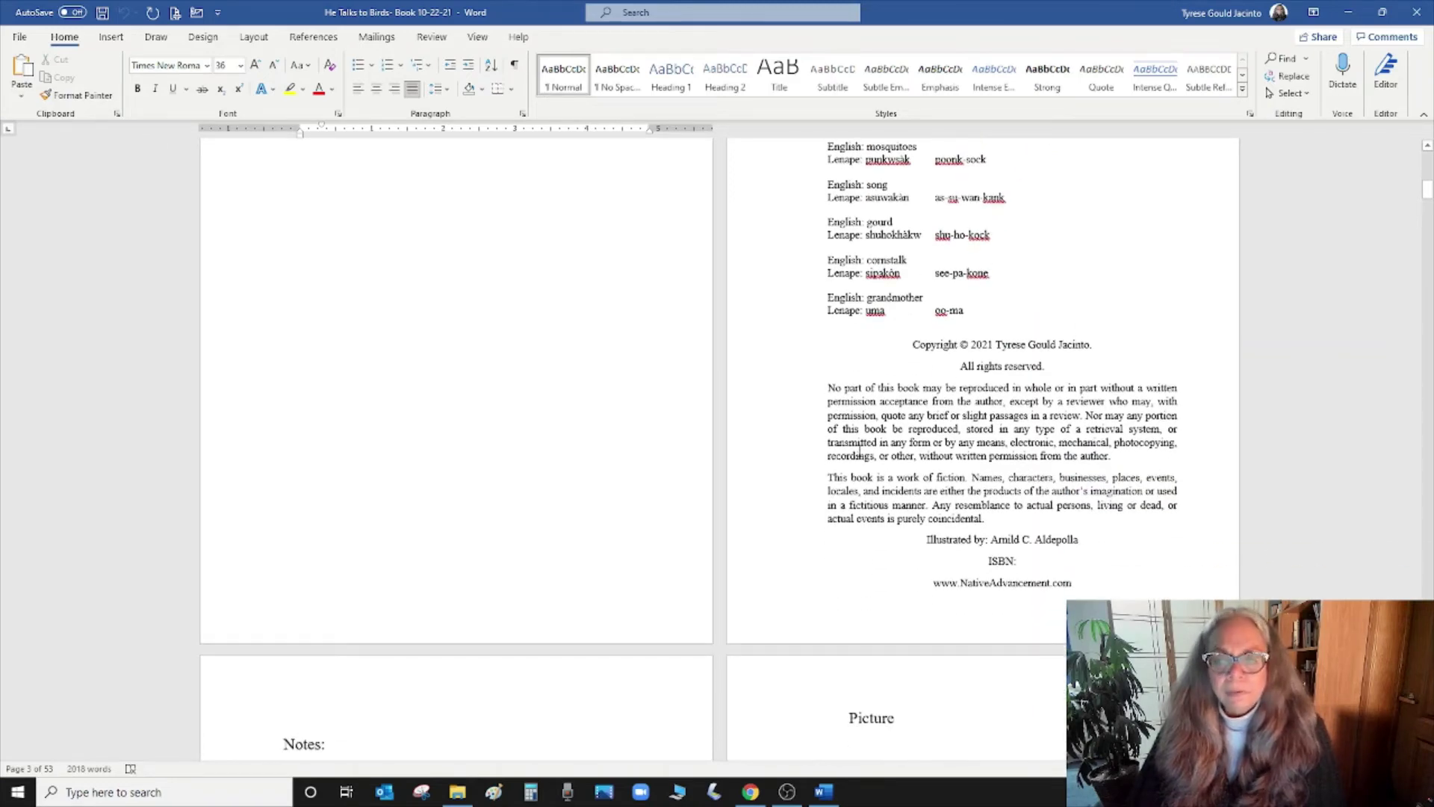
{"action": "scroll", "coordinate": [1119, 490], "scroll_direction": "down", "scroll_amount": 2}
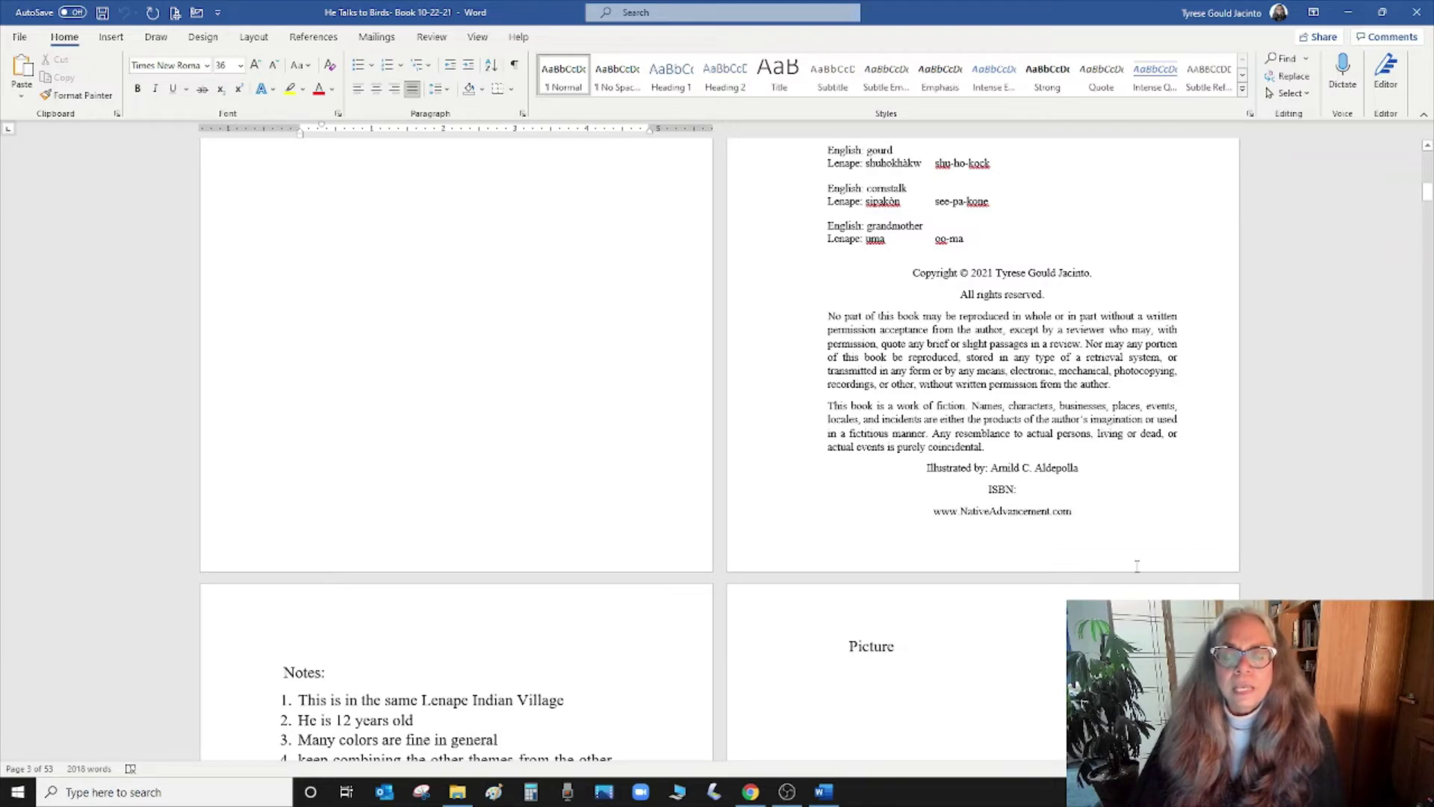
{"action": "scroll", "coordinate": [1129, 567], "scroll_direction": "down", "scroll_amount": 2}
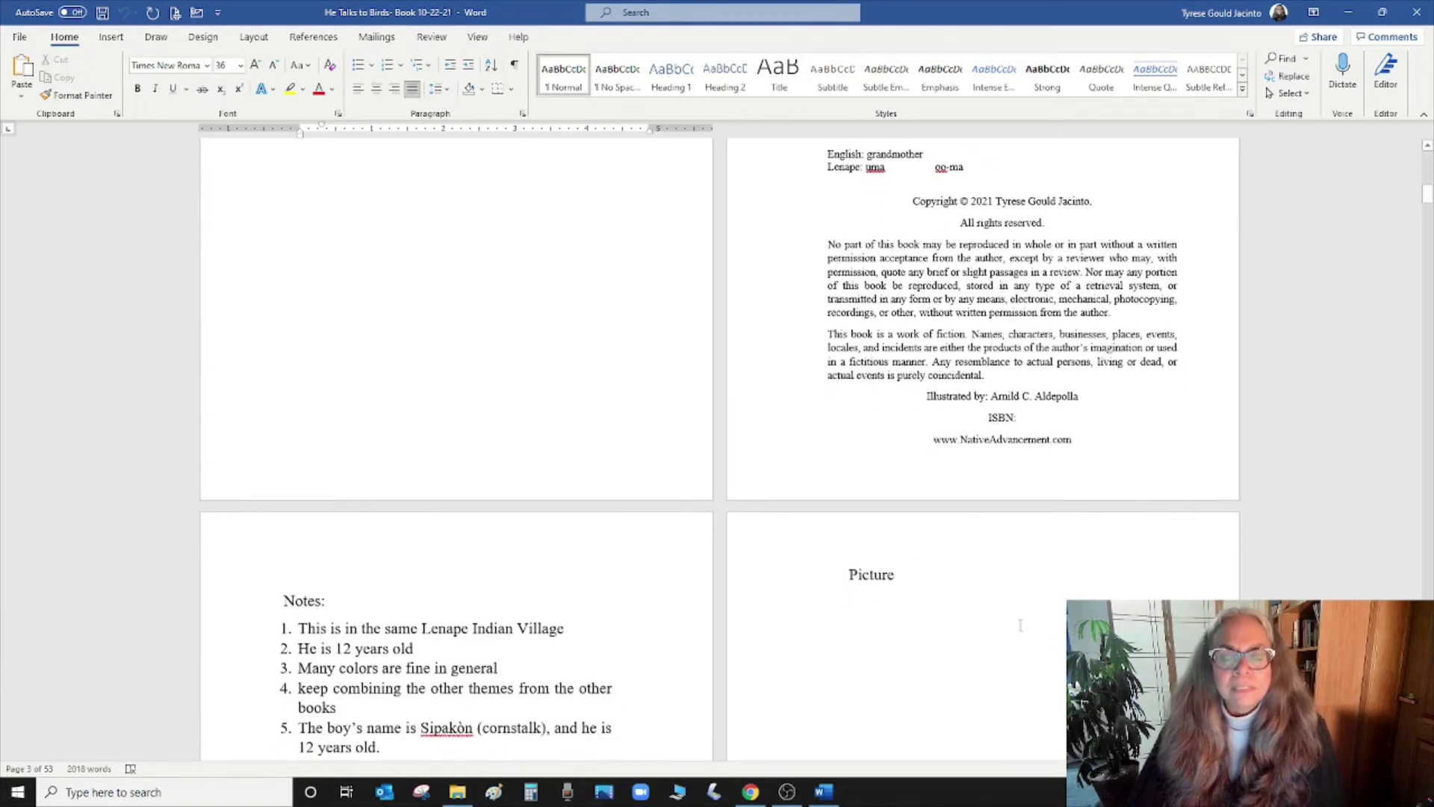
{"action": "scroll", "coordinate": [828, 579], "scroll_direction": "down", "scroll_amount": 1}
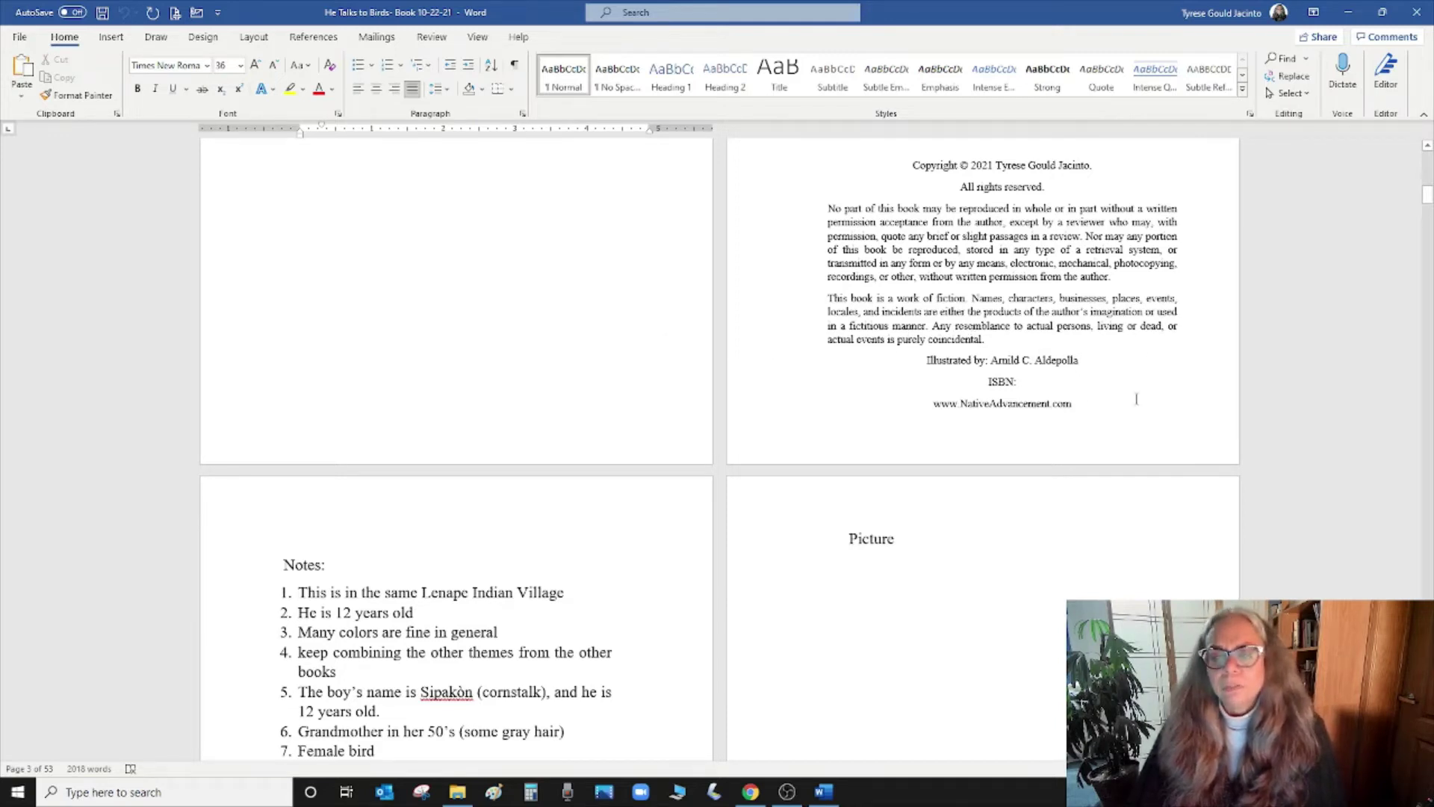
{"action": "scroll", "coordinate": [909, 360], "scroll_direction": "down", "scroll_amount": 3}
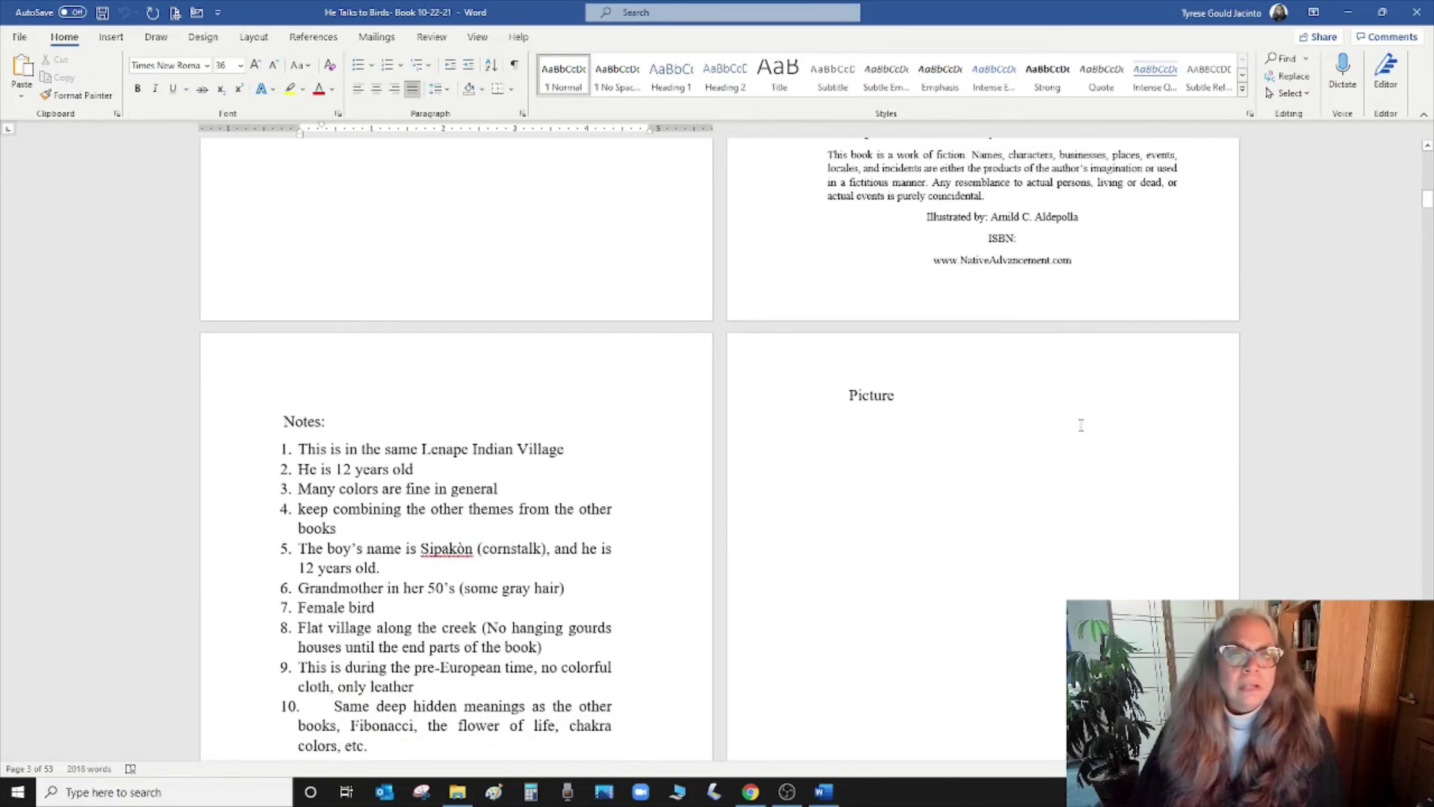
{"action": "scroll", "coordinate": [1046, 420], "scroll_direction": "down", "scroll_amount": 2}
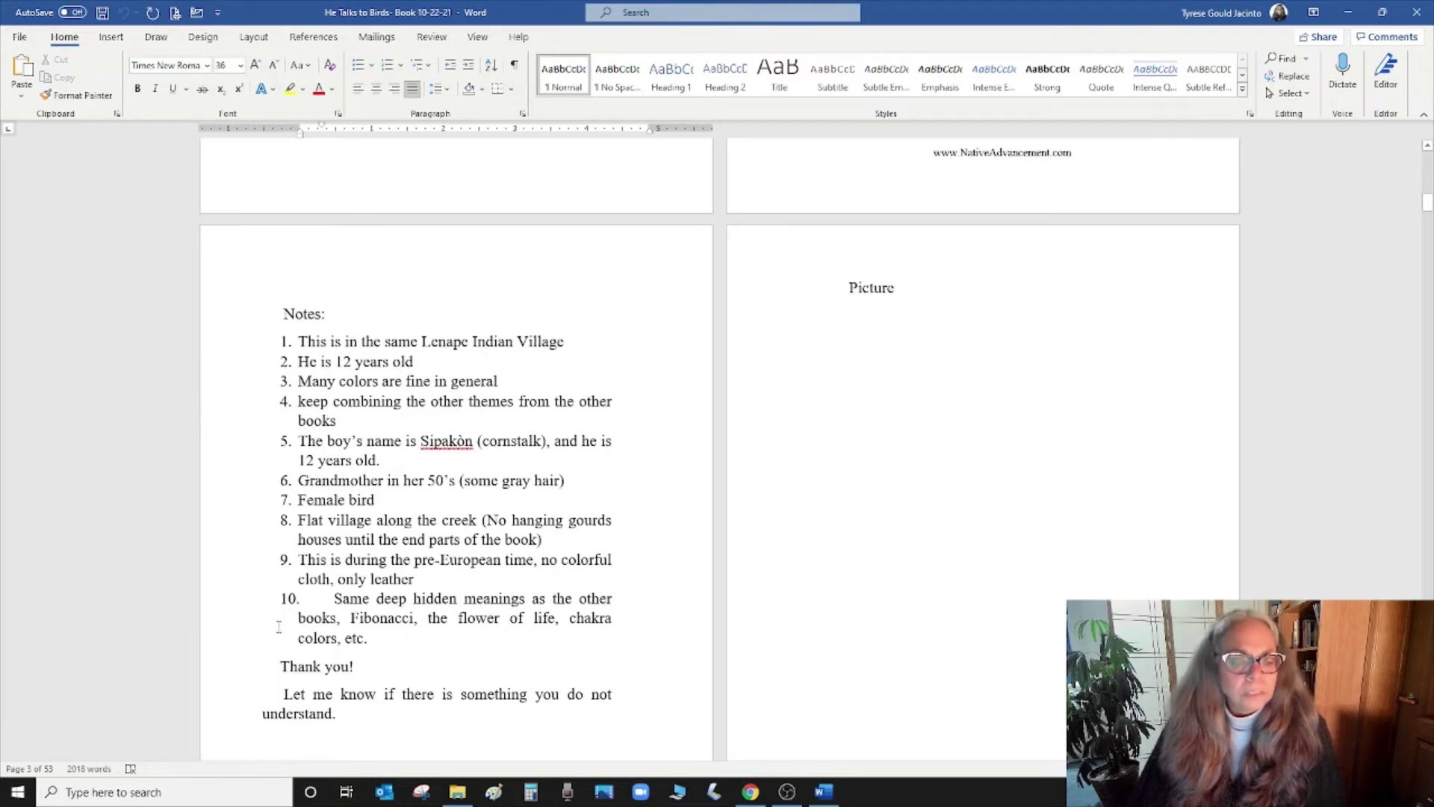
{"action": "scroll", "coordinate": [149, 404], "scroll_direction": "down", "scroll_amount": 3}
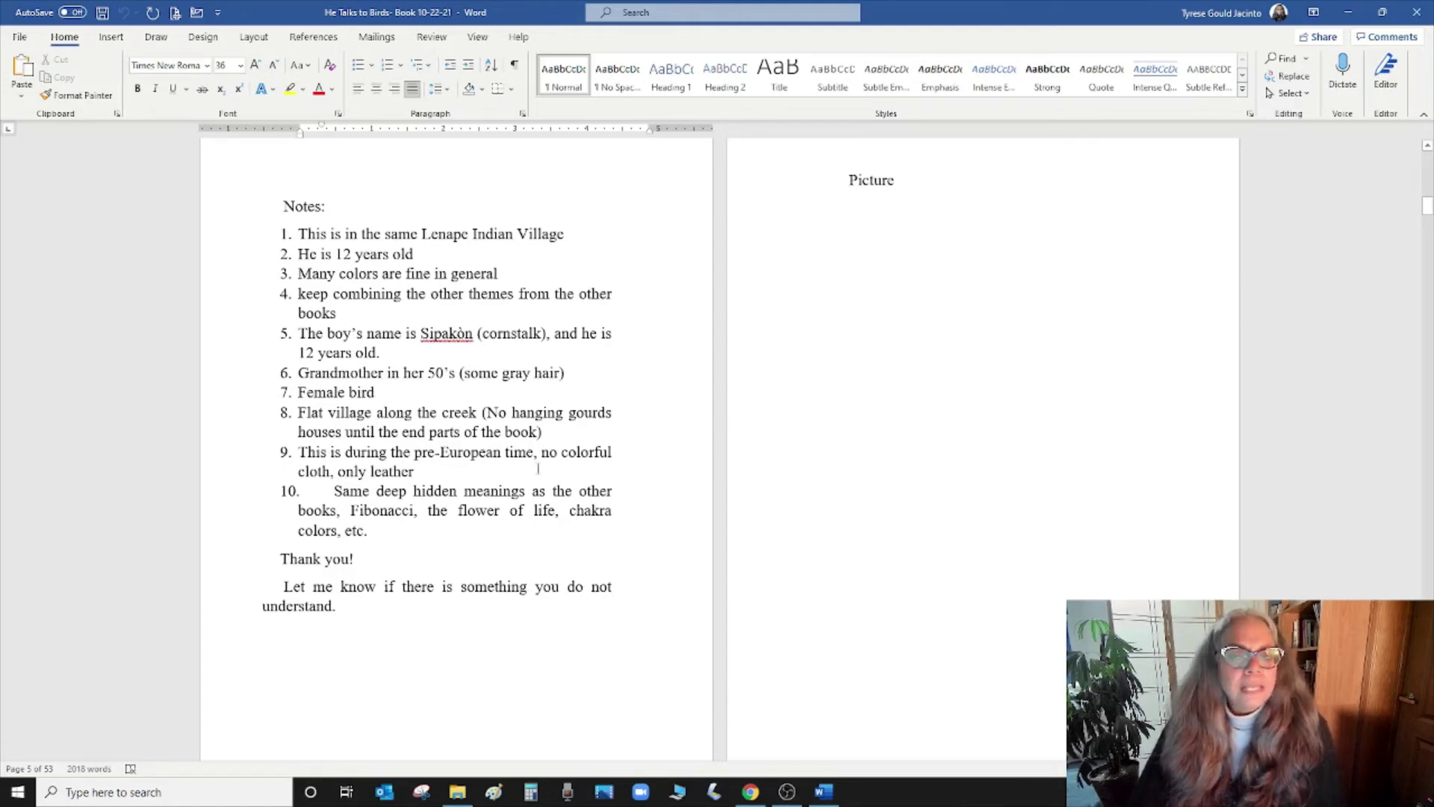
{"action": "scroll", "coordinate": [561, 508], "scroll_direction": "down", "scroll_amount": 1}
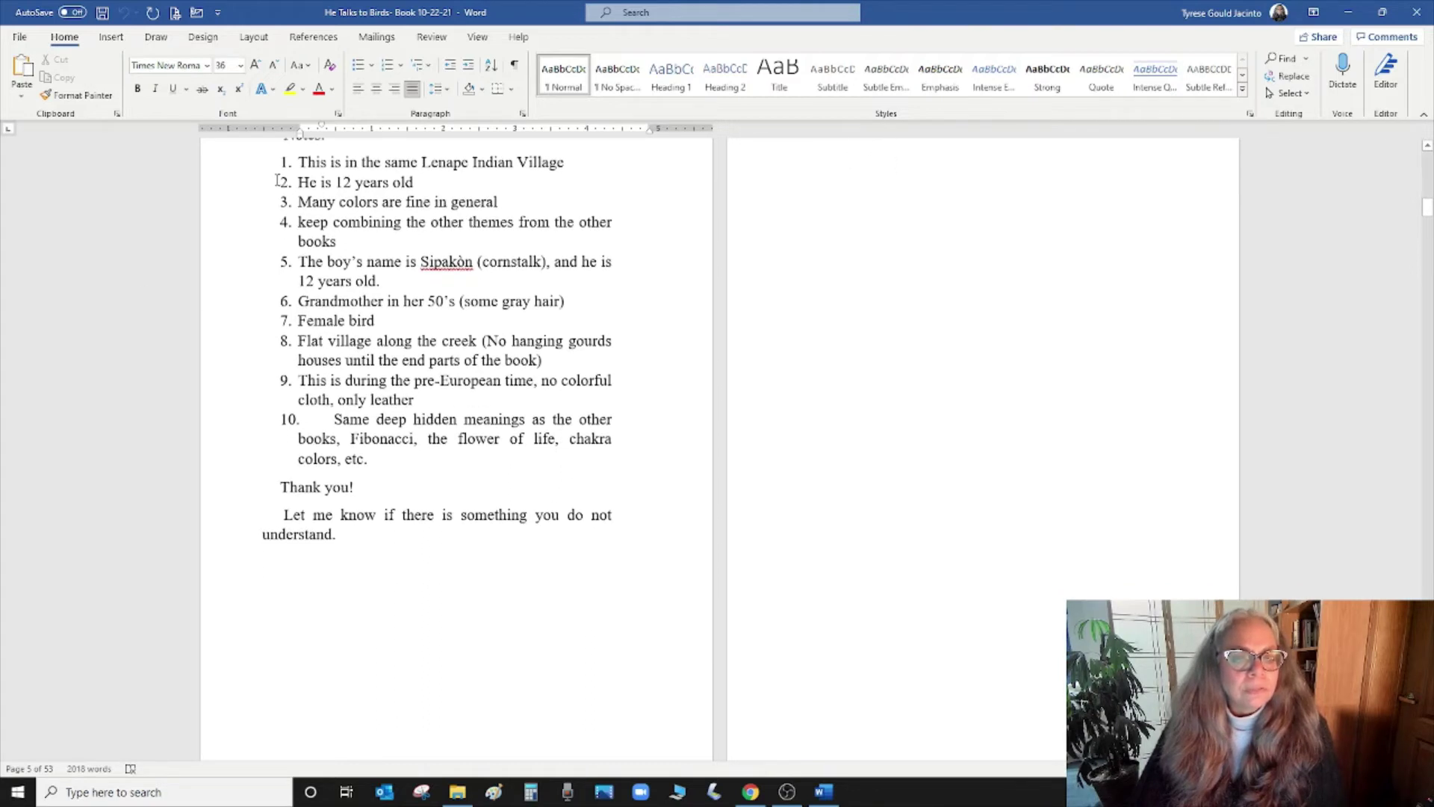
{"action": "scroll", "coordinate": [570, 573], "scroll_direction": "down", "scroll_amount": 1}
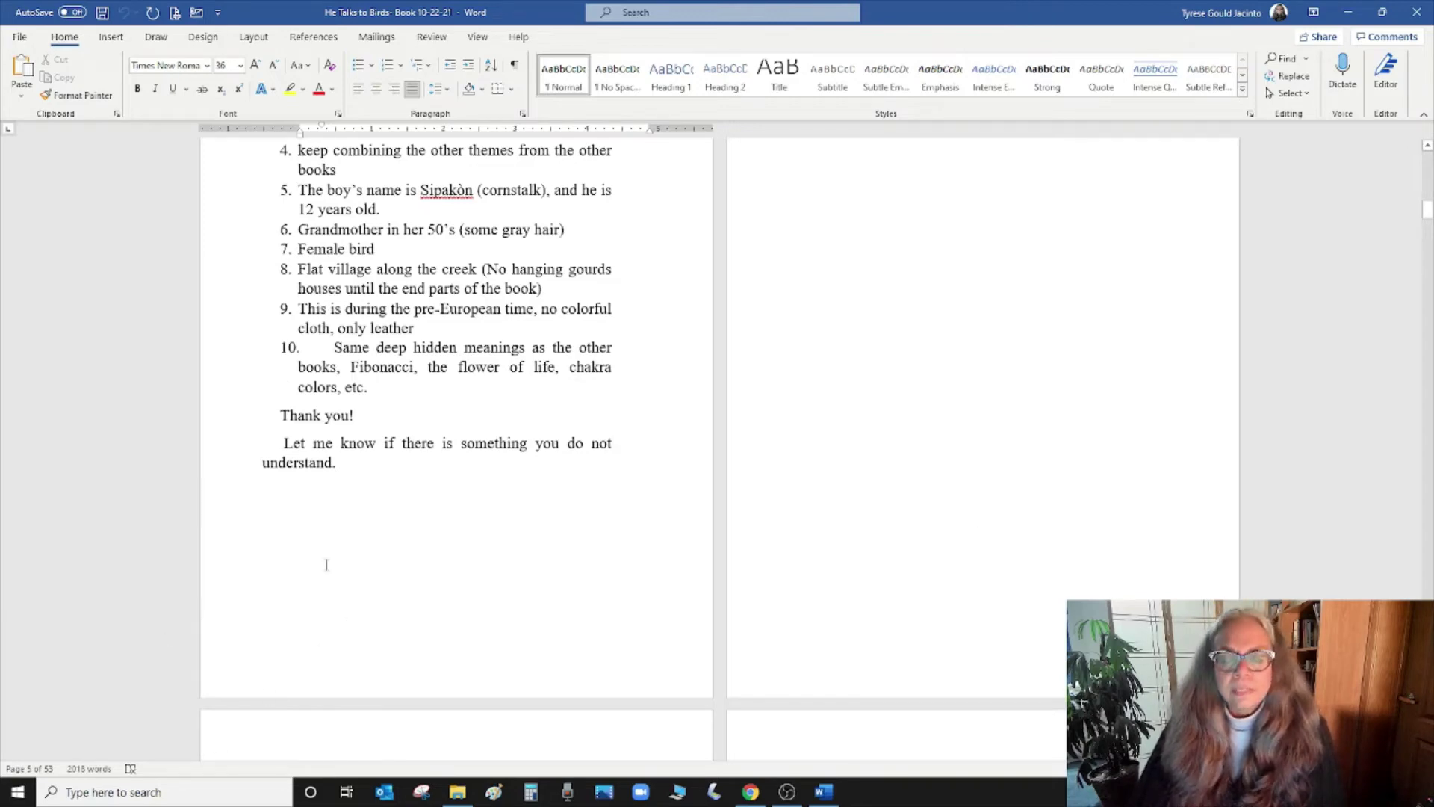
{"action": "scroll", "coordinate": [558, 562], "scroll_direction": "up", "scroll_amount": 1}
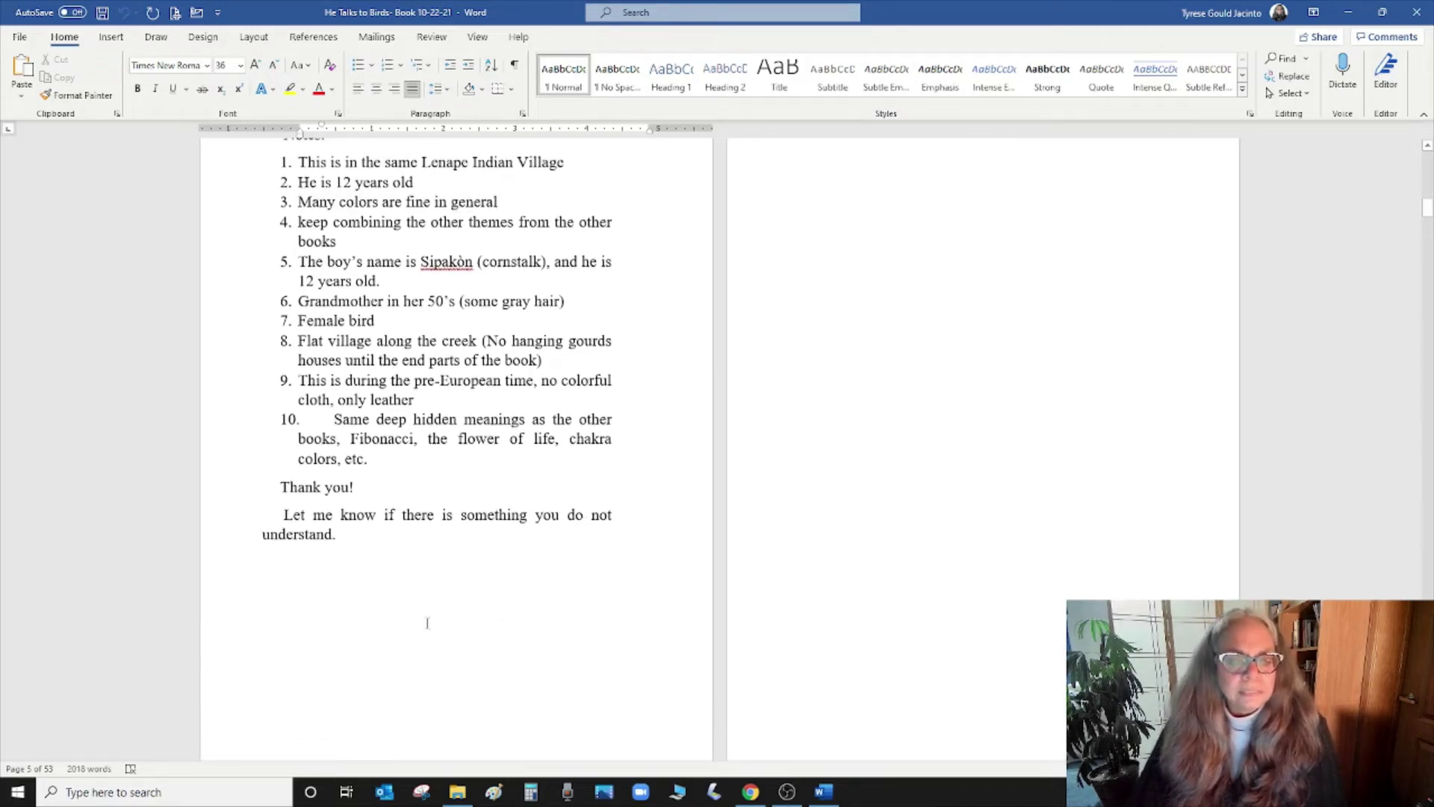
{"action": "scroll", "coordinate": [672, 556], "scroll_direction": "up", "scroll_amount": 4}
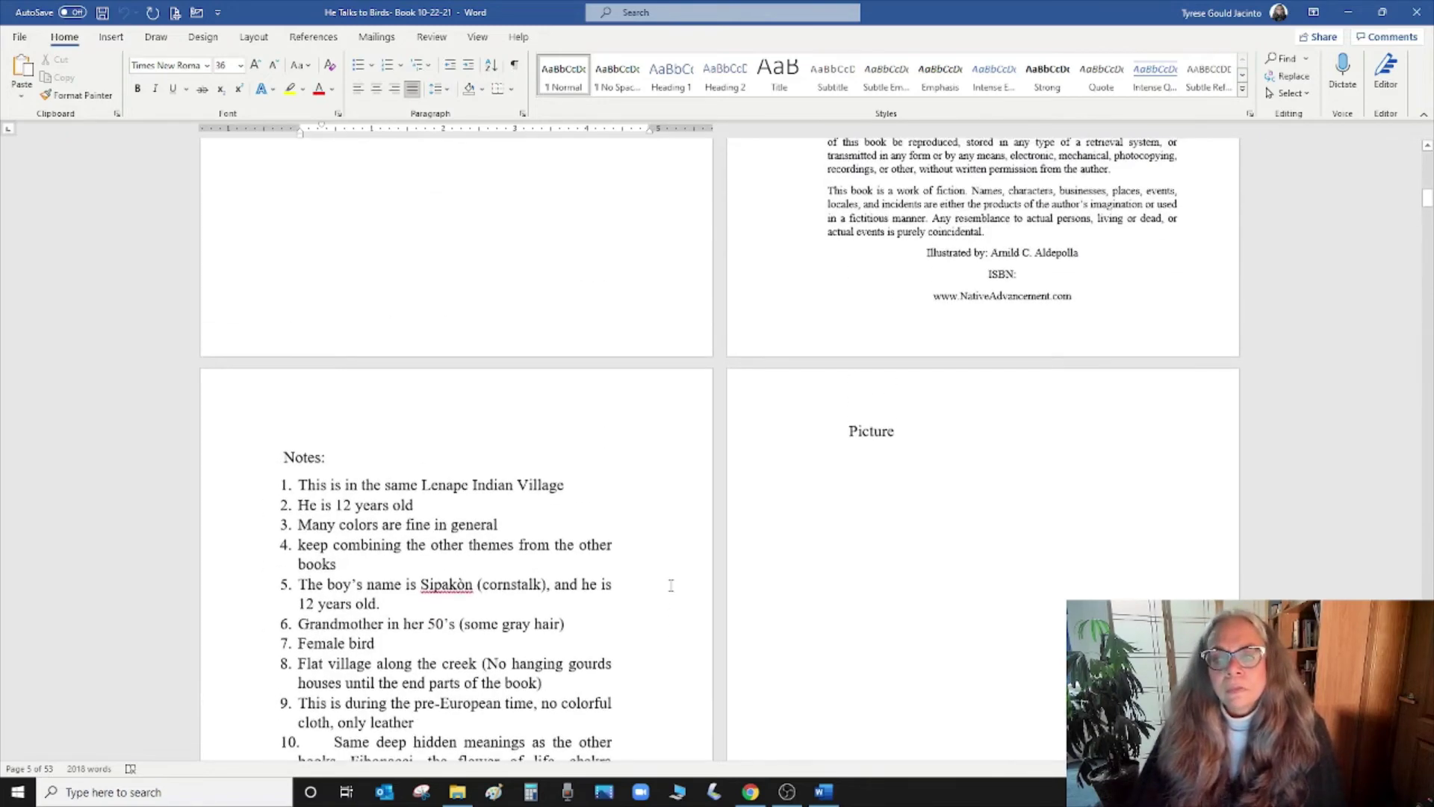
{"action": "scroll", "coordinate": [686, 560], "scroll_direction": "down", "scroll_amount": 2}
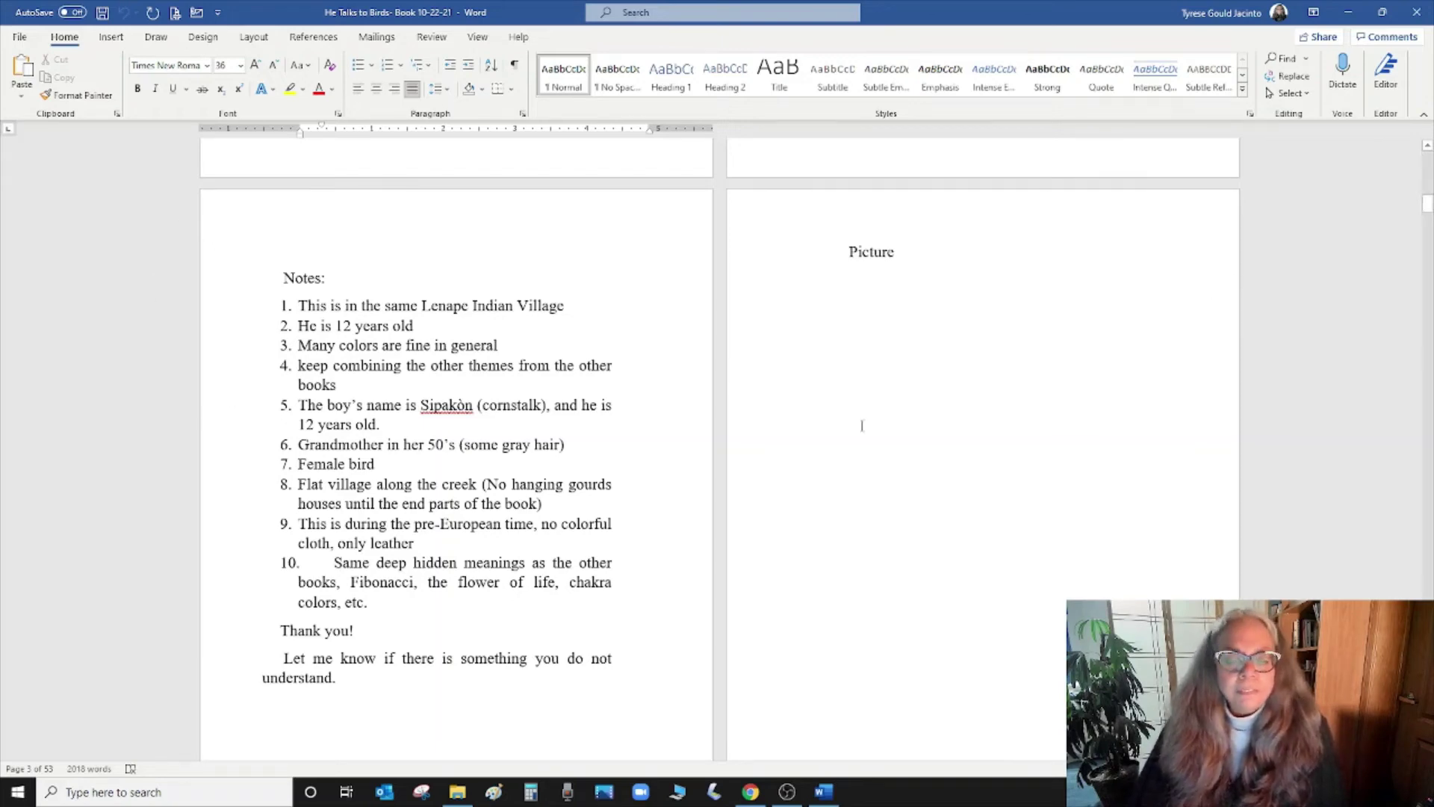
- Remove the first-line indent before 'There is' in the legend's opening paragraph
{"action": "scroll", "coordinate": [1120, 505], "scroll_direction": "down", "scroll_amount": 4}
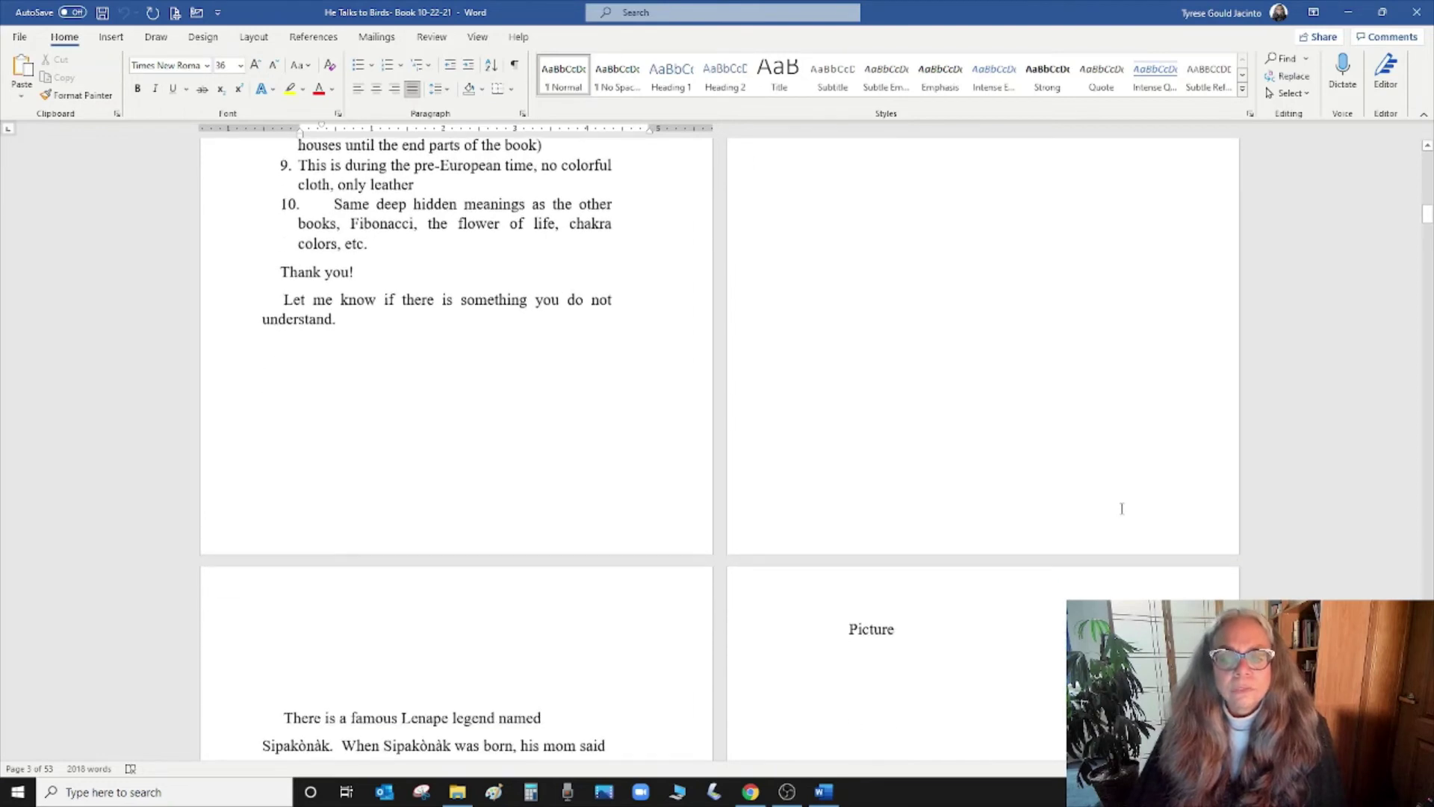
{"action": "scroll", "coordinate": [1121, 508], "scroll_direction": "down", "scroll_amount": 4}
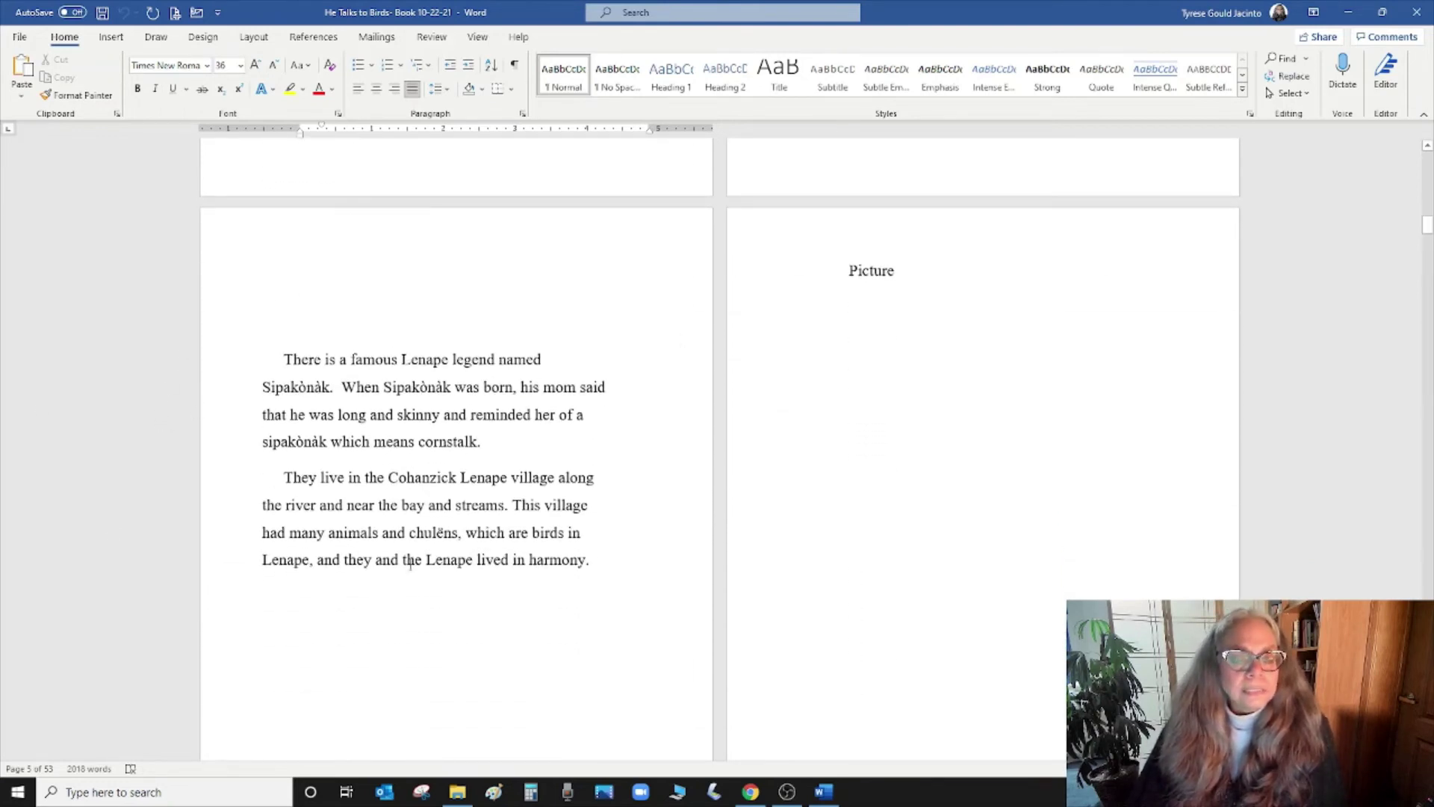
{"action": "left_click", "coordinate": [285, 360]}
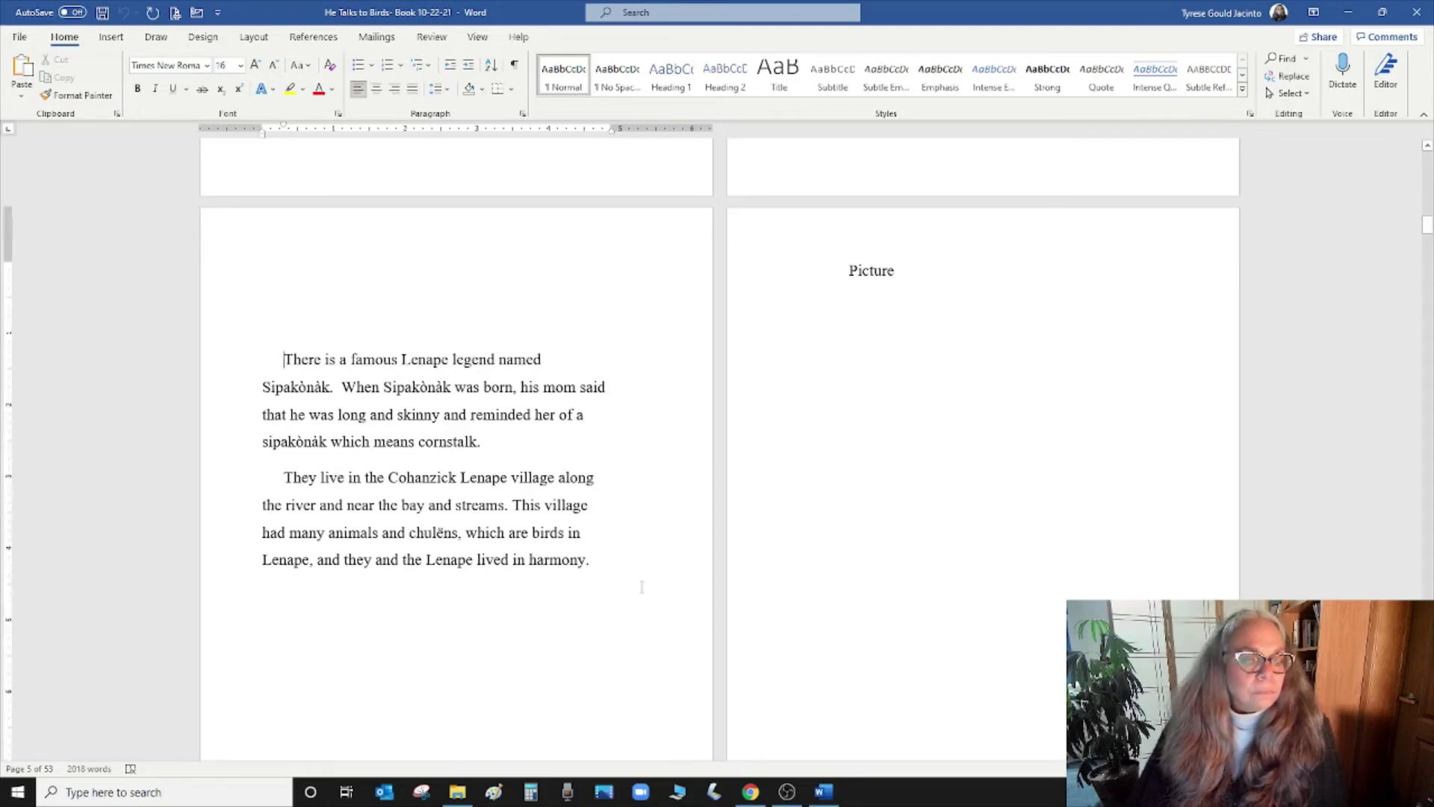
{"action": "key", "text": "BackSpace"}
{"action": "key", "text": "BackSpace"}
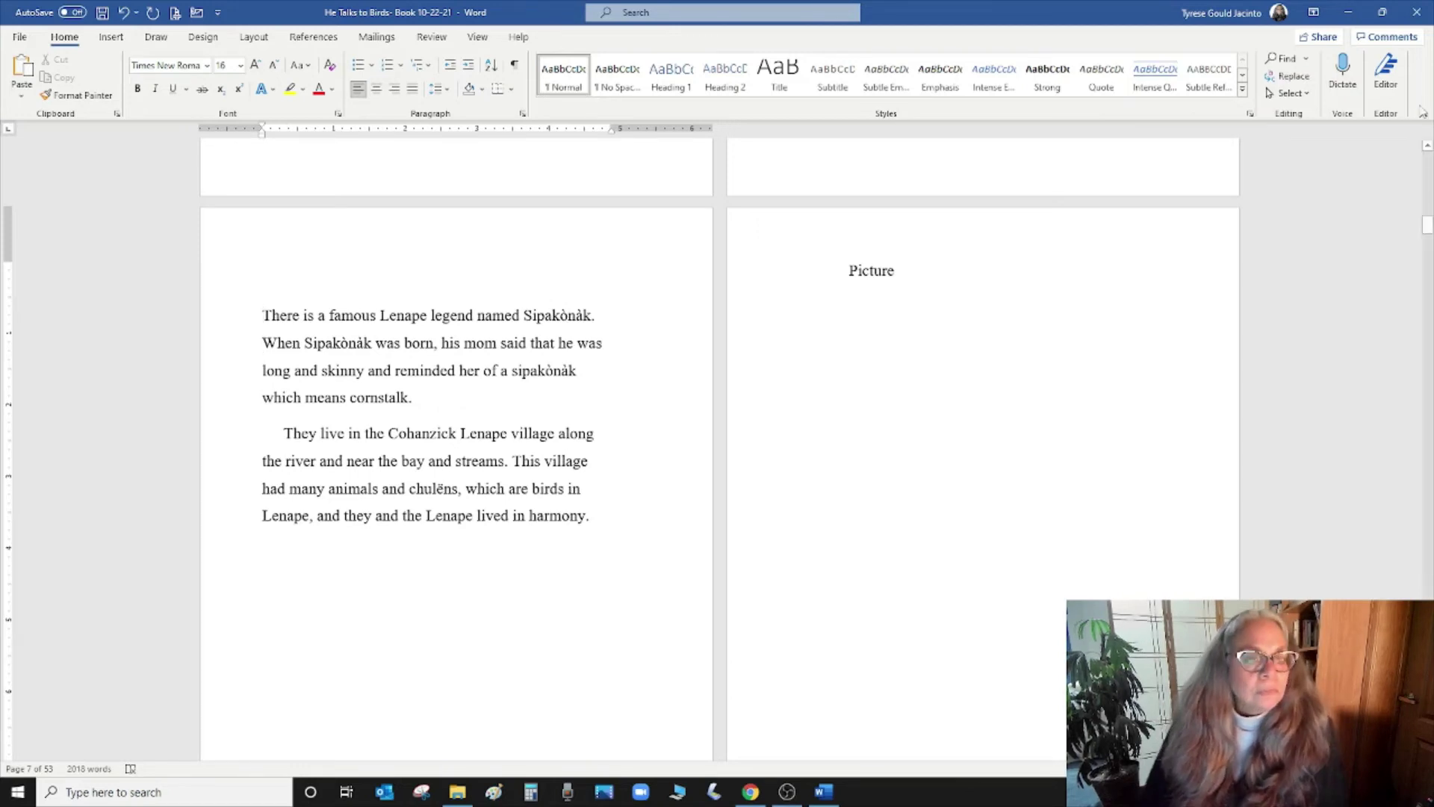
{"action": "left_click", "coordinate": [125, 14]}
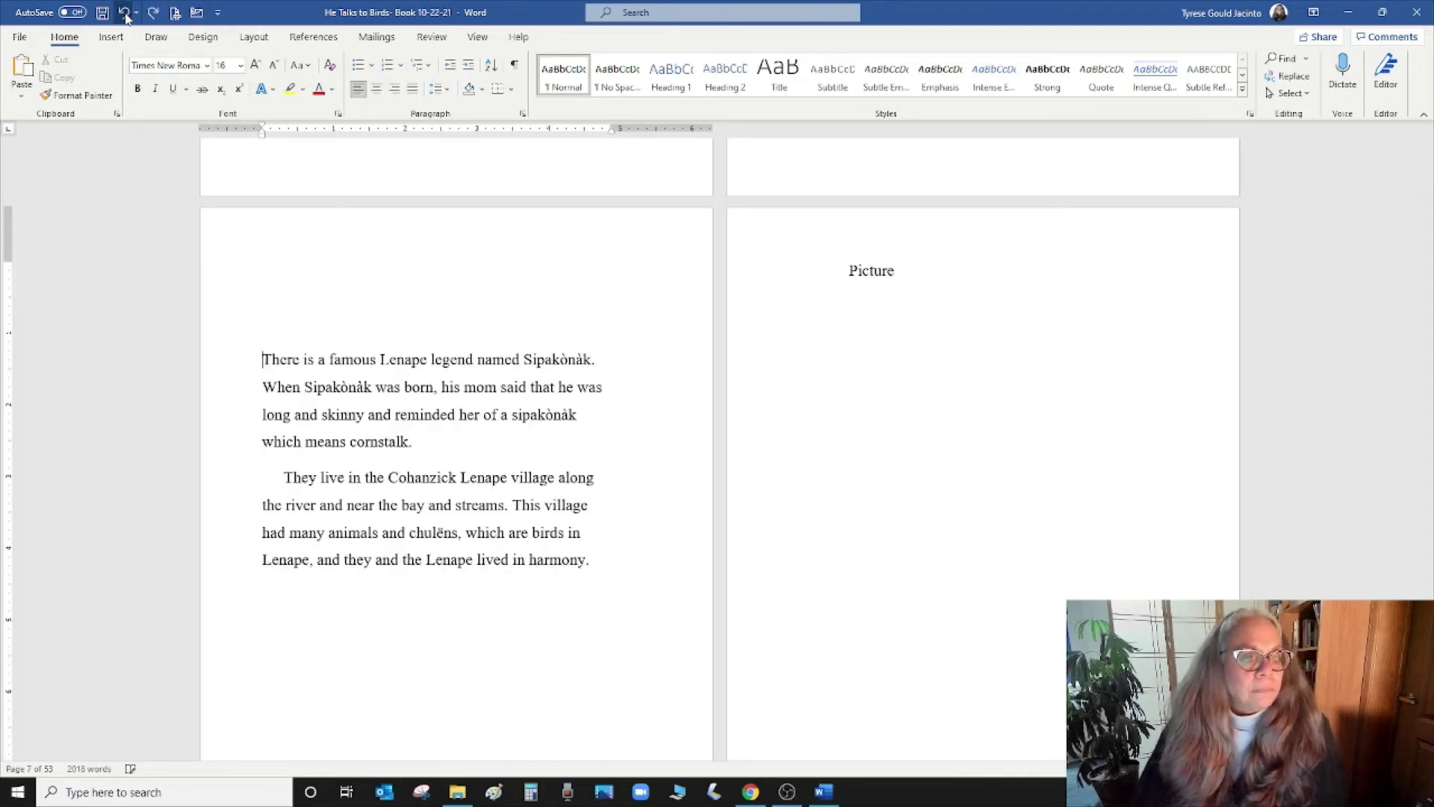
{"action": "left_click", "coordinate": [124, 14]}
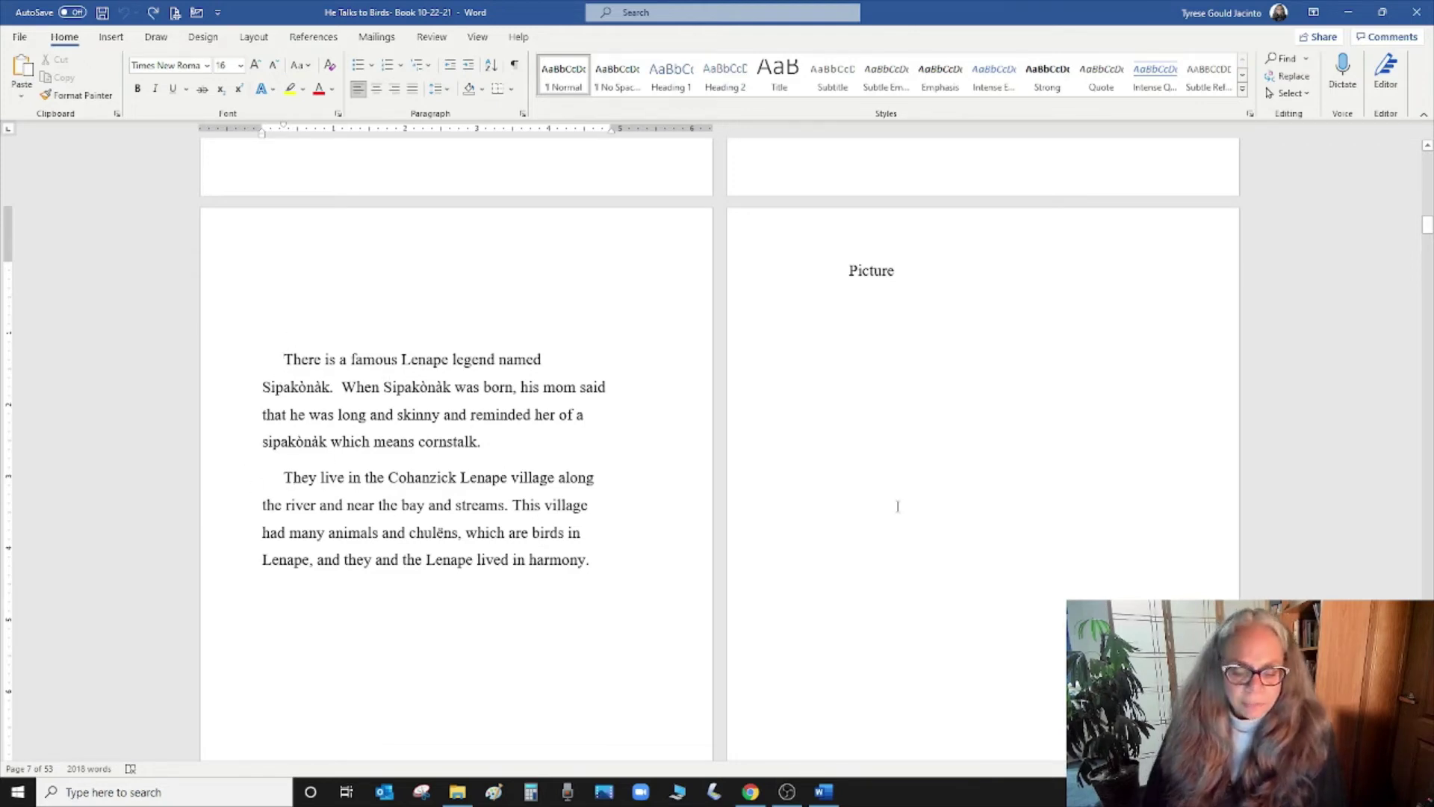
{"action": "key", "text": "BackSpace"}
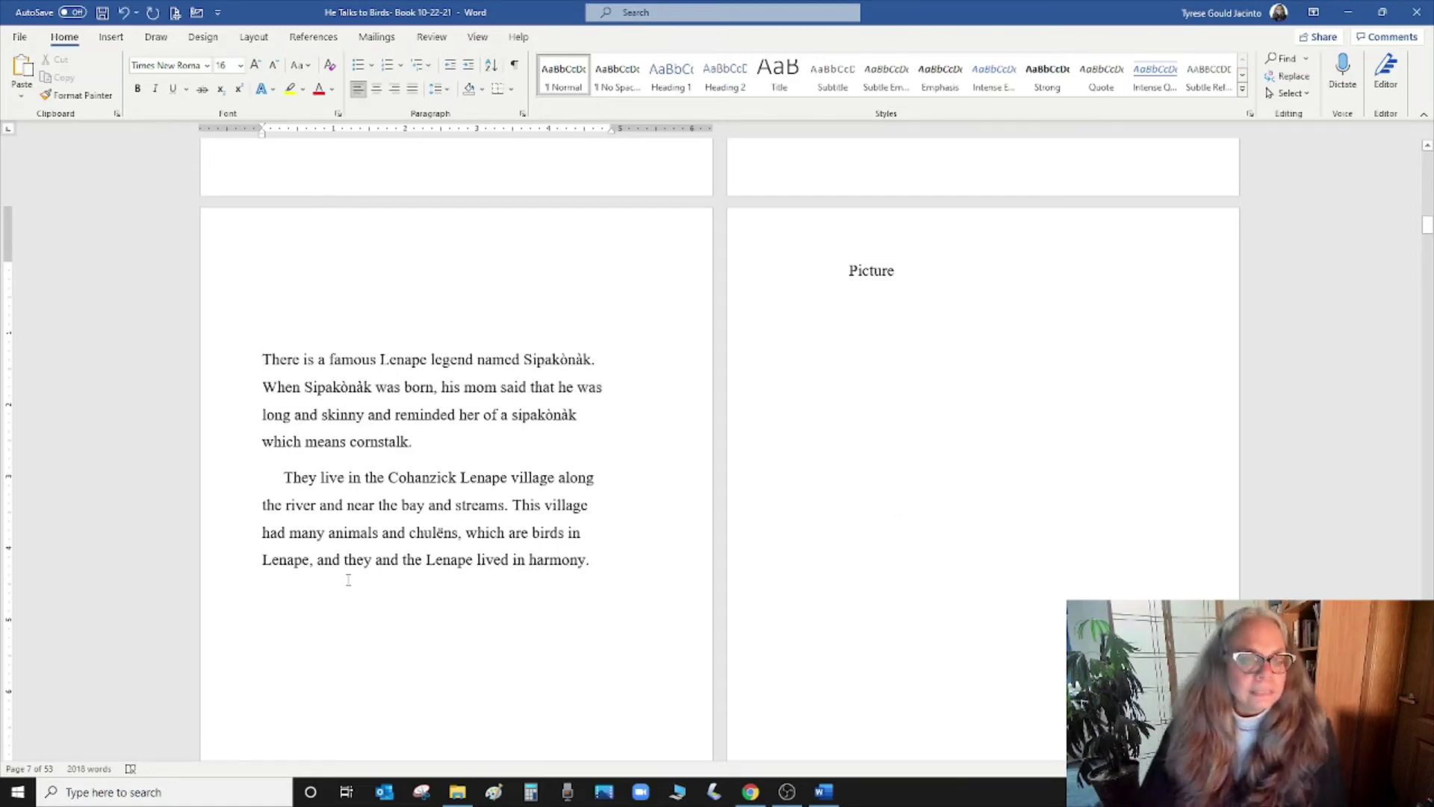
- Remove the indent before 'Sipakònàk' and split the paragraph at 'There are many methods'
{"action": "left_click", "coordinate": [281, 476]}
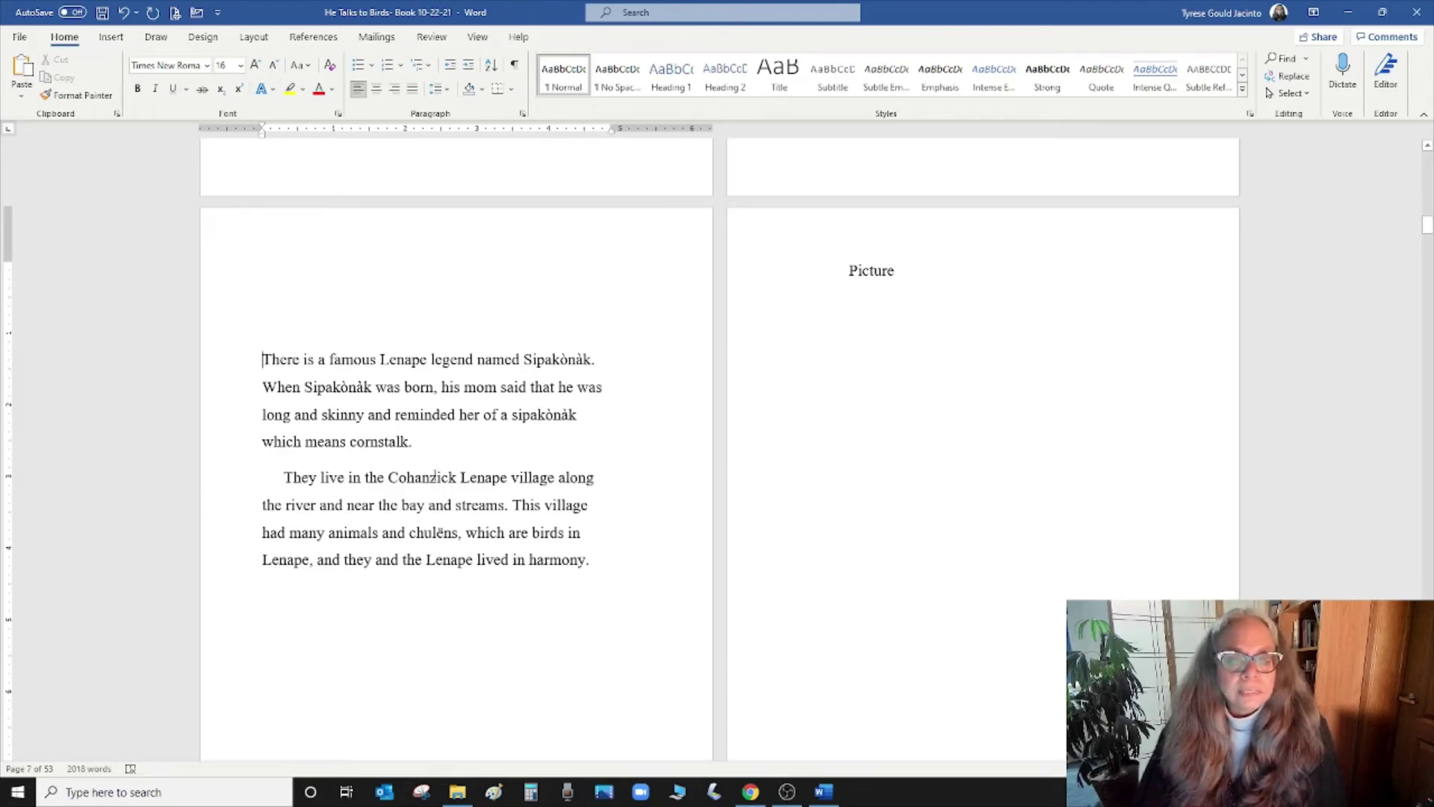
{"action": "scroll", "coordinate": [951, 454], "scroll_direction": "down", "scroll_amount": 1}
{"action": "scroll", "coordinate": [986, 327], "scroll_direction": "down", "scroll_amount": 5}
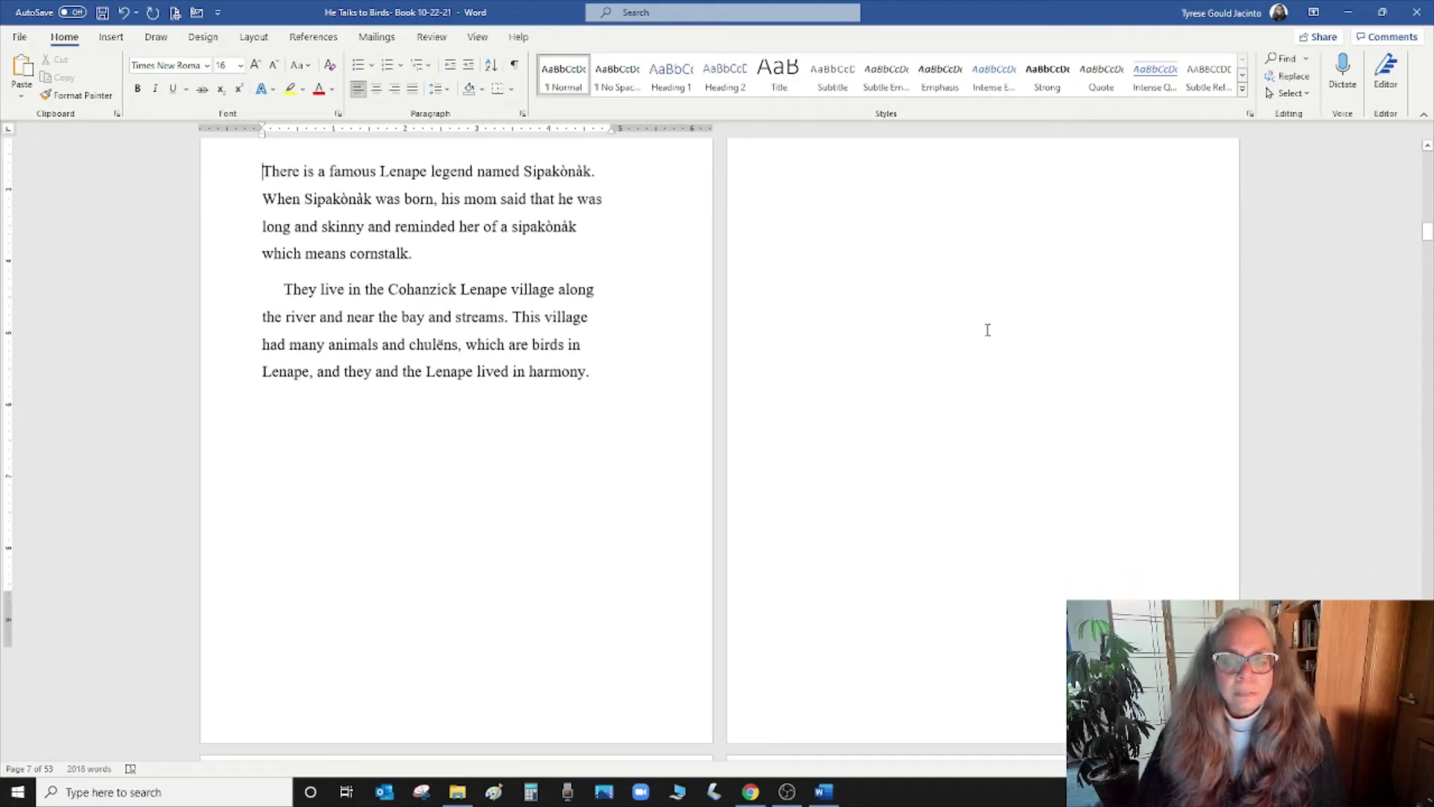
{"action": "scroll", "coordinate": [1083, 459], "scroll_direction": "down", "scroll_amount": 4}
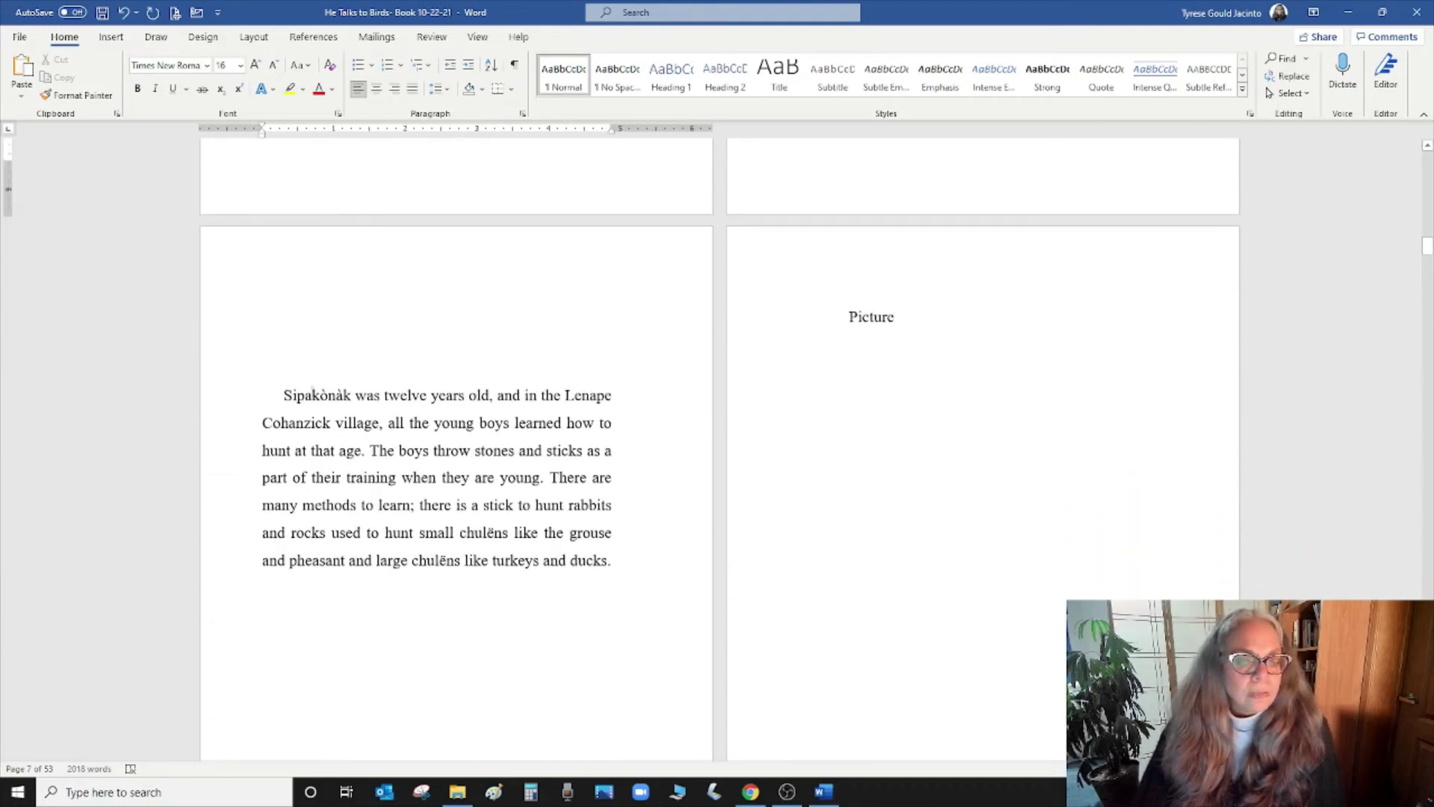
{"action": "left_click", "coordinate": [284, 395]}
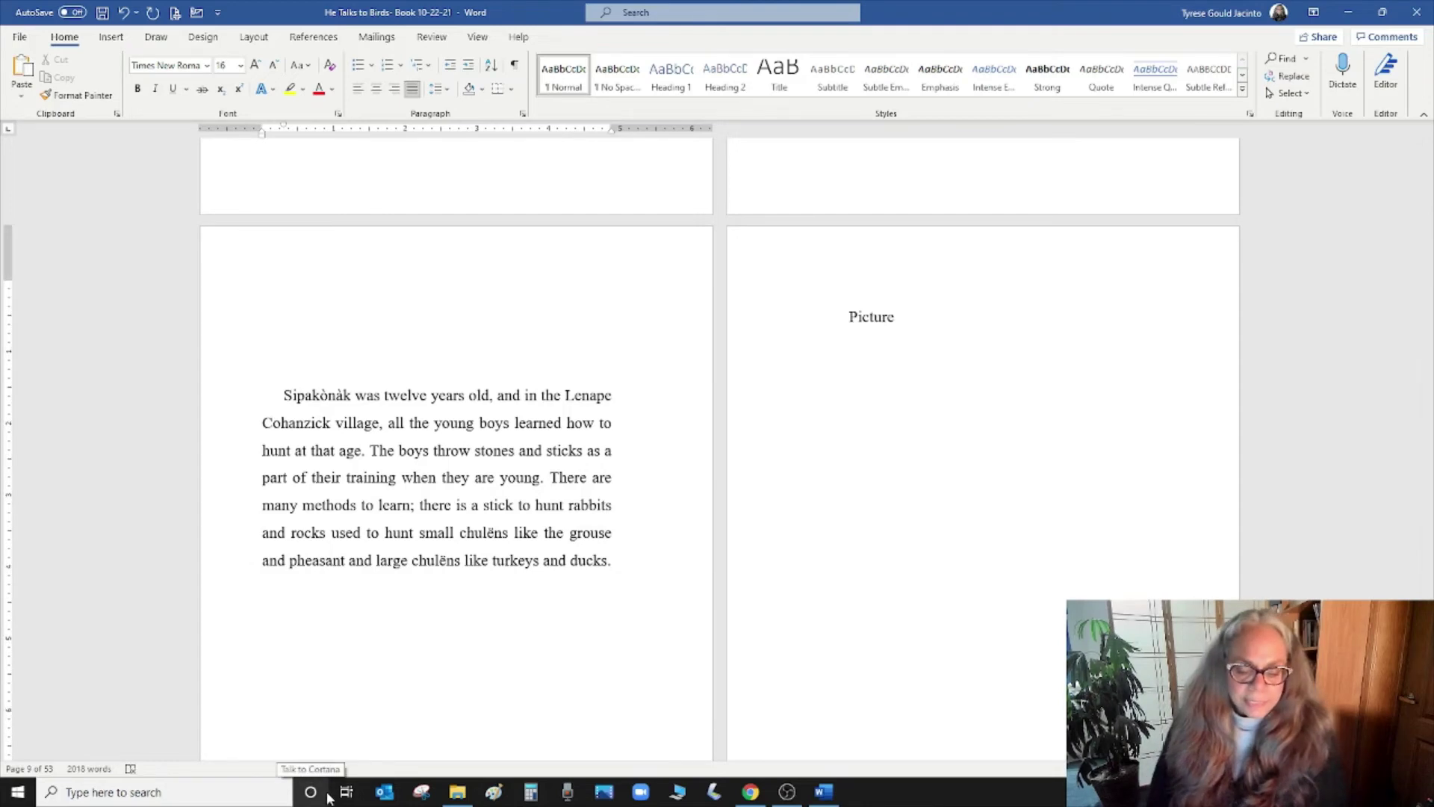
{"action": "key", "text": "BackSpace"}
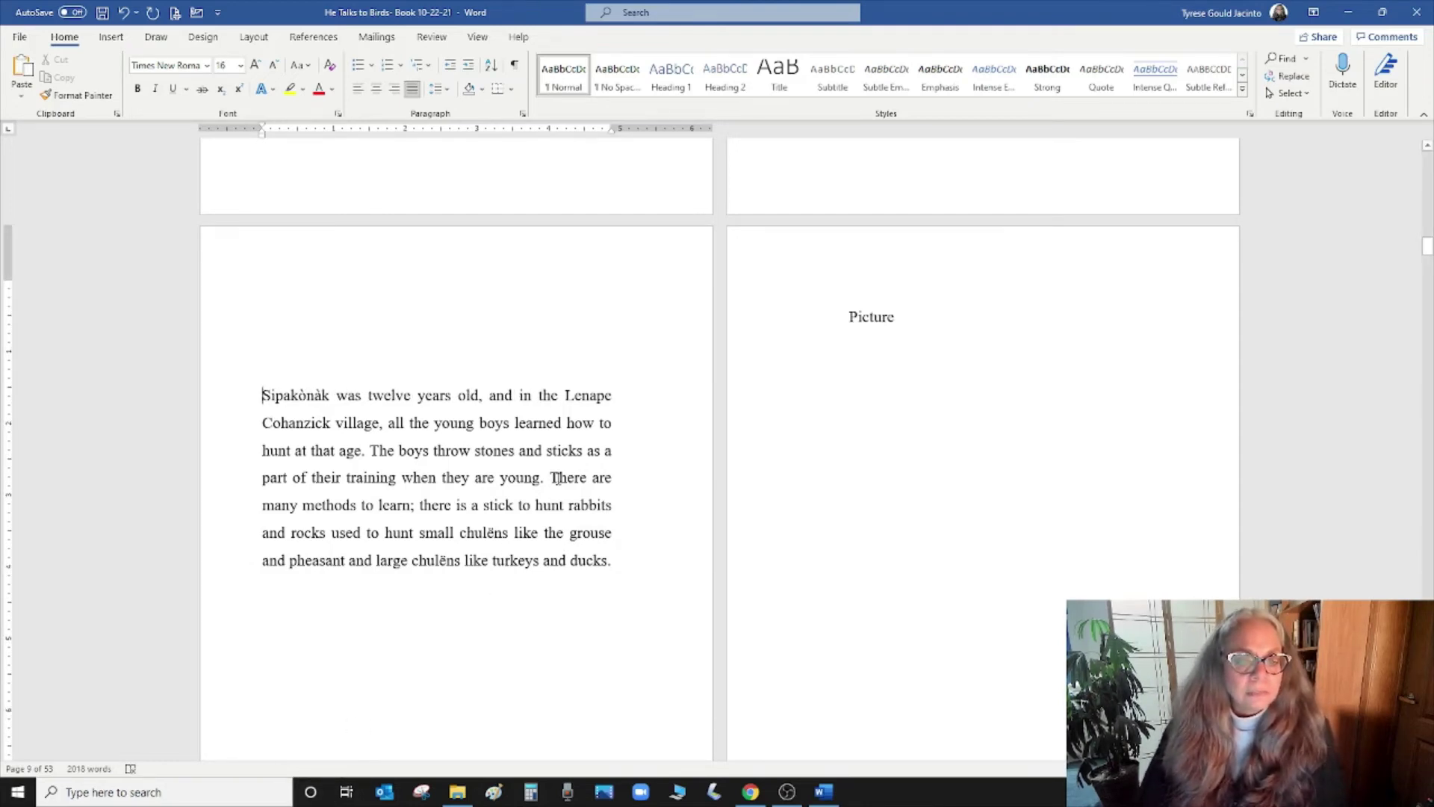
{"action": "left_click", "coordinate": [552, 476]}
{"action": "key", "text": "Return"}
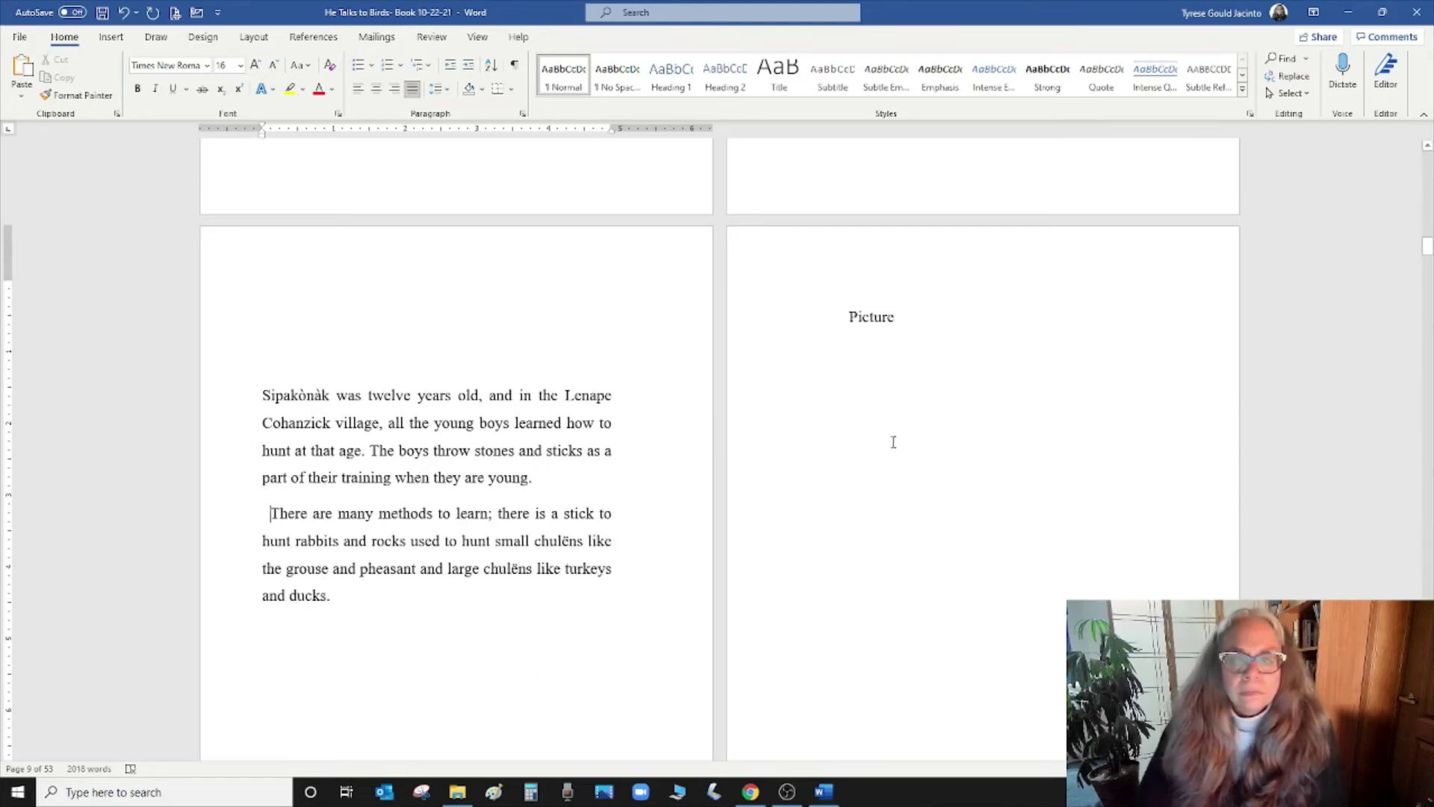
- Remove the first-line indents before the 'They' and 'Hunting' paragraphs
{"action": "scroll", "coordinate": [1018, 480], "scroll_direction": "down", "scroll_amount": 1}
{"action": "scroll", "coordinate": [1005, 468], "scroll_direction": "up", "scroll_amount": 8}
{"action": "scroll", "coordinate": [1000, 480], "scroll_direction": "up", "scroll_amount": 1}
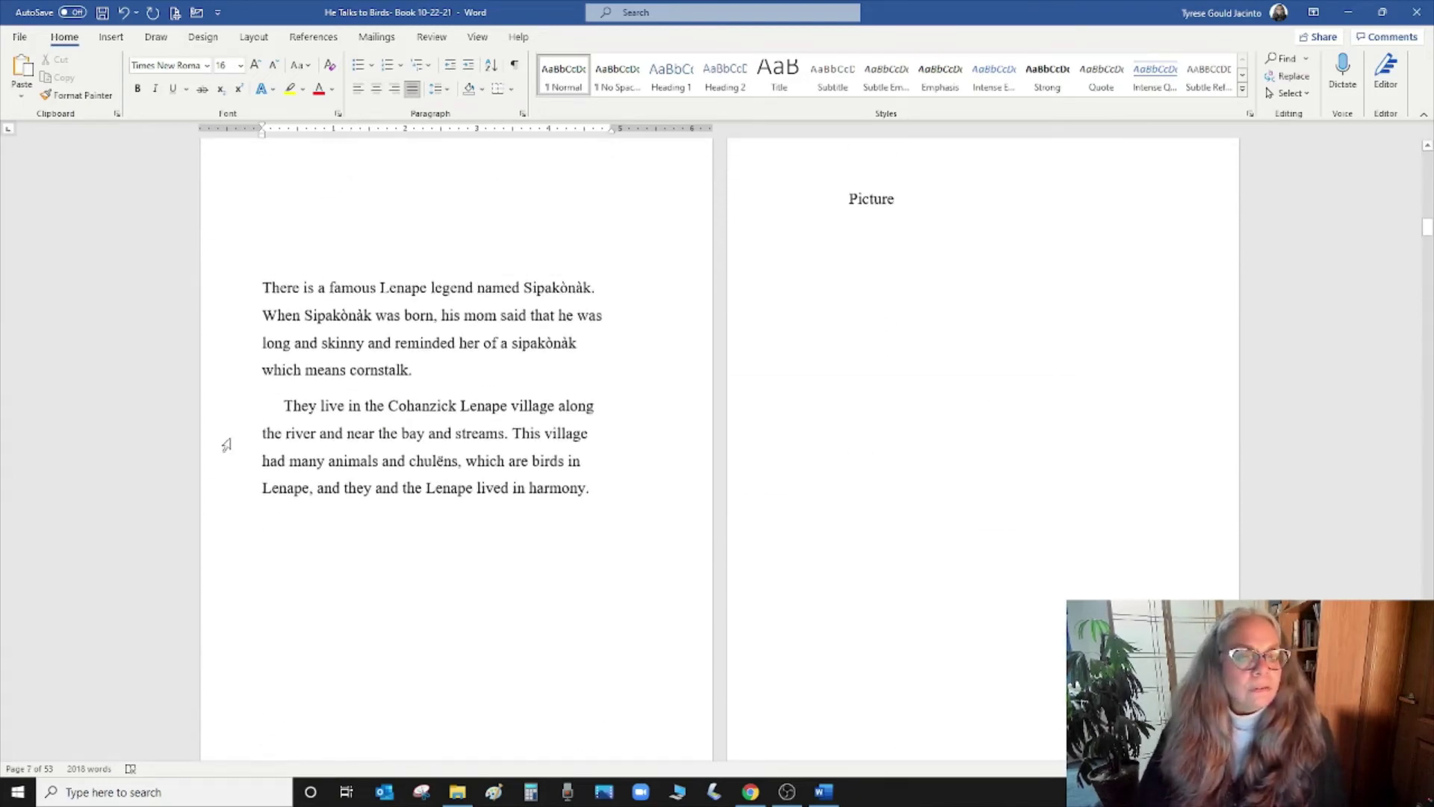
{"action": "left_click", "coordinate": [283, 405]}
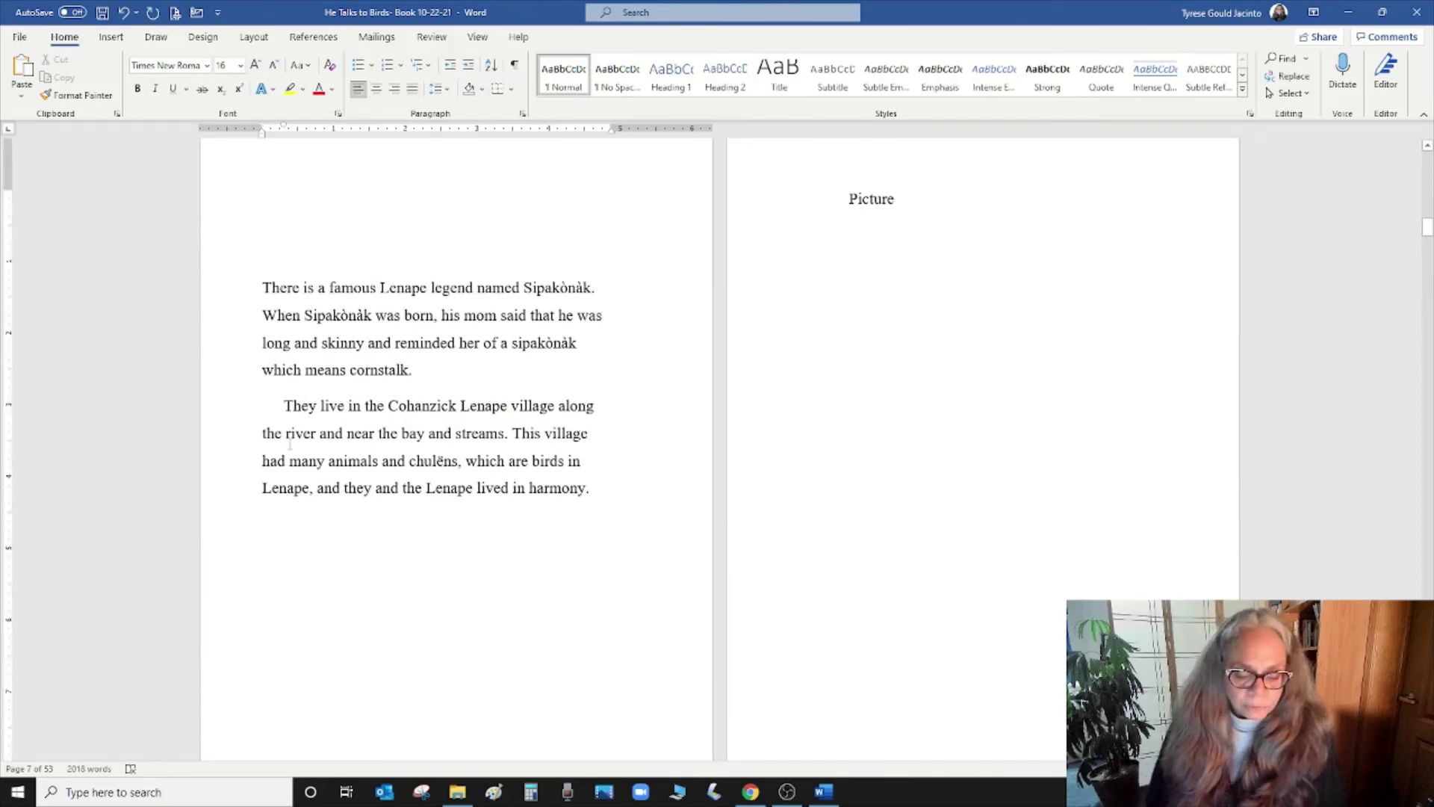
{"action": "key", "text": "BackSpace"}
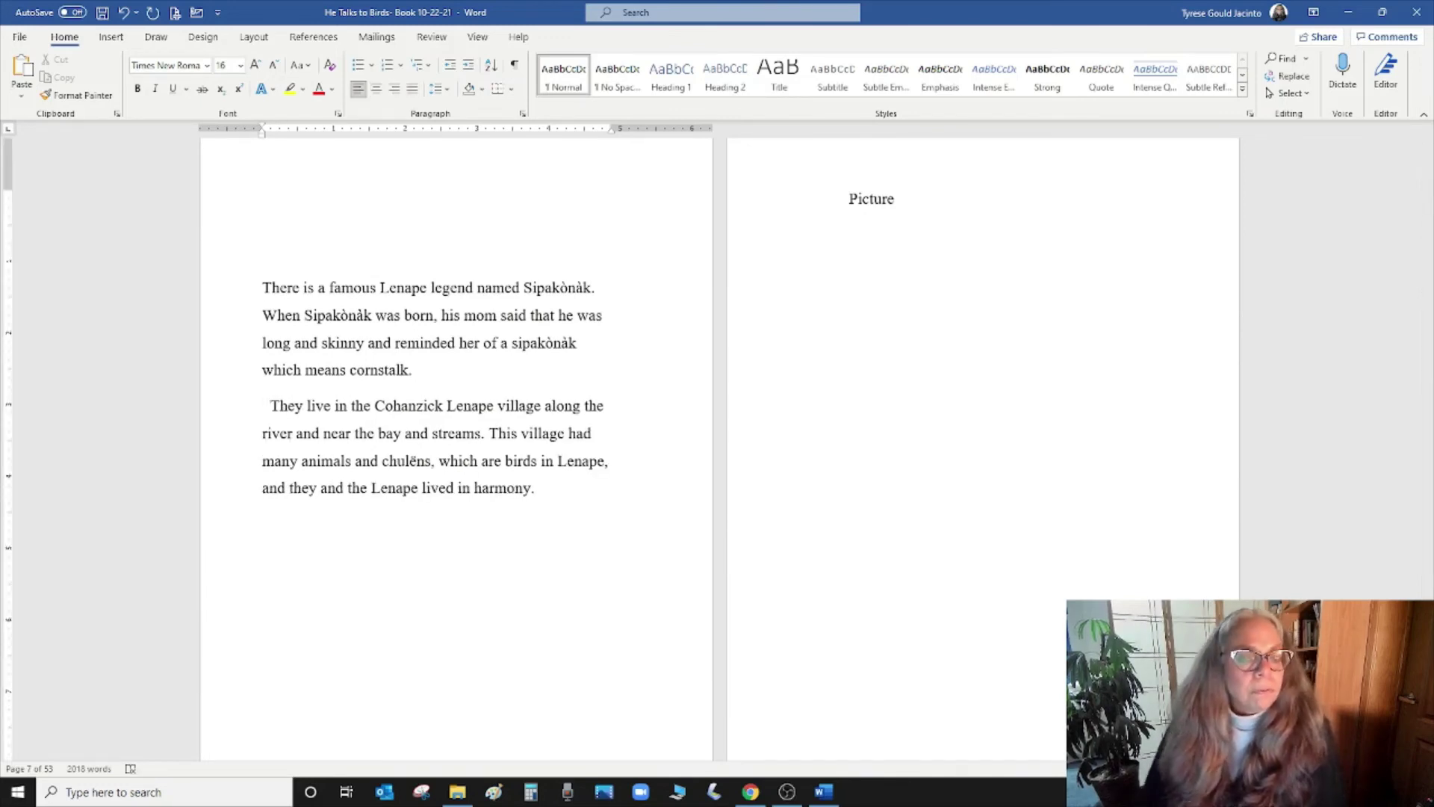
{"action": "scroll", "coordinate": [276, 150], "scroll_direction": "up", "scroll_amount": 10}
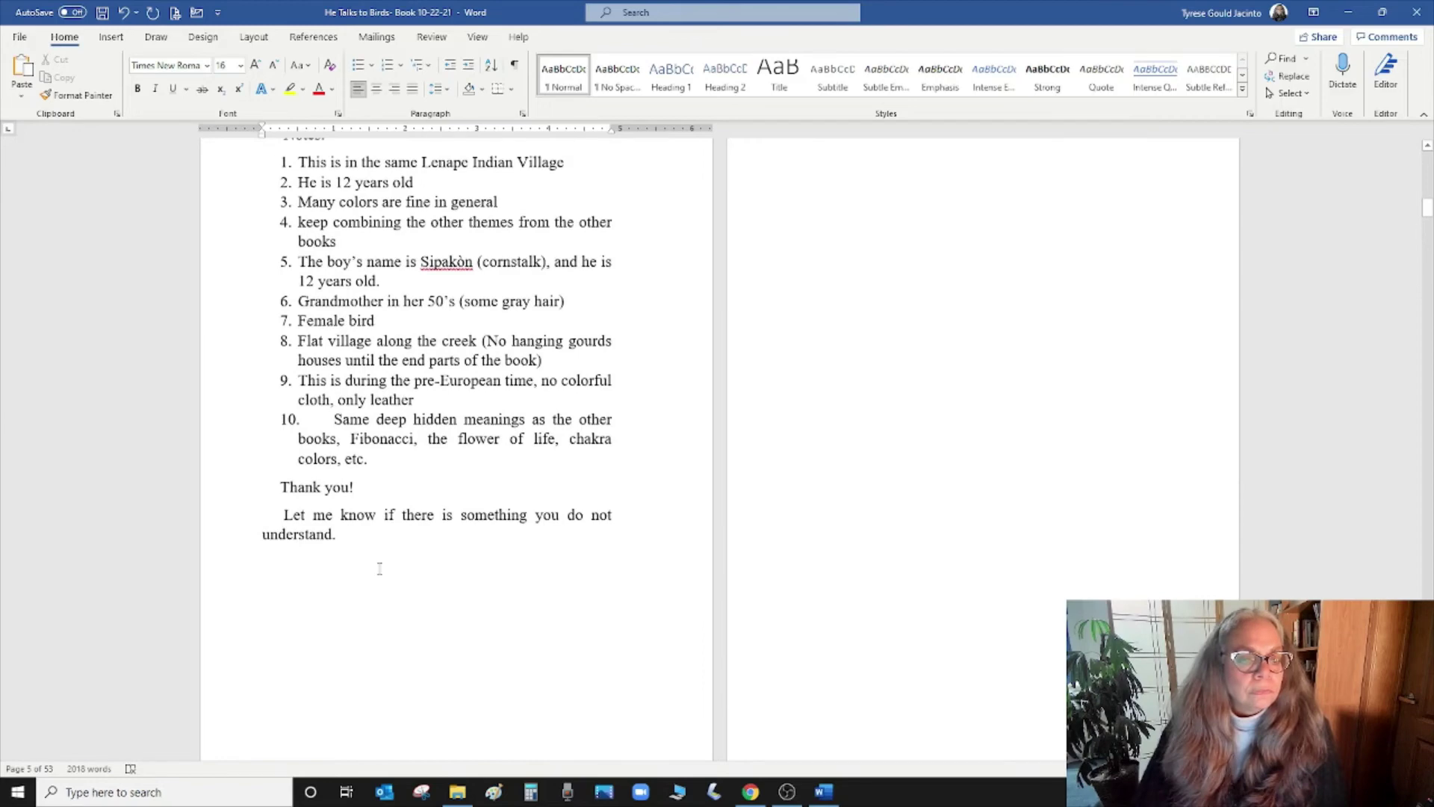
{"action": "scroll", "coordinate": [380, 569], "scroll_direction": "down", "scroll_amount": 10}
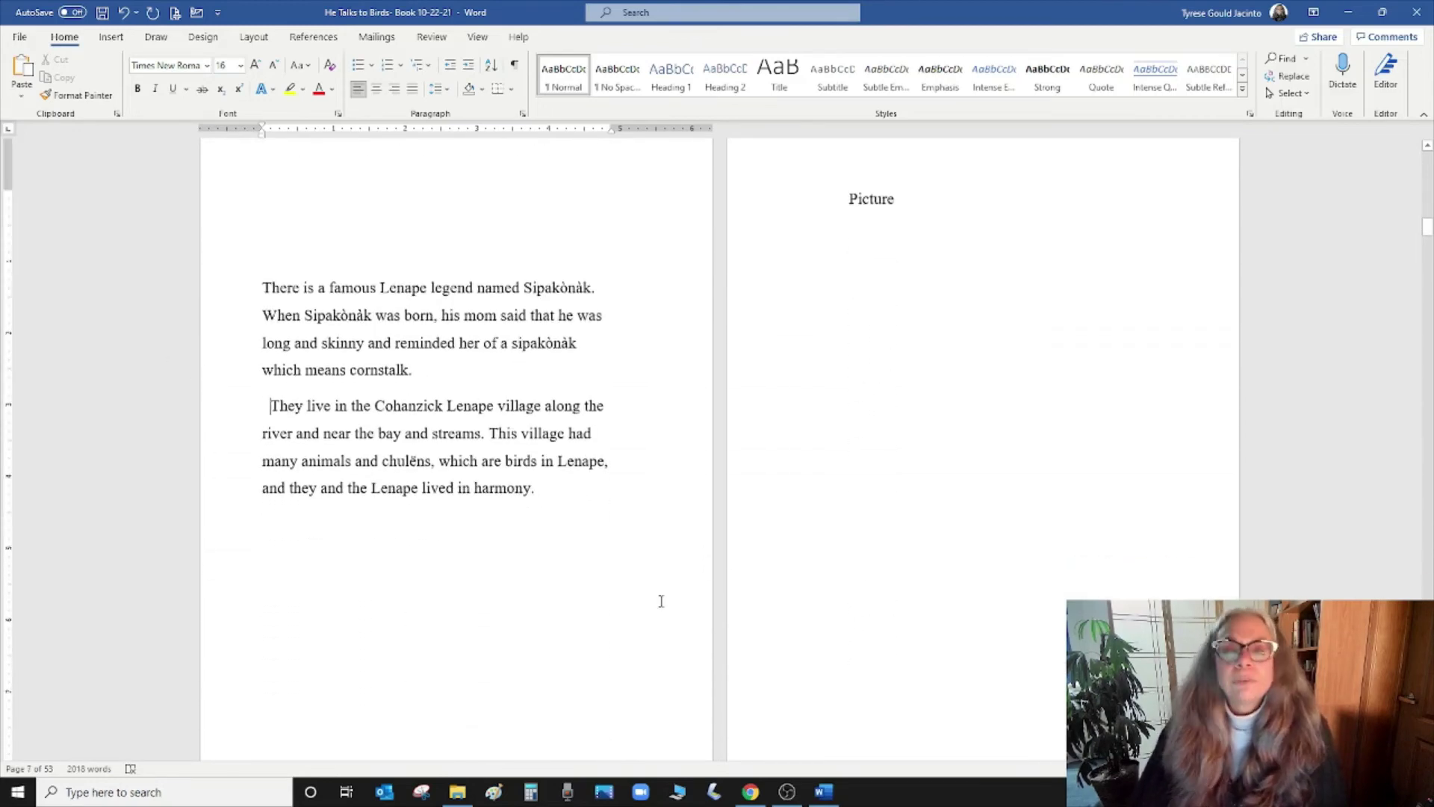
{"action": "scroll", "coordinate": [661, 602], "scroll_direction": "down", "scroll_amount": 5}
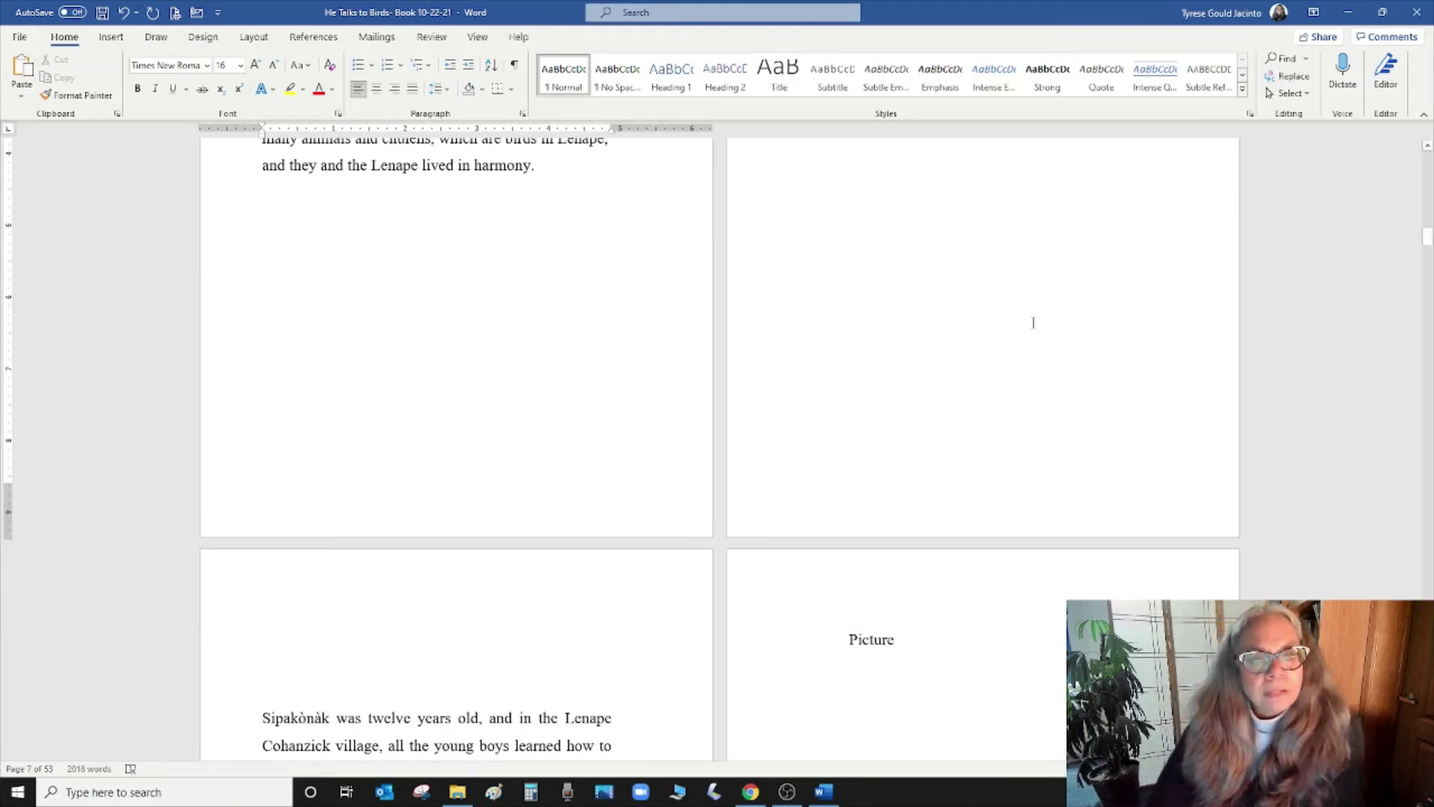
{"action": "scroll", "coordinate": [729, 583], "scroll_direction": "down", "scroll_amount": 3}
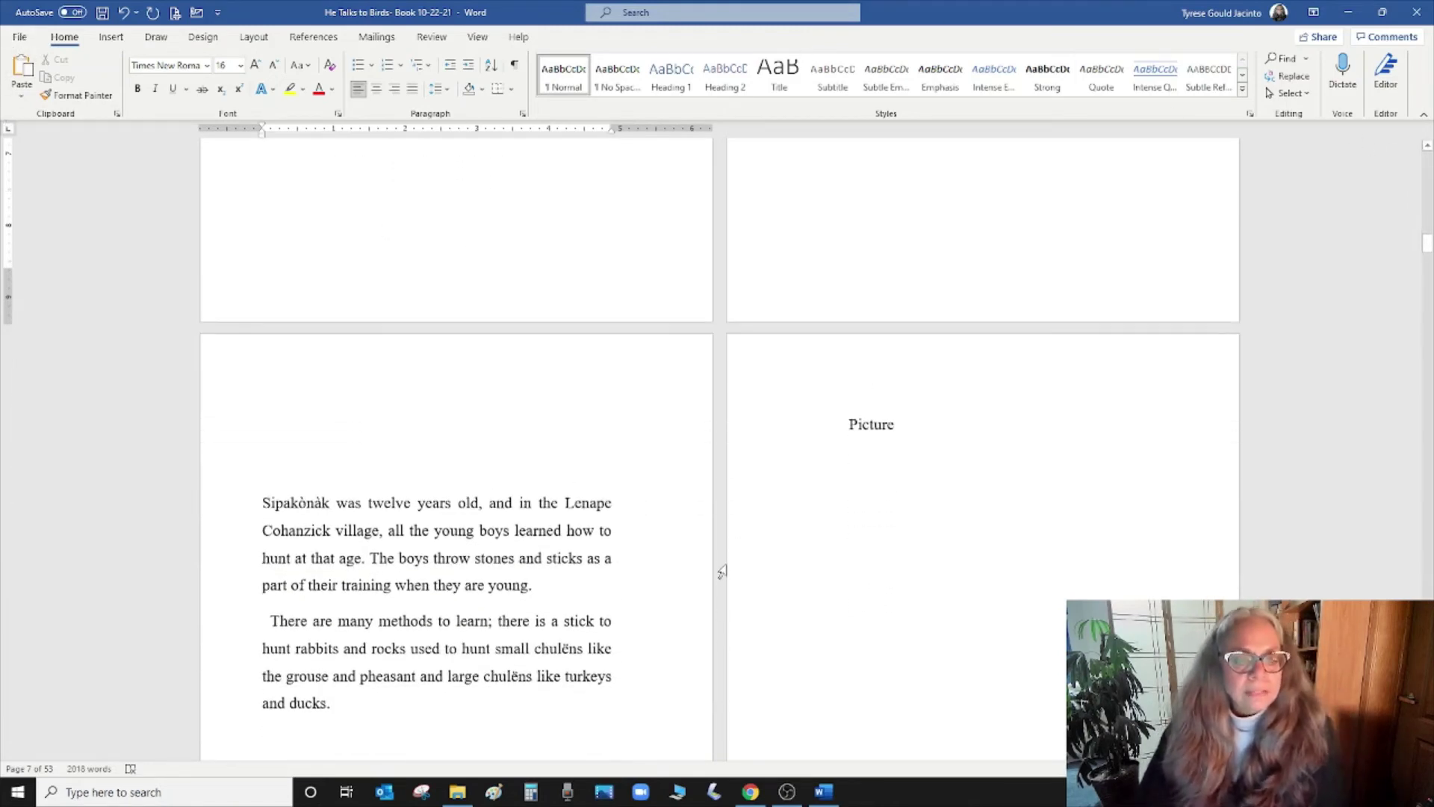
{"action": "scroll", "coordinate": [793, 632], "scroll_direction": "down", "scroll_amount": 7}
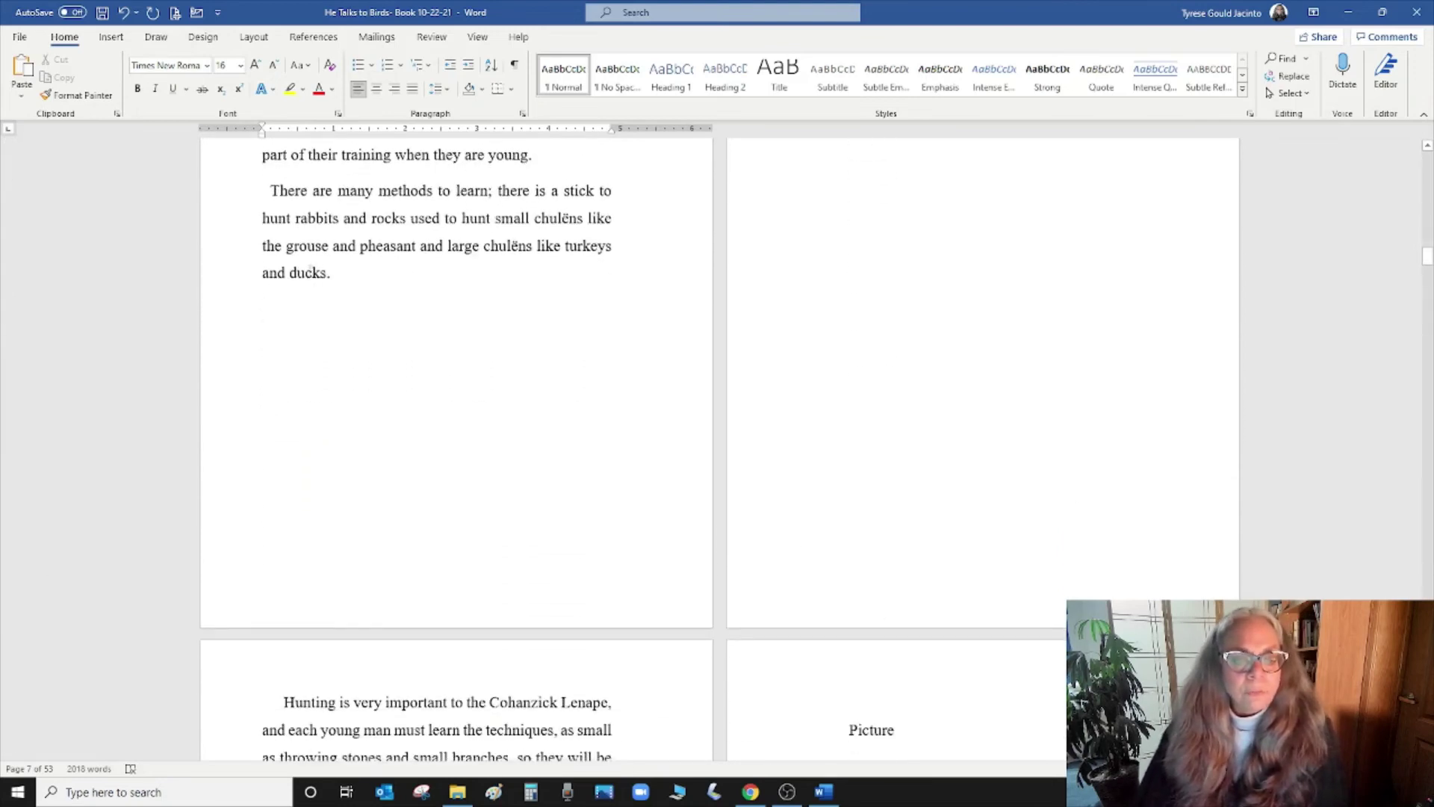
{"action": "scroll", "coordinate": [910, 632], "scroll_direction": "down", "scroll_amount": 1}
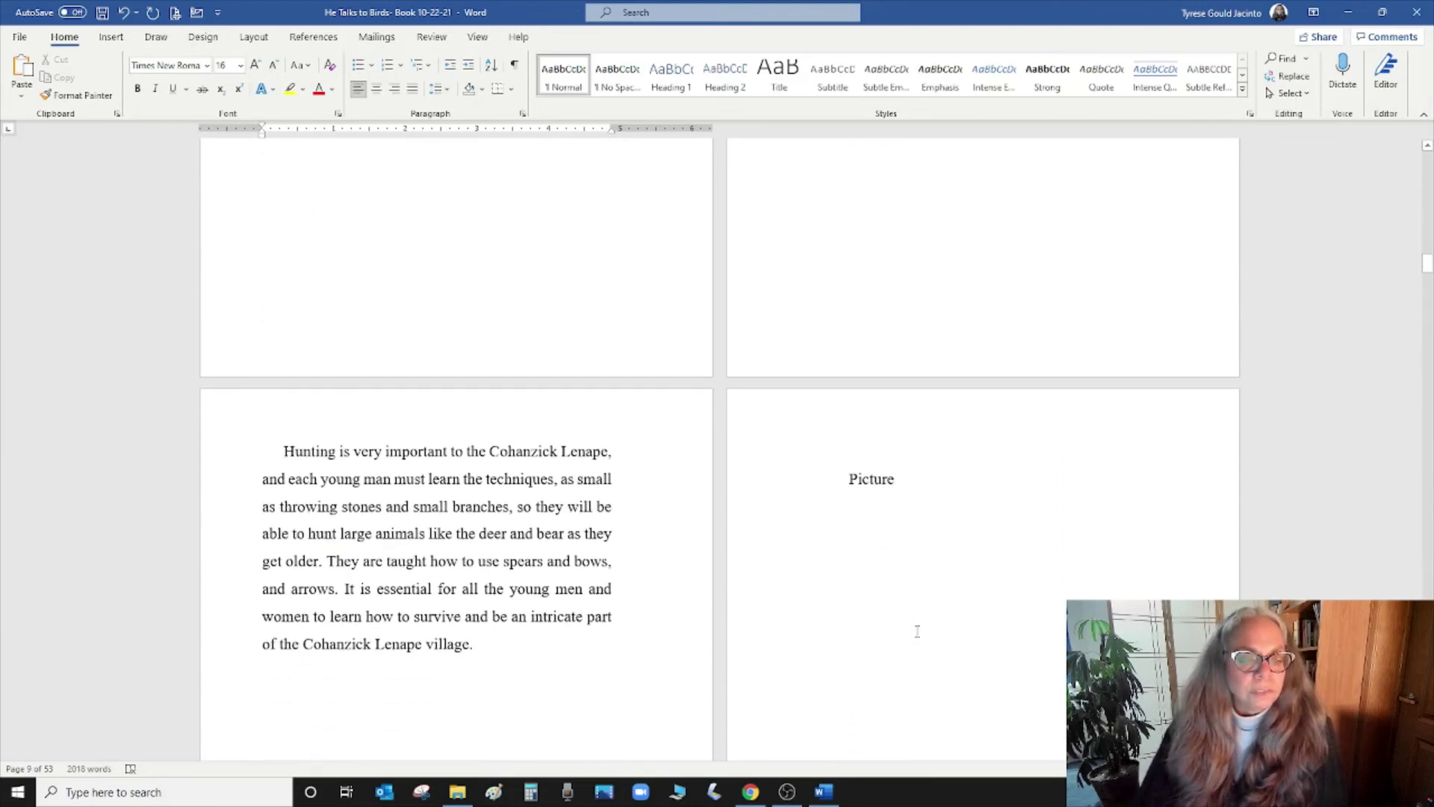
{"action": "left_click", "coordinate": [285, 453]}
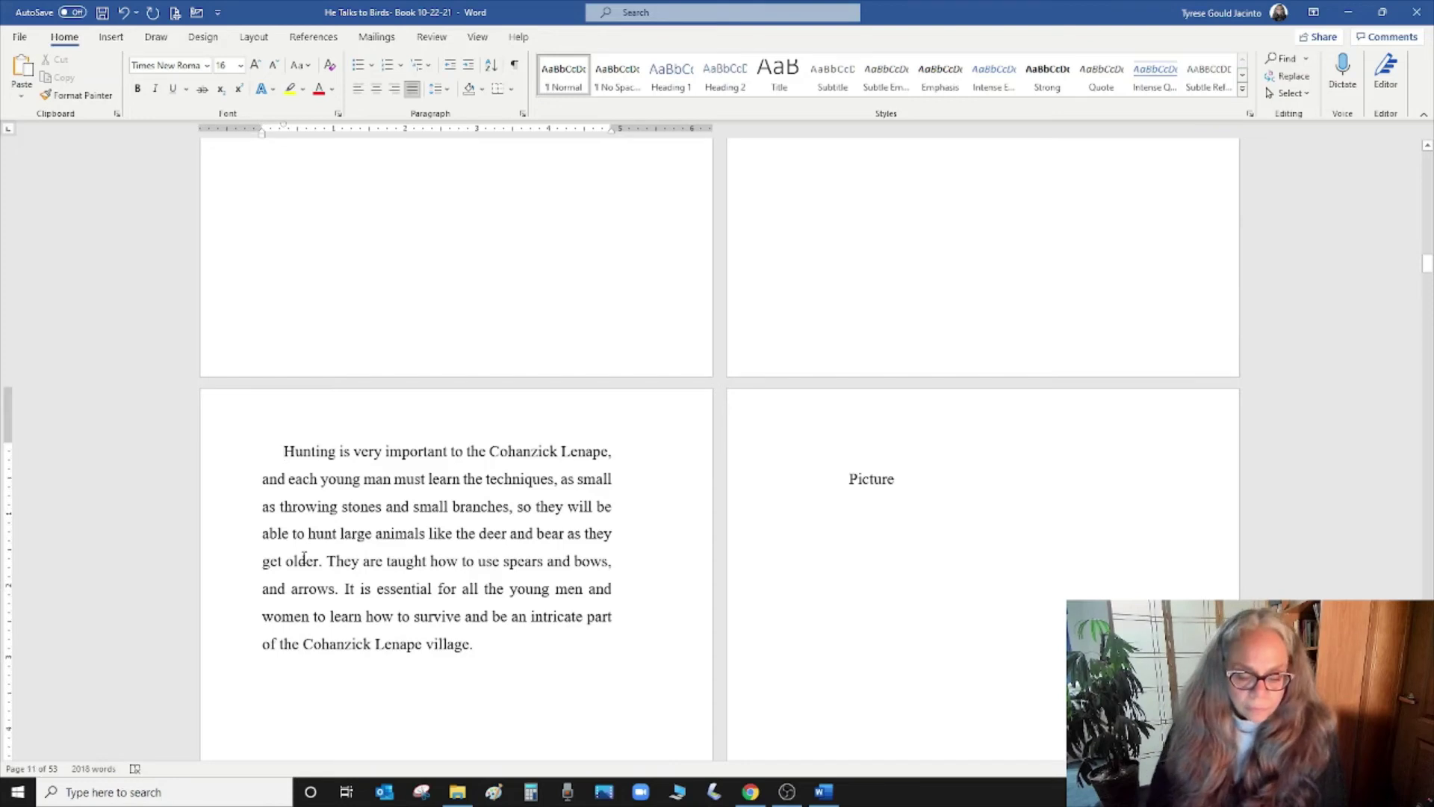
{"action": "key", "text": "BackSpace"}
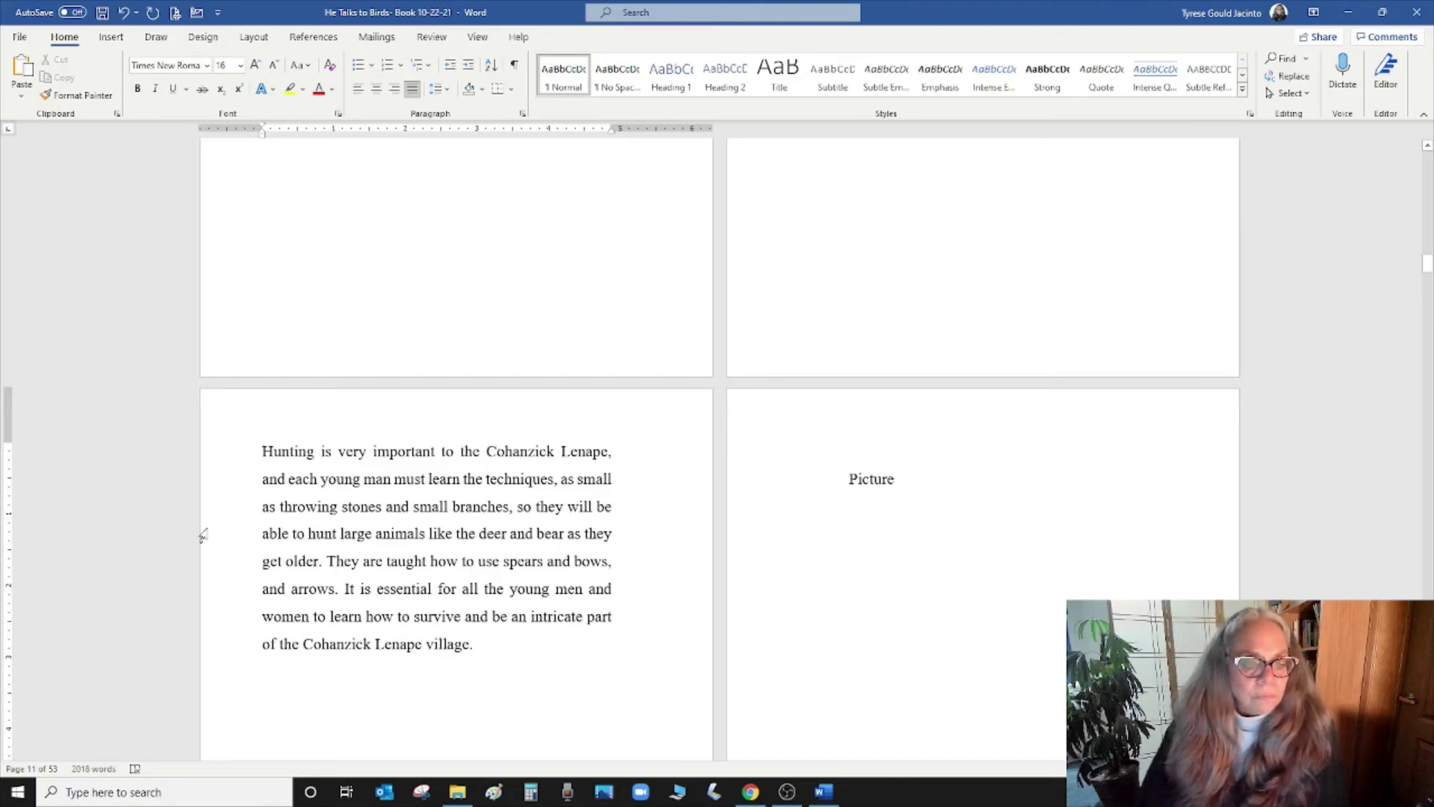
- Split the hunting paragraph so 'They are taught how to use spears' starts a new one
{"action": "left_click", "coordinate": [328, 561]}
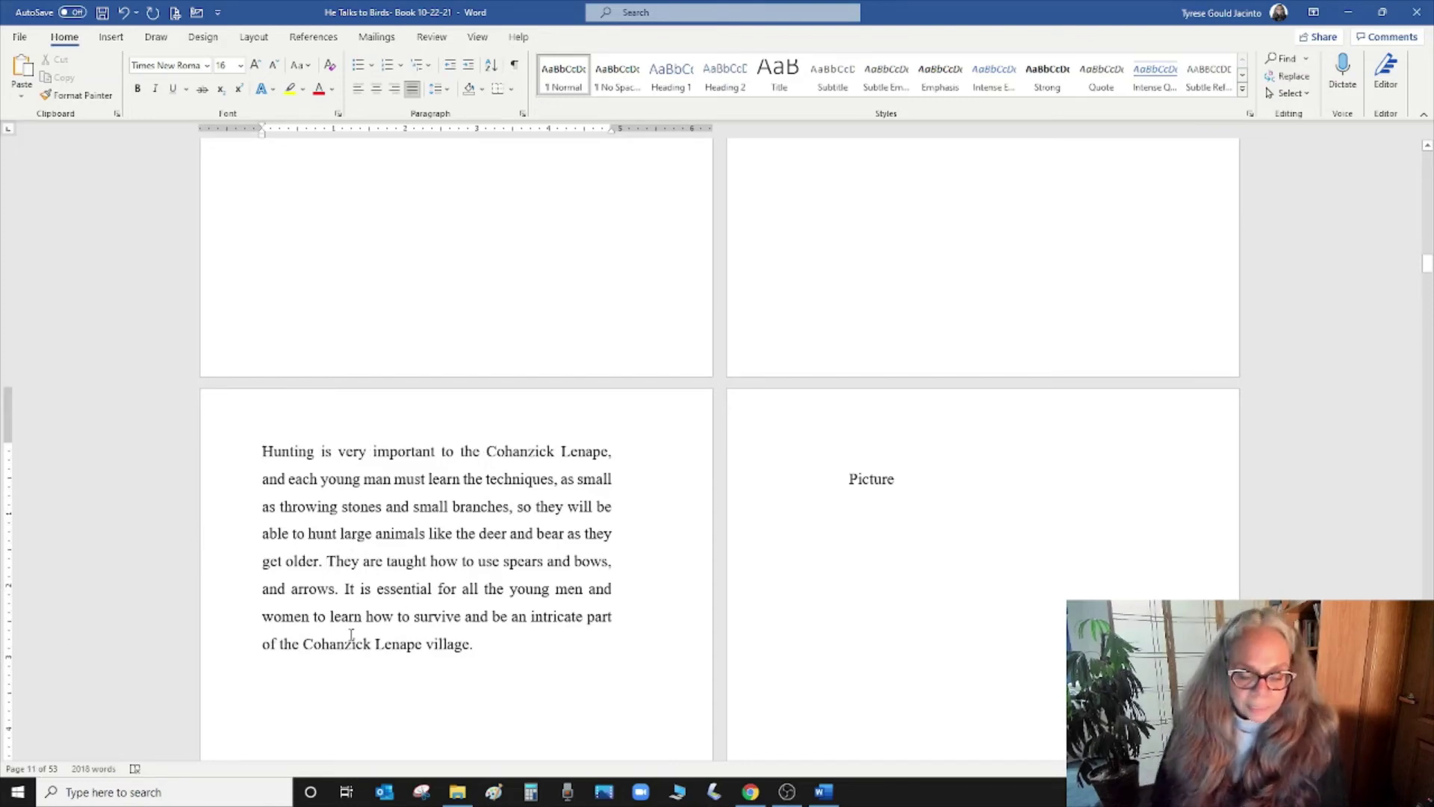
{"action": "key", "text": "Return"}
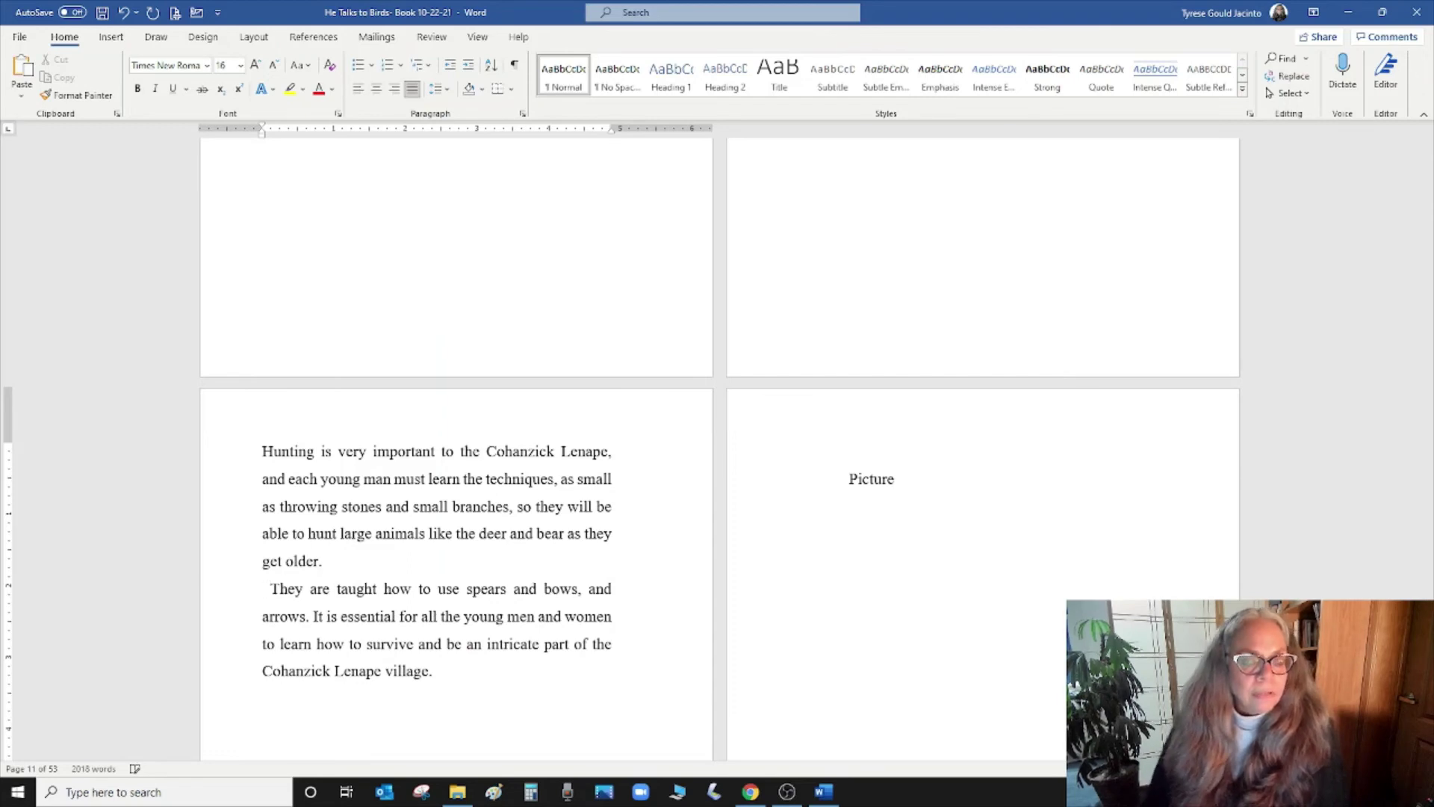
{"action": "scroll", "coordinate": [717, 448], "scroll_direction": "down", "scroll_amount": 2}
{"action": "scroll", "coordinate": [408, 570], "scroll_direction": "down", "scroll_amount": 2}
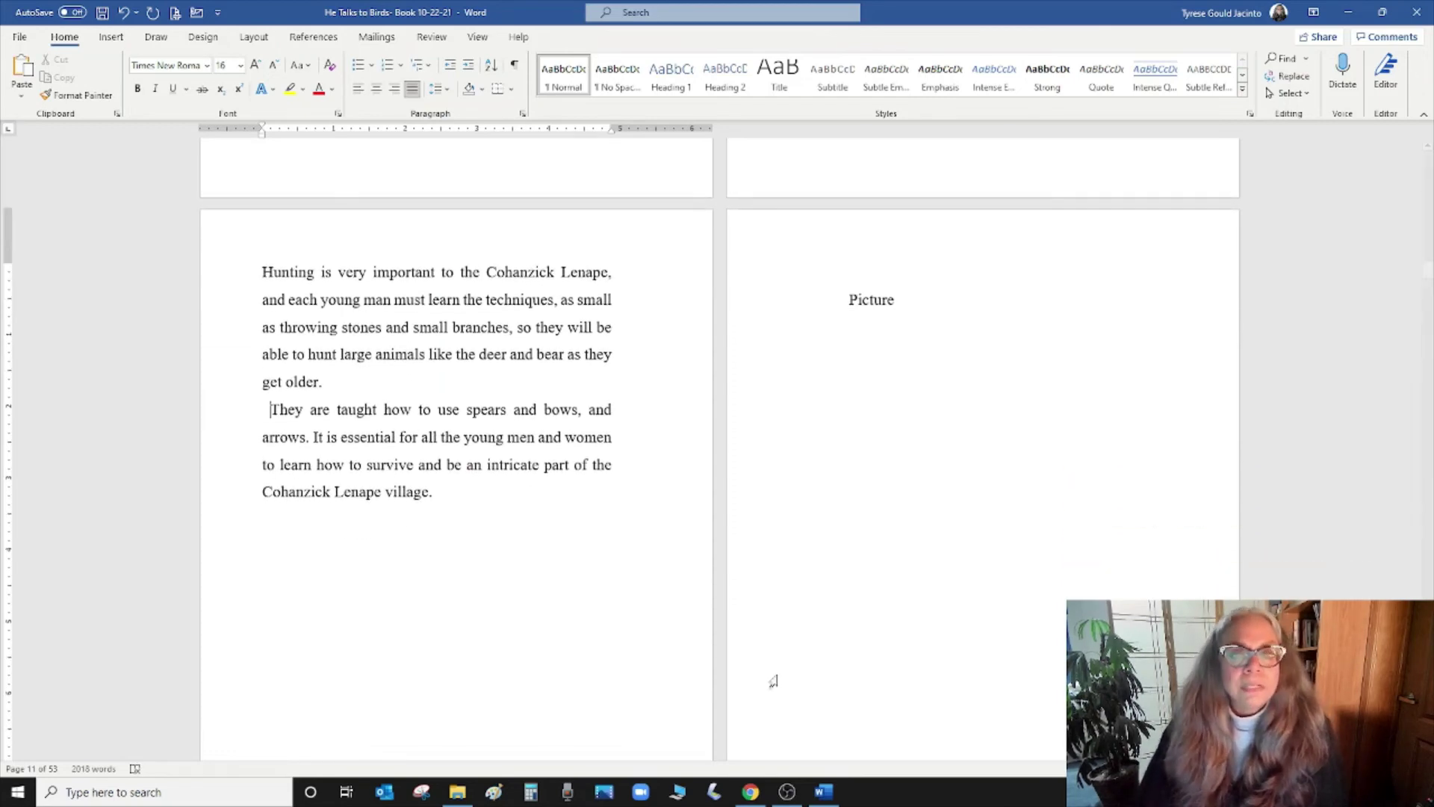
{"action": "scroll", "coordinate": [556, 563], "scroll_direction": "down", "scroll_amount": 1}
{"action": "scroll", "coordinate": [553, 562], "scroll_direction": "down", "scroll_amount": 9}
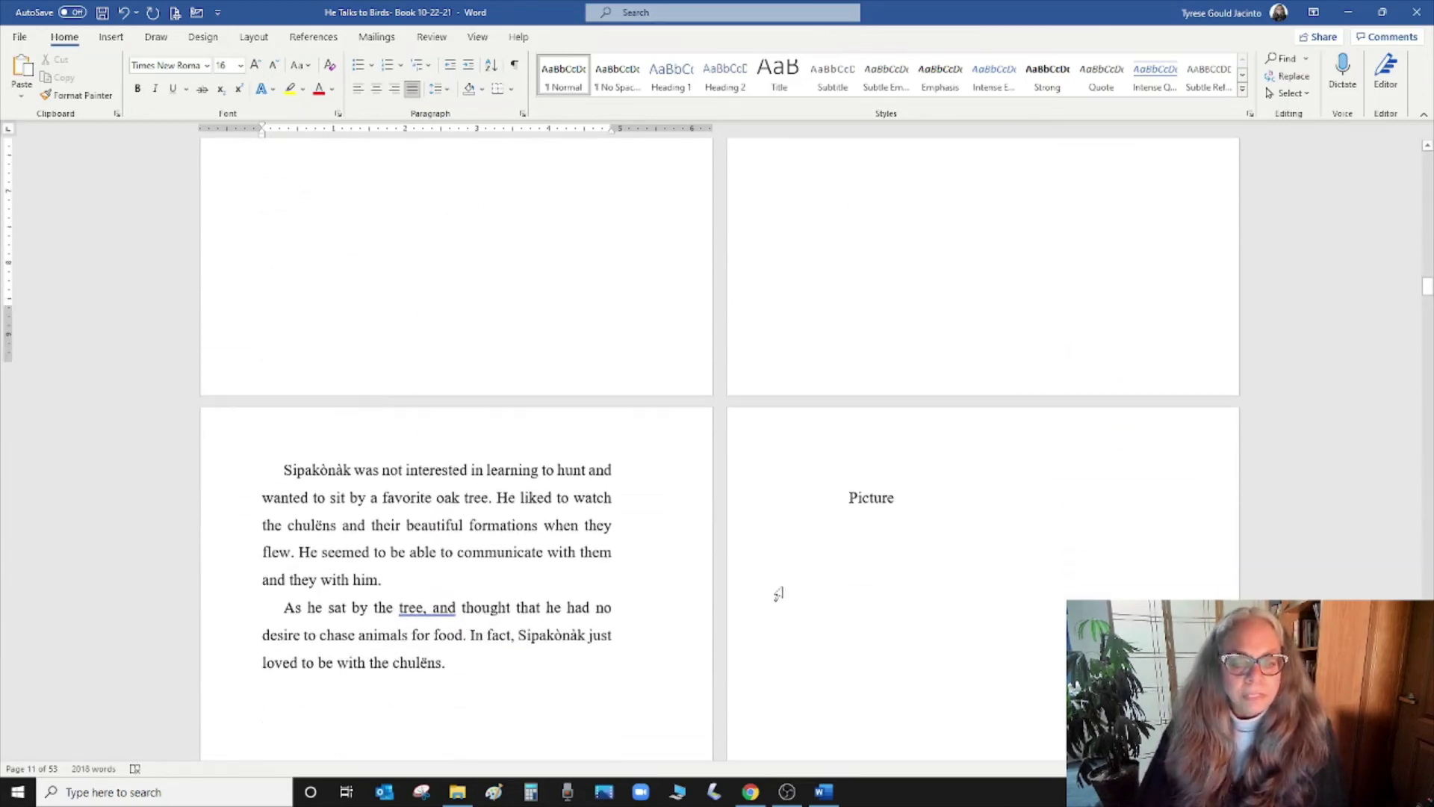
- Remove the indents before 'Sipakònàk' and 'As he sat', dismissing the comma suggestion
{"action": "left_click", "coordinate": [282, 436]}
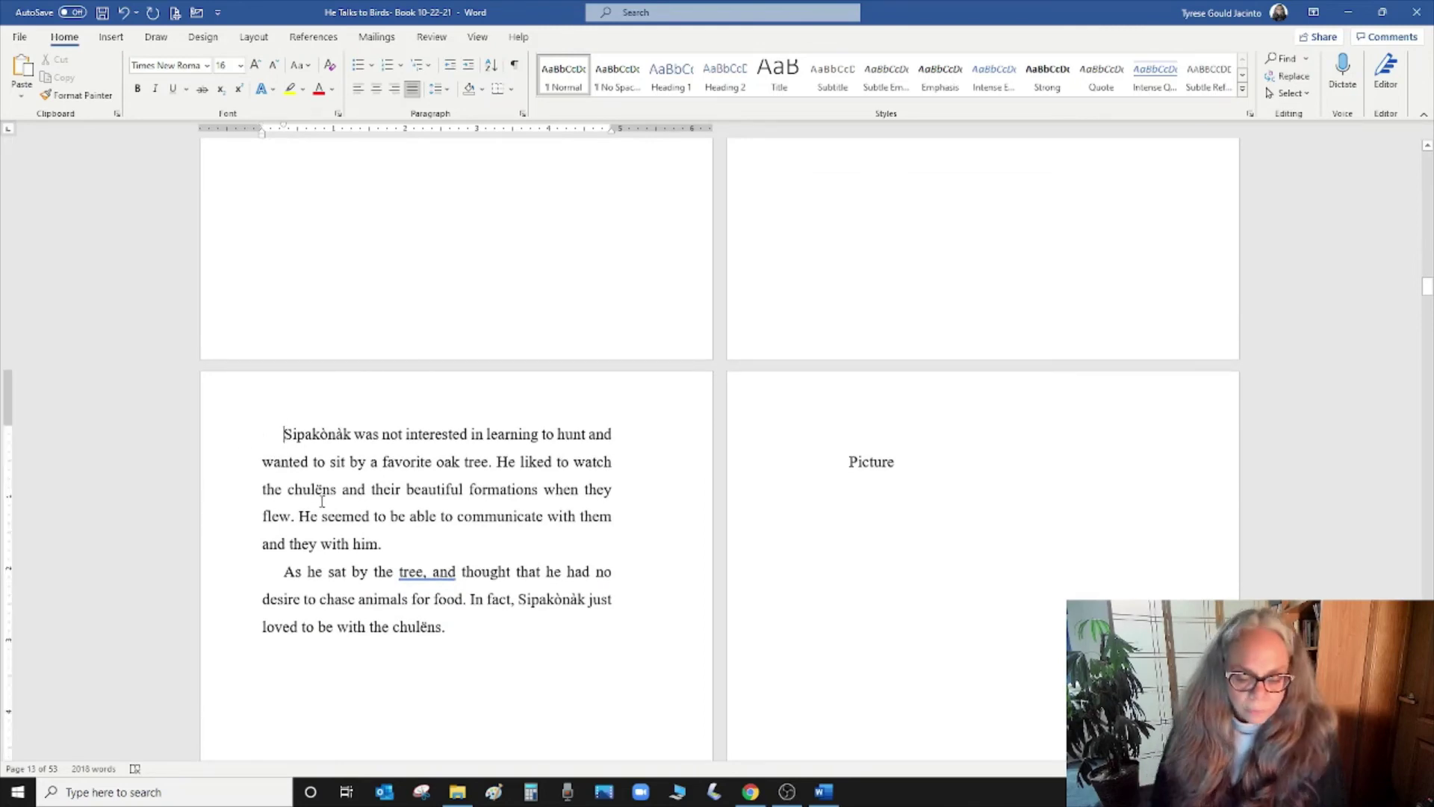
{"action": "key", "text": "BackSpace"}
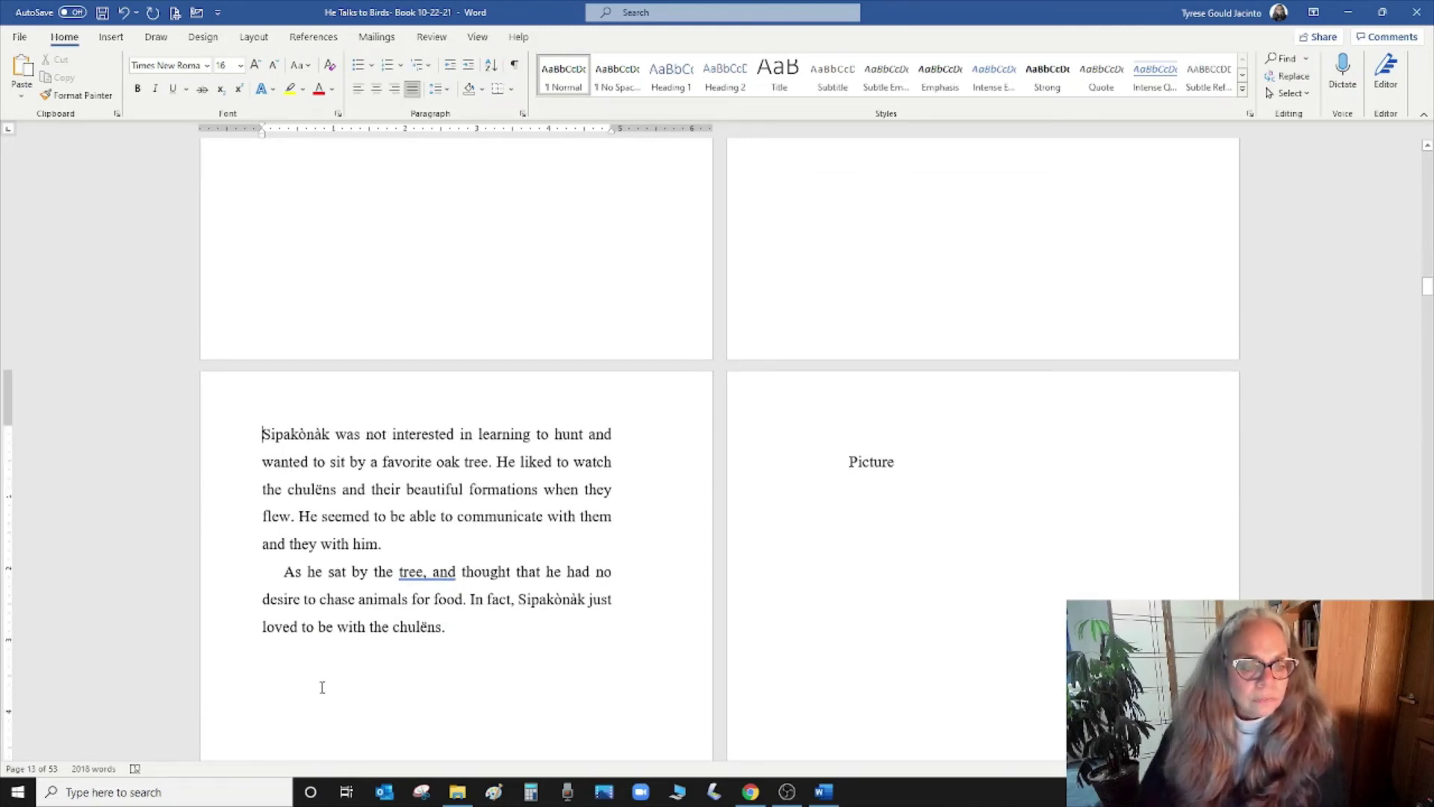
{"action": "left_click", "coordinate": [435, 575]}
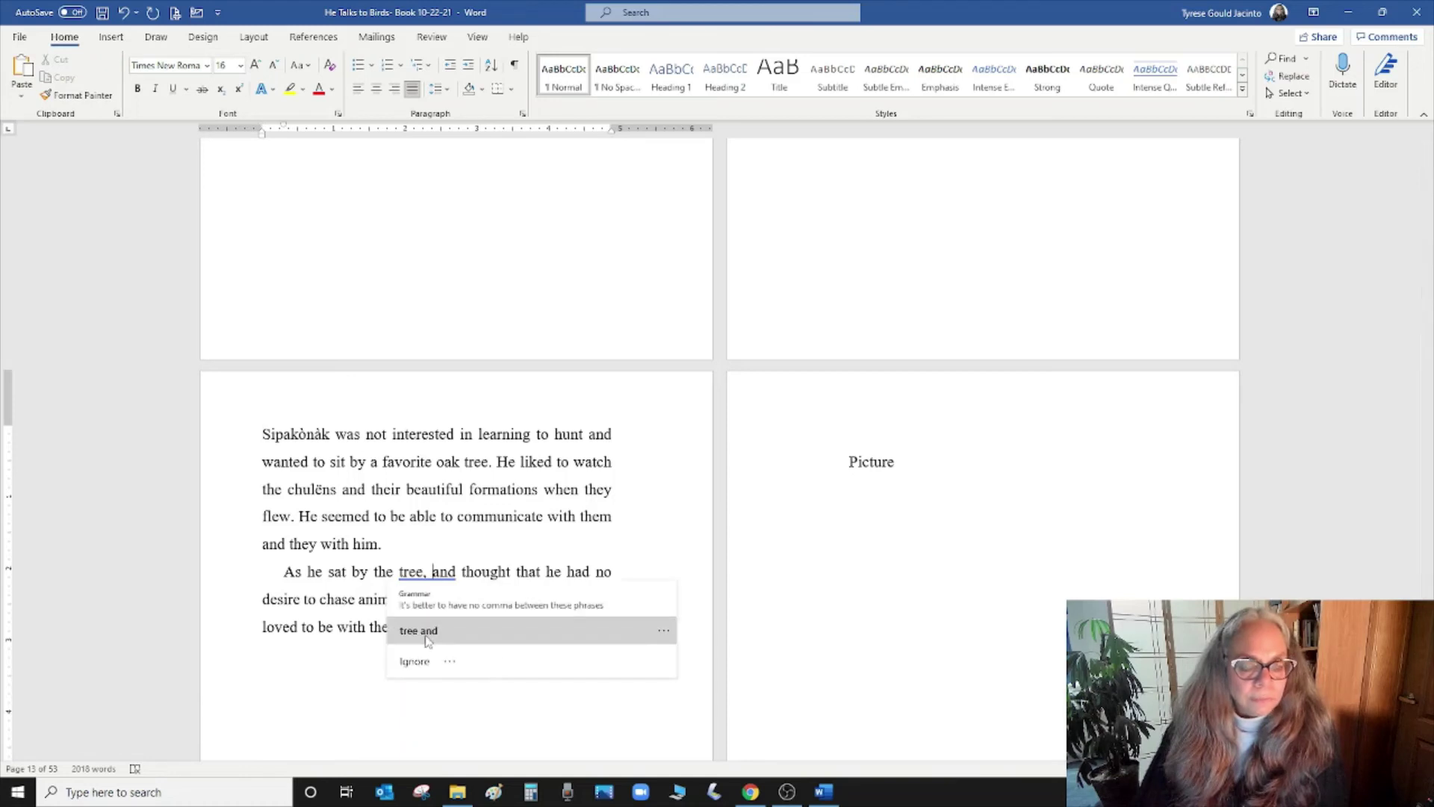
{"action": "left_click", "coordinate": [427, 629]}
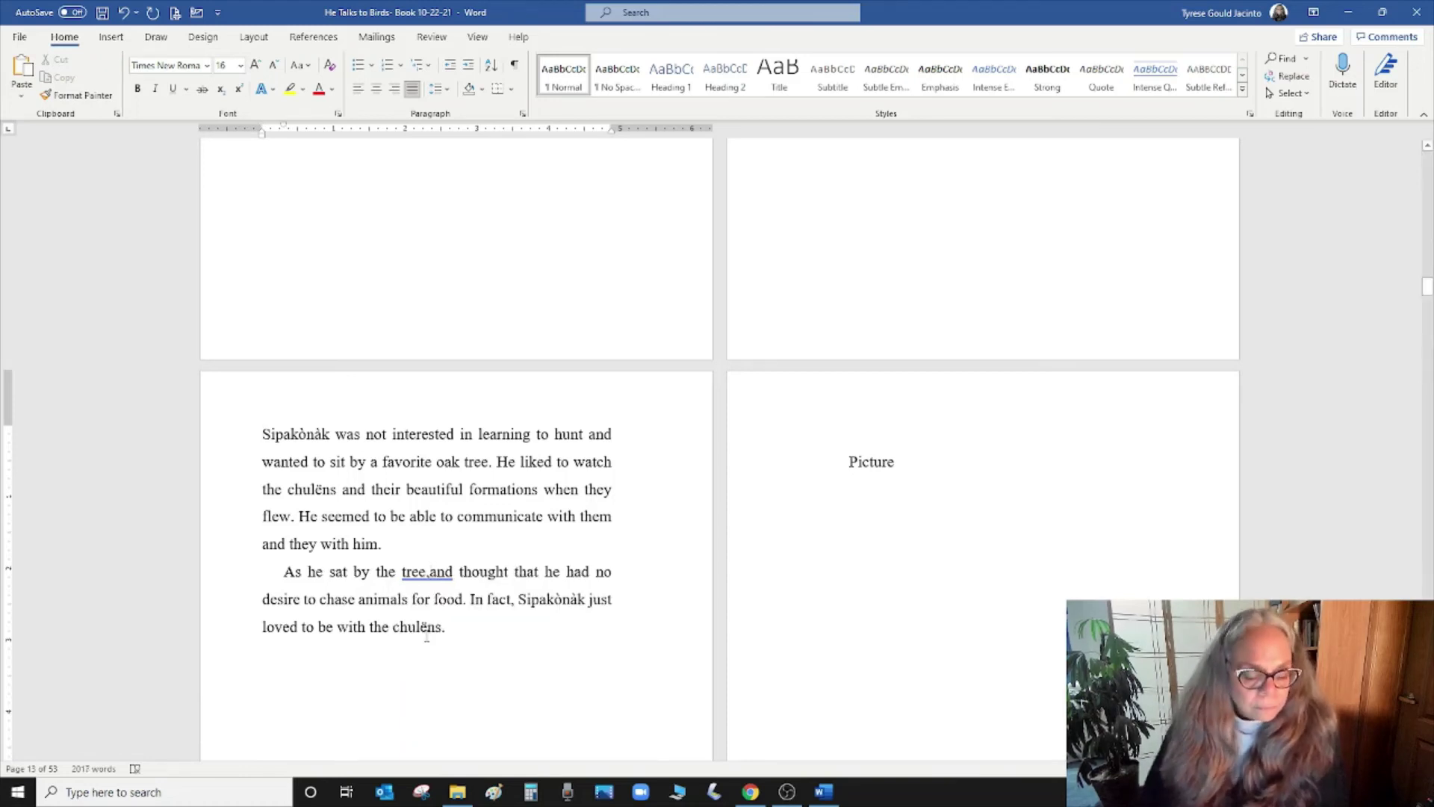
{"action": "left_click", "coordinate": [292, 588]}
{"action": "key", "text": "BackSpace"}
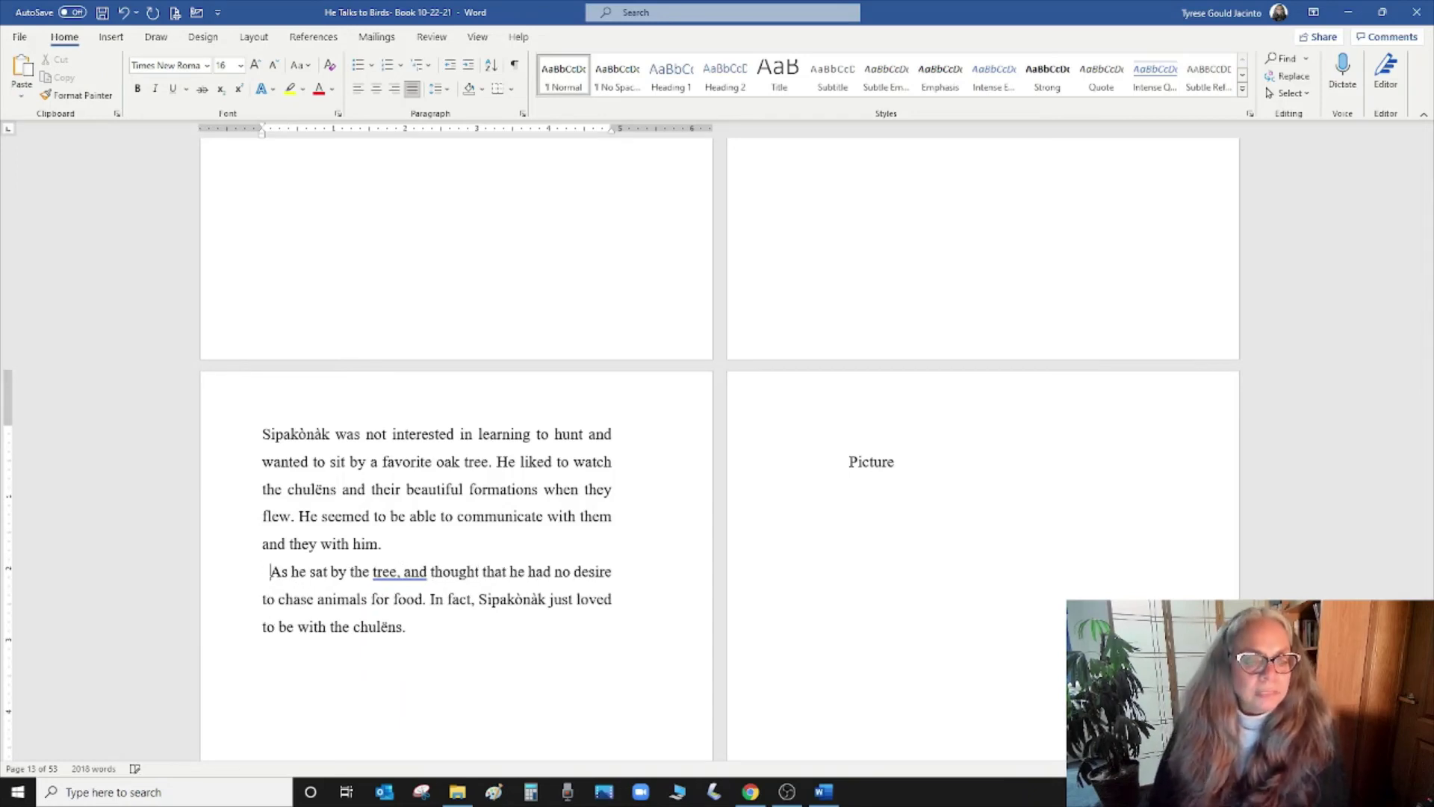
- Remove the indent before 'Sipakònàk's Uma' and split that paragraph before 'Each shuhokhàkw'
{"action": "scroll", "coordinate": [490, 497], "scroll_direction": "down", "scroll_amount": 1}
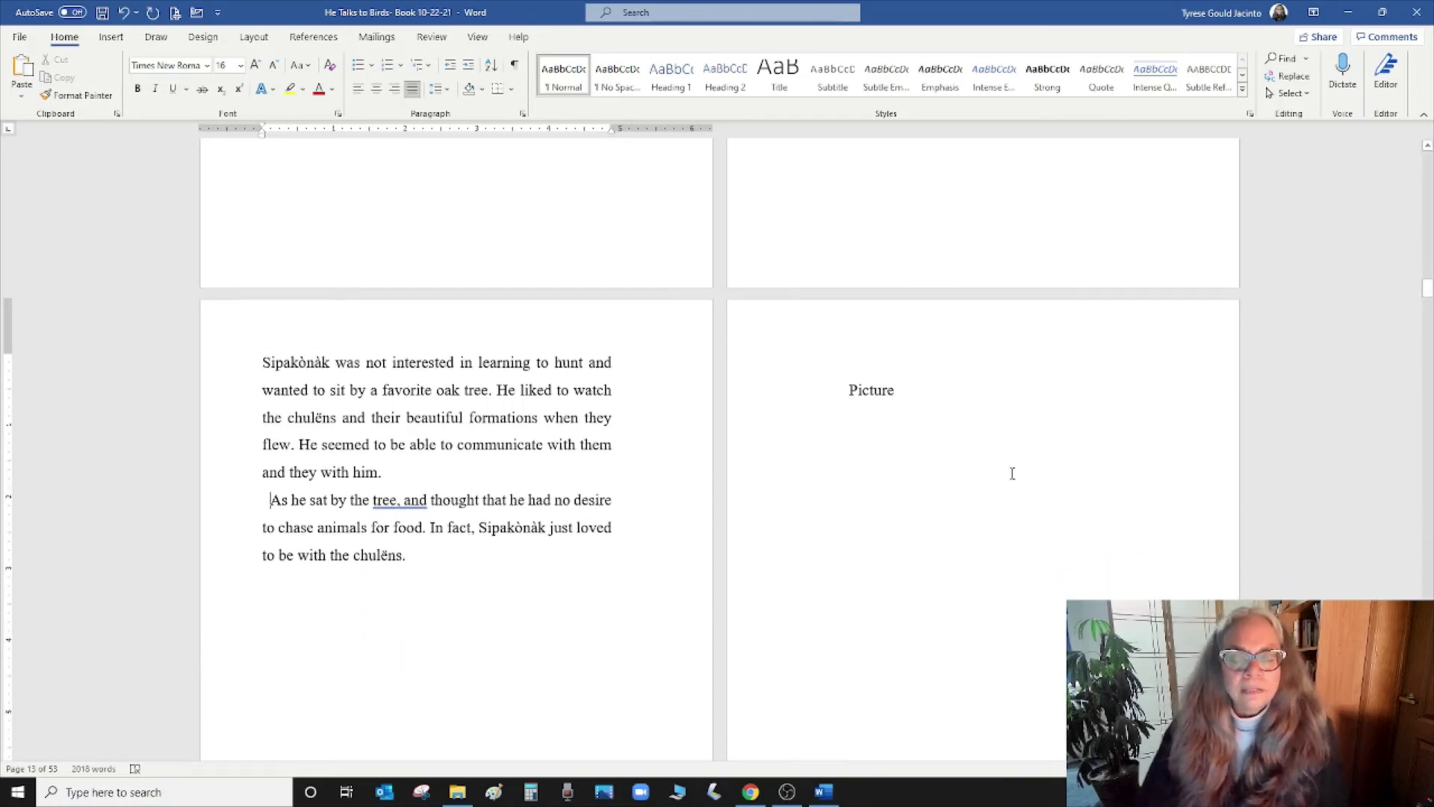
{"action": "scroll", "coordinate": [973, 447], "scroll_direction": "down", "scroll_amount": 5}
{"action": "scroll", "coordinate": [852, 456], "scroll_direction": "down", "scroll_amount": 6}
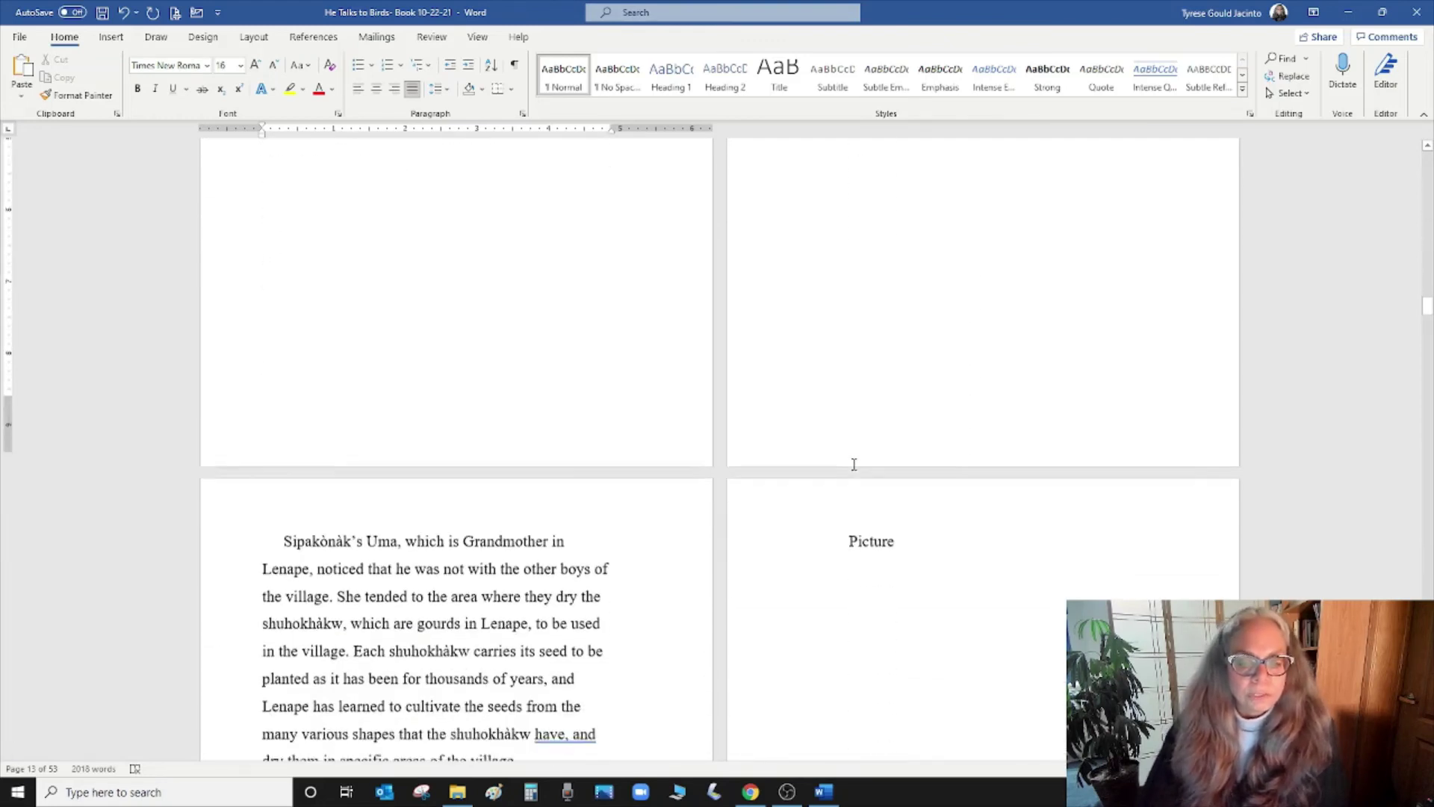
{"action": "left_click", "coordinate": [284, 382]}
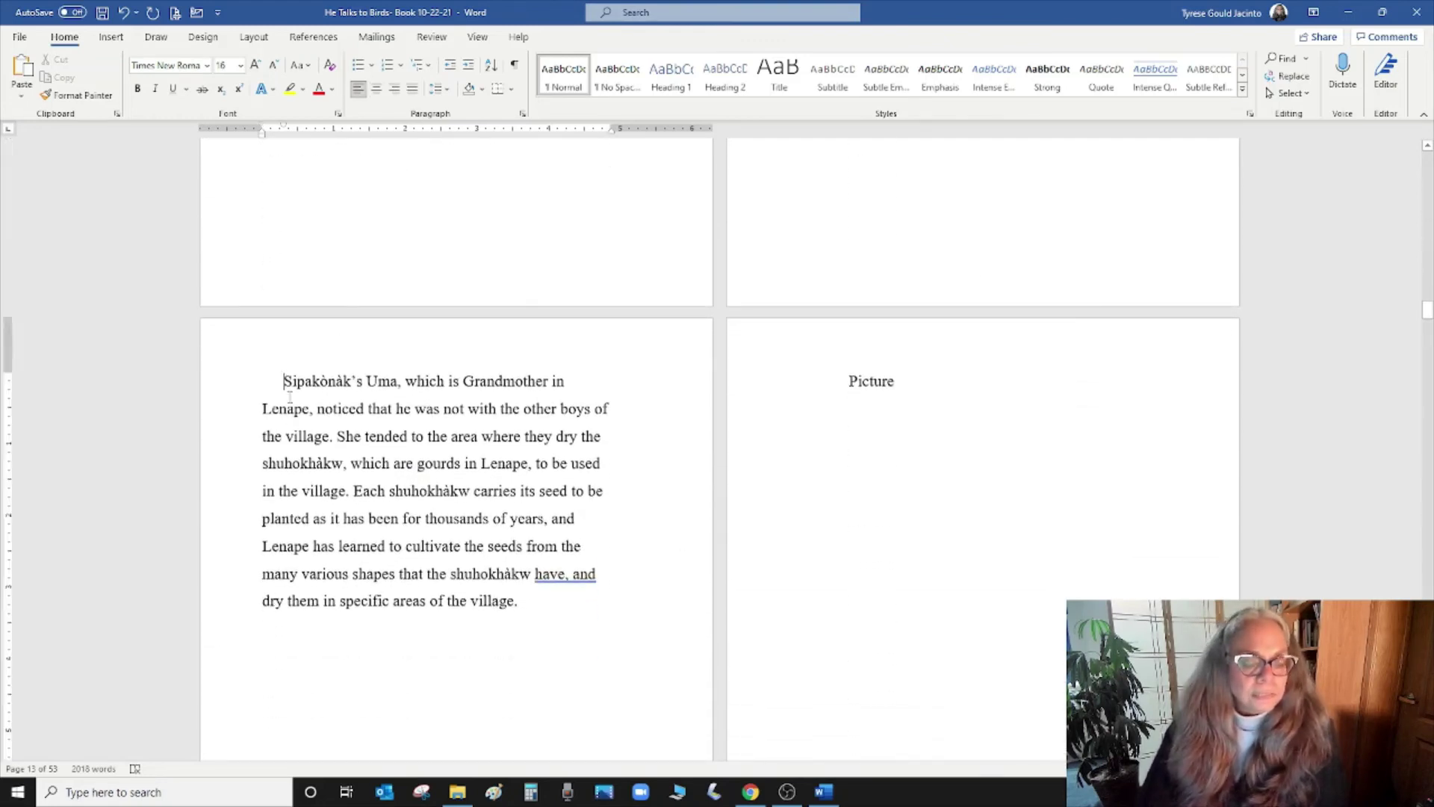
{"action": "key", "text": "BackSpace"}
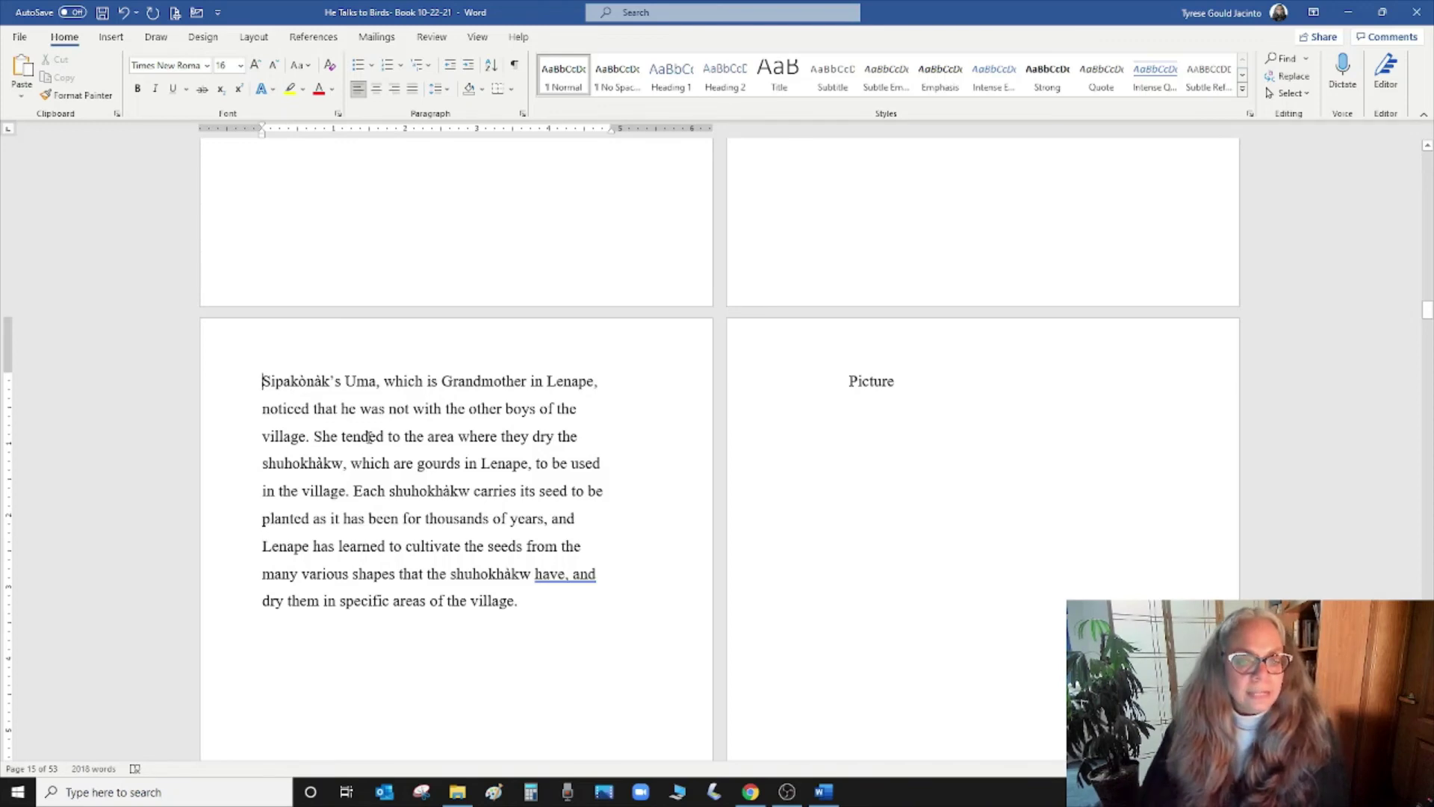
{"action": "left_click", "coordinate": [355, 492]}
{"action": "key", "text": "Return"}
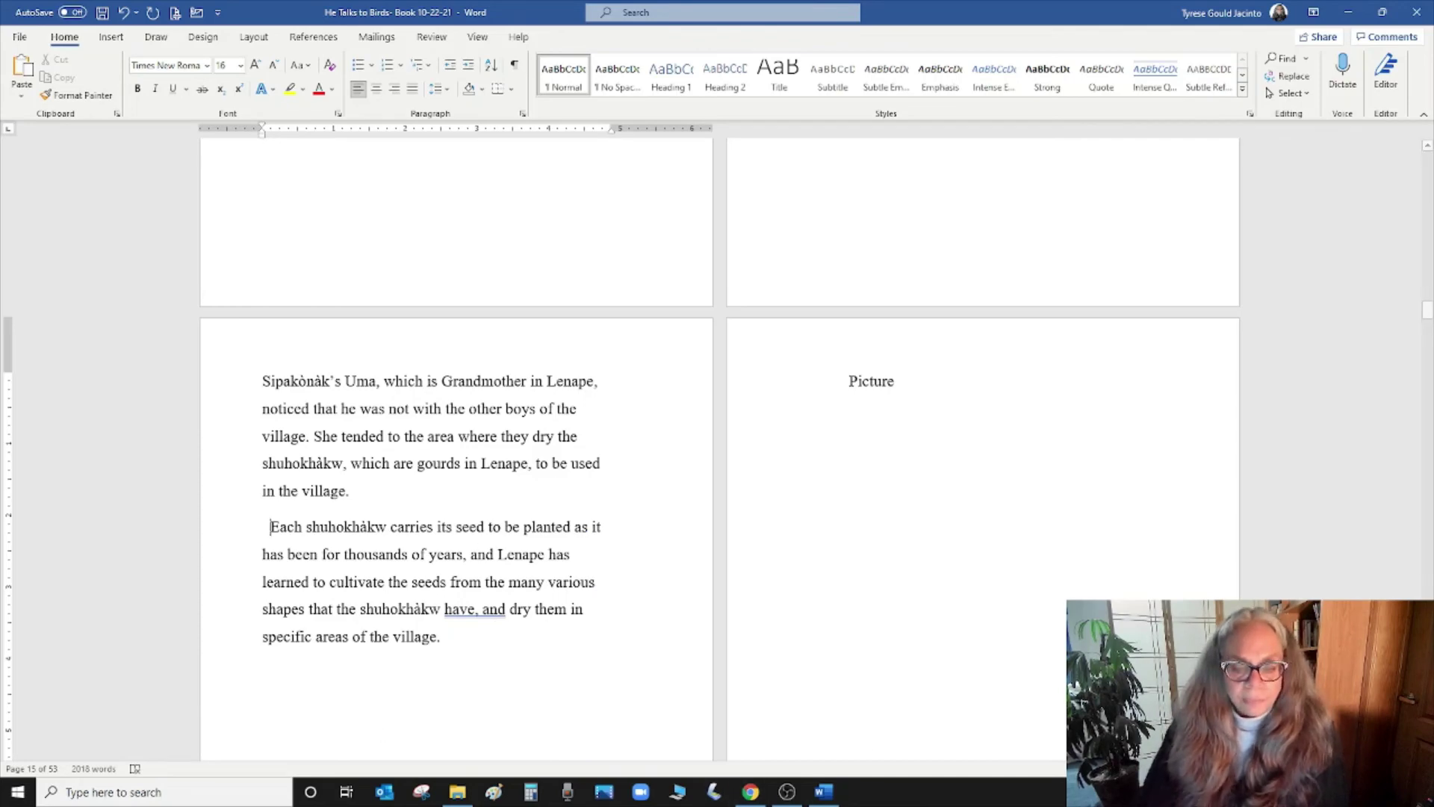
{"action": "left_click", "coordinate": [458, 792]}
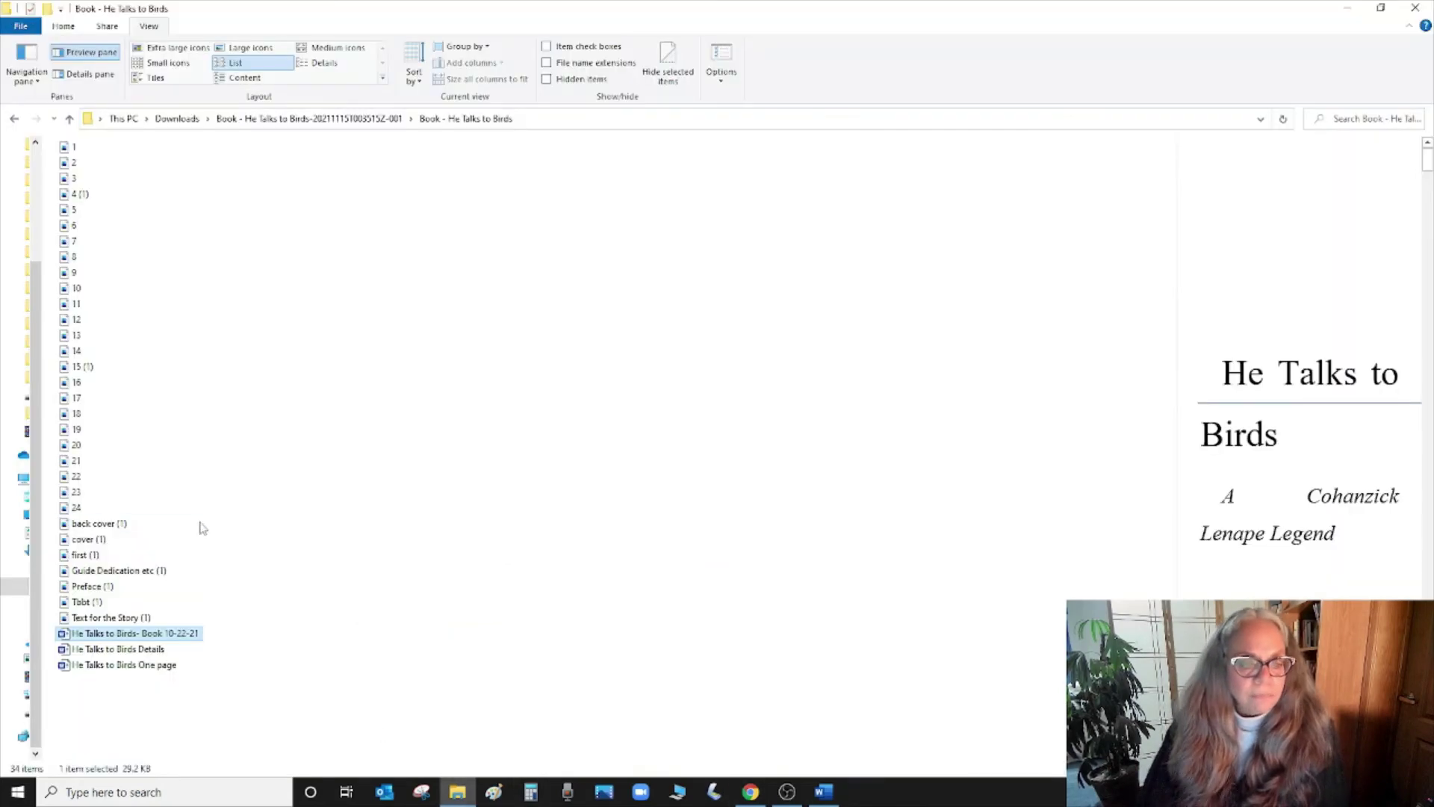
- Open 'He Talks to Birds One page', scroll through it, then return to Book 10-22-21
{"action": "double_click", "coordinate": [133, 664]}
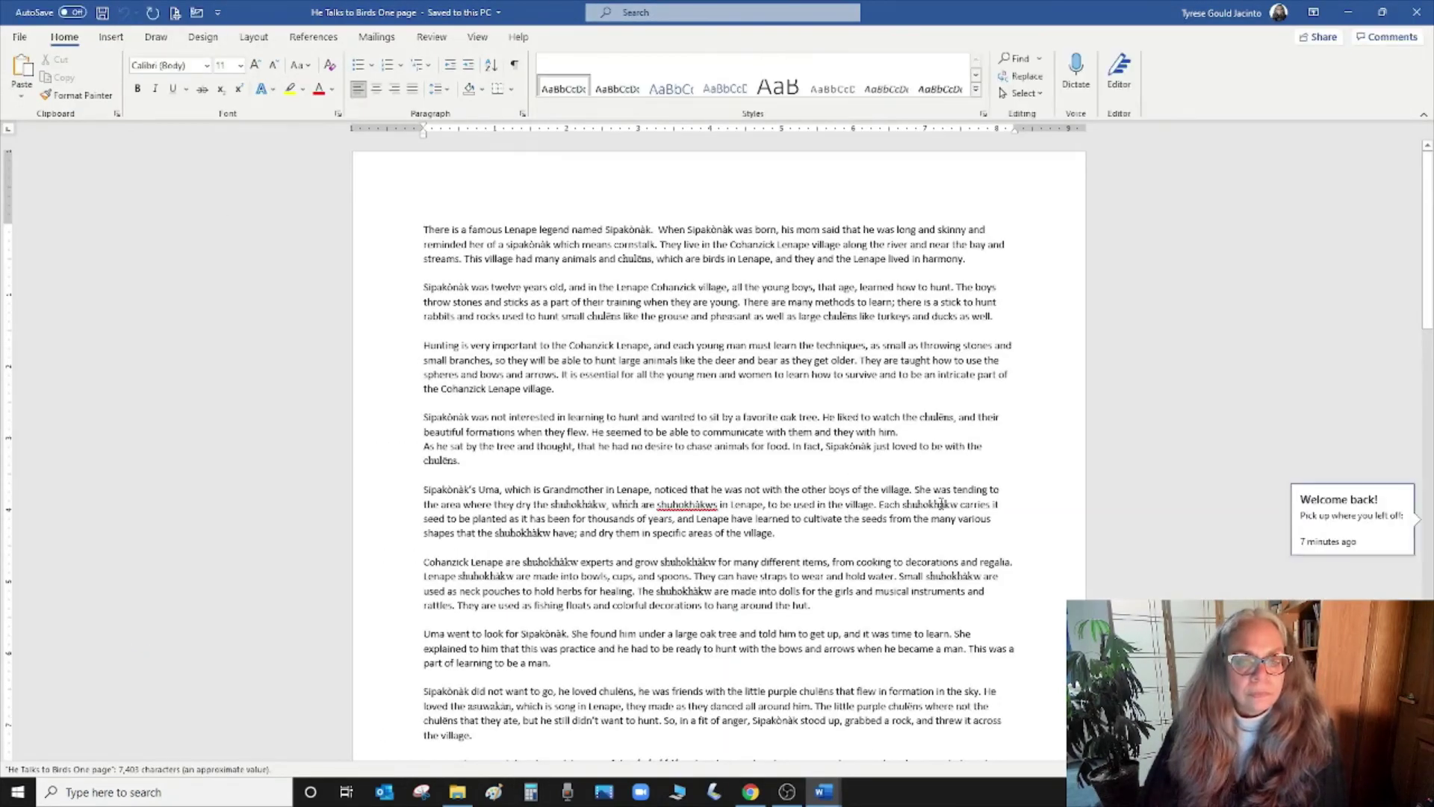
{"action": "scroll", "coordinate": [717, 448], "scroll_direction": "down", "scroll_amount": 5}
{"action": "scroll", "coordinate": [784, 430], "scroll_direction": "down", "scroll_amount": 4}
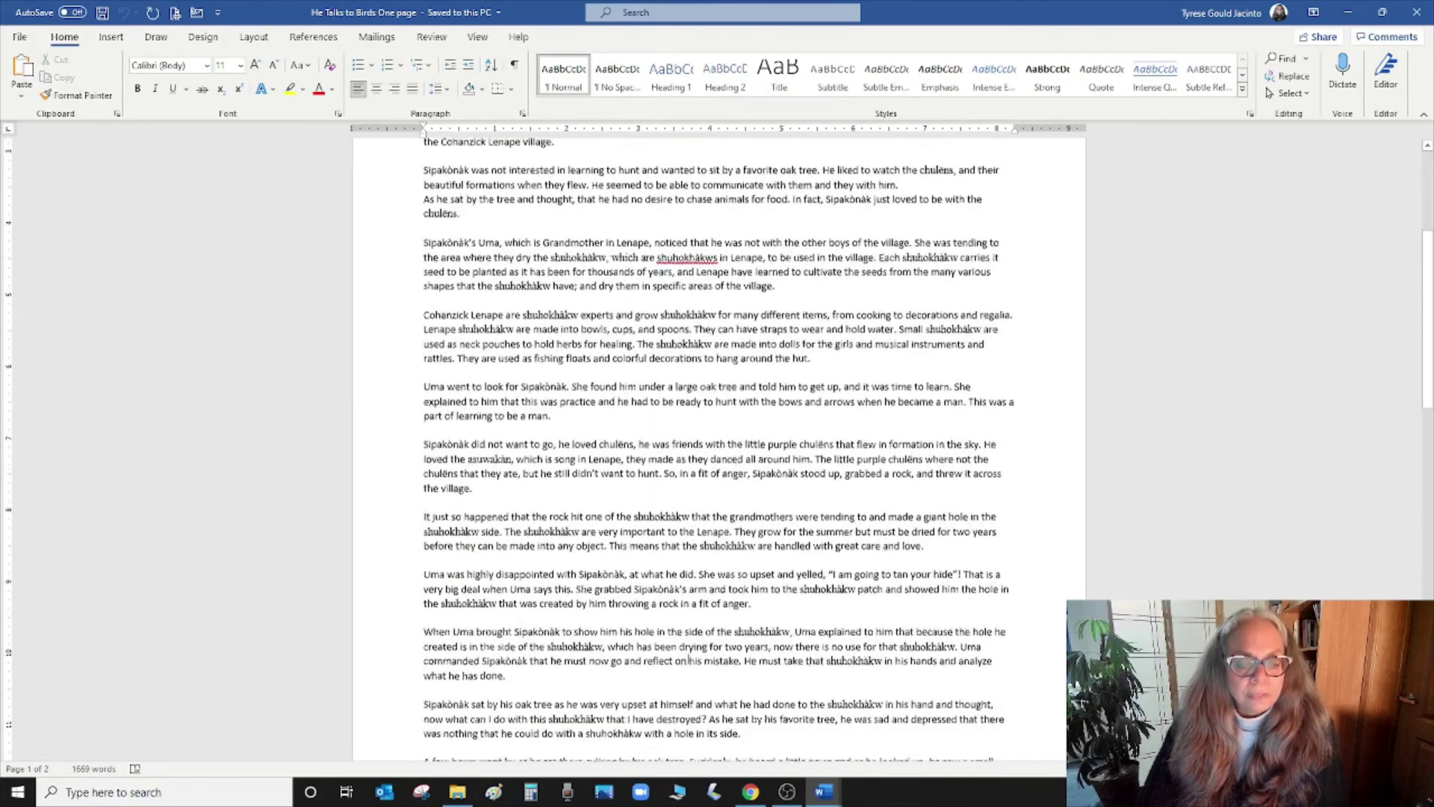
{"action": "scroll", "coordinate": [785, 431], "scroll_direction": "down", "scroll_amount": 3}
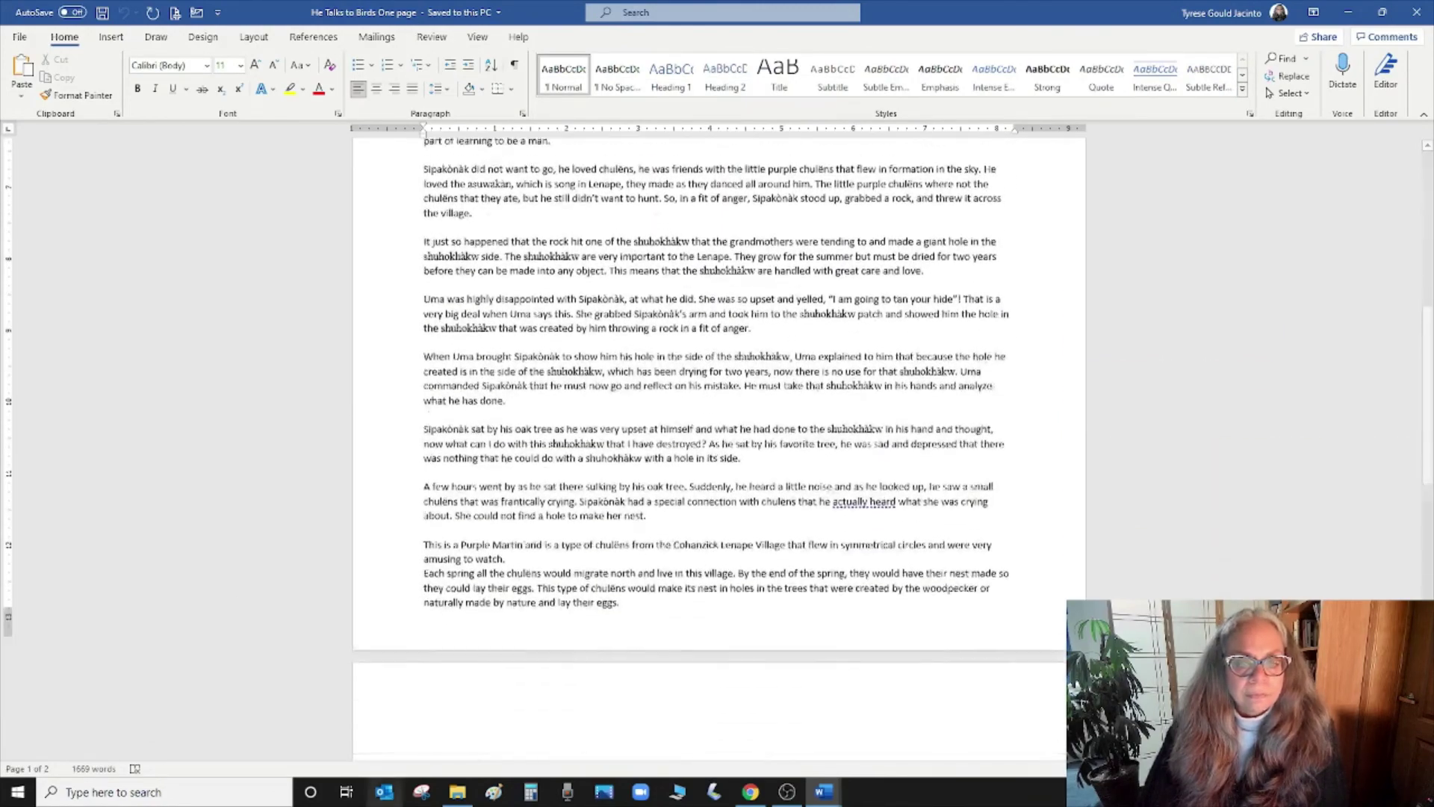
{"action": "mouse_move", "coordinate": [838, 803]}
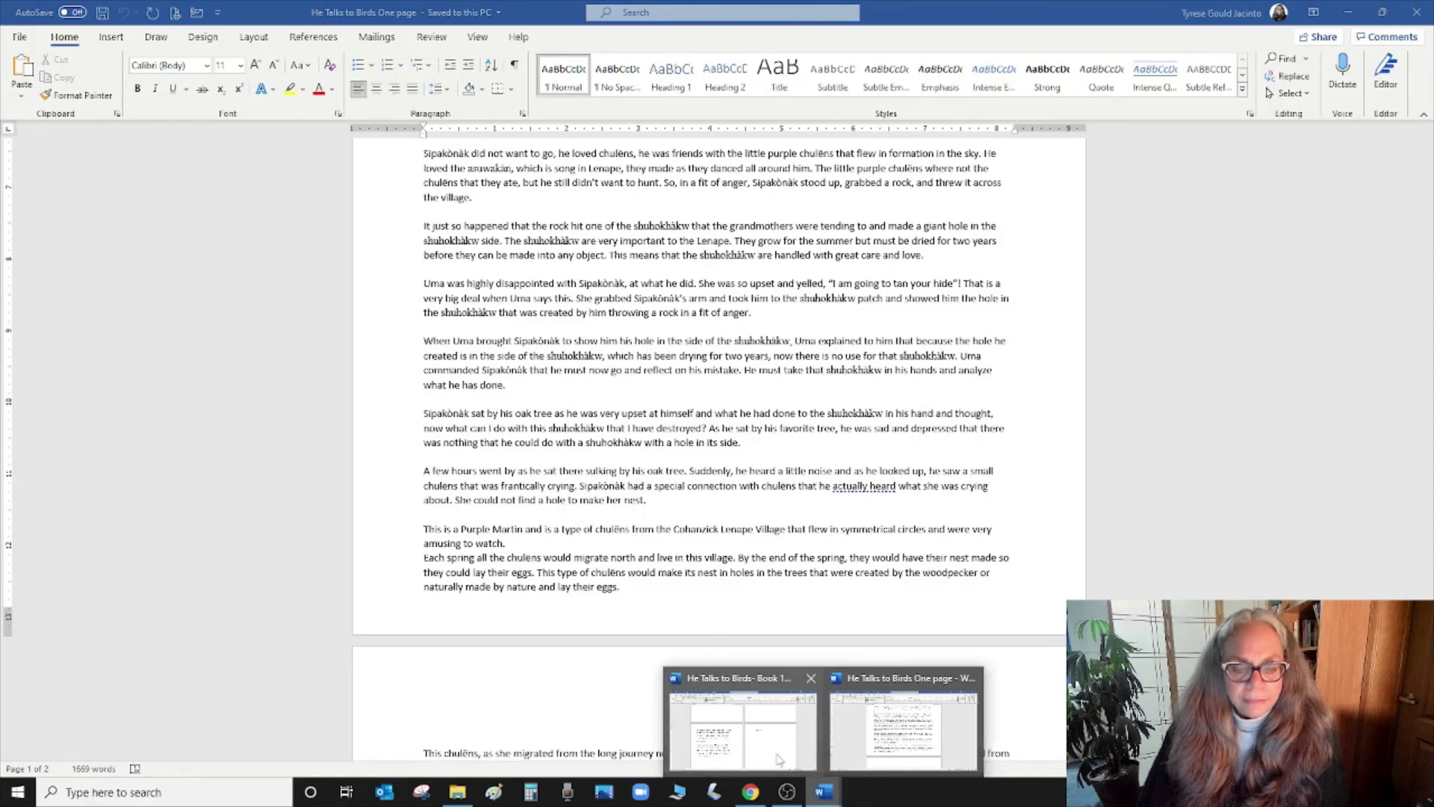
{"action": "left_click", "coordinate": [751, 752]}
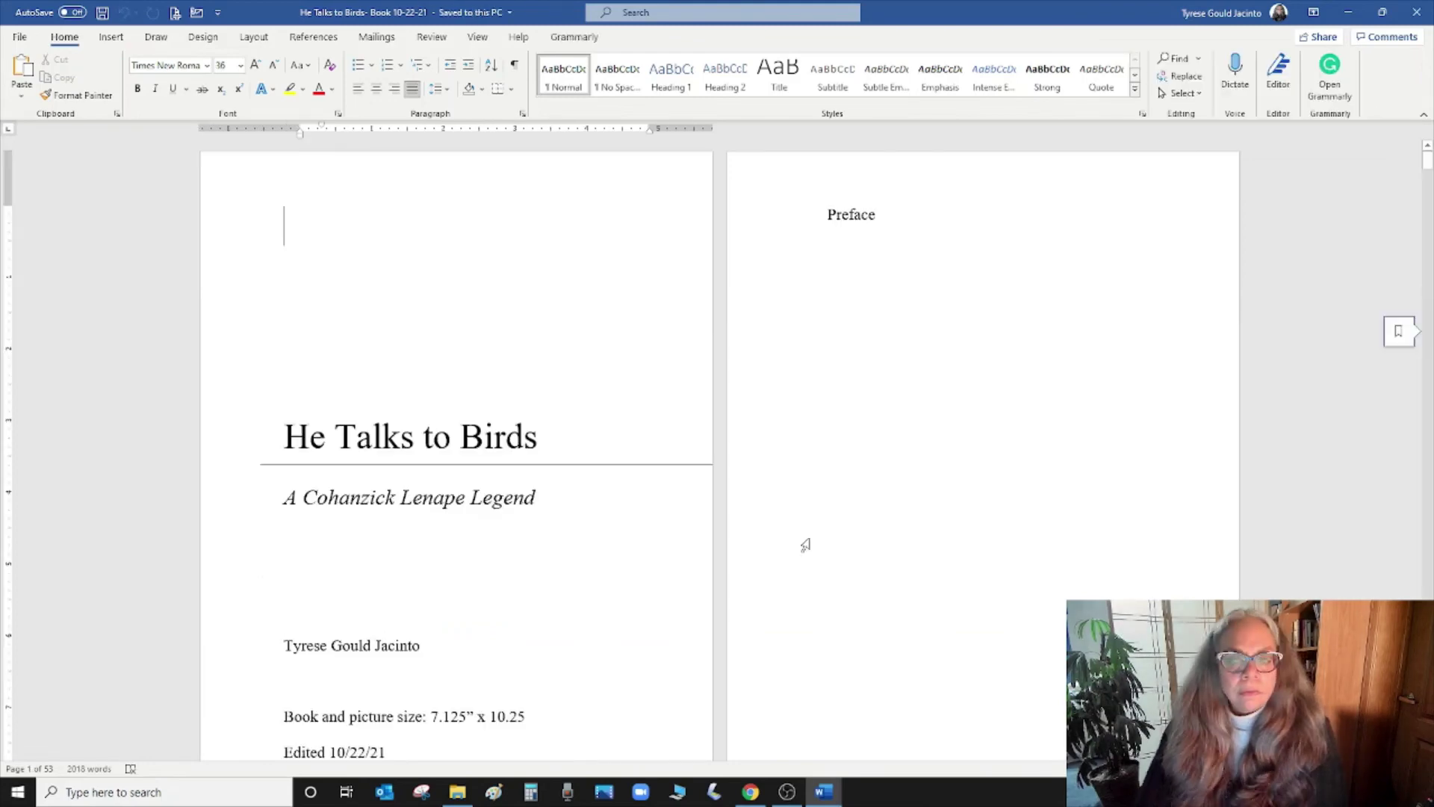
- Open the Grammarly panel on the 'He Talks to Birds' book, then switch to File Explorer
{"action": "scroll", "coordinate": [1021, 570], "scroll_direction": "down", "scroll_amount": 3}
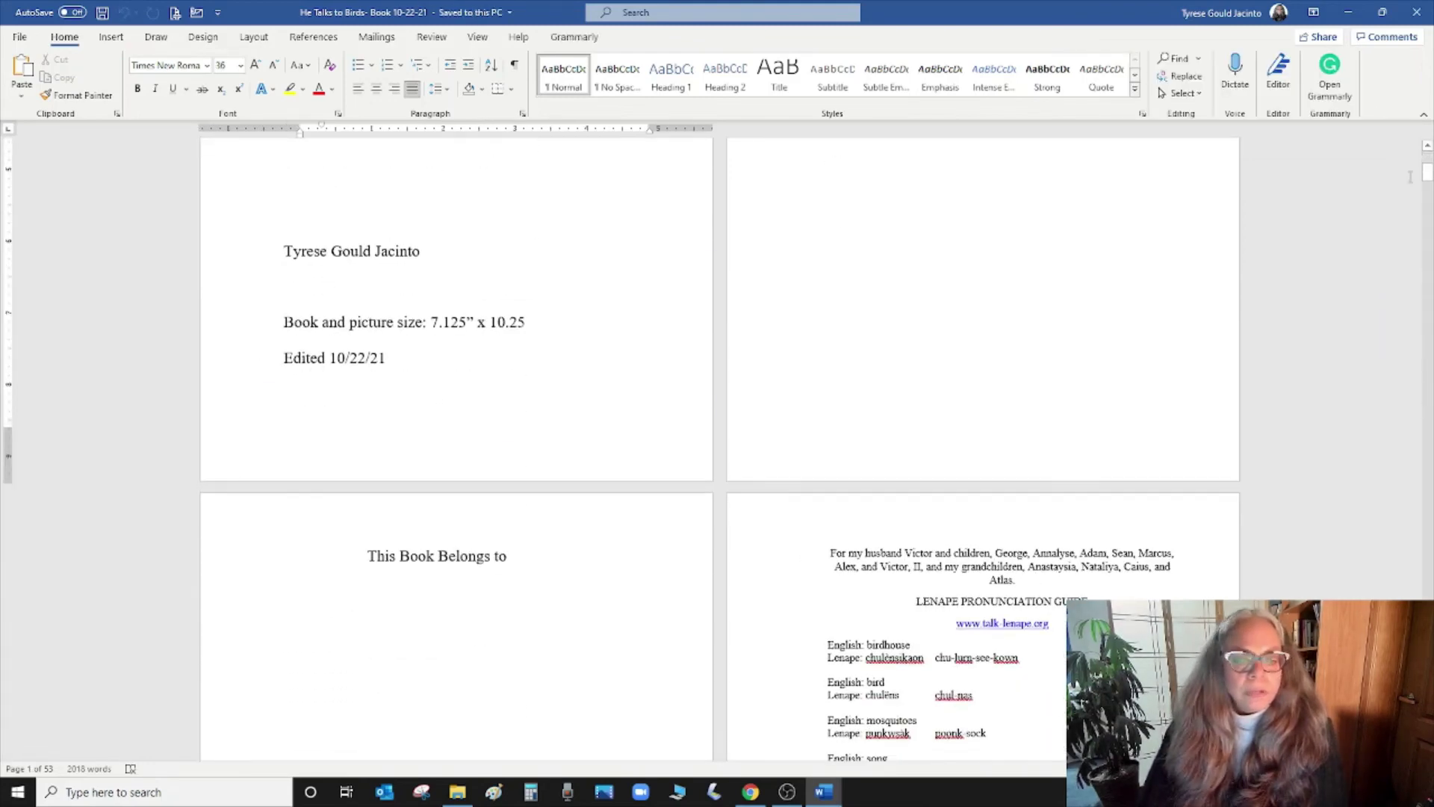
{"action": "left_click", "coordinate": [1330, 75]}
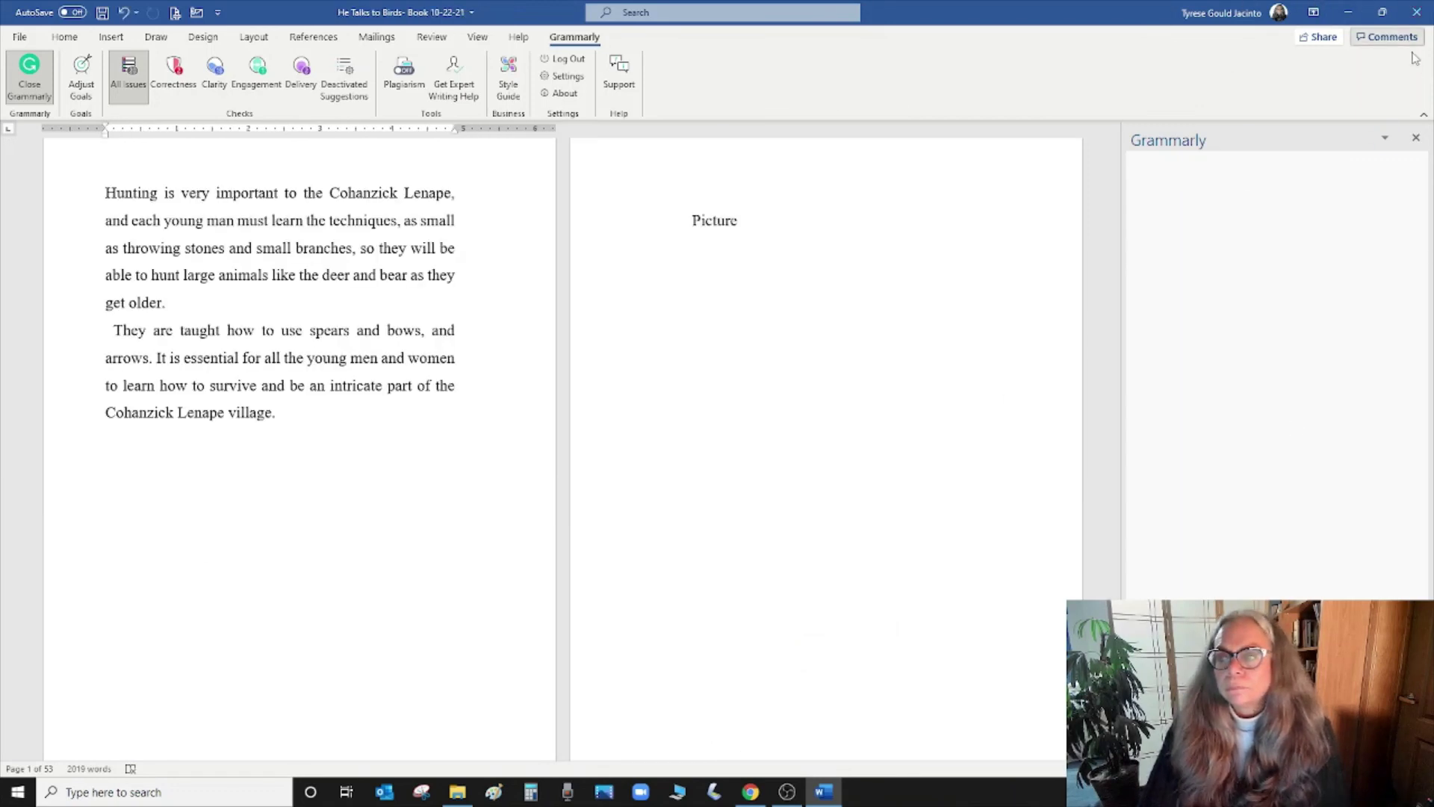
{"action": "left_click", "coordinate": [476, 800]}
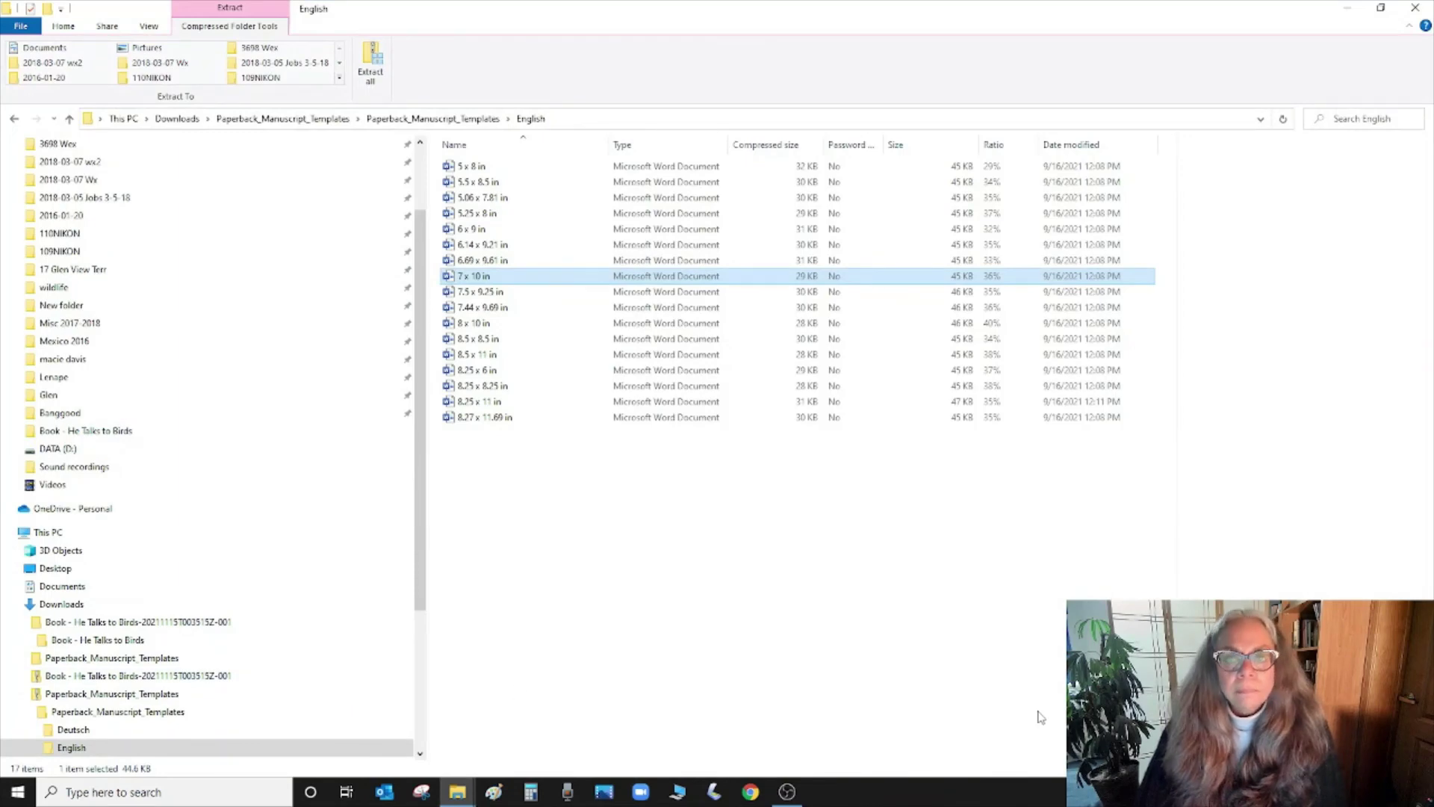
- Return to the 'Book - He Talks to Birds' folder and open 'He Talks to Birds One page'
{"action": "key", "text": "alt+Tab"}
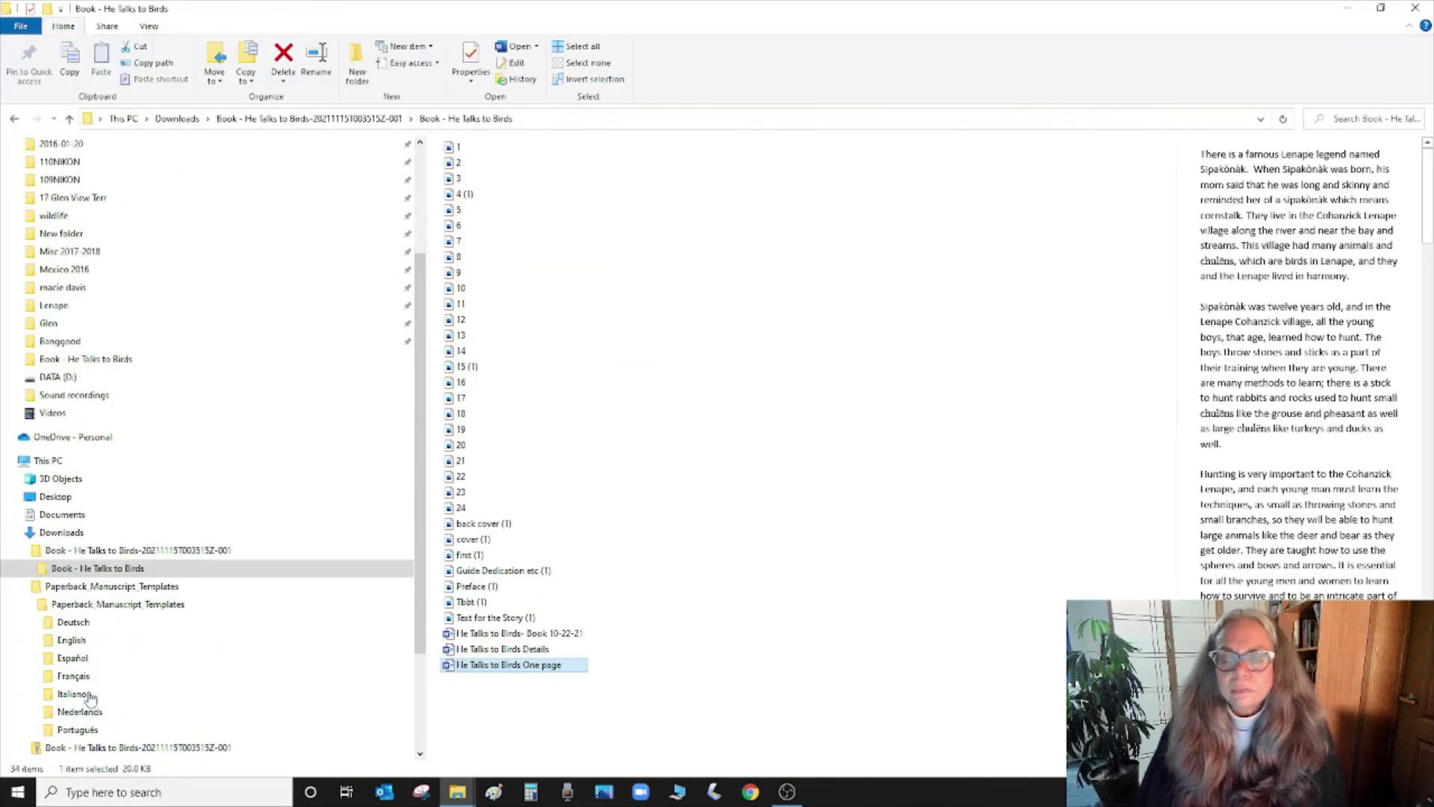
{"action": "double_click", "coordinate": [449, 667]}
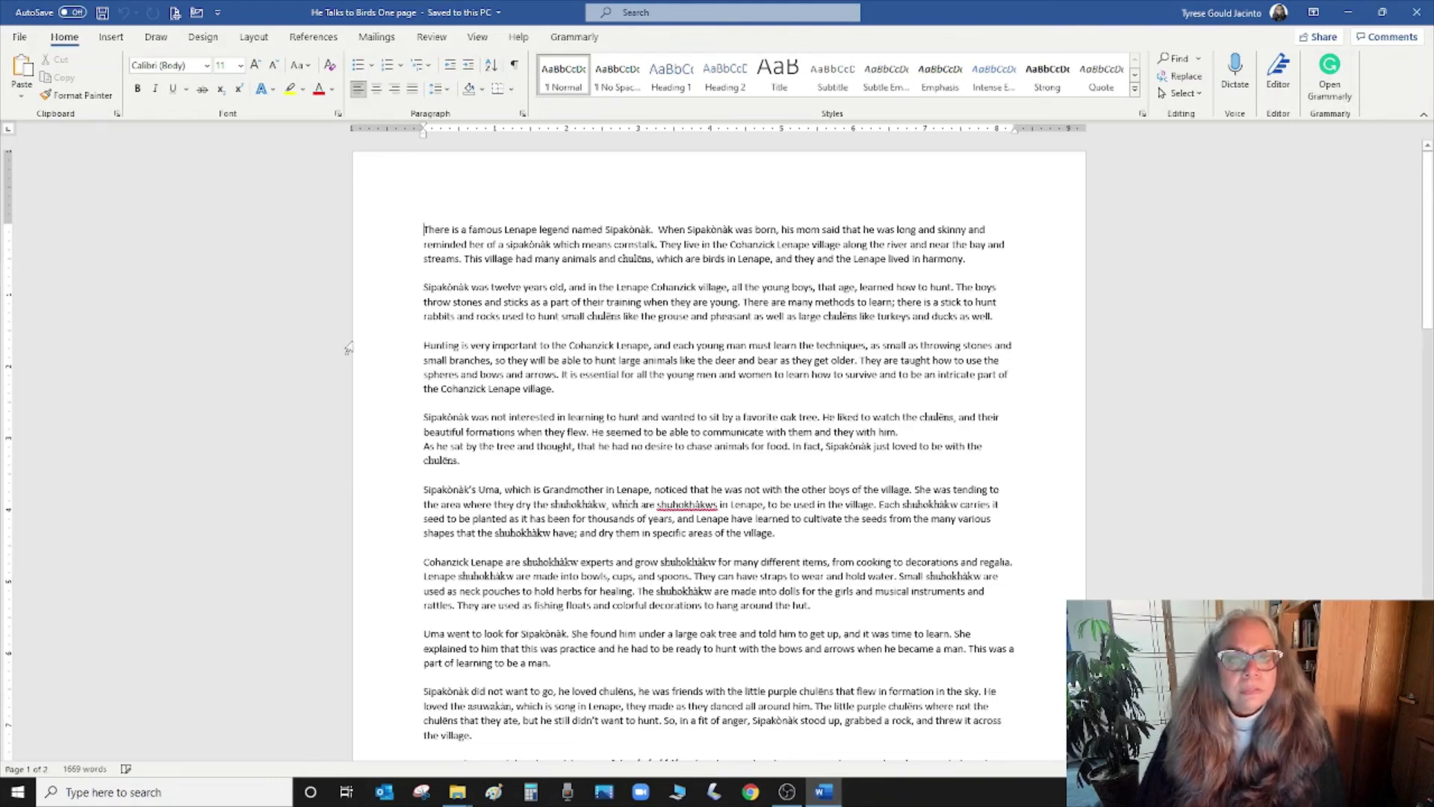
{"action": "scroll", "coordinate": [747, 531], "scroll_direction": "down", "scroll_amount": 13}
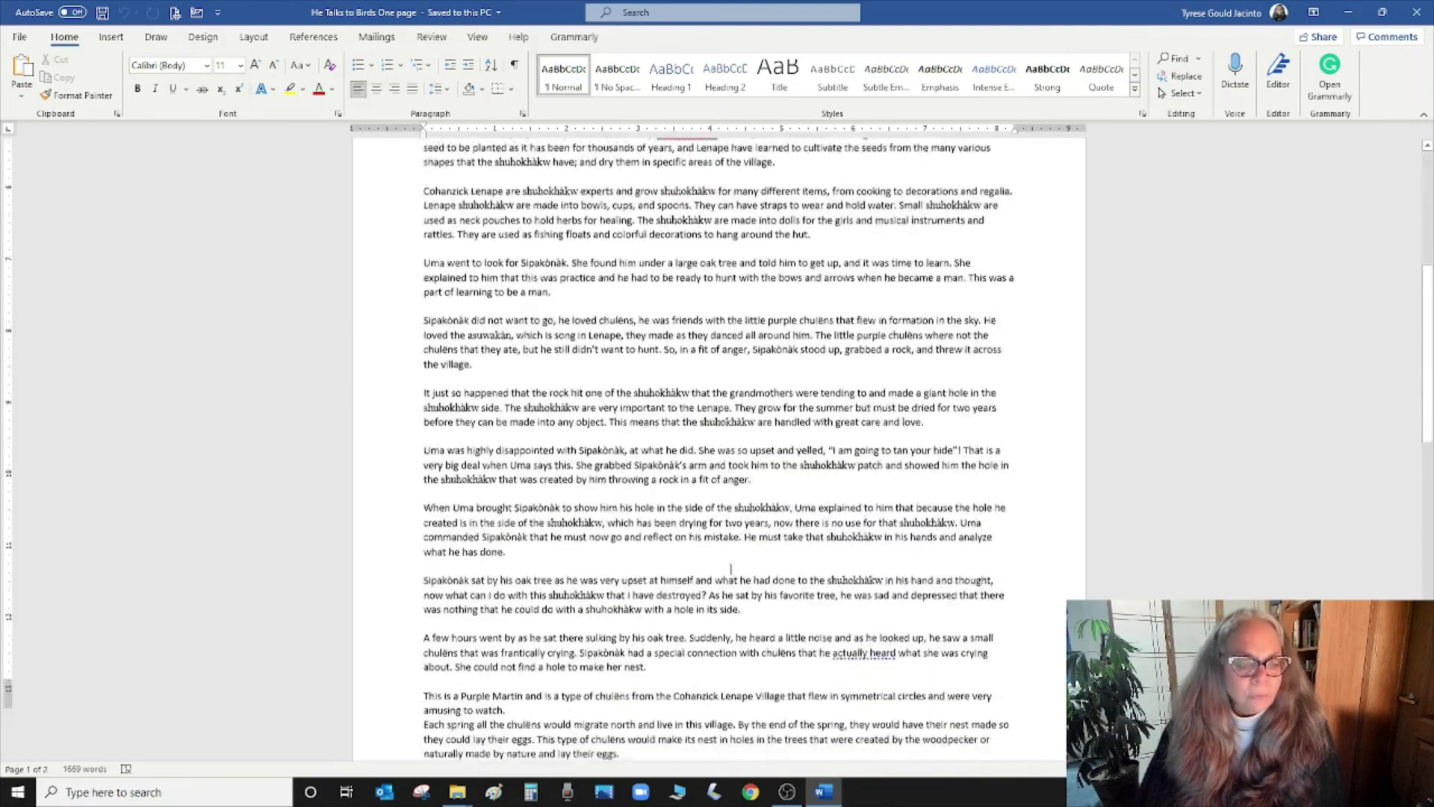
{"action": "scroll", "coordinate": [730, 569], "scroll_direction": "down", "scroll_amount": 15}
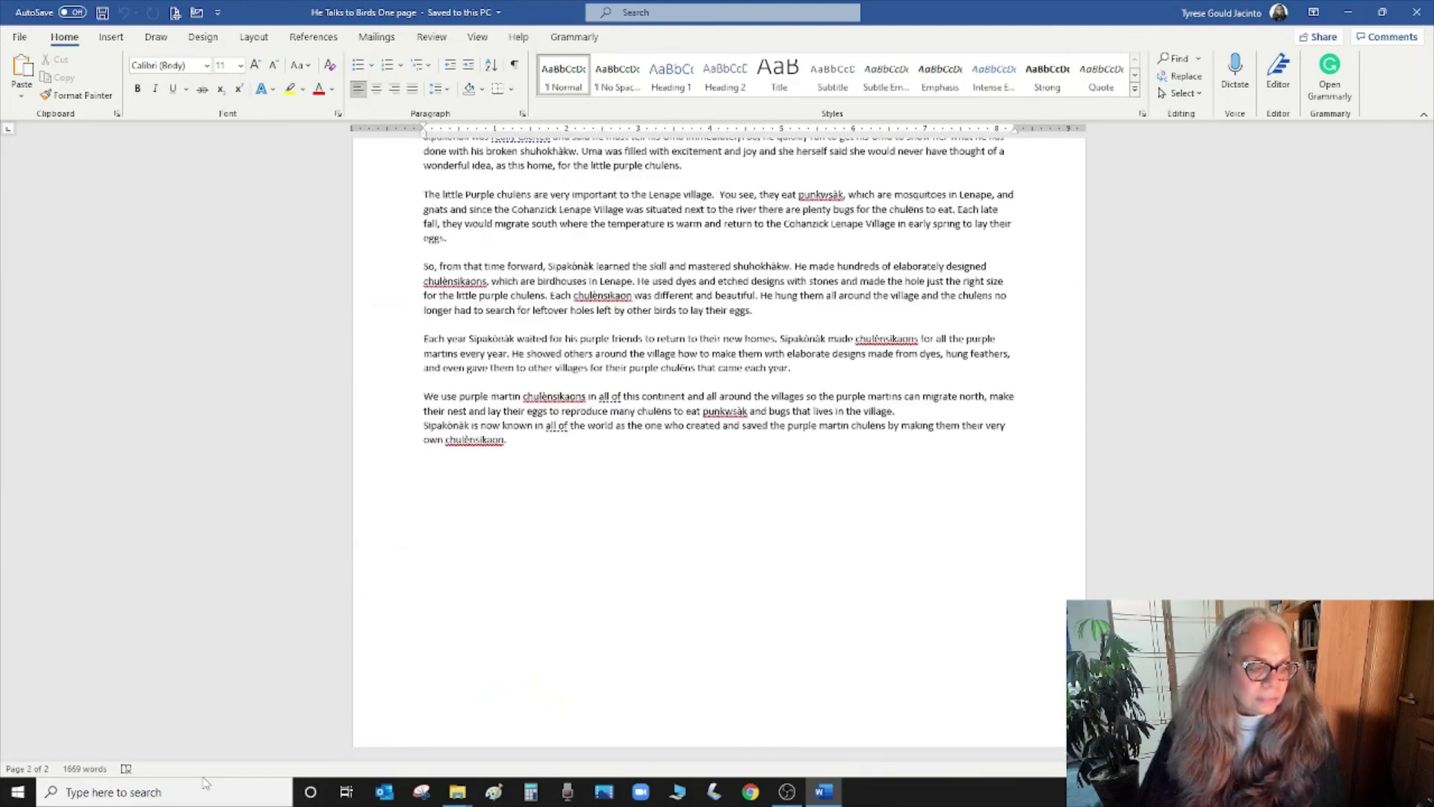
{"action": "scroll", "coordinate": [1032, 515], "scroll_direction": "up", "scroll_amount": 9}
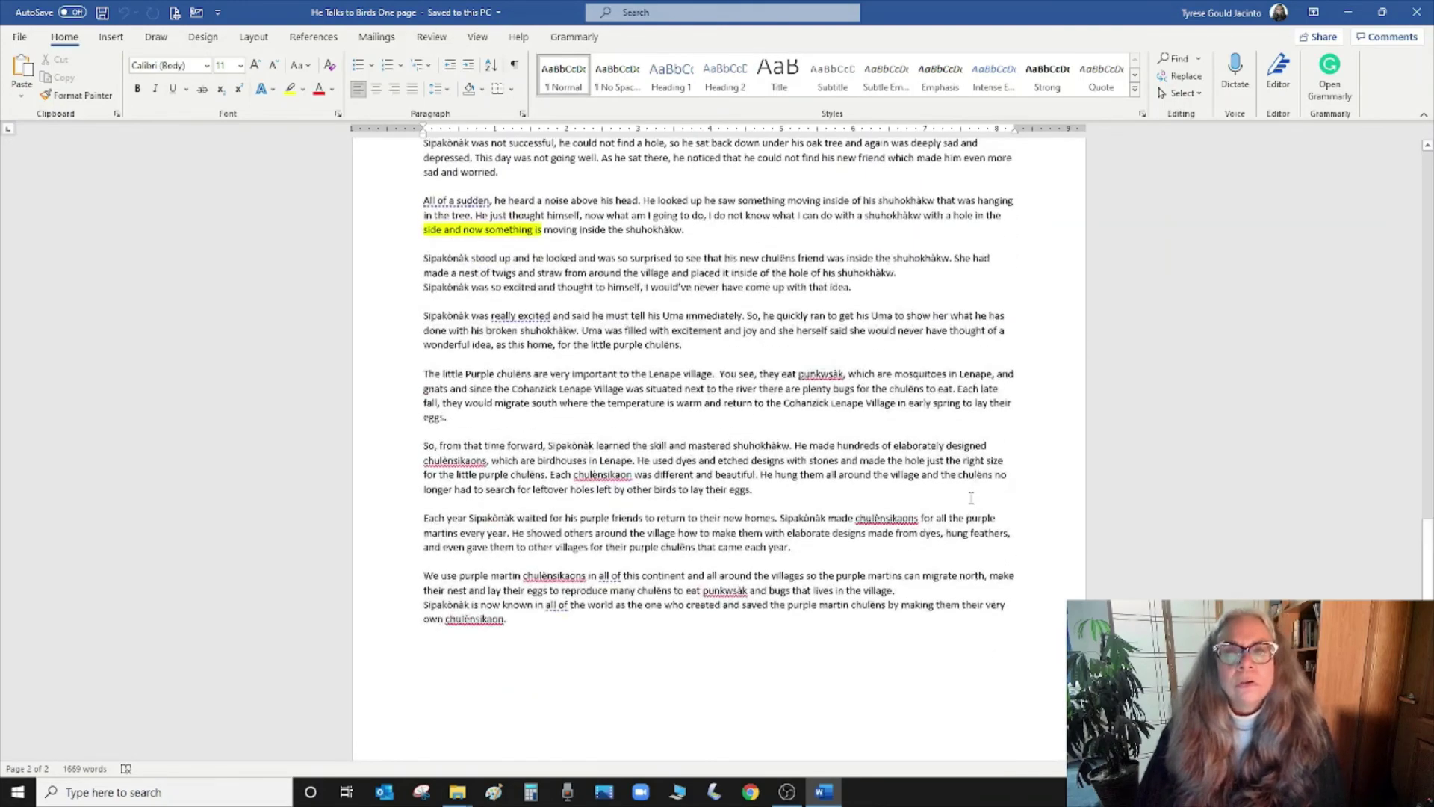
{"action": "scroll", "coordinate": [1033, 515], "scroll_direction": "up", "scroll_amount": 17}
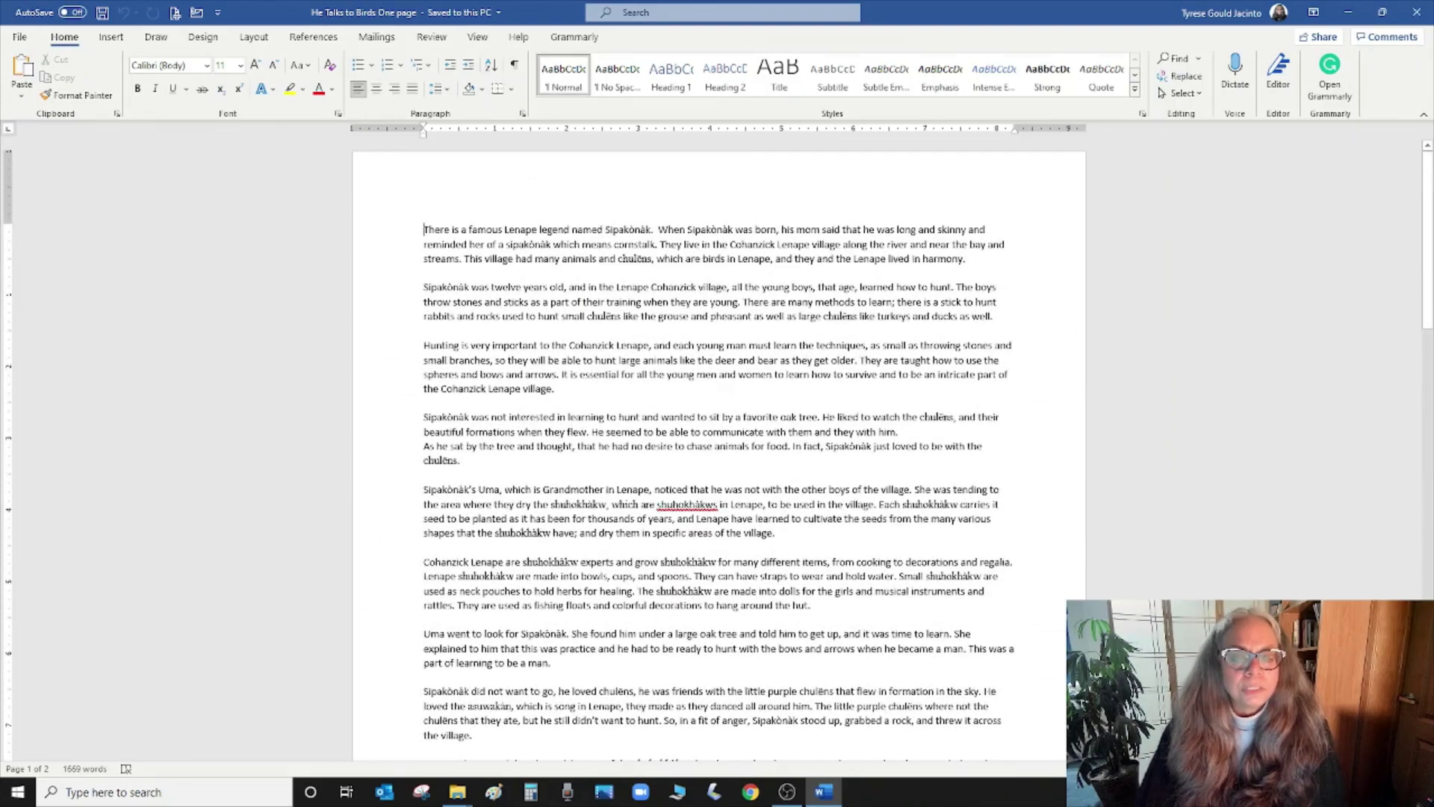
{"action": "scroll", "coordinate": [792, 660], "scroll_direction": "down", "scroll_amount": 10}
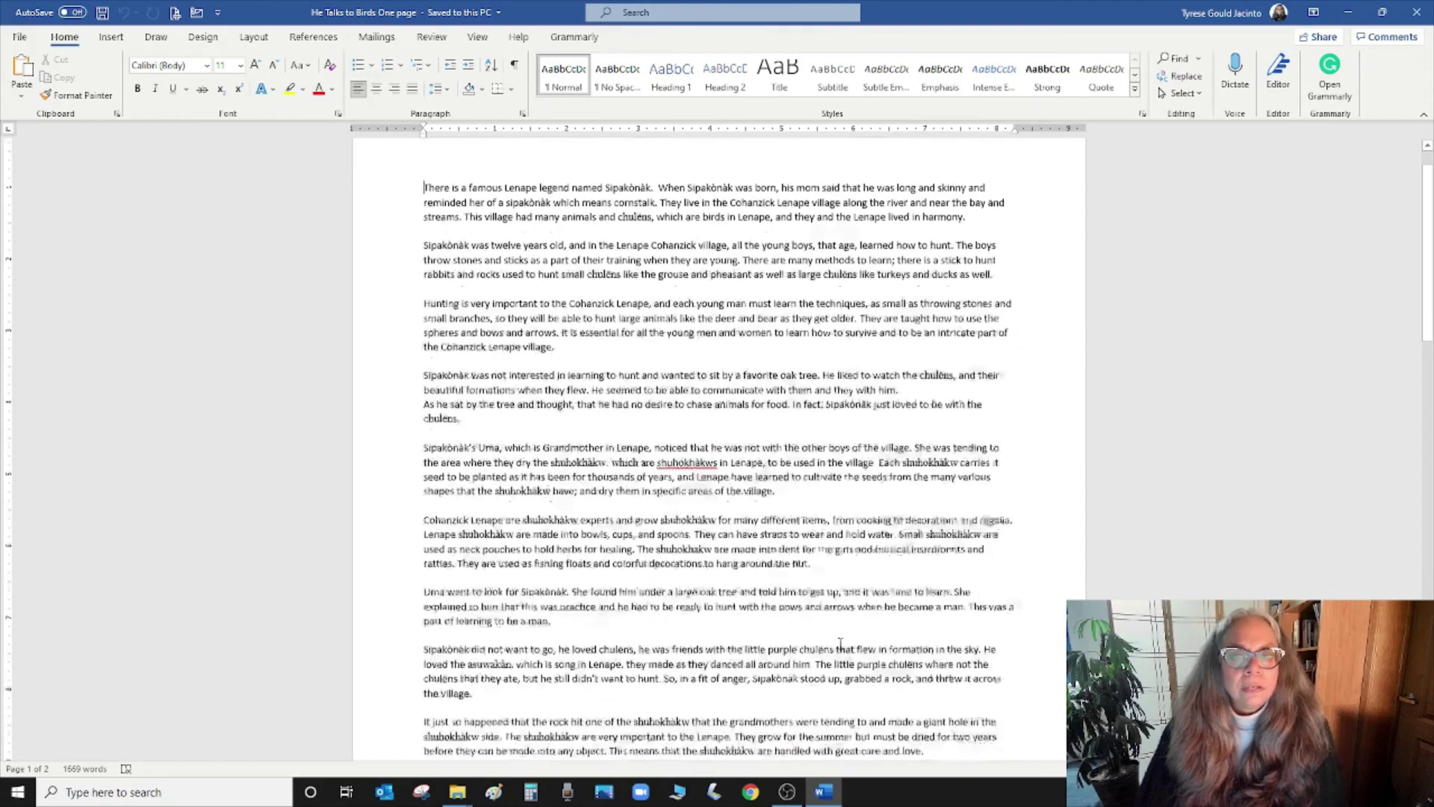
{"action": "scroll", "coordinate": [828, 646], "scroll_direction": "down", "scroll_amount": 9}
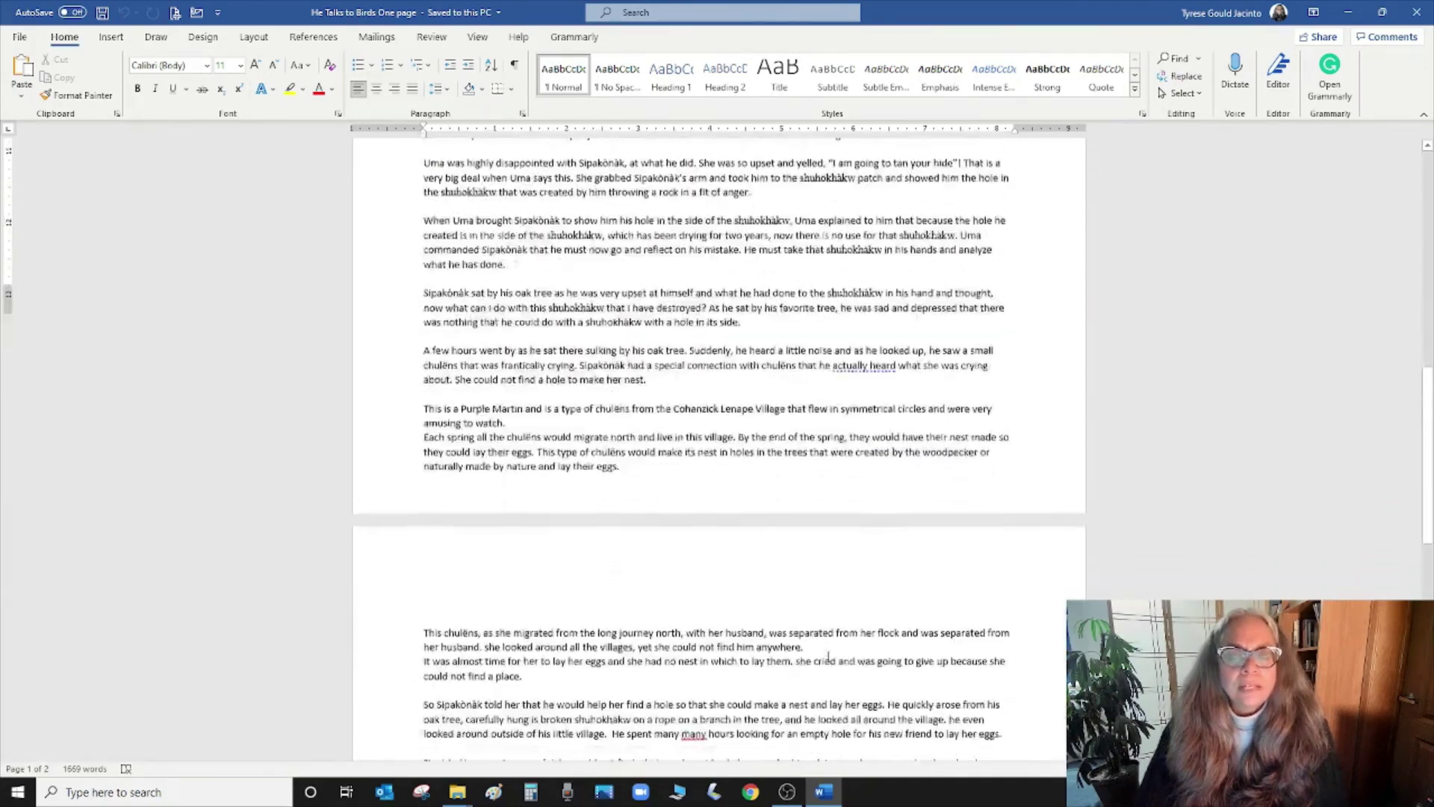